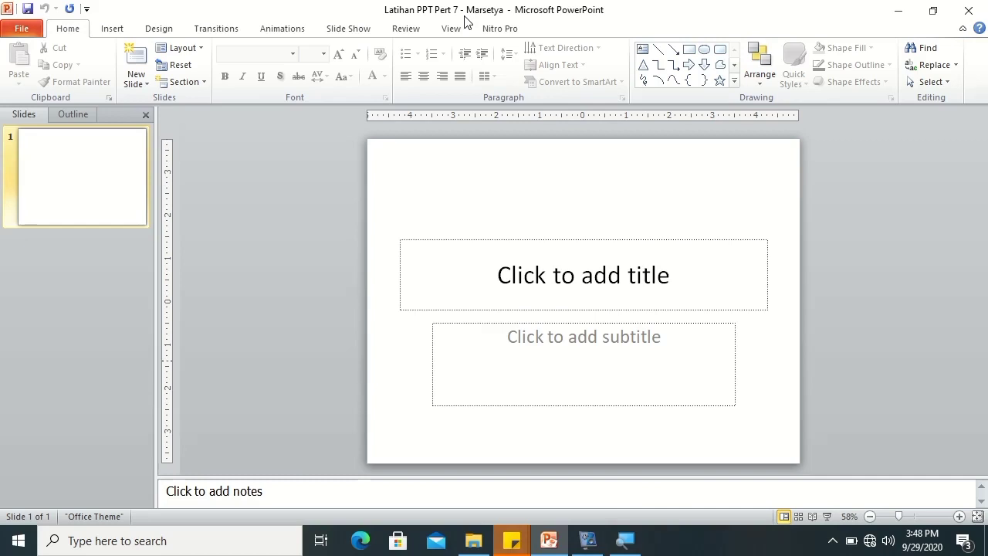
Title the slide 'Drawing' and enter the author's name in the subtitle.
{"action": "left_click", "coordinate": [566, 264]}
{"action": "type", "text": "Drawing"}
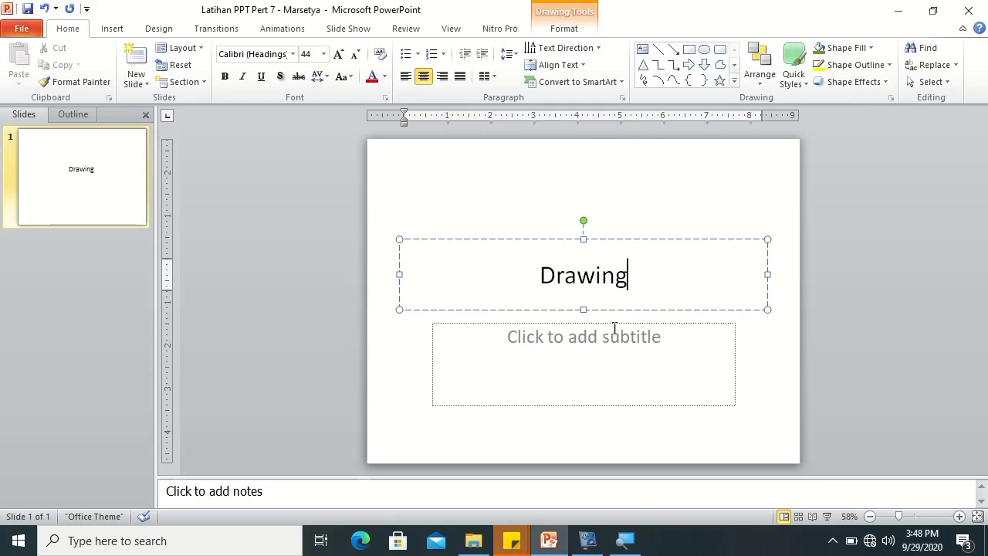
{"action": "left_click", "coordinate": [622, 356]}
{"action": "type", "text": "Marsetya"}
Make the whole subtitle black Times New Roman.
{"action": "key", "text": "ctrl+a"}
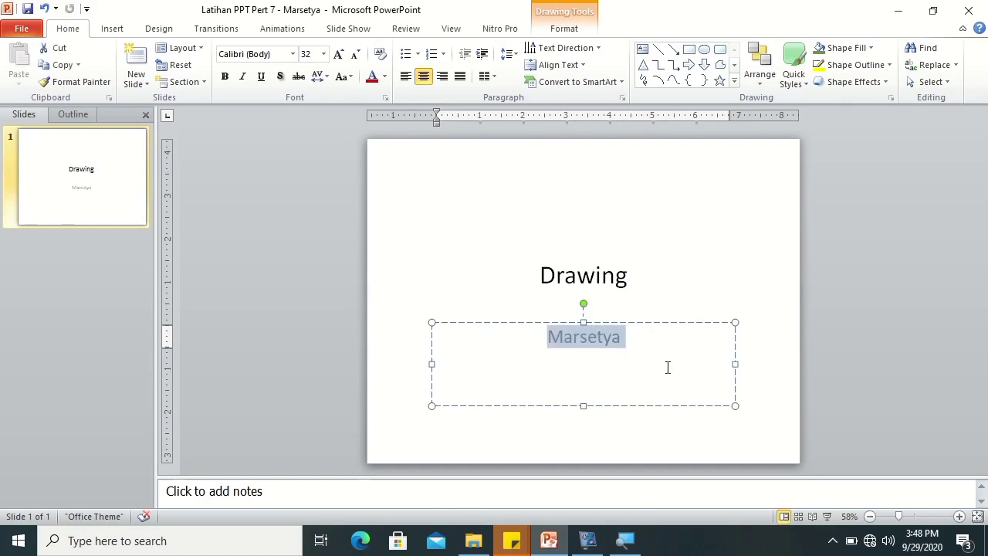
{"action": "left_click", "coordinate": [385, 76]}
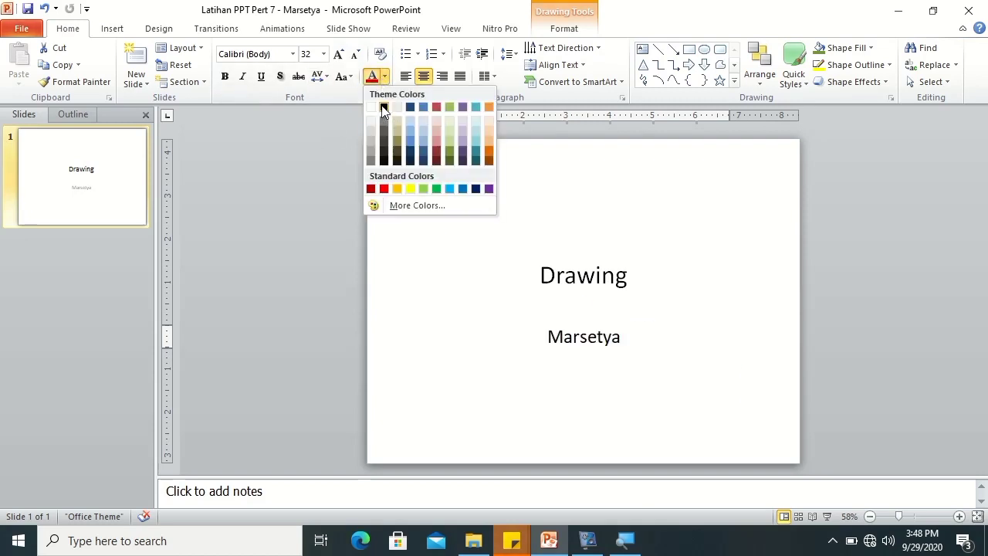
{"action": "left_click", "coordinate": [384, 108]}
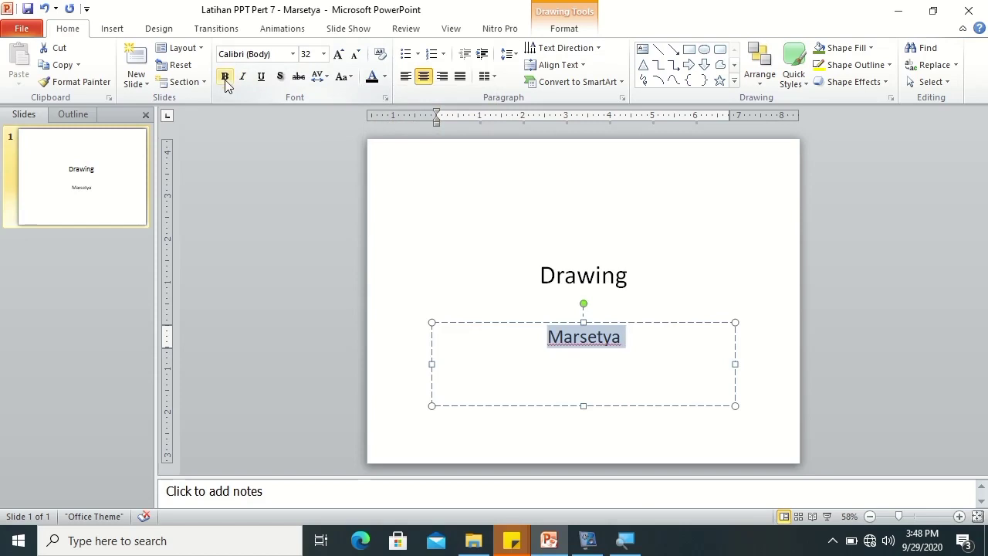
{"action": "left_click", "coordinate": [274, 56]}
{"action": "type", "text": "Times New Roman"}
{"action": "key", "text": "Return"}
Bold the title 'Drawing' and the subtitle name.
{"action": "left_click", "coordinate": [573, 278]}
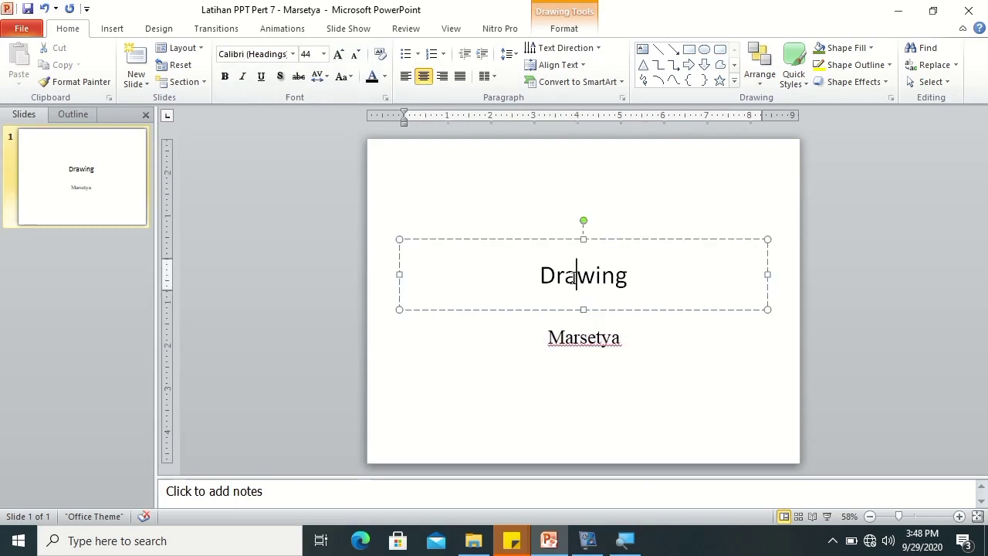
{"action": "double_click", "coordinate": [571, 276]}
{"action": "key", "text": "ctrl+b"}
{"action": "left_click", "coordinate": [588, 339]}
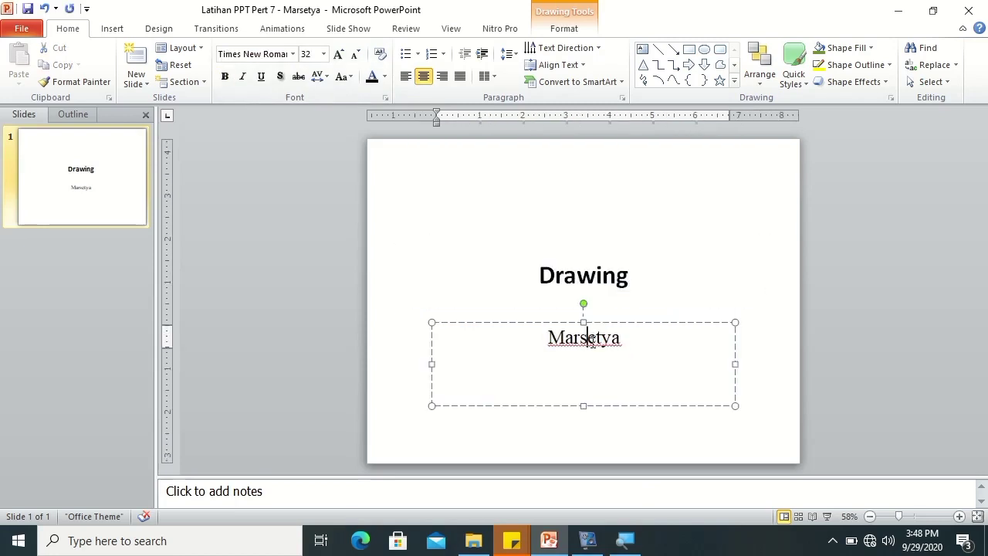
{"action": "double_click", "coordinate": [591, 342]}
{"action": "key", "text": "ctrl+b"}
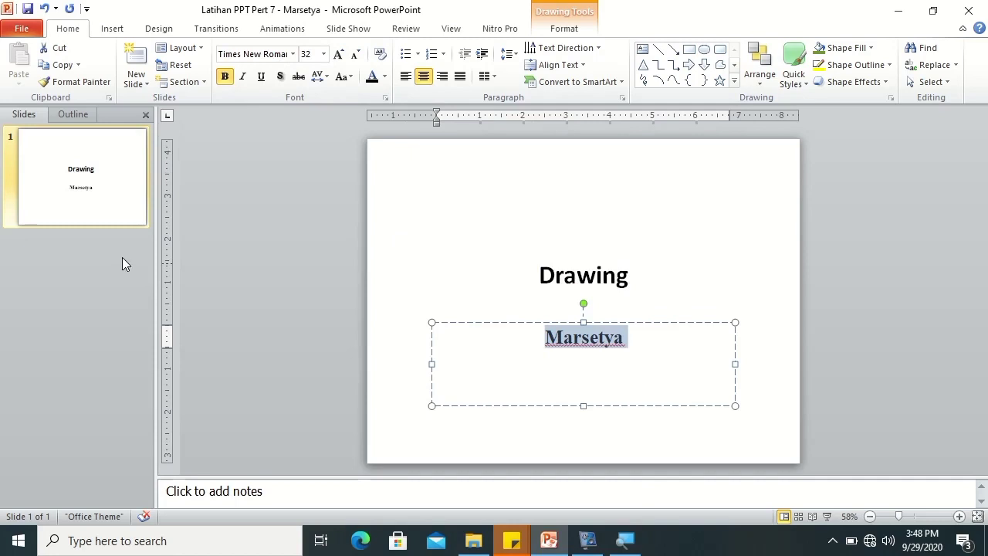
{"action": "left_click", "coordinate": [139, 255]}
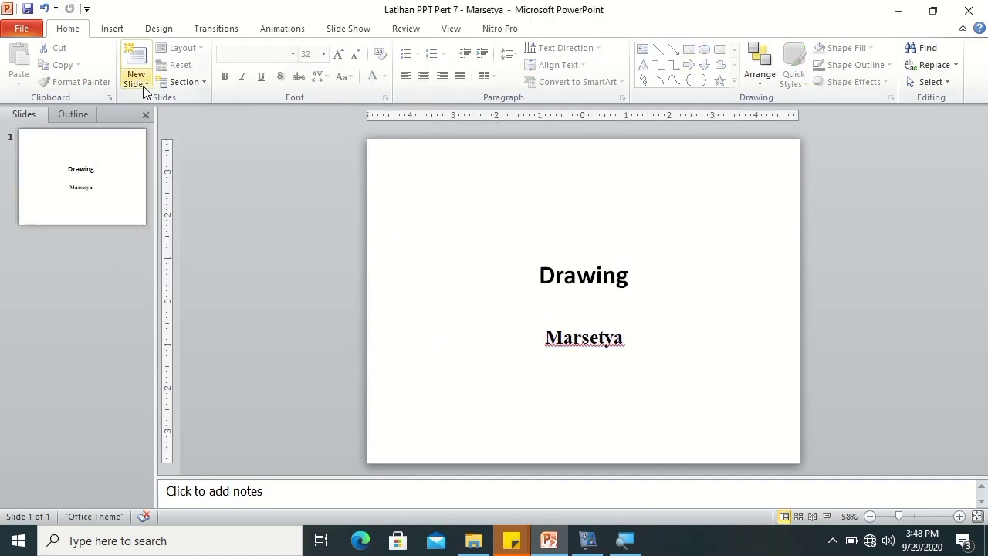
Add a new blank slide and insert a WordArt box in the blue style.
{"action": "left_click", "coordinate": [142, 83]}
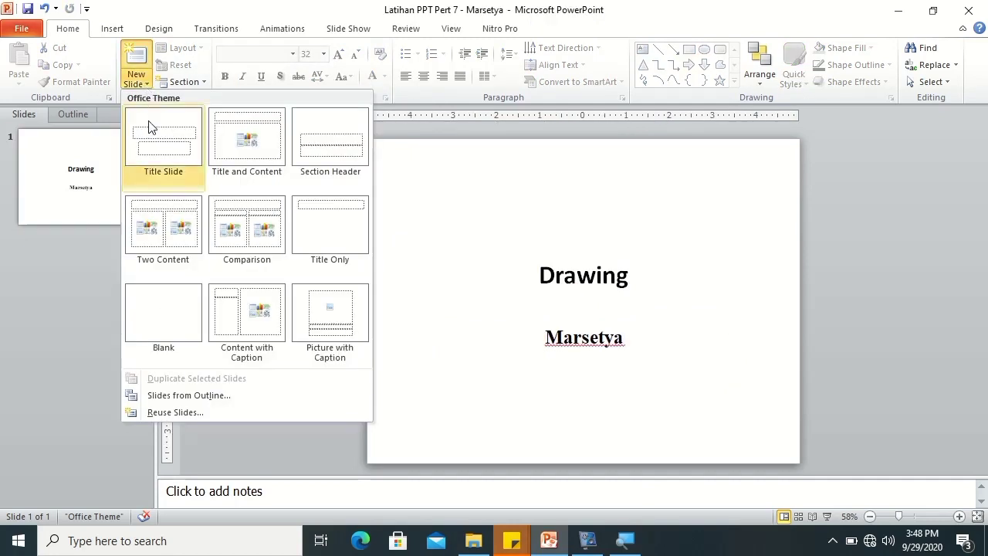
{"action": "left_click", "coordinate": [168, 317]}
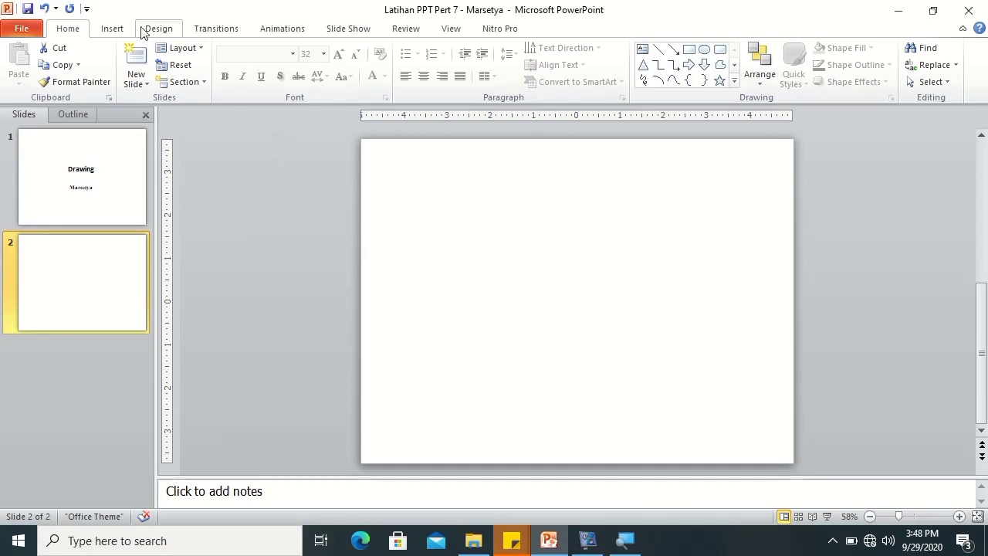
{"action": "left_click", "coordinate": [112, 29]}
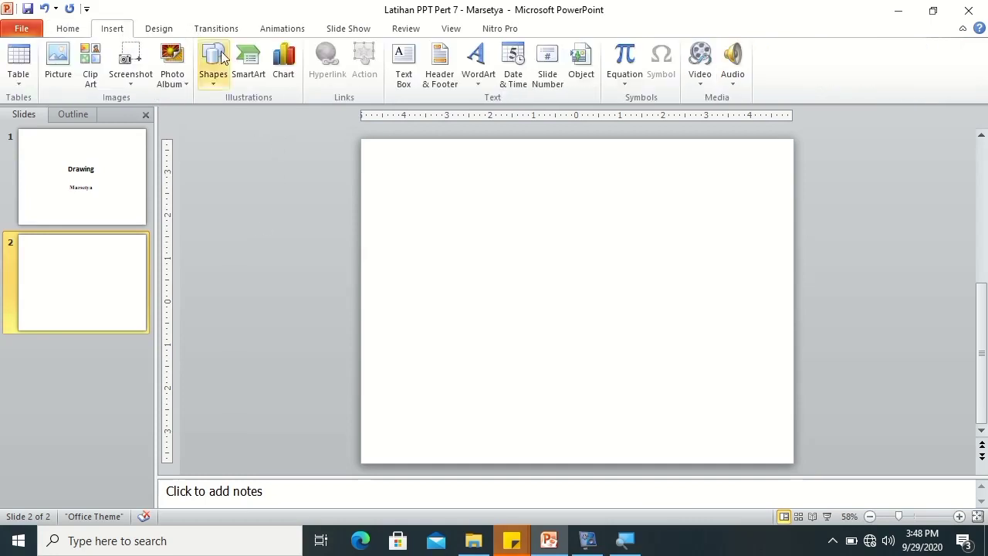
{"action": "left_click", "coordinate": [479, 80]}
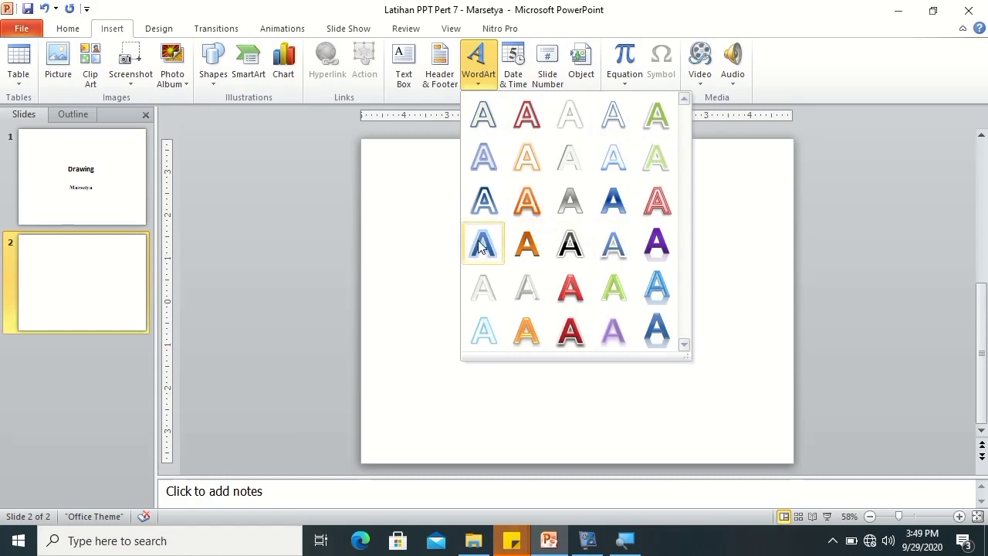
{"action": "left_click", "coordinate": [490, 259]}
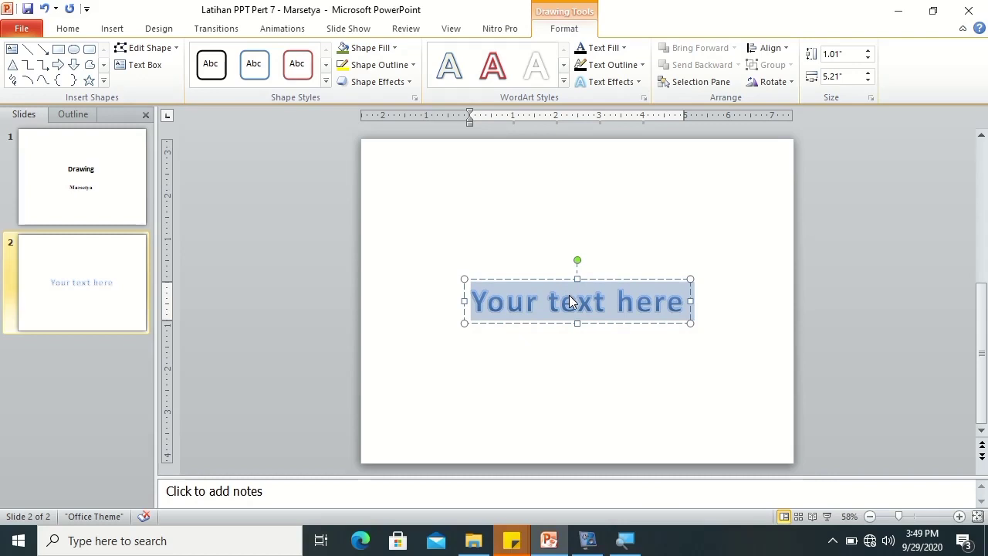
Type 'Contoh Shape 1' as the WordArt text and move it slightly lower.
{"action": "type", "text": "Contoh Sha"}
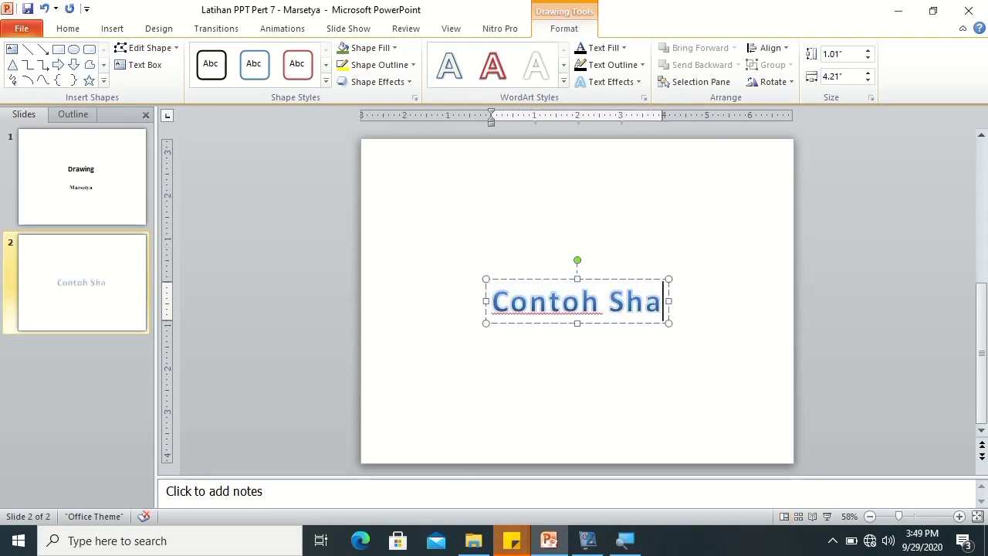
{"action": "type", "text": "pel"}
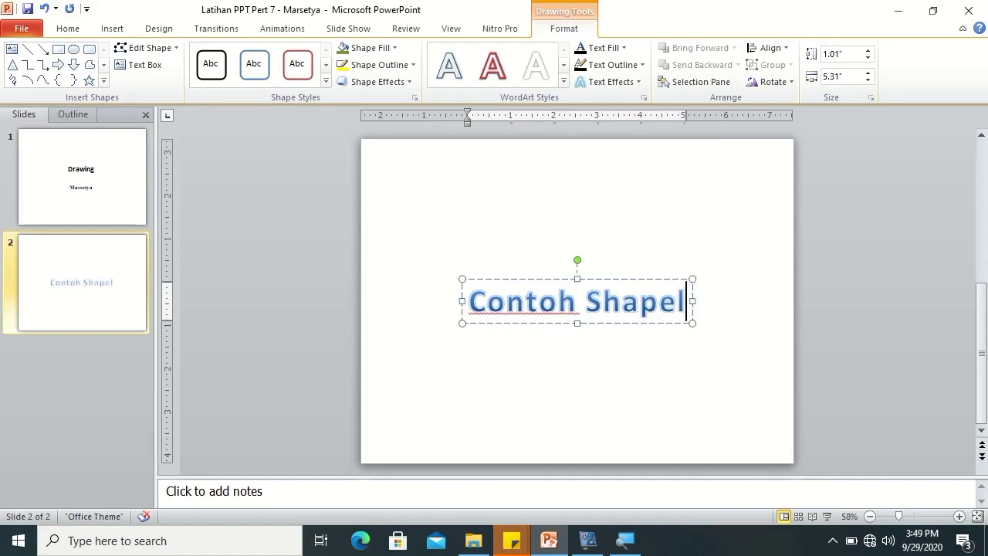
{"action": "key", "text": "BackSpace"}
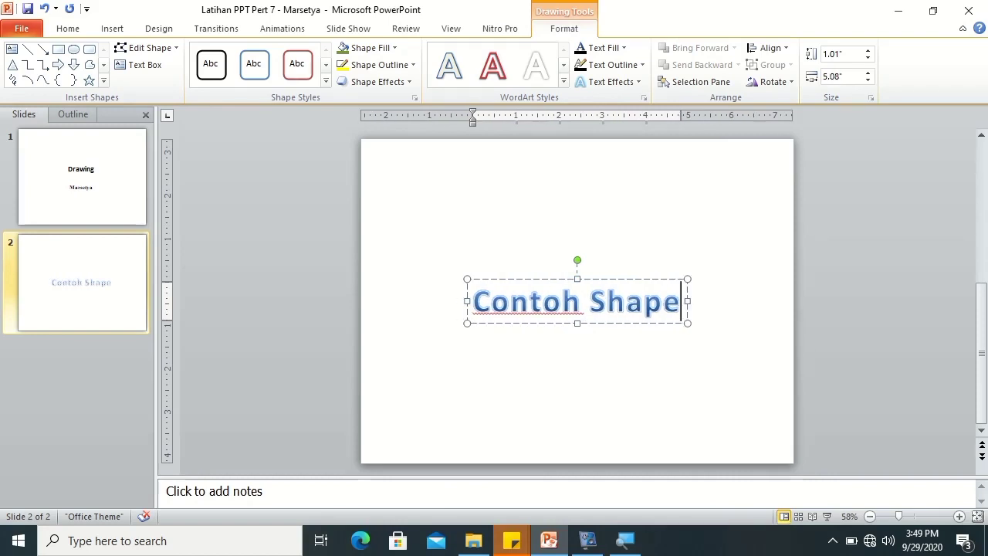
{"action": "type", "text": "1"}
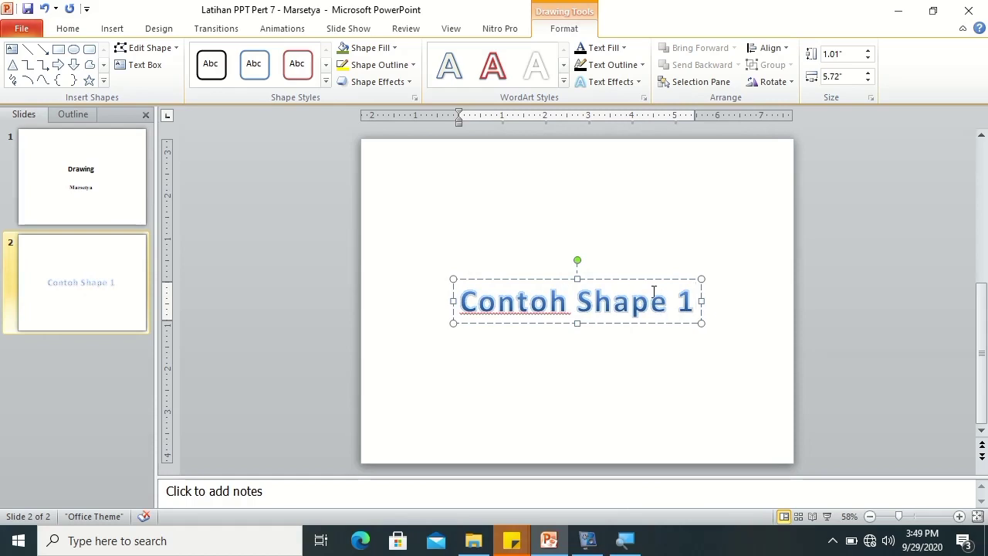
{"action": "left_click_drag", "start_coordinate": [638, 279], "coordinate": [635, 321]}
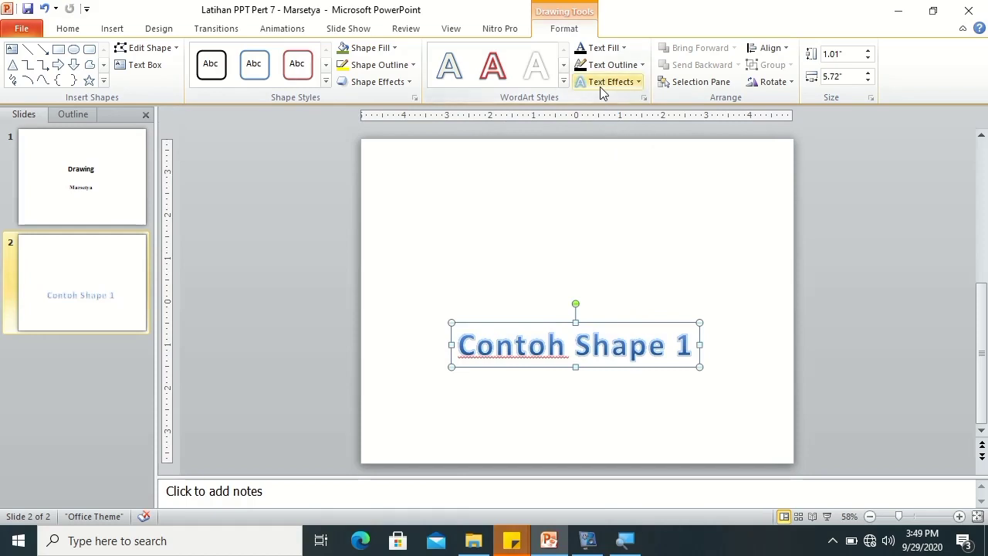
Give the WordArt an Offset Bottom outer shadow and a tight reflection.
{"action": "left_click", "coordinate": [635, 83]}
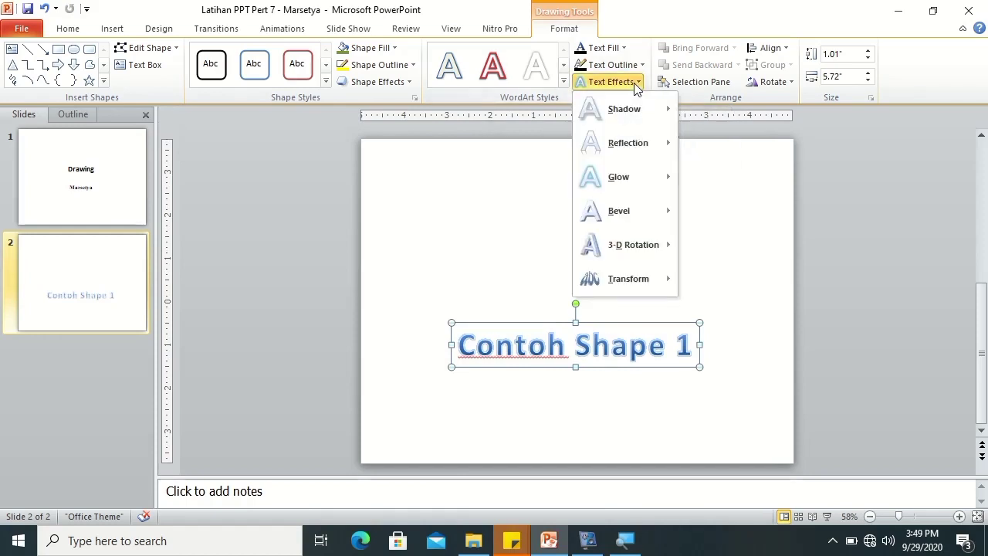
{"action": "mouse_move", "coordinate": [643, 107]}
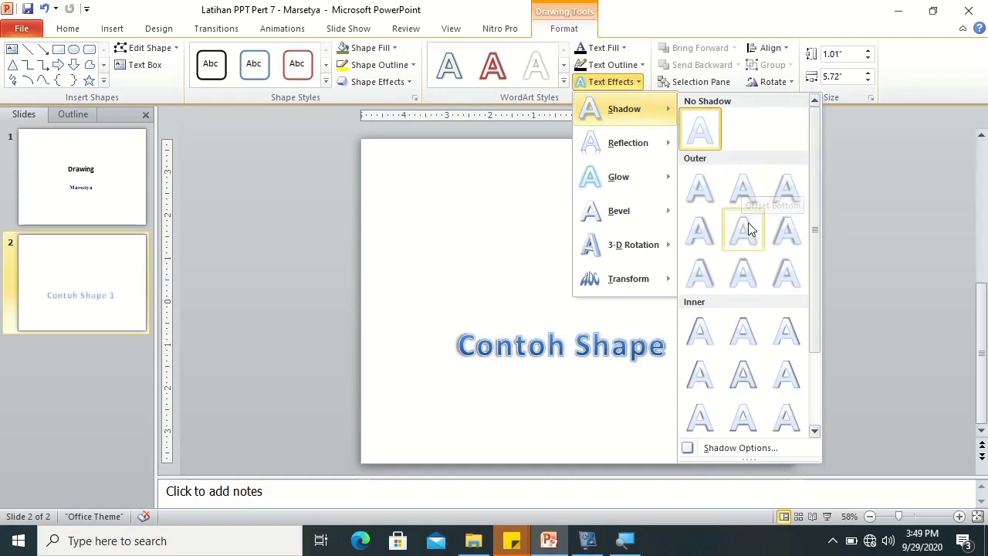
{"action": "left_click", "coordinate": [746, 198]}
{"action": "left_click", "coordinate": [638, 83]}
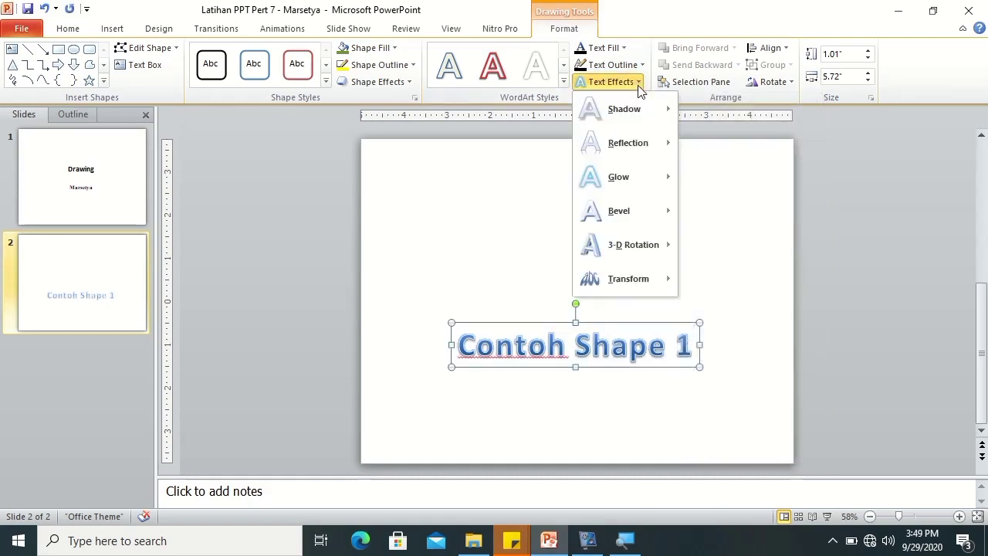
{"action": "mouse_move", "coordinate": [647, 150]}
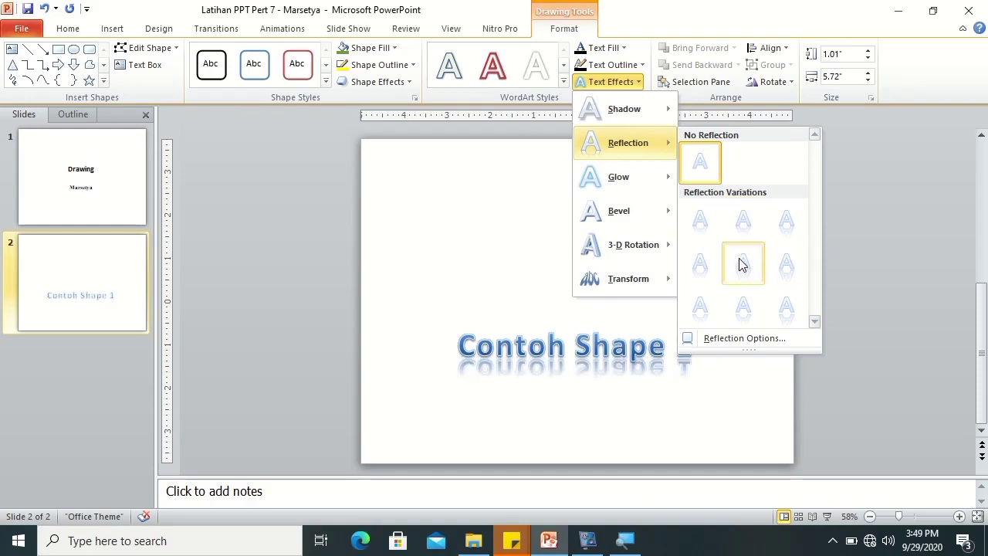
{"action": "left_click", "coordinate": [703, 225]}
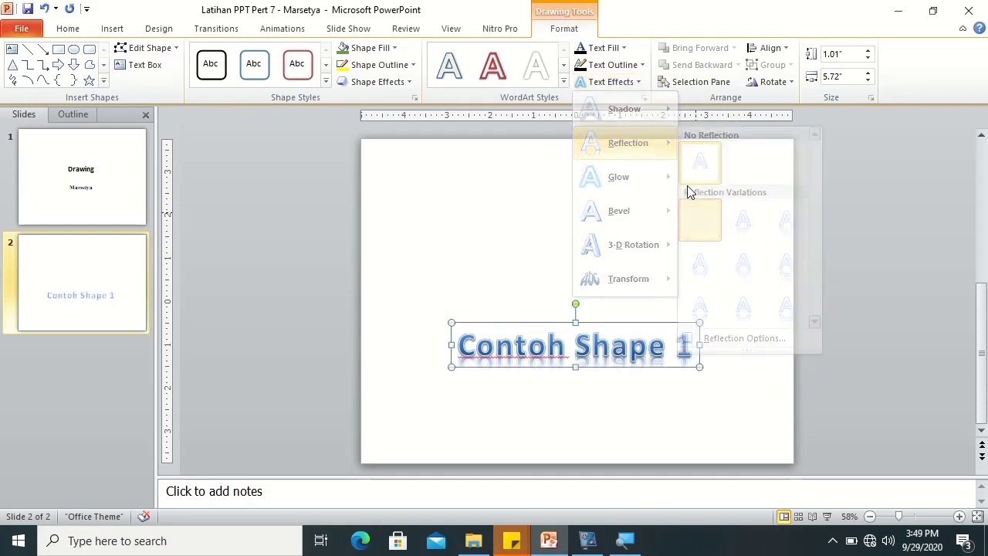
Add a red glow and a bevel to the WordArt text.
{"action": "left_click", "coordinate": [638, 82]}
{"action": "mouse_move", "coordinate": [648, 179]}
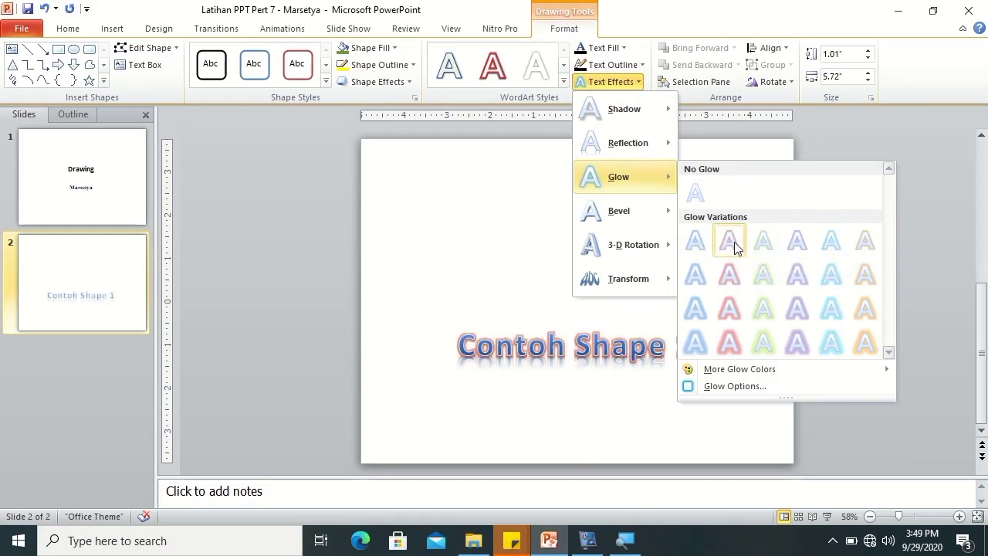
{"action": "left_click", "coordinate": [734, 242]}
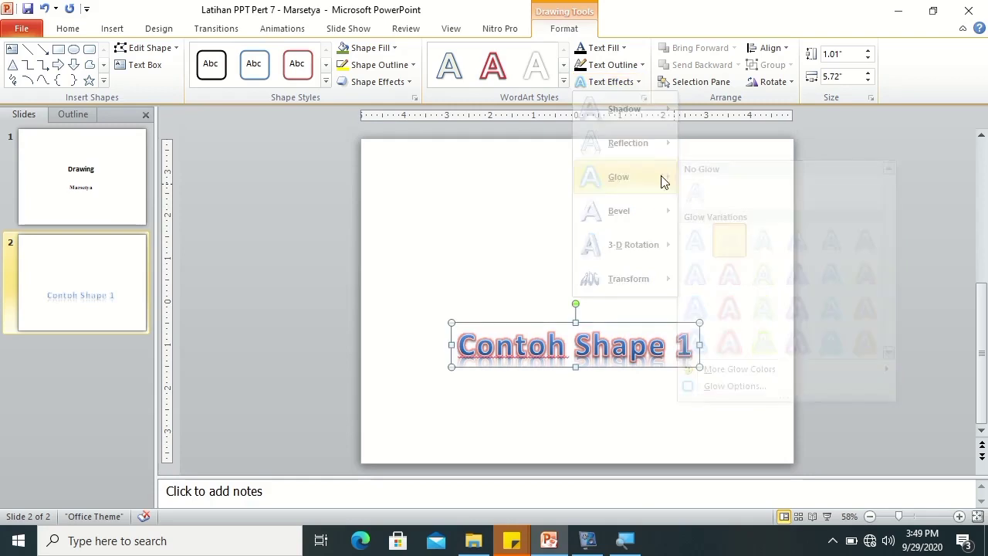
{"action": "left_click", "coordinate": [636, 83]}
{"action": "mouse_move", "coordinate": [640, 206]}
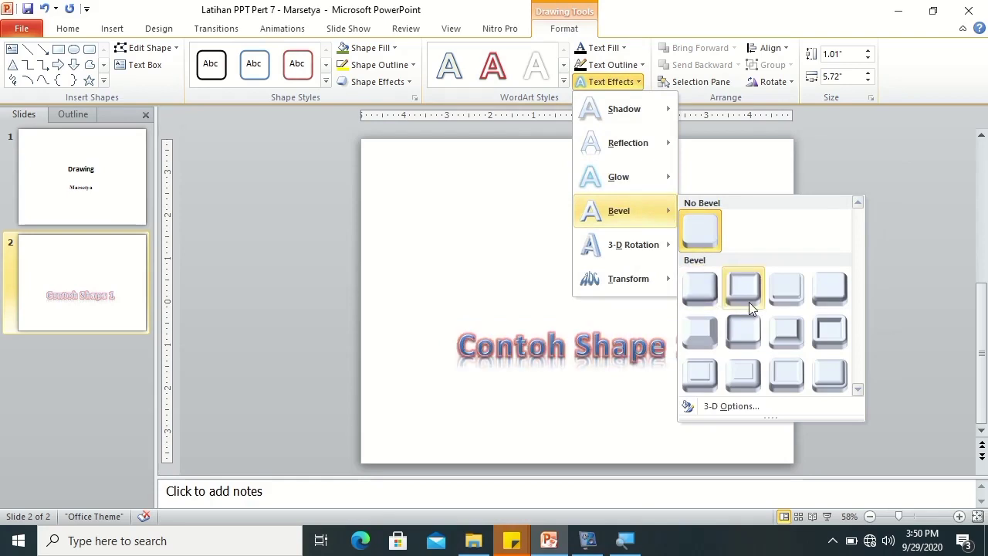
{"action": "left_click", "coordinate": [786, 290]}
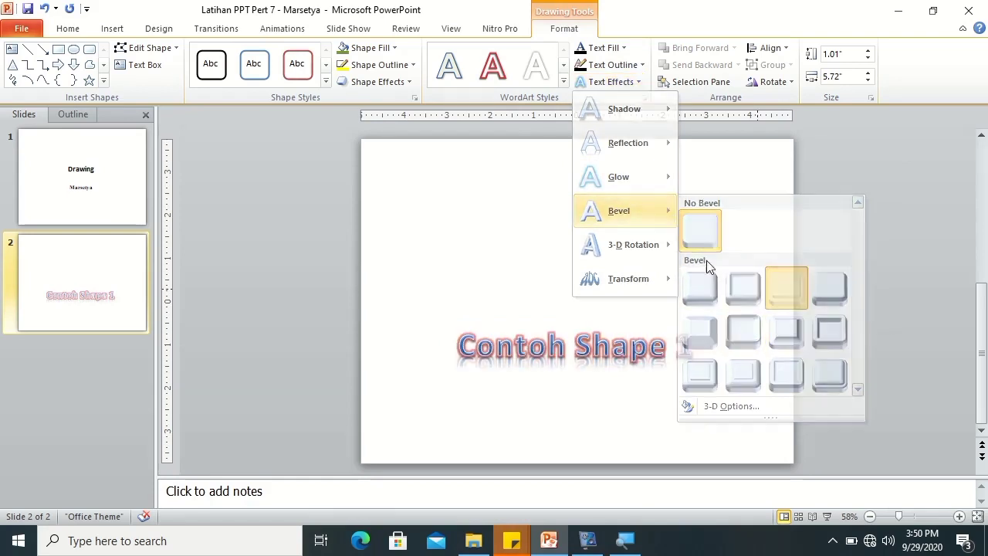
Apply a perspective 3-D rotation to the WordArt text.
{"action": "left_click", "coordinate": [610, 81]}
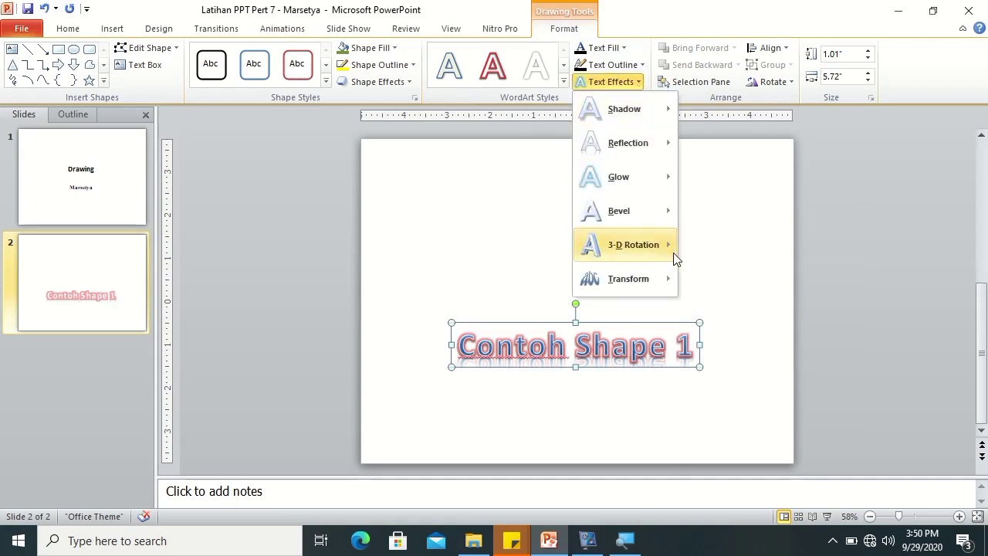
{"action": "mouse_move", "coordinate": [671, 253]}
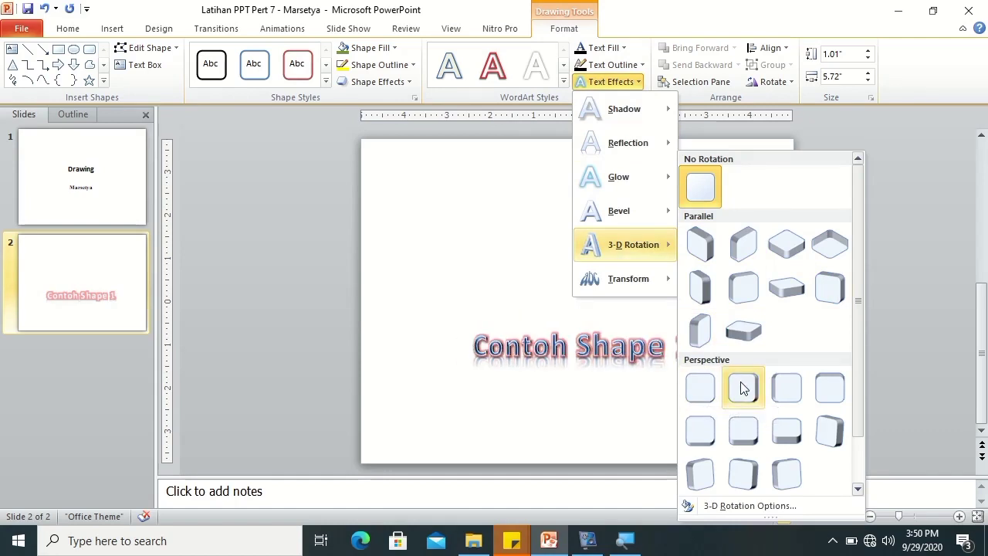
{"action": "left_click", "coordinate": [694, 387]}
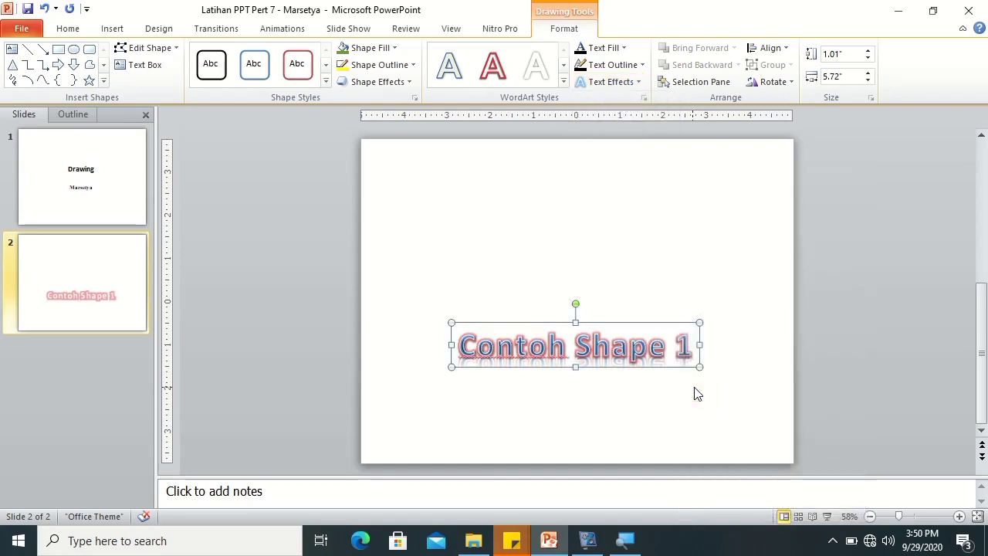
{"action": "left_click", "coordinate": [619, 82]}
{"action": "mouse_move", "coordinate": [657, 280]}
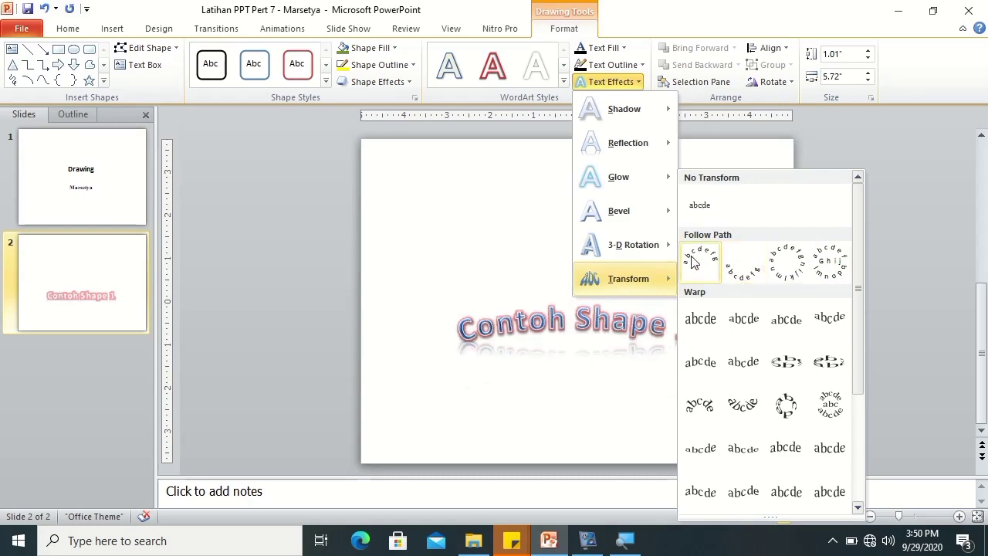
Apply the Arch Up transform to 'Contoh Shape 1' and drag it to the slide's top.
{"action": "left_click", "coordinate": [693, 263]}
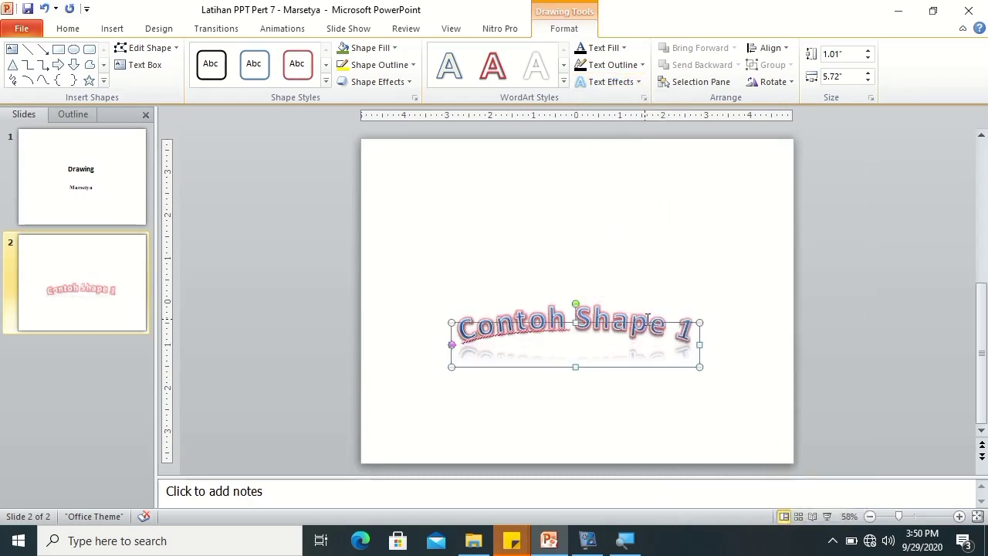
{"action": "left_click", "coordinate": [679, 312]}
{"action": "left_click", "coordinate": [635, 313]}
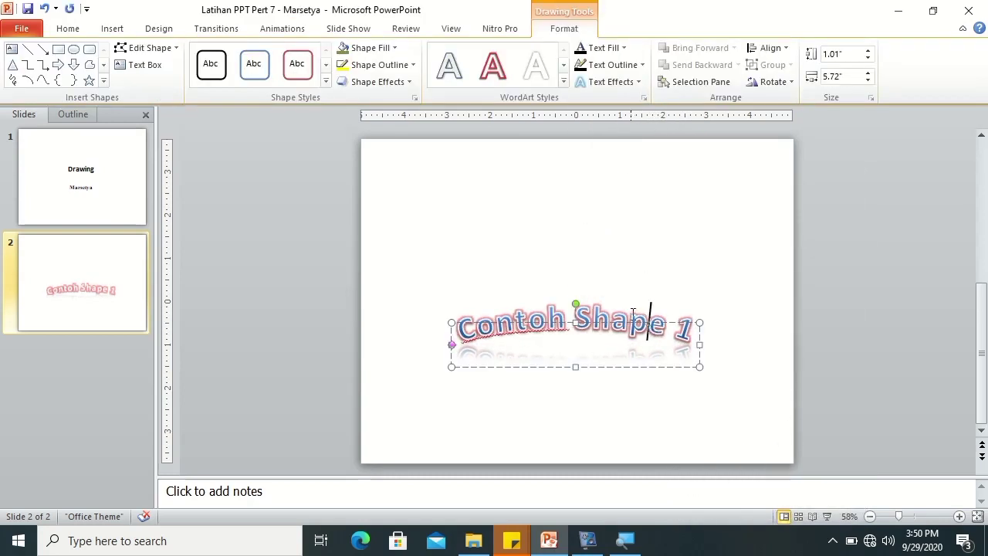
{"action": "mouse_move", "coordinate": [612, 321]}
{"action": "left_mouse_down"}
{"action": "mouse_move", "coordinate": [606, 146]}
{"action": "mouse_move", "coordinate": [606, 155]}
{"action": "left_mouse_up"}
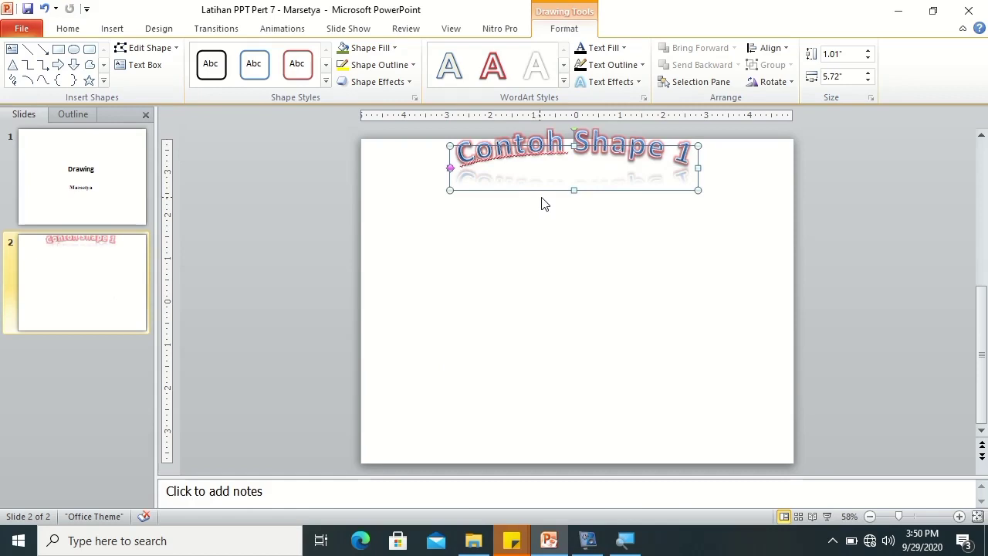
{"action": "key", "text": "Down"}
{"action": "key", "text": "Down"}
{"action": "key", "text": "Down"}
{"action": "key", "text": "Down"}
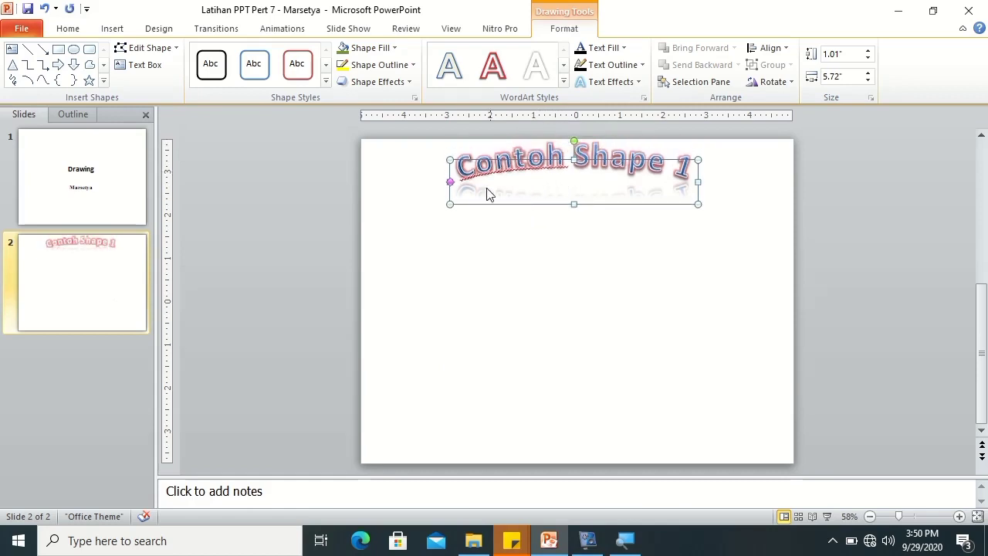
{"action": "left_click", "coordinate": [281, 227]}
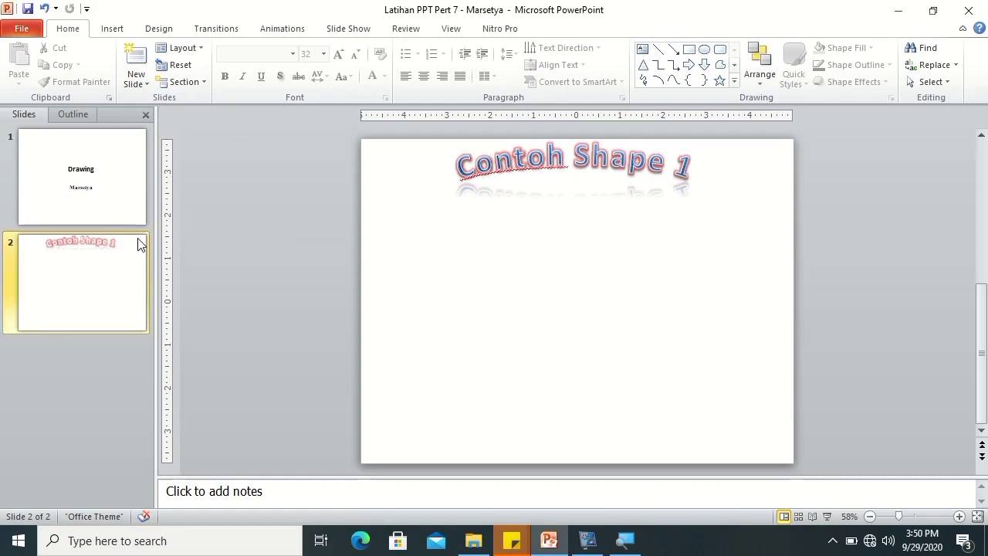
Set slide 2's background to the Daybreak preset gradient fill.
{"action": "right_click", "coordinate": [118, 275]}
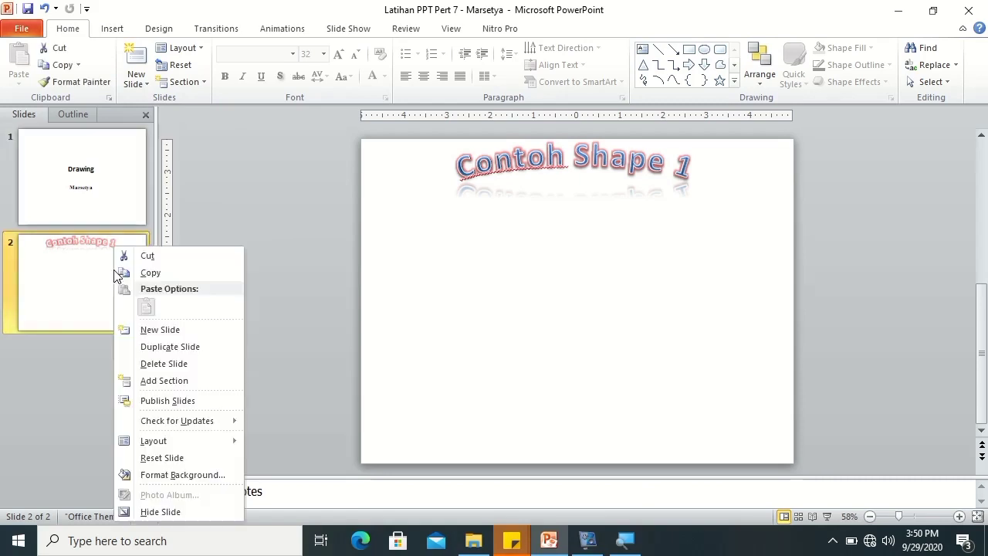
{"action": "left_click", "coordinate": [193, 474]}
{"action": "left_click", "coordinate": [734, 158]}
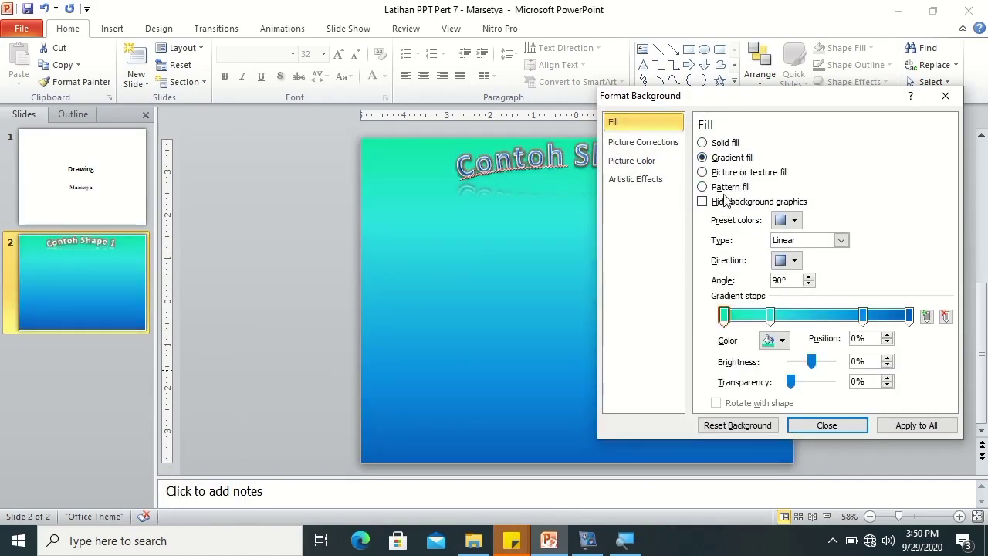
{"action": "left_click", "coordinate": [723, 187]}
{"action": "left_click", "coordinate": [717, 171]}
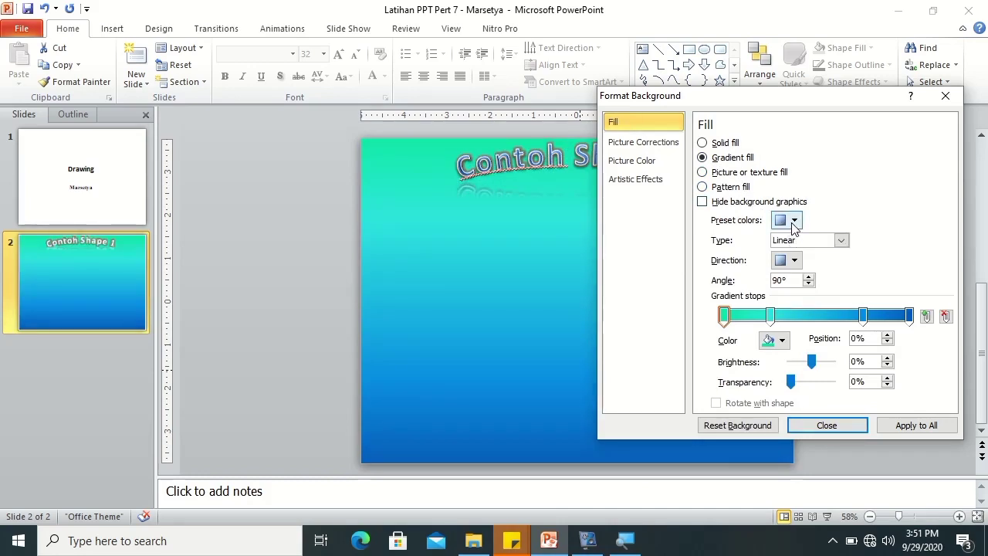
{"action": "left_click", "coordinate": [795, 222]}
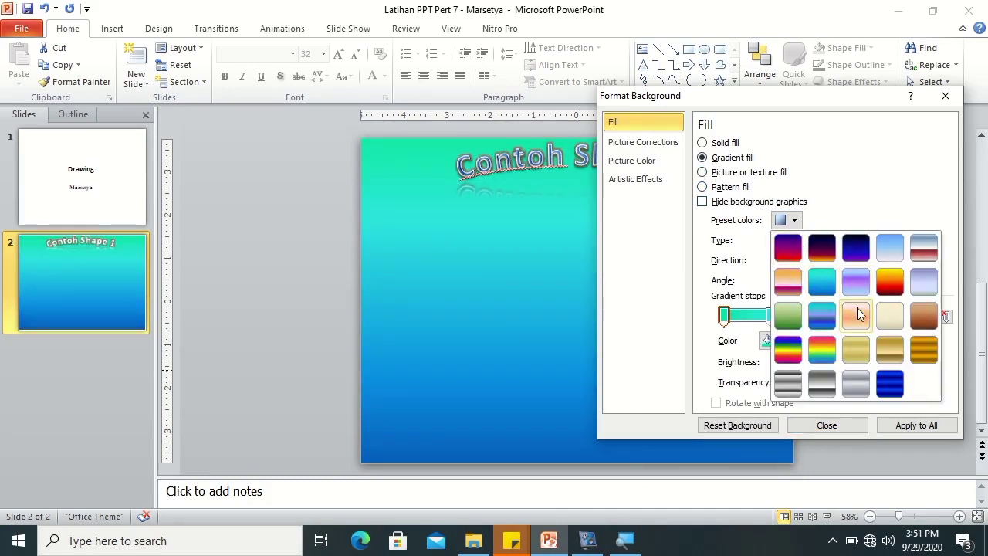
{"action": "left_click", "coordinate": [795, 220]}
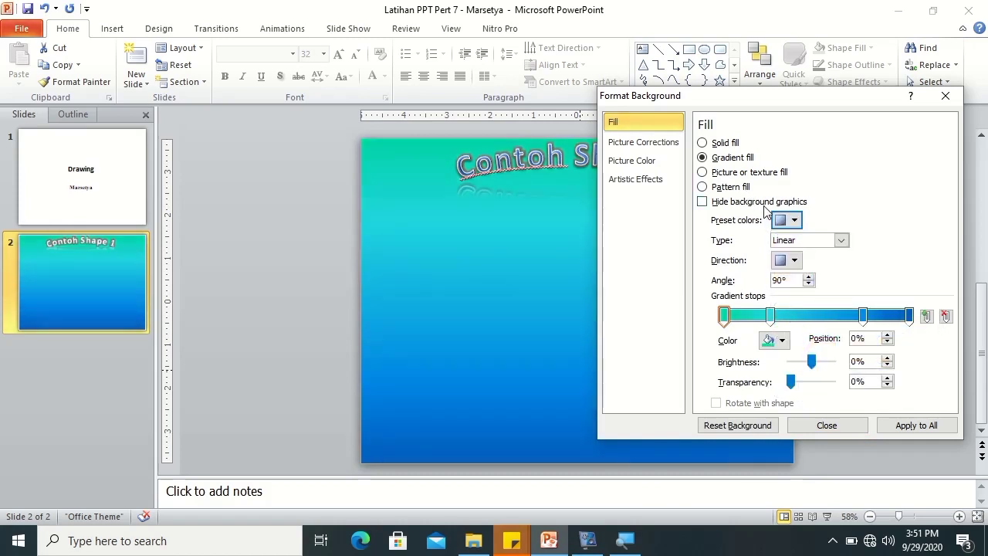
{"action": "left_click", "coordinate": [793, 222]}
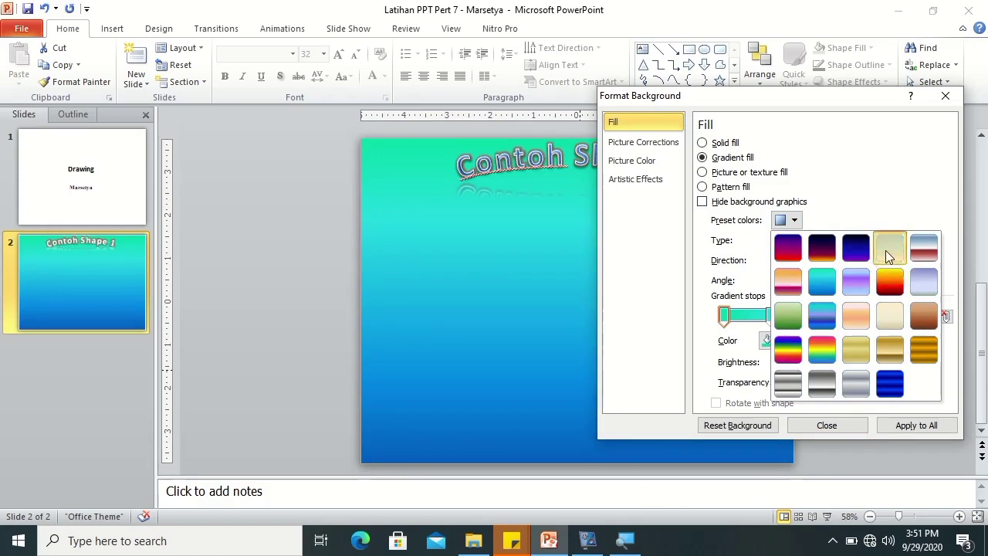
{"action": "left_click", "coordinate": [885, 250]}
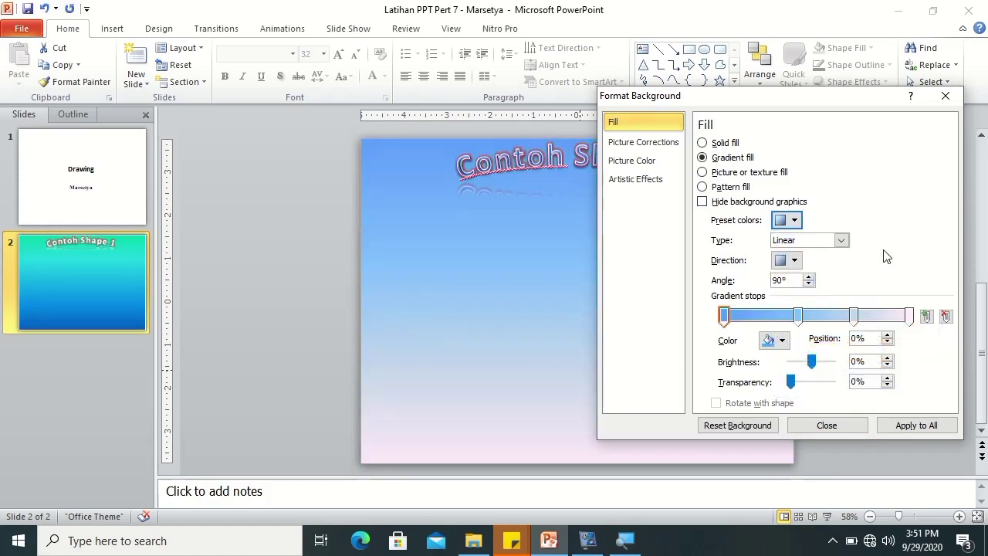
Make the gradient type Rectangular and apply the background to all slides.
{"action": "left_click", "coordinate": [815, 241]}
{"action": "left_click", "coordinate": [805, 268]}
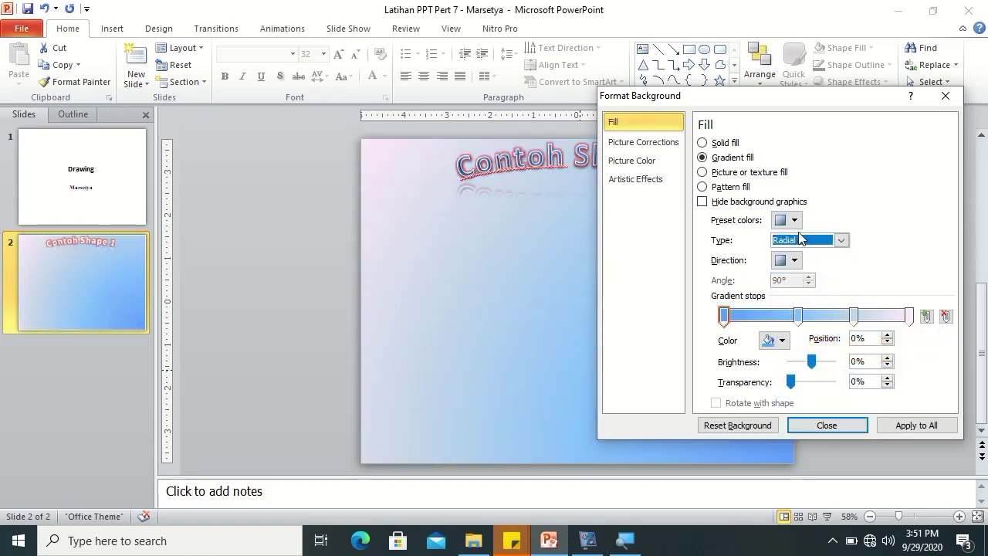
{"action": "left_click", "coordinate": [801, 241]}
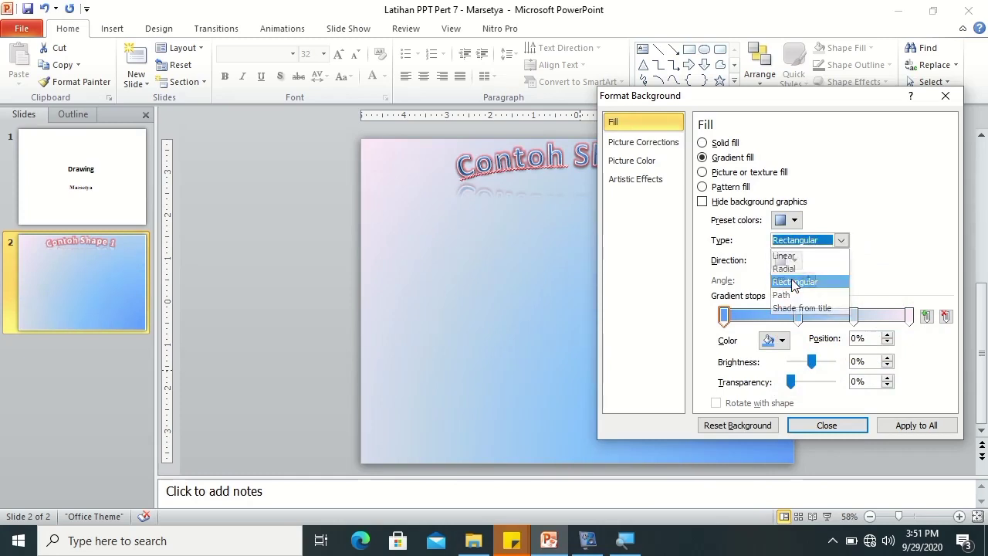
{"action": "left_click", "coordinate": [795, 282]}
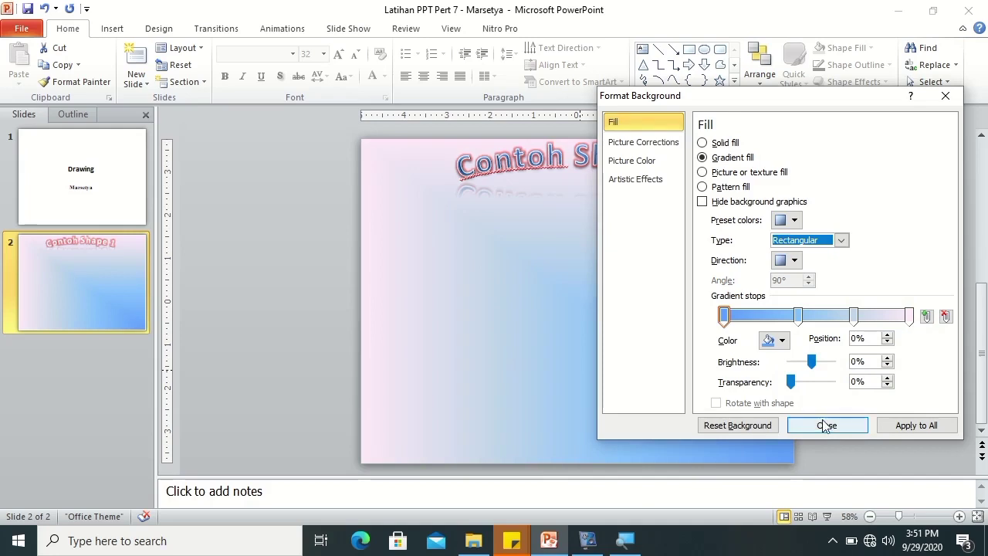
{"action": "left_click", "coordinate": [900, 430]}
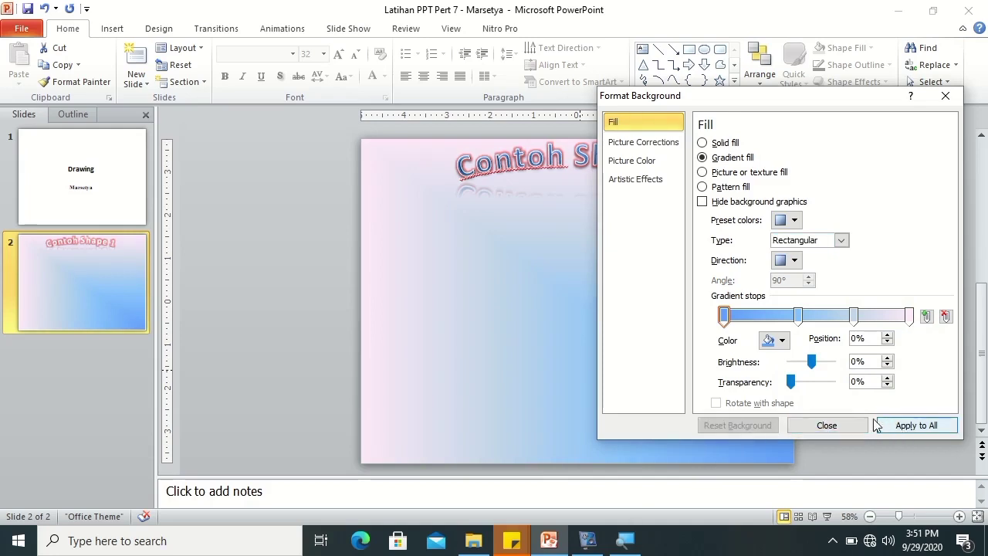
{"action": "left_click", "coordinate": [845, 425]}
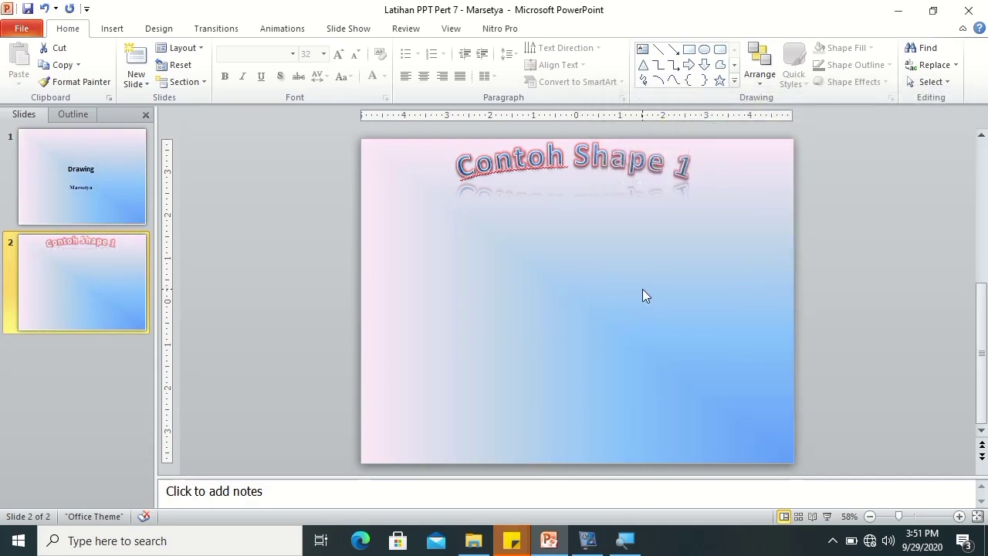
Draw a rectangle at the bottom left of slide 2.
{"action": "left_click", "coordinate": [247, 180]}
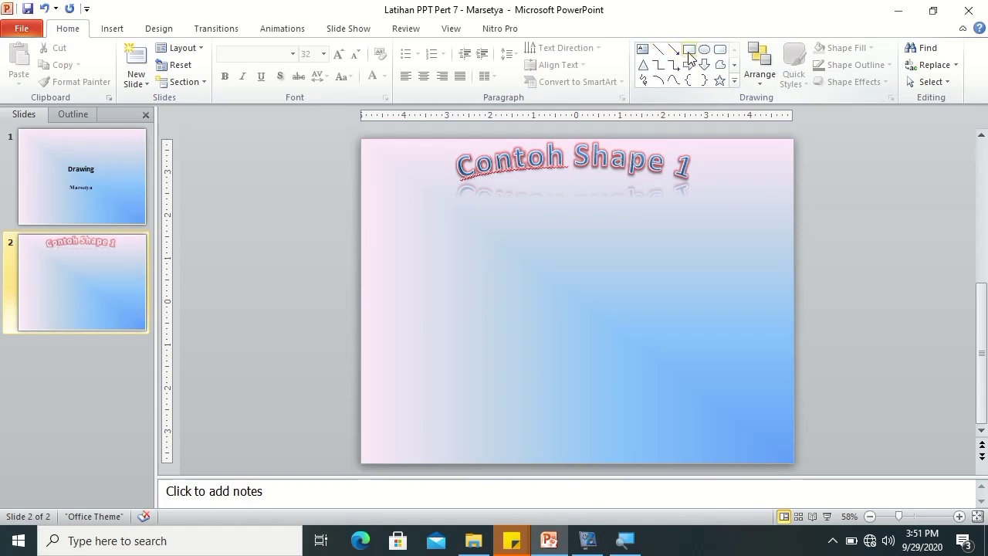
{"action": "left_click", "coordinate": [112, 29]}
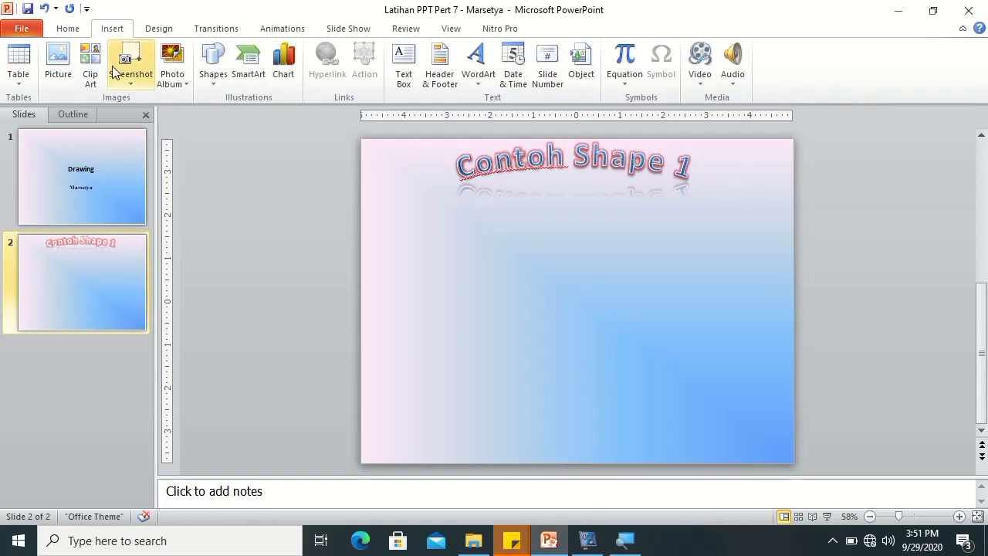
{"action": "left_click", "coordinate": [210, 77]}
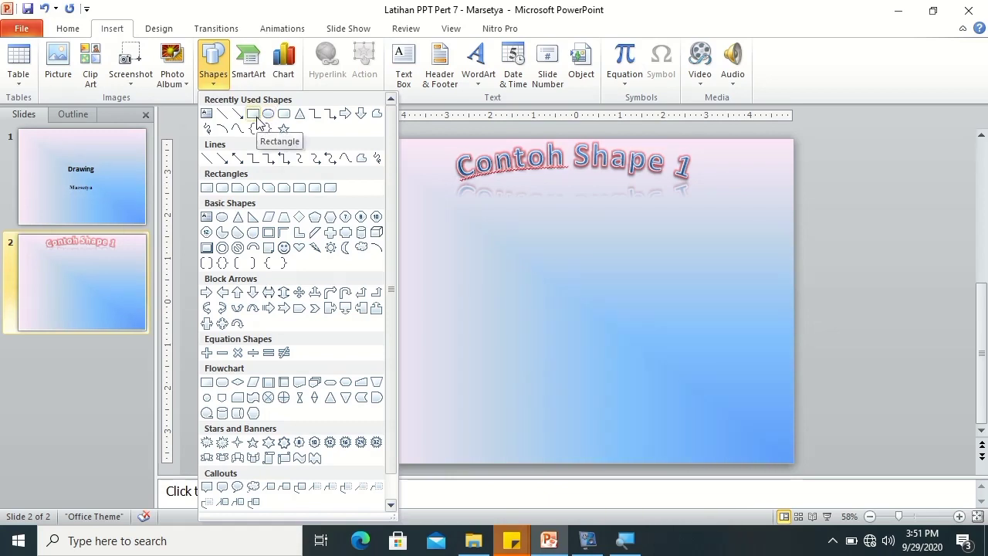
{"action": "left_click", "coordinate": [253, 115]}
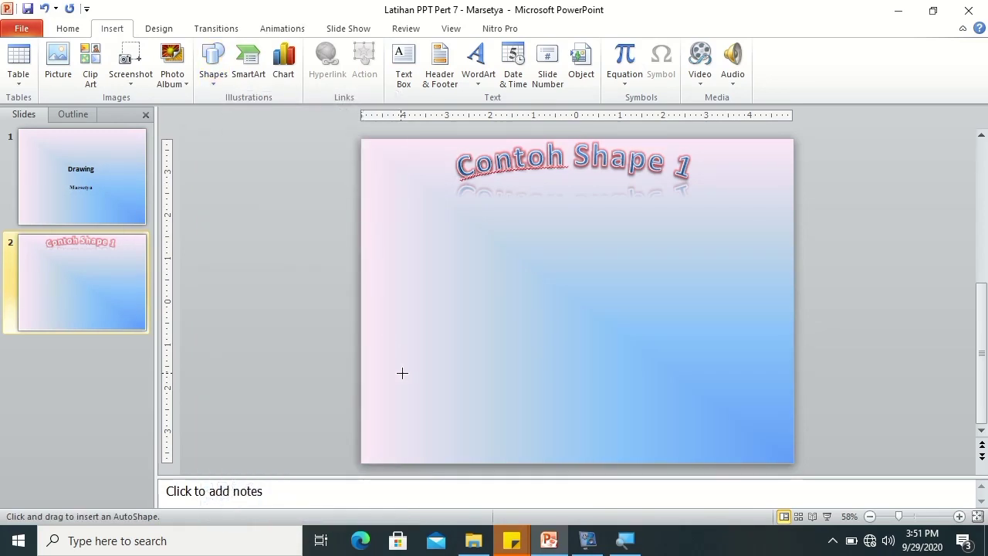
{"action": "left_click_drag", "start_coordinate": [380, 369], "coordinate": [496, 452]}
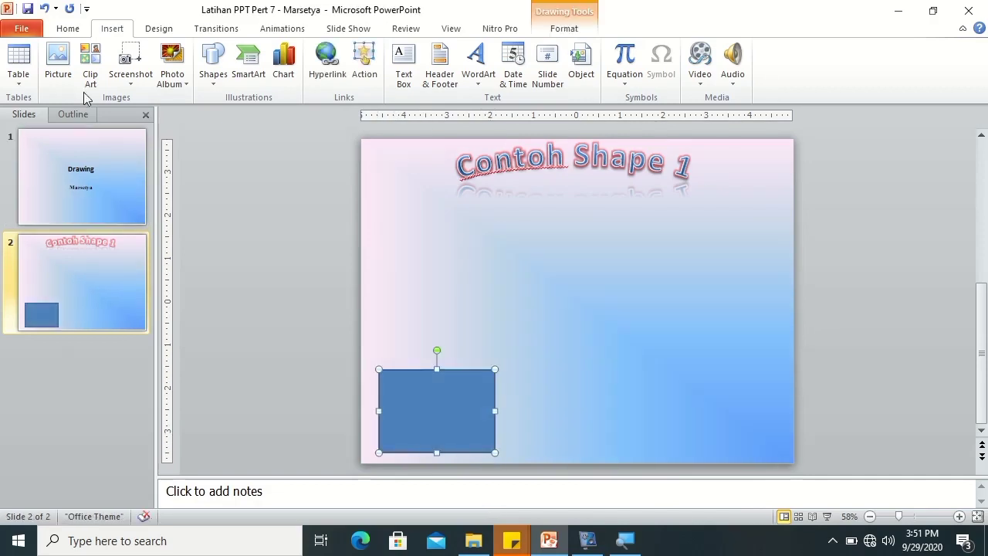
Draw an oval to the right of the rectangle.
{"action": "left_click", "coordinate": [210, 77]}
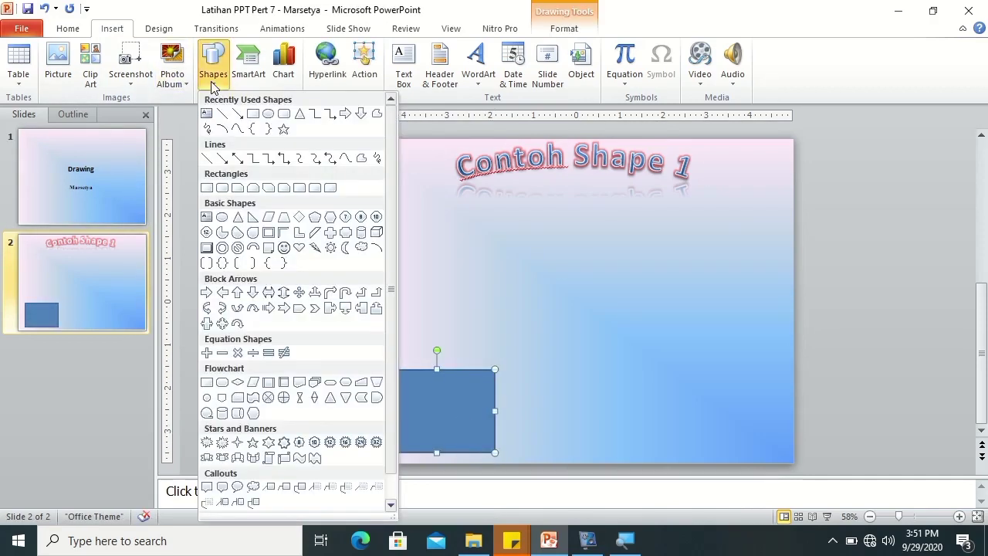
{"action": "left_click", "coordinate": [269, 114]}
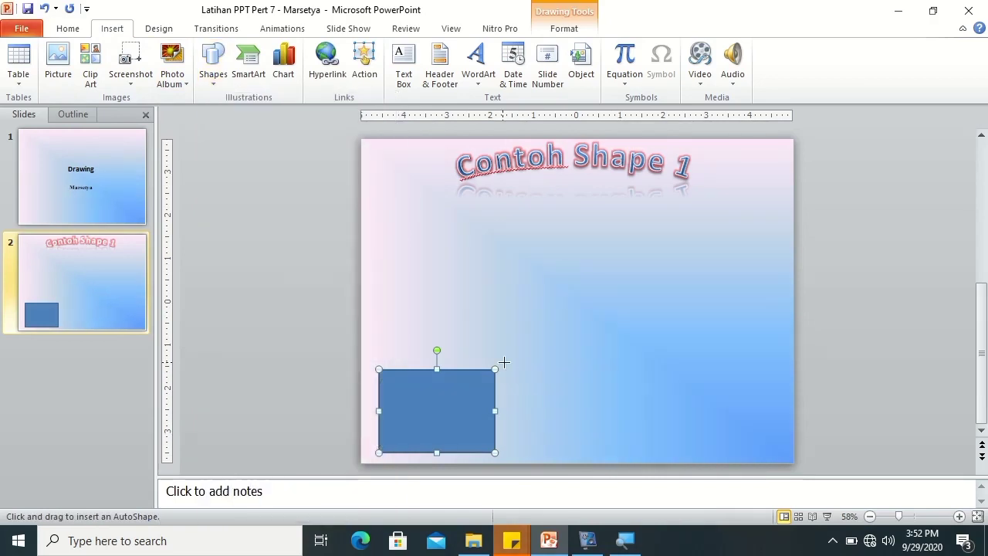
{"action": "left_click_drag", "start_coordinate": [505, 367], "coordinate": [628, 457]}
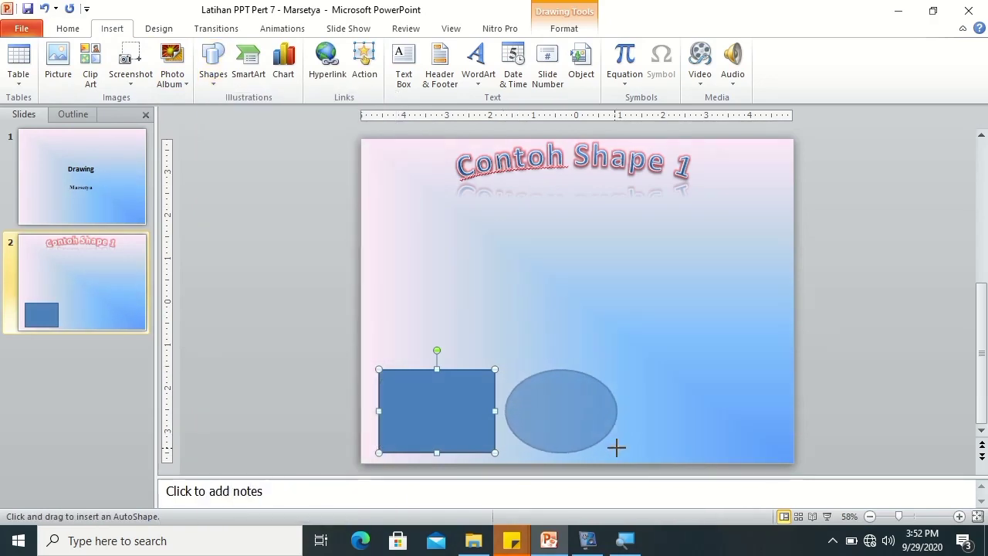
{"action": "key", "text": "Escape"}
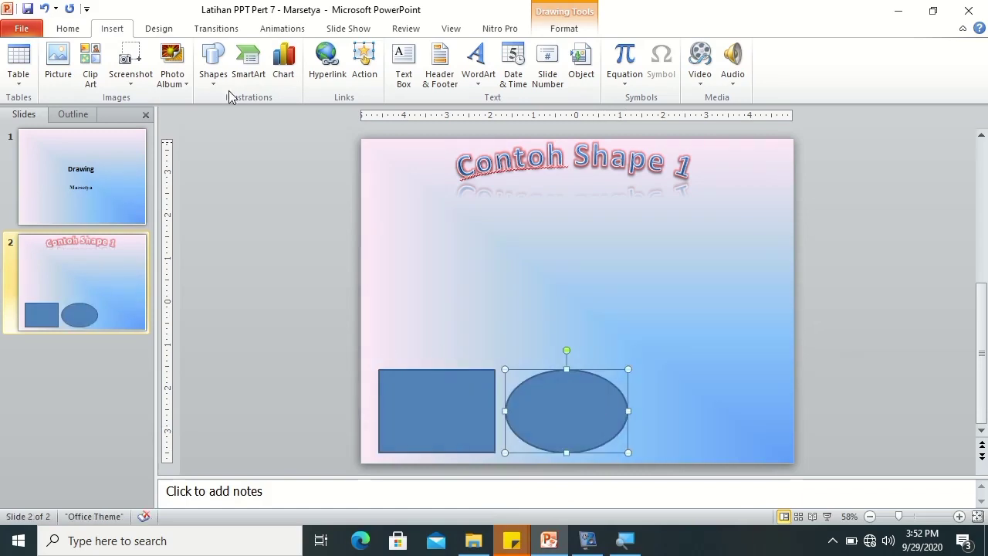
Draw an isosceles triangle at the bottom right and line it up with the oval.
{"action": "left_click", "coordinate": [222, 84]}
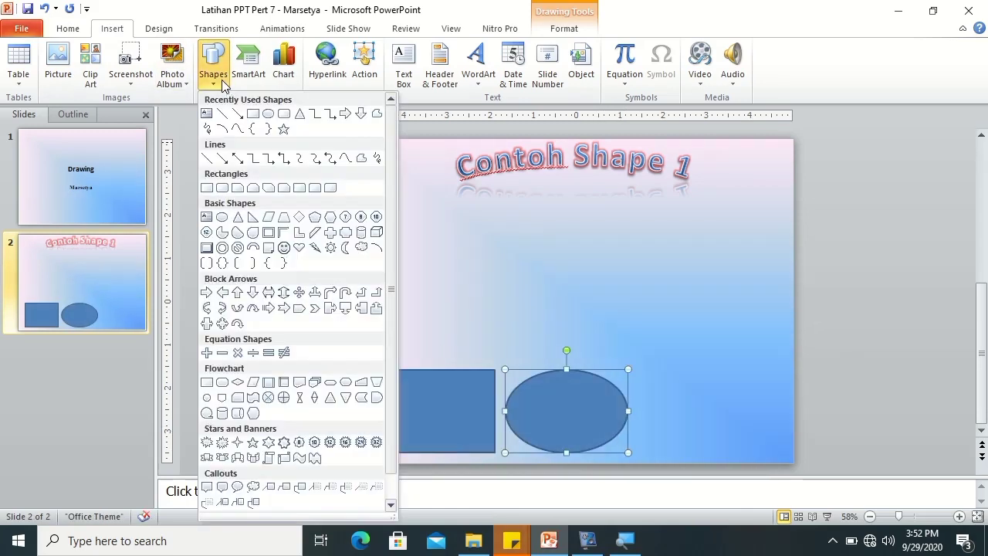
{"action": "left_click", "coordinate": [302, 116]}
{"action": "left_click_drag", "start_coordinate": [653, 369], "coordinate": [792, 462]}
{"action": "left_click_drag", "start_coordinate": [734, 426], "coordinate": [719, 414]}
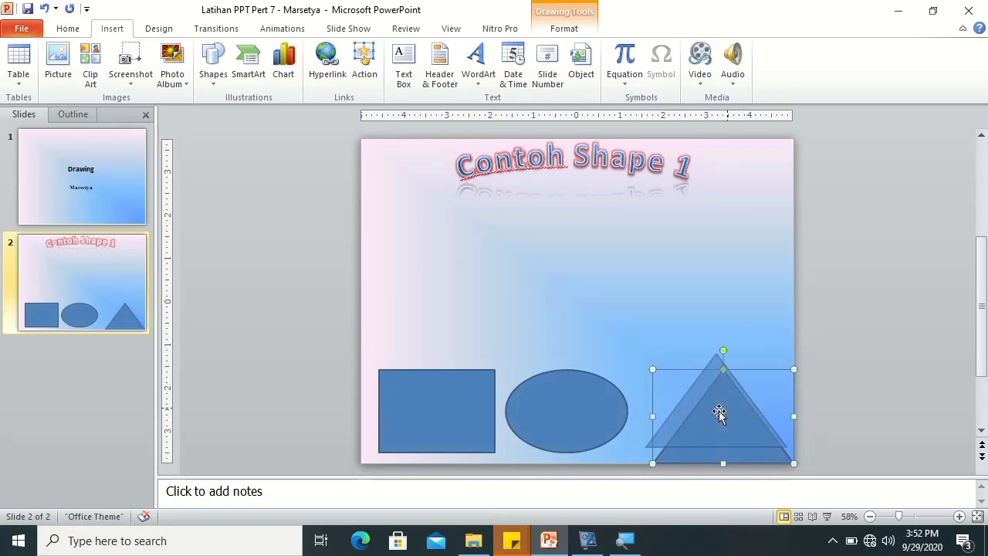
{"action": "left_click_drag", "start_coordinate": [599, 410], "coordinate": [605, 415]}
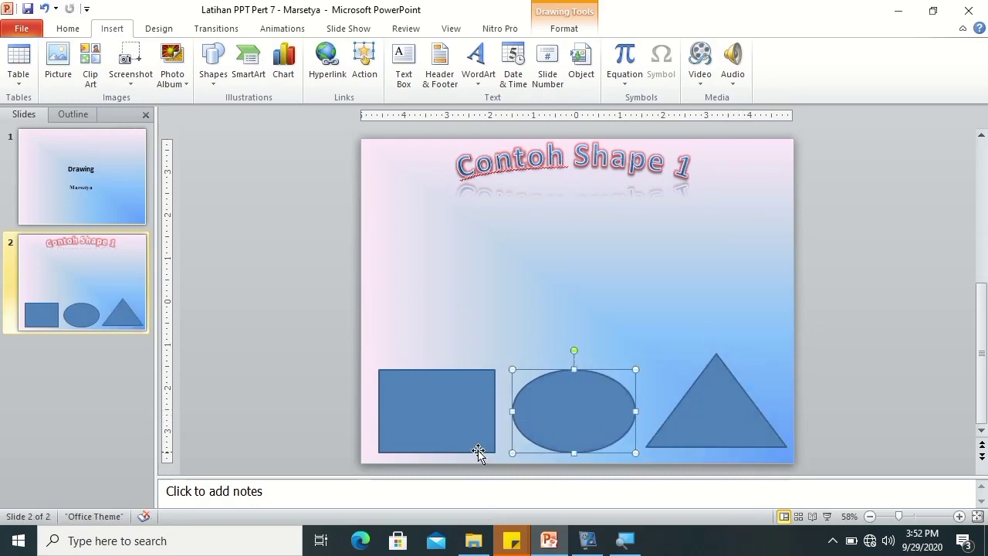
Apply a preset effect and an outer shadow to the rectangle.
{"action": "double_click", "coordinate": [475, 412]}
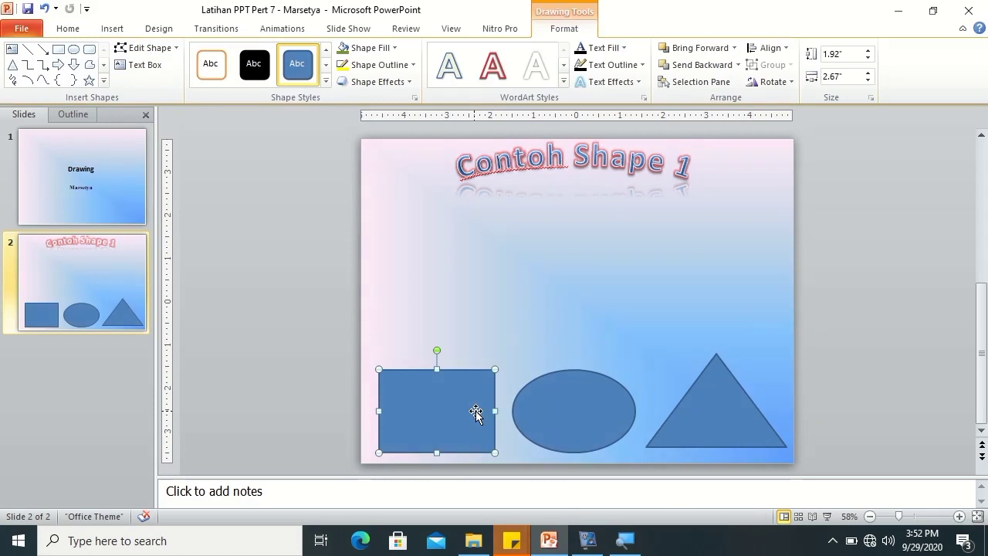
{"action": "left_click", "coordinate": [411, 82]}
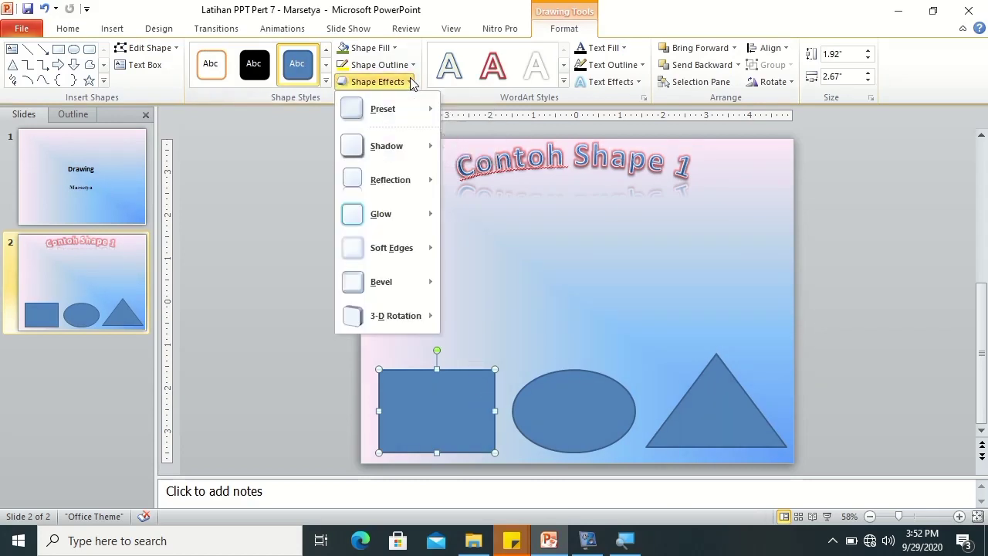
{"action": "mouse_move", "coordinate": [404, 109]}
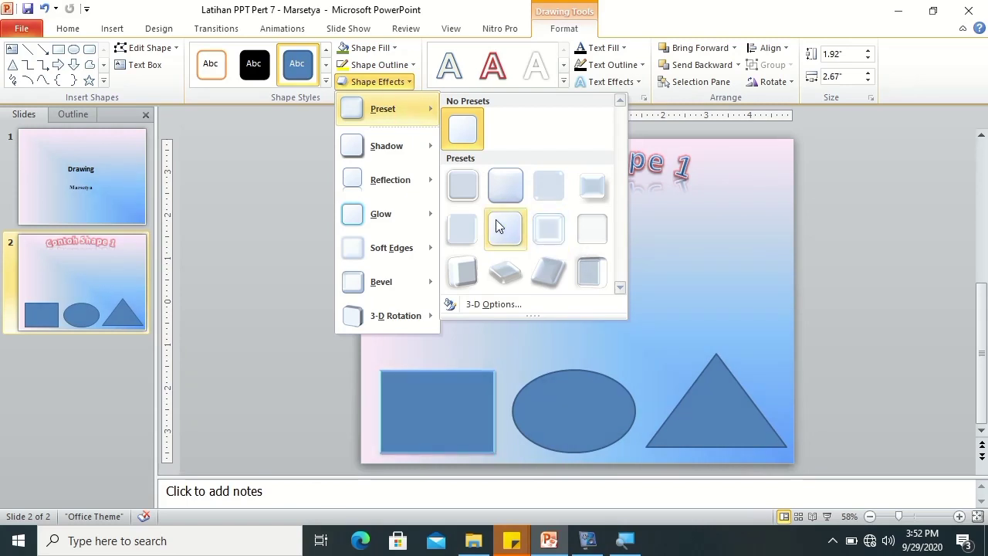
{"action": "left_click", "coordinate": [500, 186]}
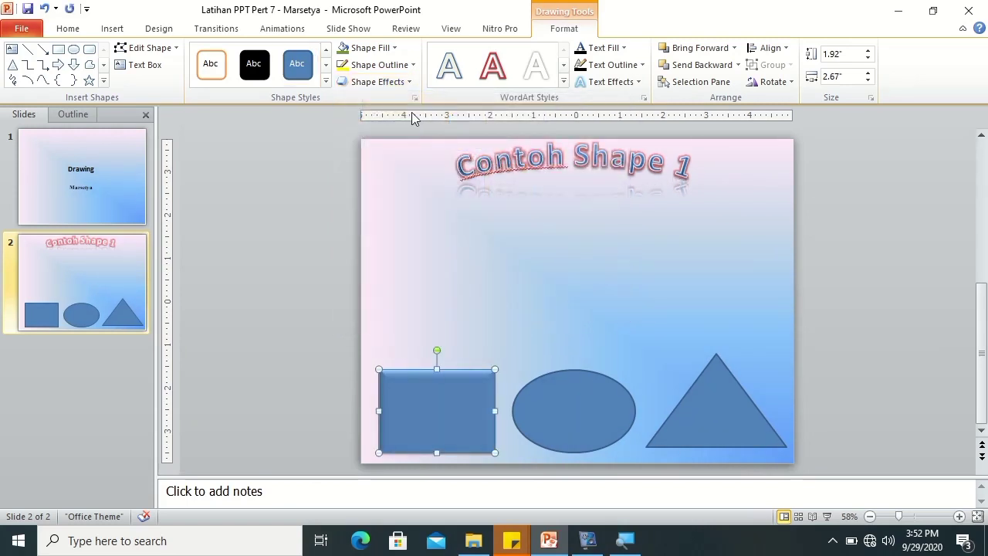
{"action": "left_click", "coordinate": [406, 82]}
{"action": "mouse_move", "coordinate": [404, 156]}
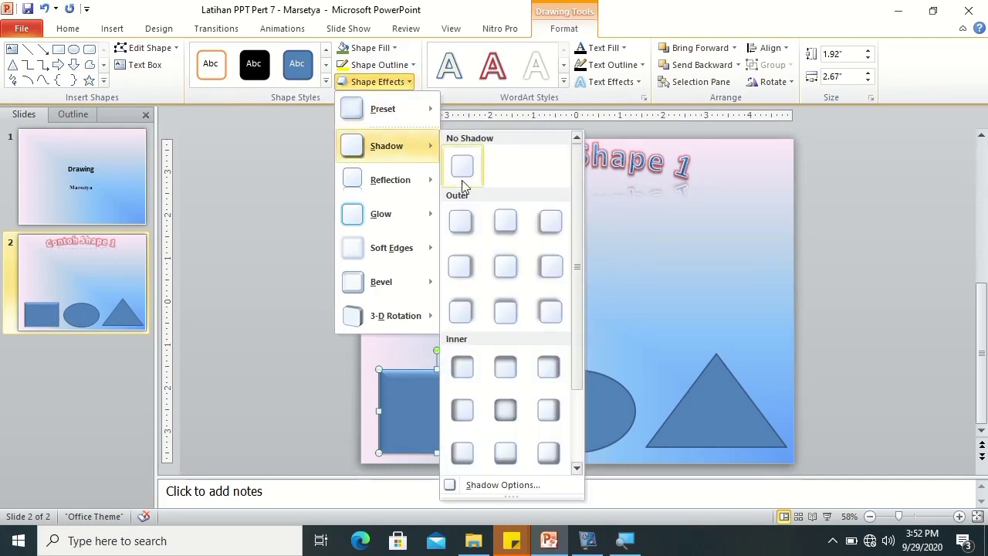
{"action": "left_click", "coordinate": [505, 223]}
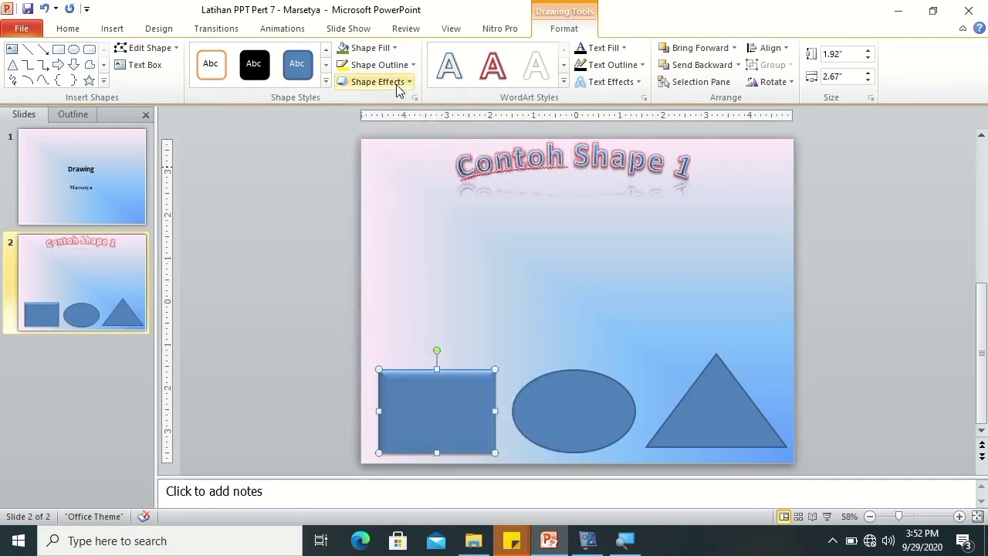
Add a half reflection and a blue glow to the rectangle.
{"action": "left_click", "coordinate": [408, 85]}
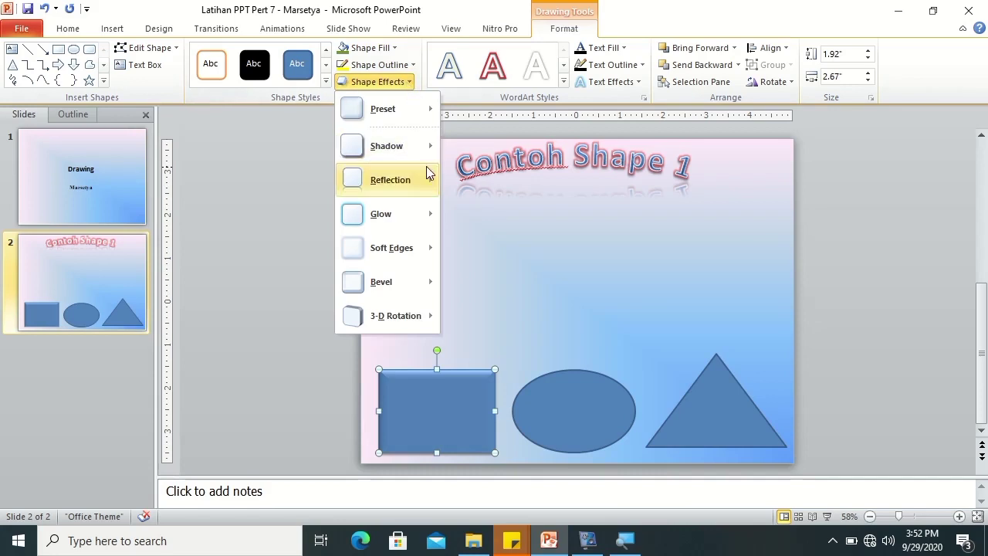
{"action": "mouse_move", "coordinate": [422, 186]}
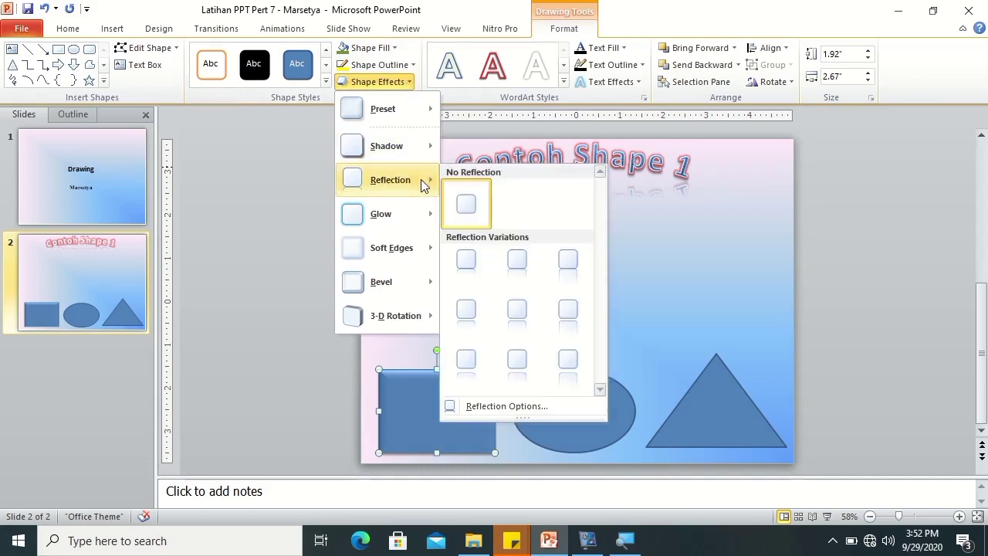
{"action": "left_click", "coordinate": [520, 265]}
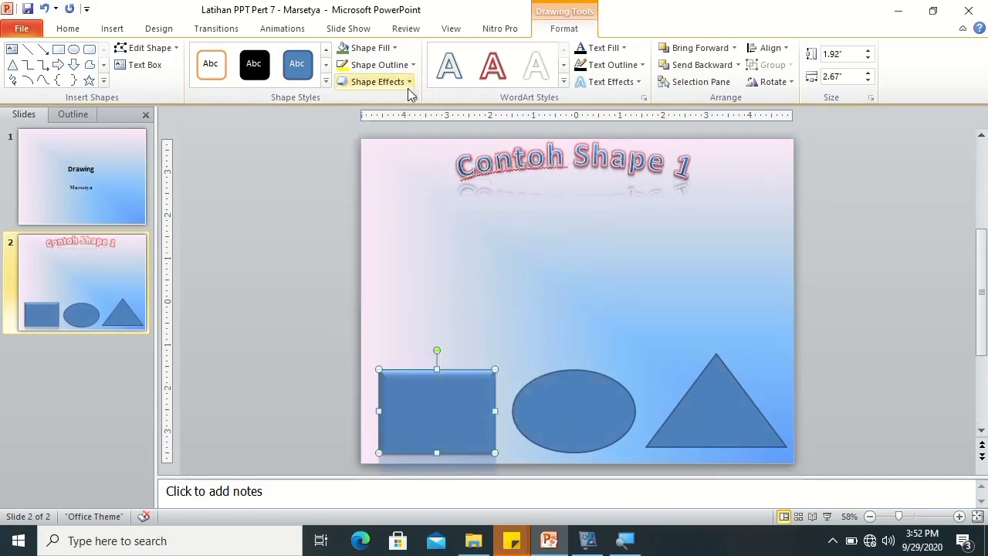
{"action": "left_click", "coordinate": [407, 83]}
{"action": "mouse_move", "coordinate": [430, 220]}
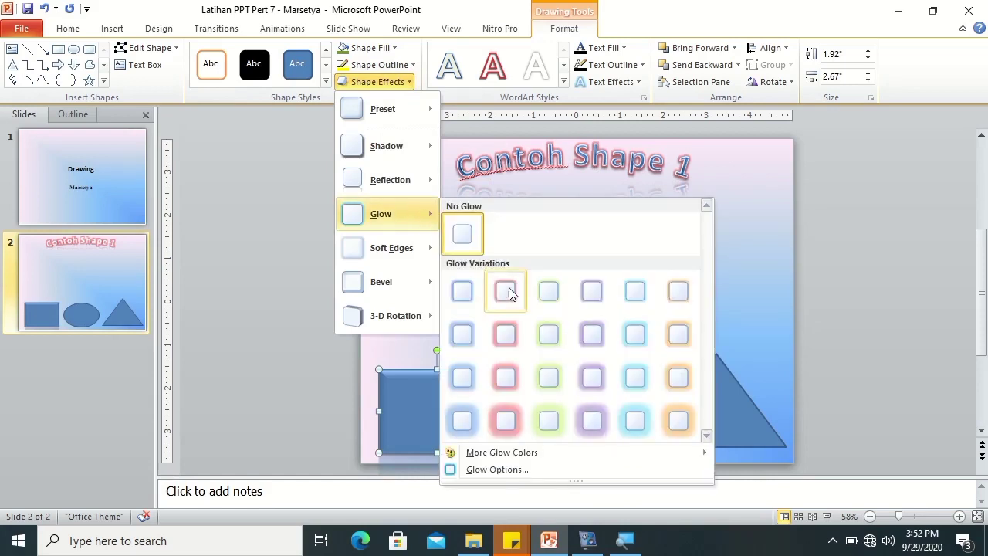
{"action": "left_click", "coordinate": [463, 291]}
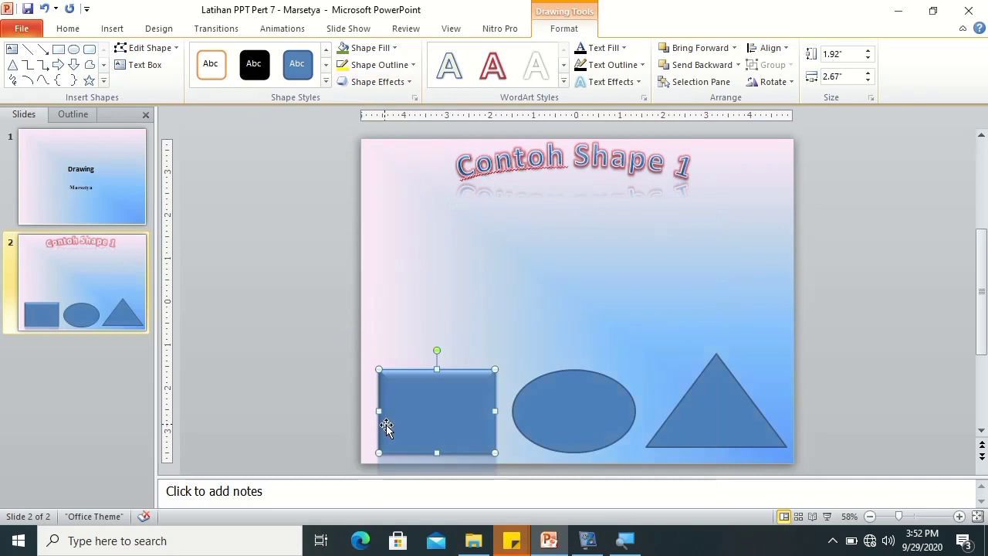
Give the rectangle 1 point soft edges, a bevel and a perspective 3-D rotation.
{"action": "left_click", "coordinate": [407, 83]}
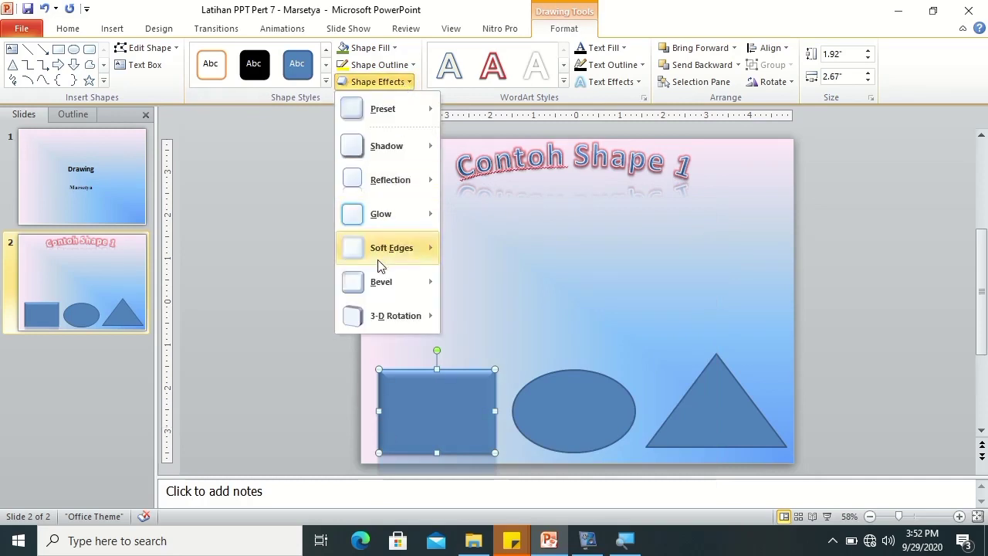
{"action": "mouse_move", "coordinate": [378, 255]}
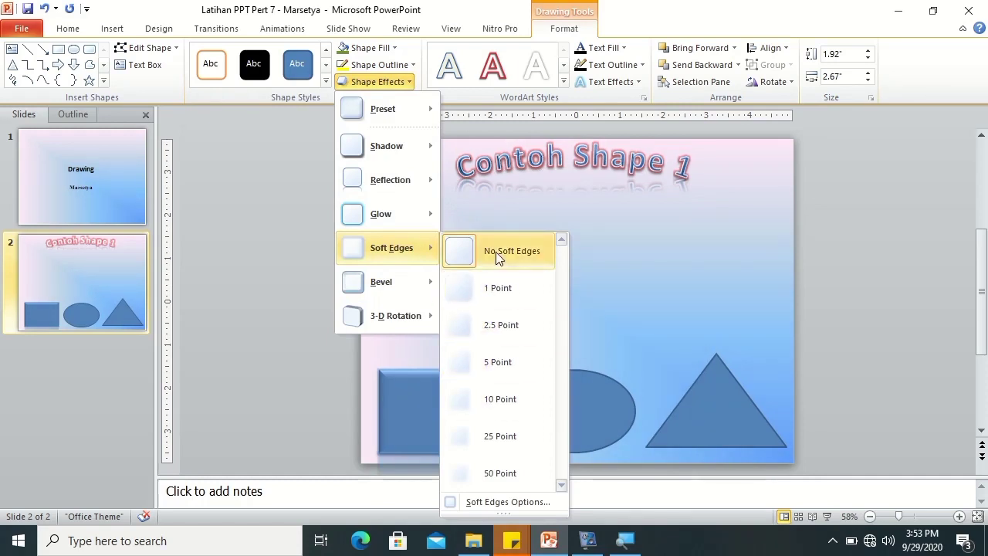
{"action": "left_click", "coordinate": [492, 291]}
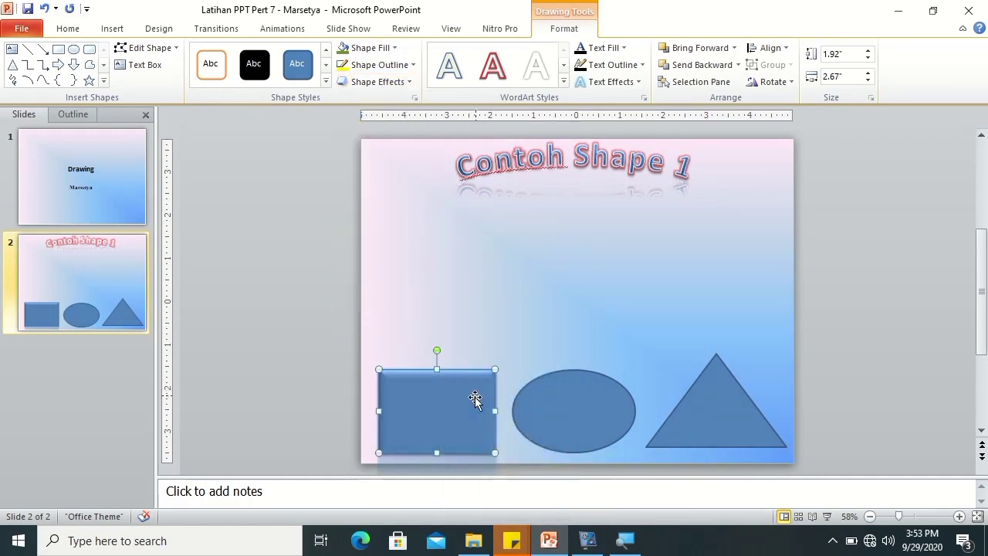
{"action": "left_click", "coordinate": [407, 83]}
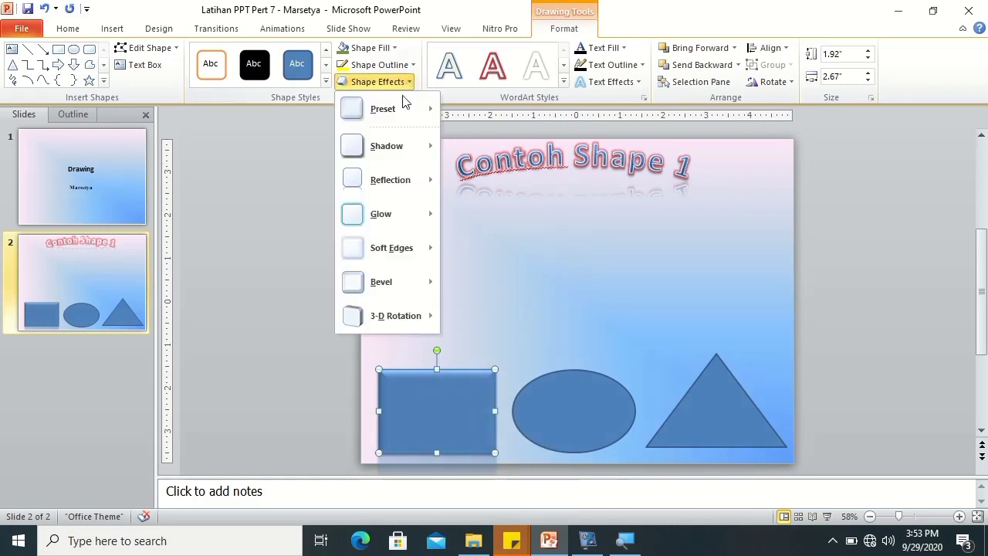
{"action": "mouse_move", "coordinate": [395, 284]}
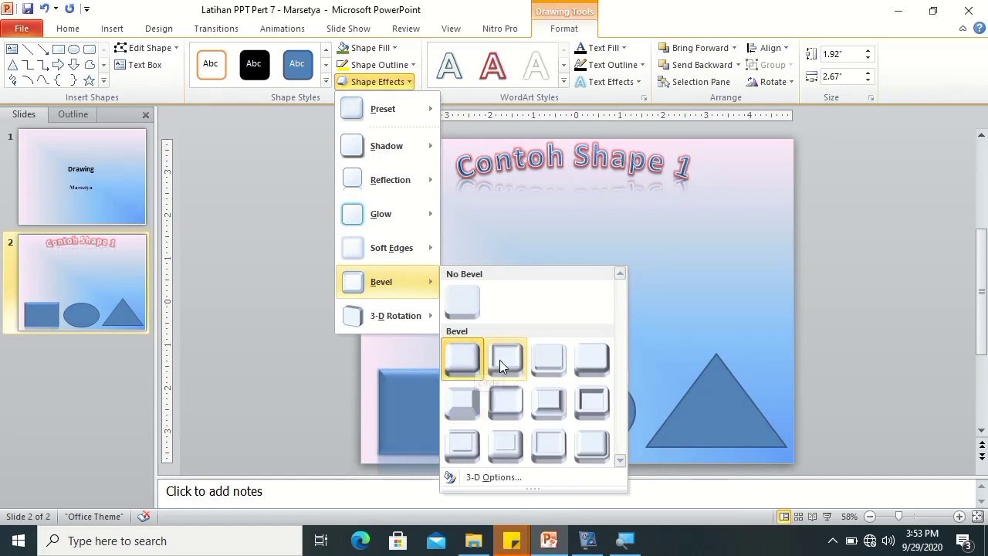
{"action": "left_click", "coordinate": [502, 360]}
{"action": "left_click", "coordinate": [410, 85]}
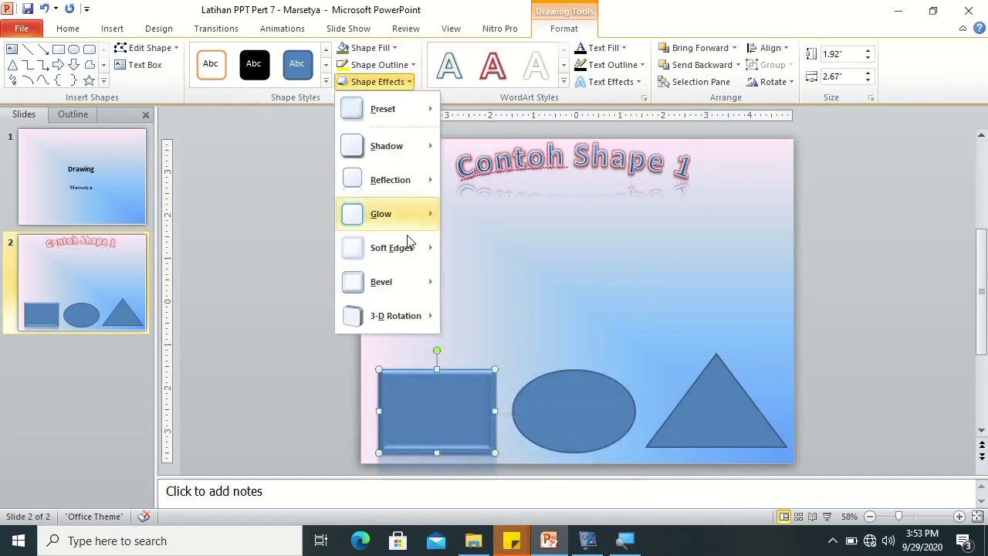
{"action": "mouse_move", "coordinate": [395, 315]}
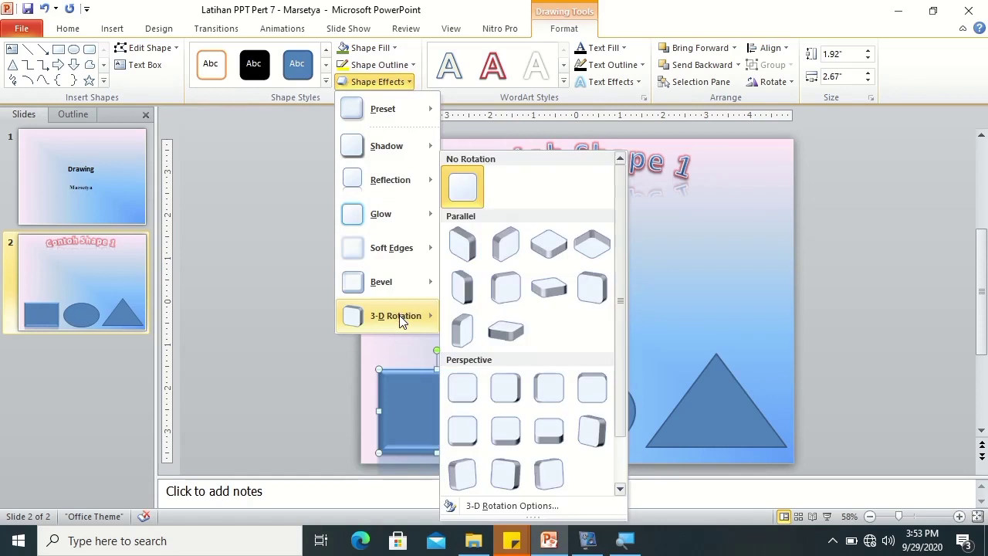
{"action": "left_click", "coordinate": [504, 388]}
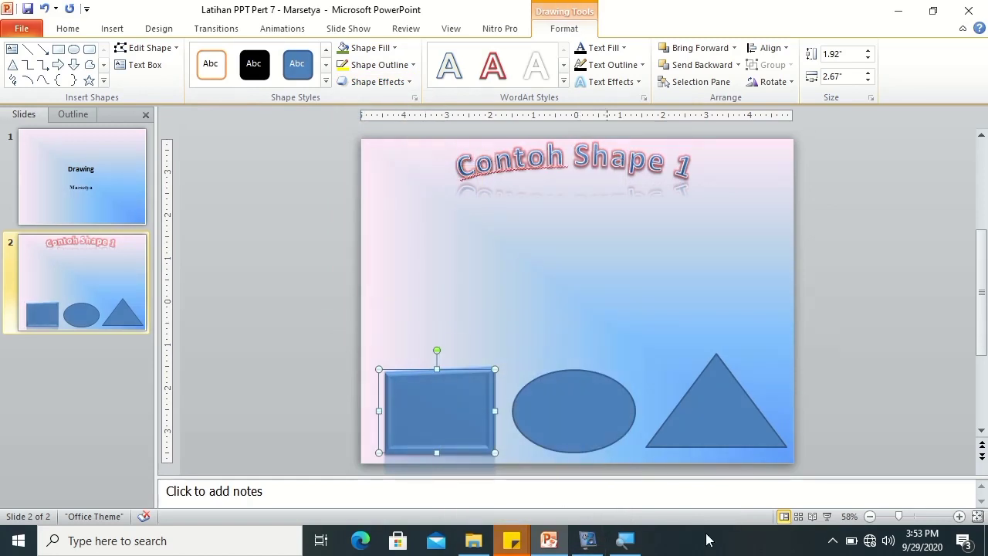
Give the ellipse a preset effect, an outer shadow and a green glow.
{"action": "left_click", "coordinate": [563, 418]}
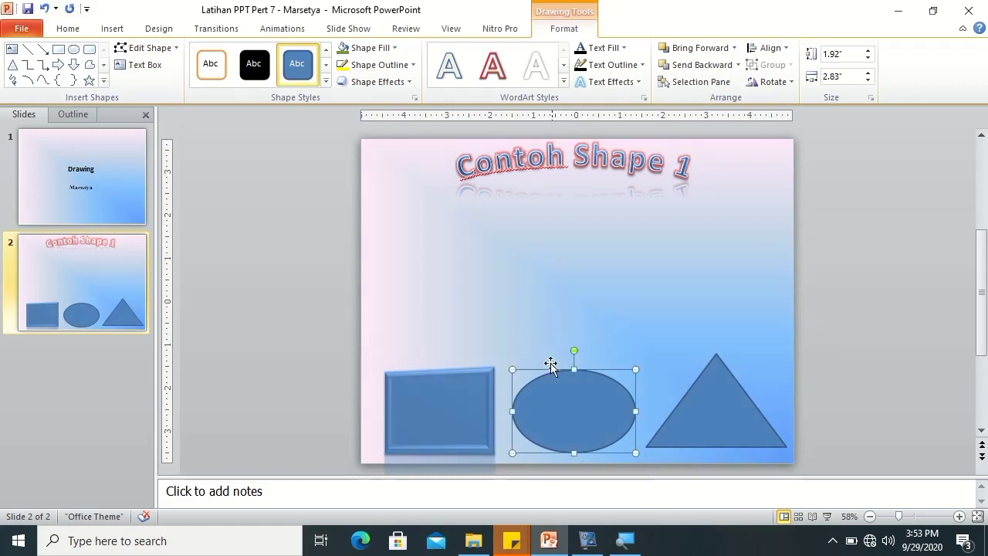
{"action": "left_click", "coordinate": [414, 82]}
{"action": "mouse_move", "coordinate": [427, 122]}
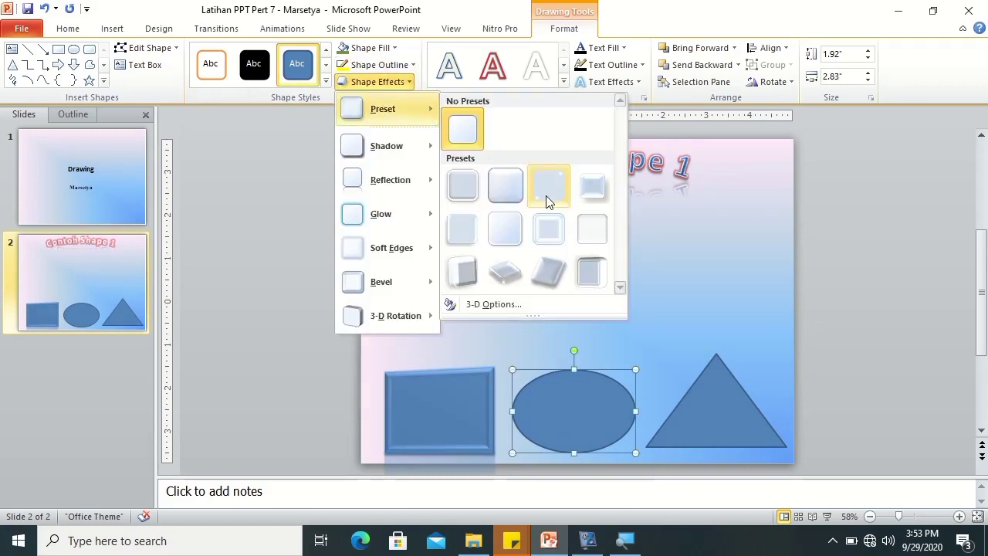
{"action": "left_click", "coordinate": [546, 194]}
{"action": "left_click", "coordinate": [408, 82]}
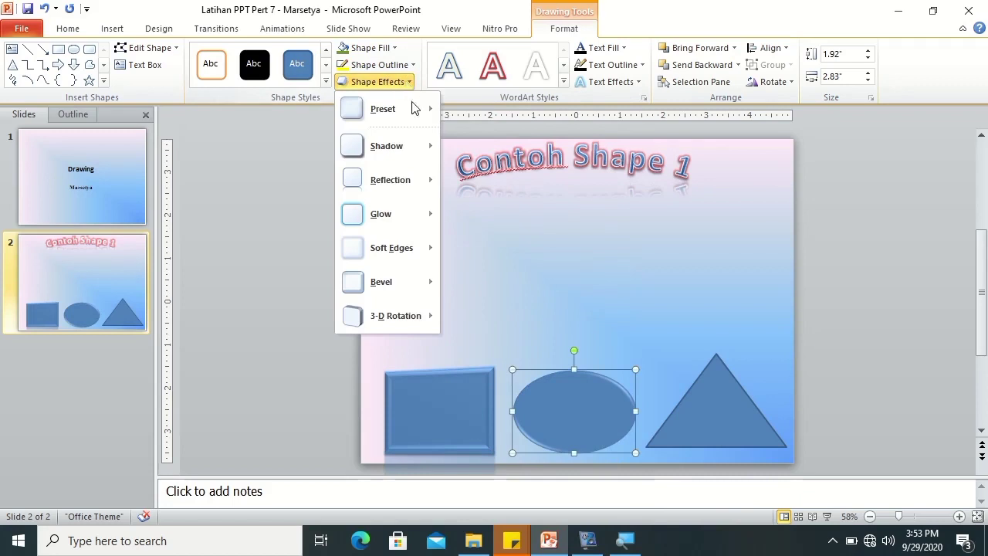
{"action": "mouse_move", "coordinate": [414, 151]}
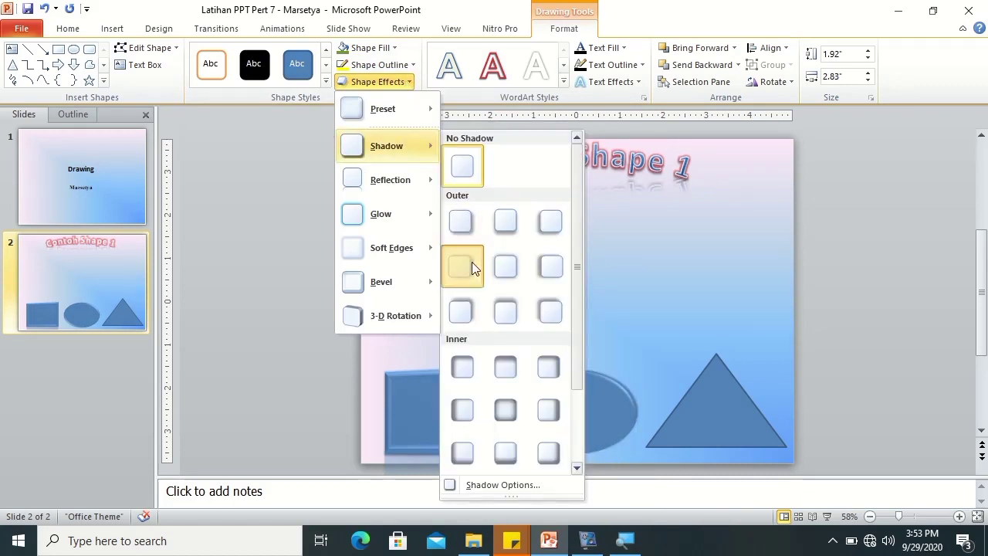
{"action": "left_click", "coordinate": [472, 267]}
{"action": "left_click", "coordinate": [402, 82]}
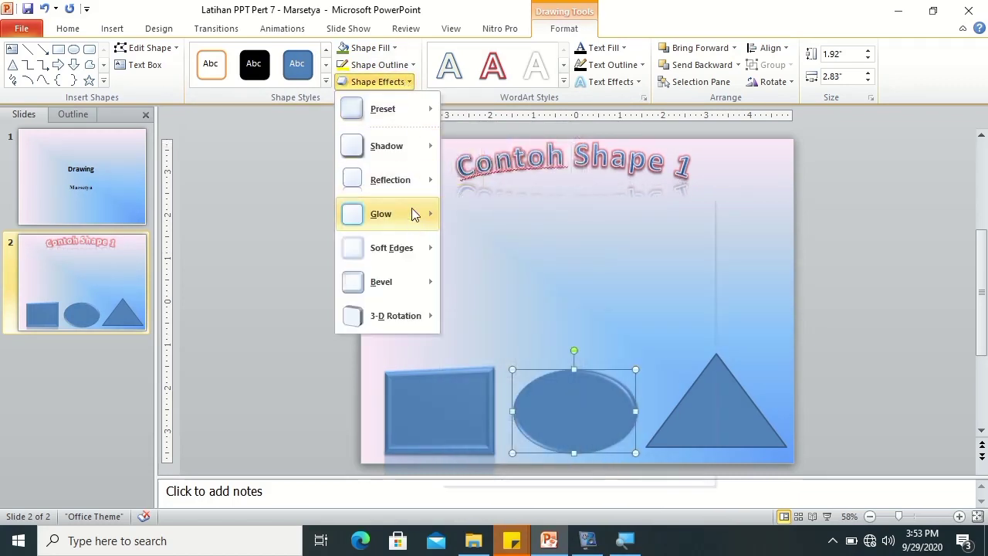
{"action": "mouse_move", "coordinate": [413, 214]}
{"action": "left_click", "coordinate": [558, 296]}
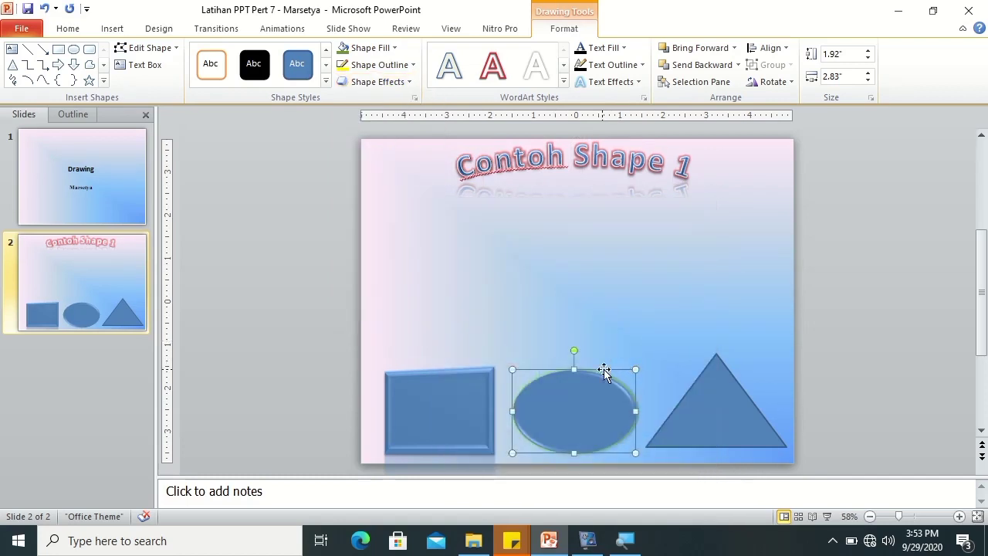
{"action": "left_click", "coordinate": [707, 392]}
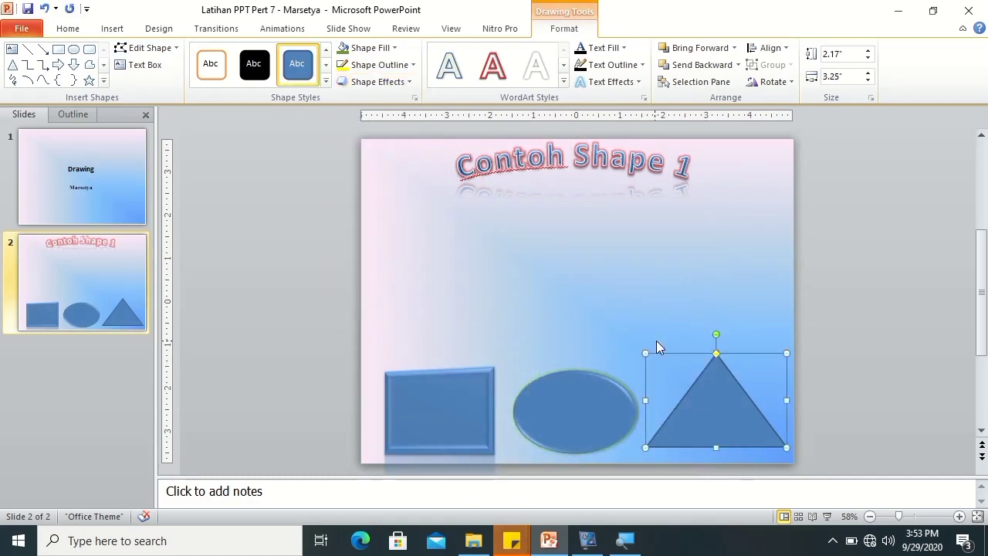
Apply a preset effect and an outer shadow to the triangle.
{"action": "left_click", "coordinate": [397, 82]}
{"action": "mouse_move", "coordinate": [411, 128]}
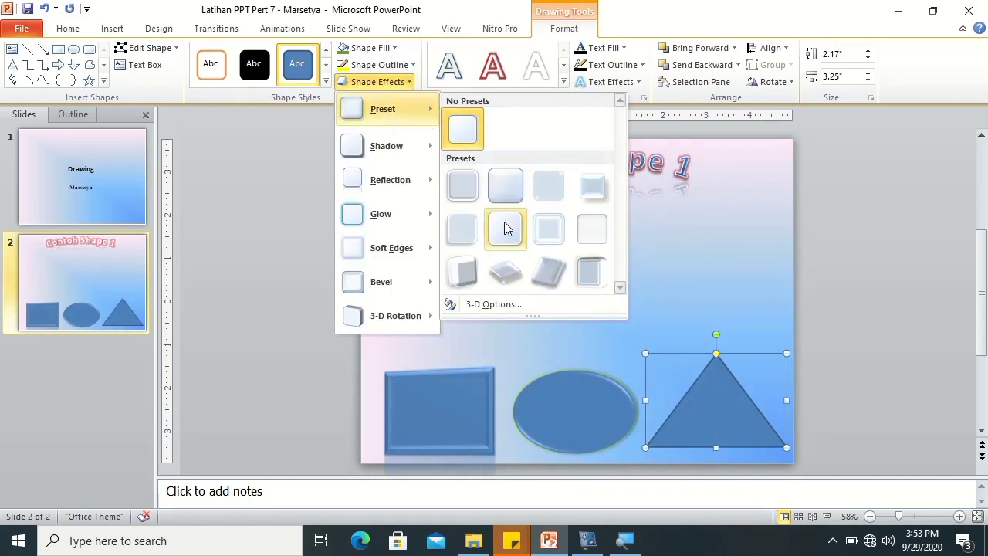
{"action": "left_click", "coordinate": [471, 223]}
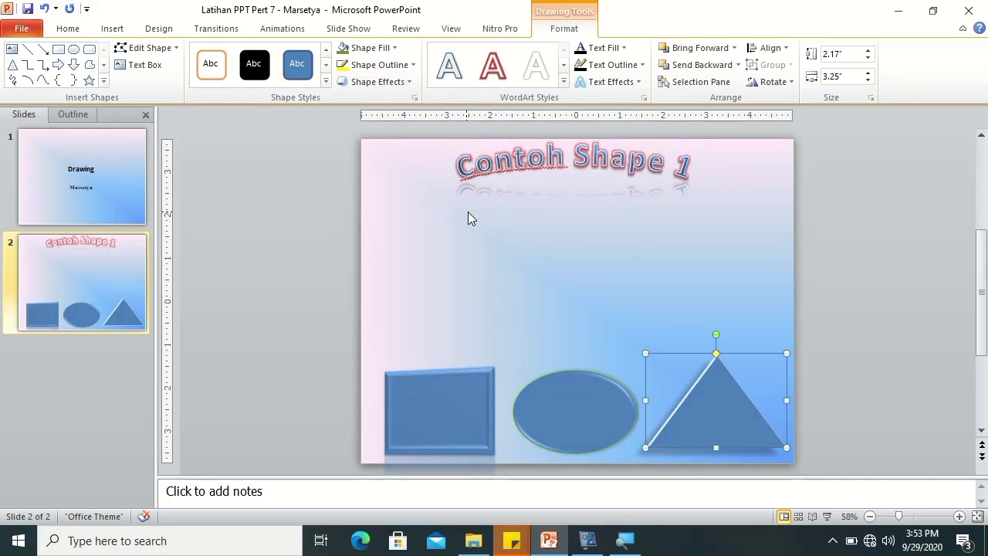
{"action": "left_click", "coordinate": [389, 87]}
{"action": "mouse_move", "coordinate": [410, 108]}
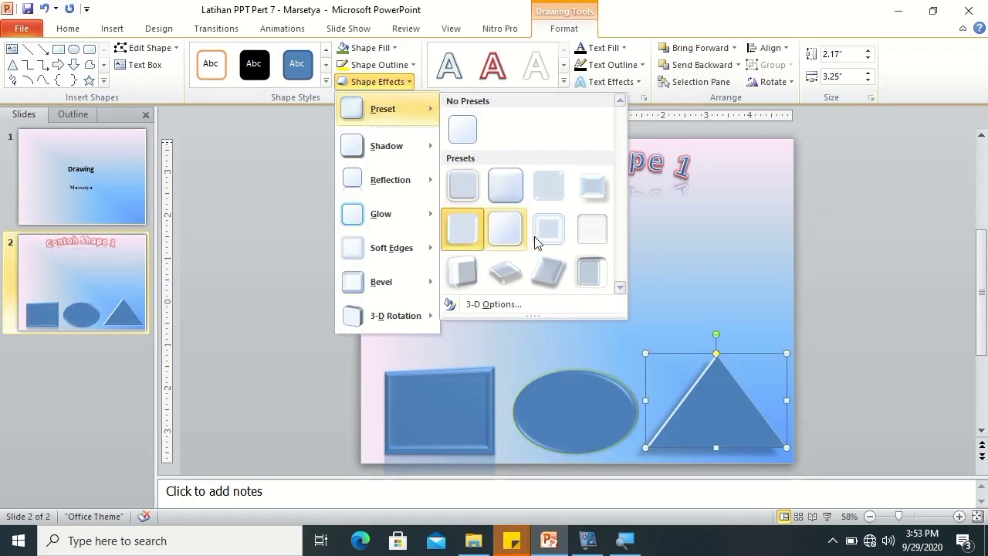
{"action": "mouse_move", "coordinate": [412, 147]}
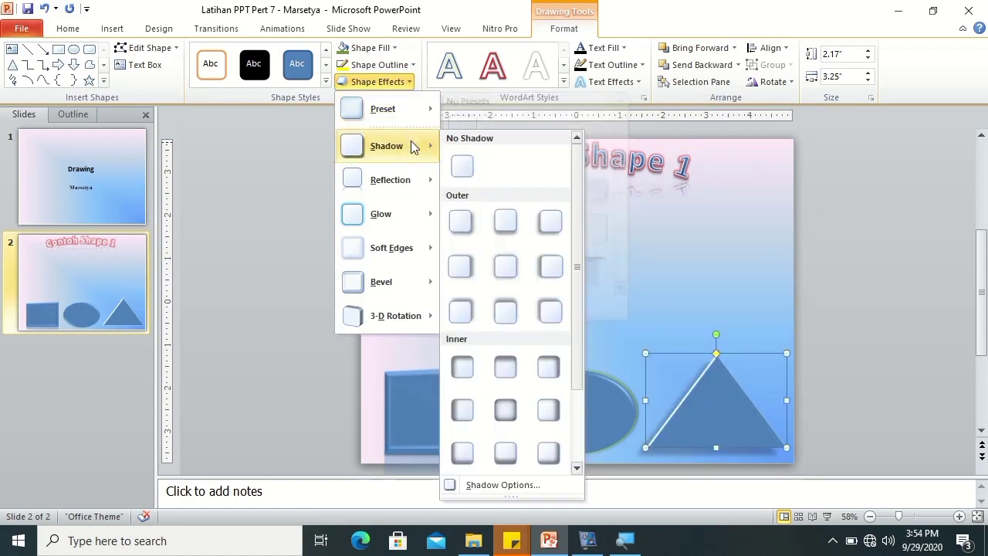
{"action": "left_click", "coordinate": [548, 223]}
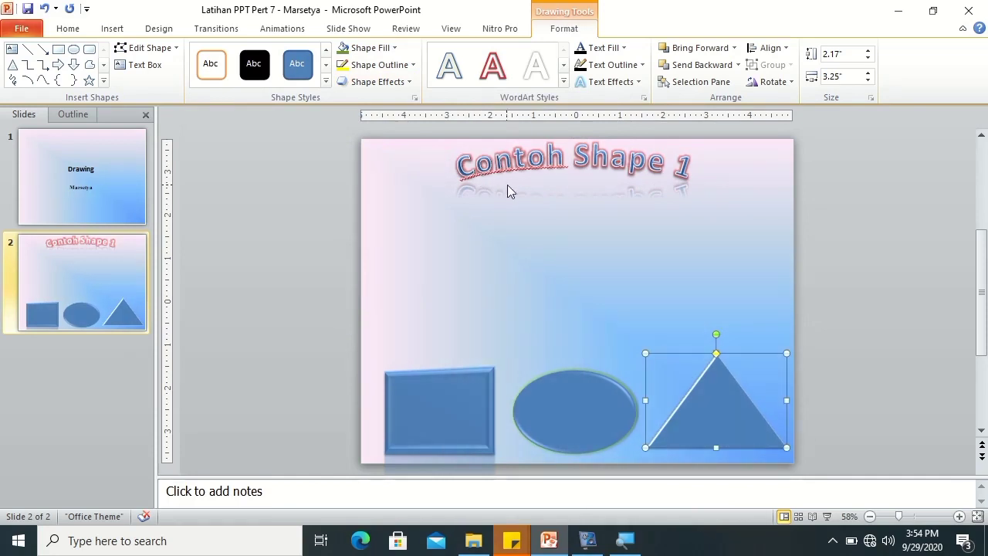
Give the triangle a tight, touching reflection.
{"action": "left_click", "coordinate": [409, 89]}
{"action": "mouse_move", "coordinate": [410, 190]}
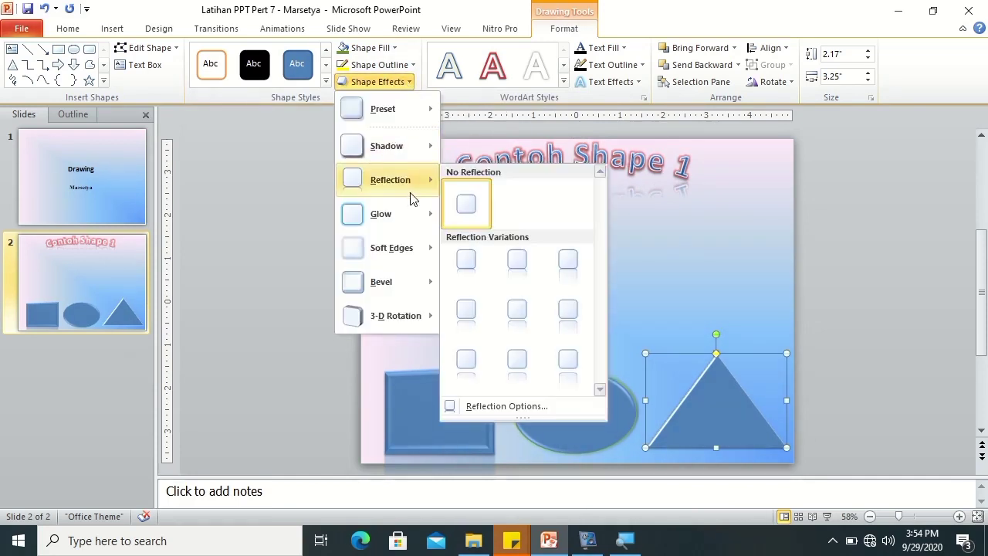
{"action": "left_click", "coordinate": [563, 259]}
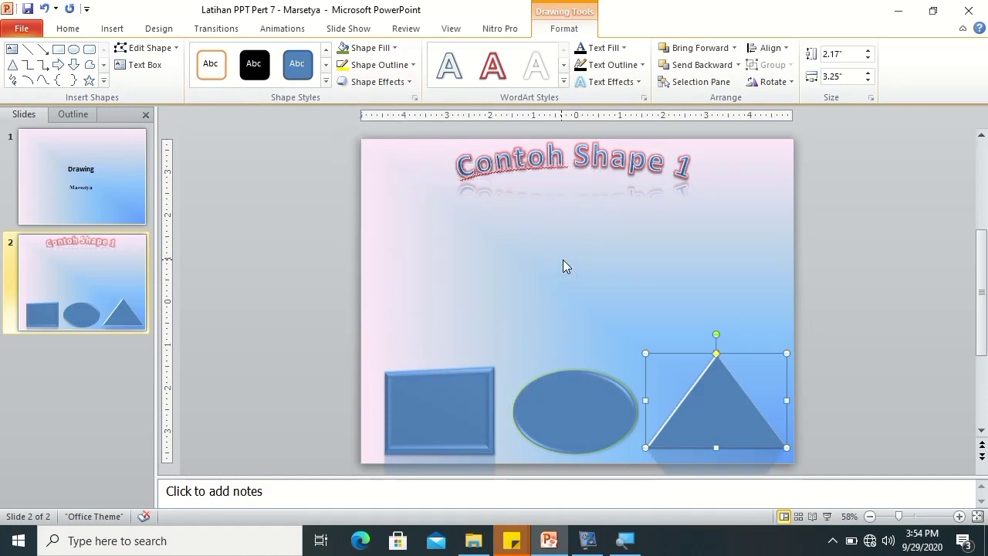
{"action": "left_click", "coordinate": [401, 83]}
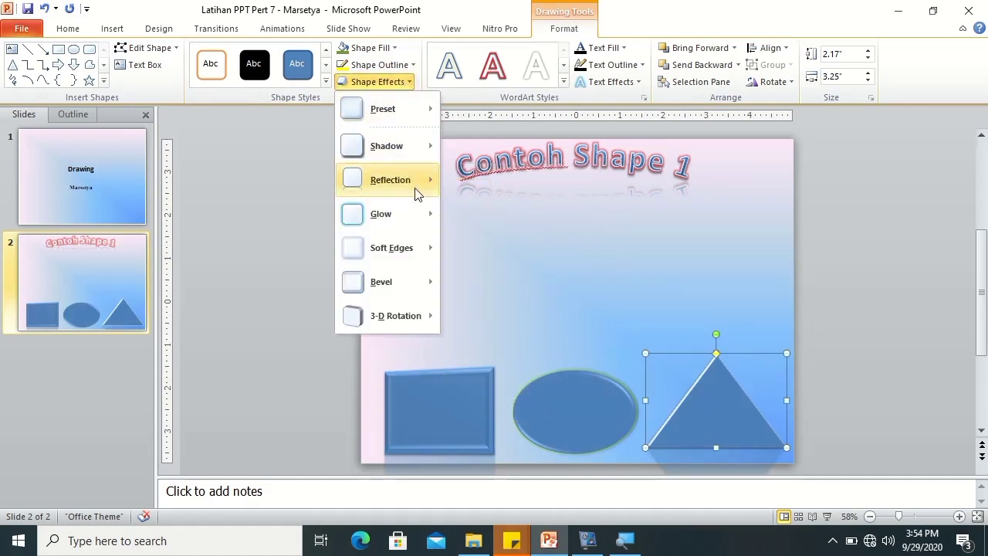
{"action": "mouse_move", "coordinate": [424, 191]}
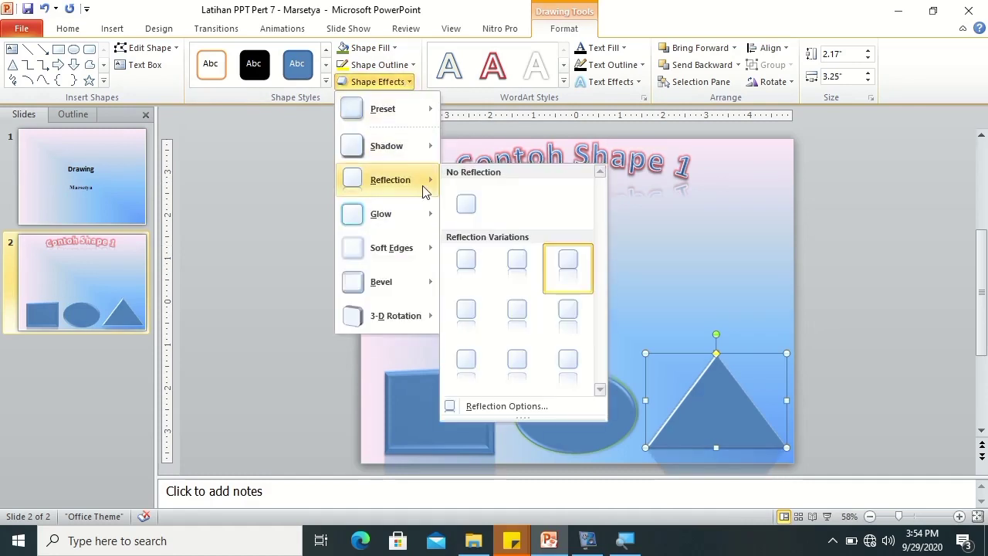
{"action": "left_click", "coordinate": [476, 267]}
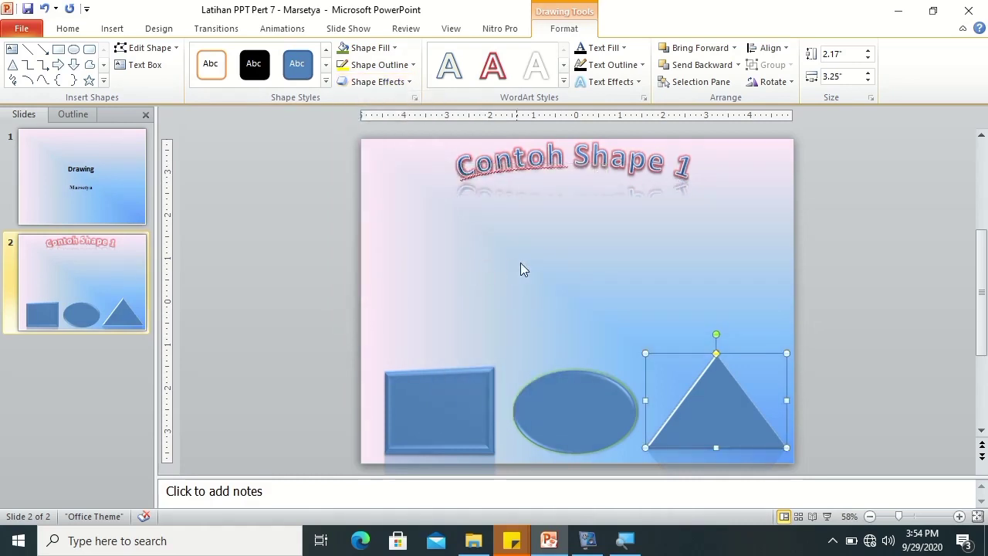
Try 10 point soft edges on the triangle, then set it to No Soft Edges.
{"action": "left_click", "coordinate": [407, 83]}
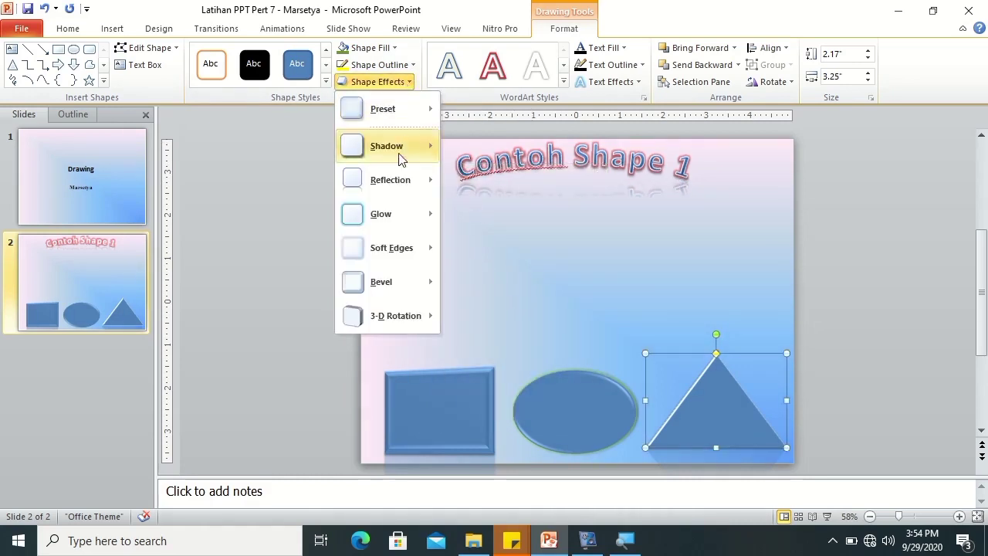
{"action": "mouse_move", "coordinate": [407, 219]}
{"action": "mouse_move", "coordinate": [413, 250]}
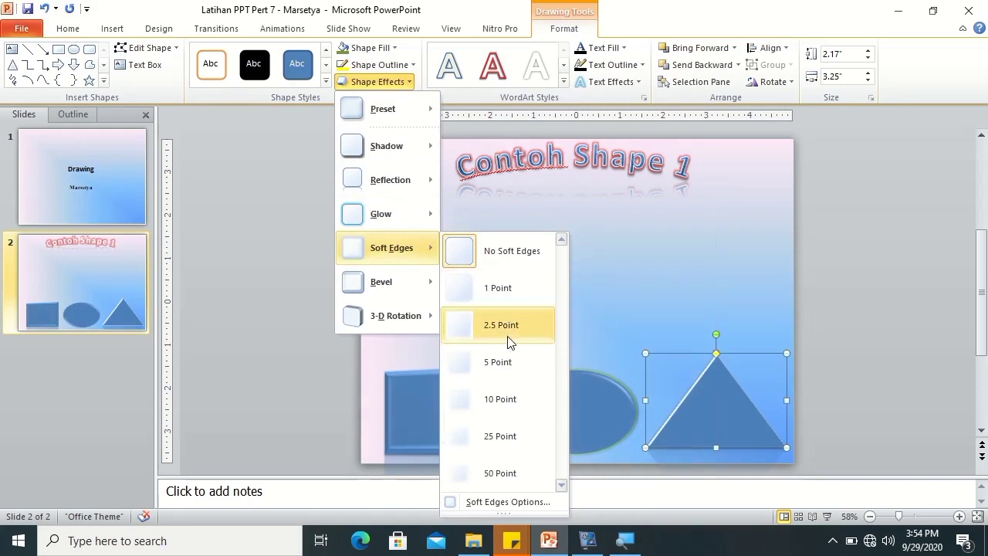
{"action": "left_click", "coordinate": [508, 397]}
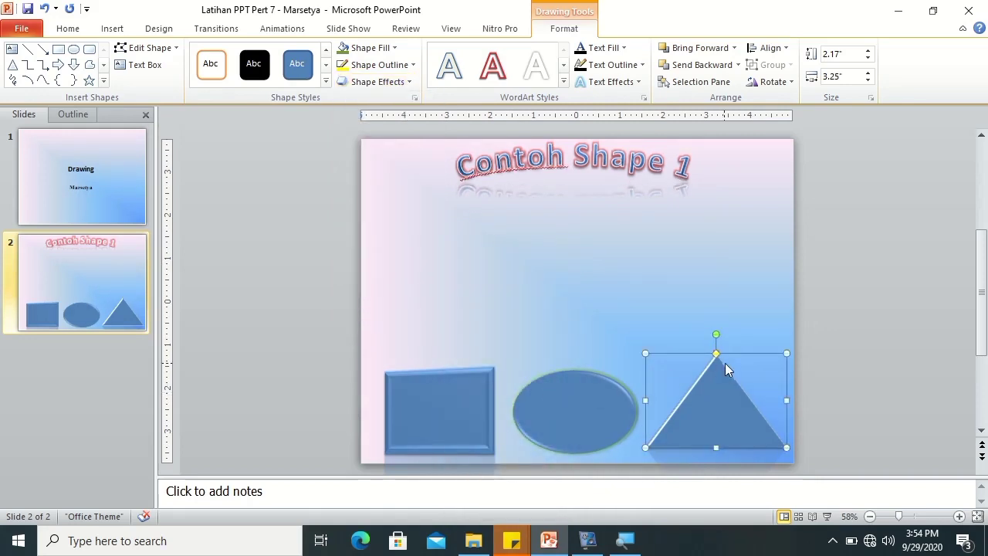
{"action": "left_click", "coordinate": [380, 82]}
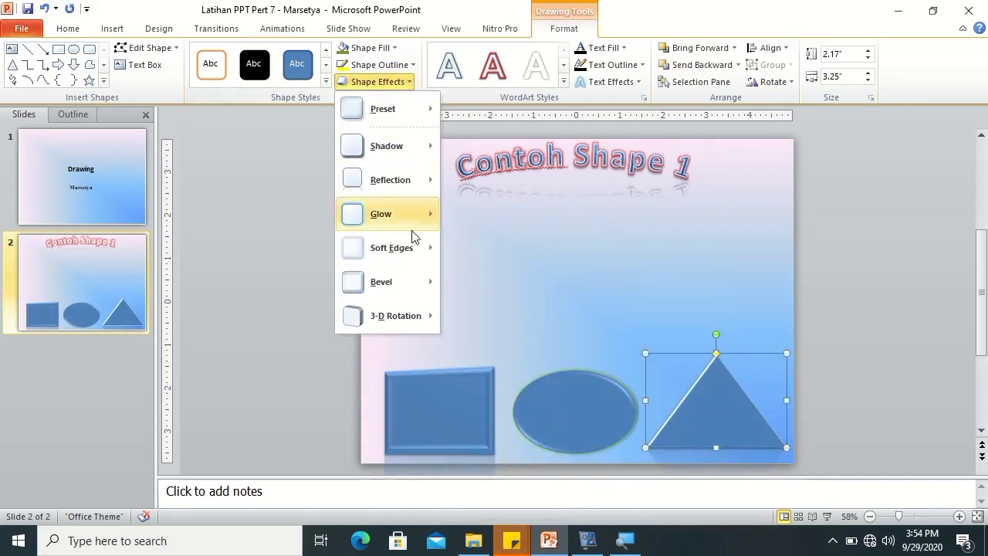
{"action": "mouse_move", "coordinate": [433, 251]}
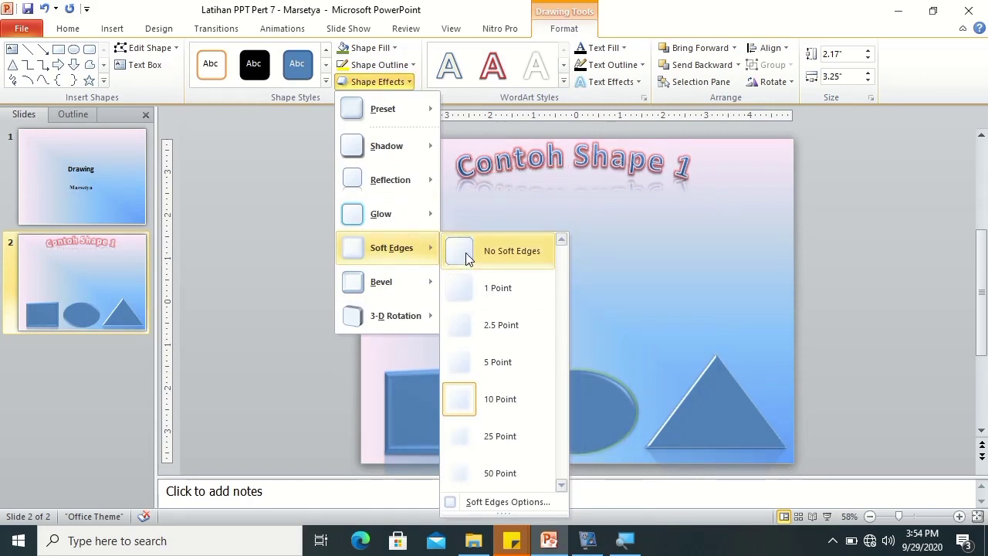
{"action": "left_click", "coordinate": [465, 252]}
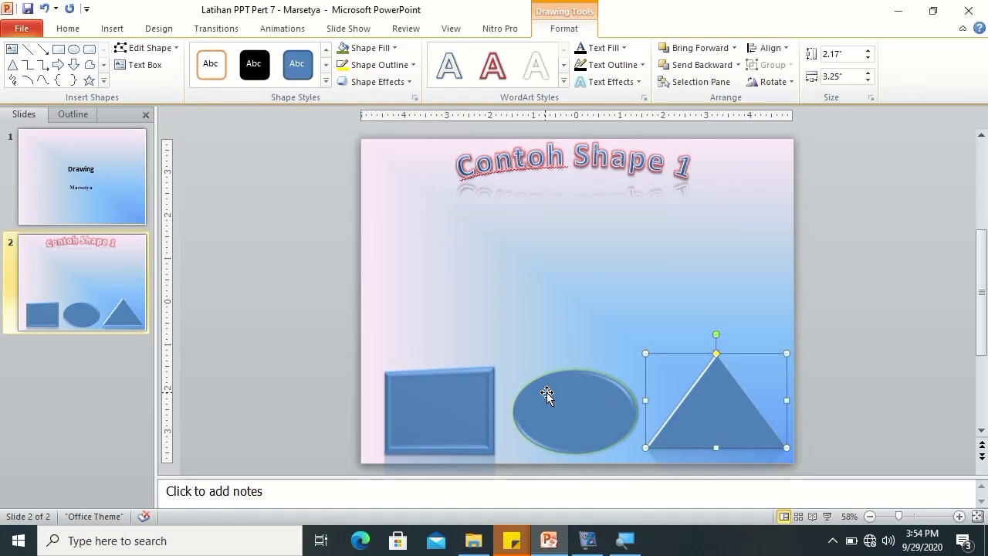
Type 'Shape 1' inside the rectangle using Edit Text.
{"action": "left_click", "coordinate": [478, 402]}
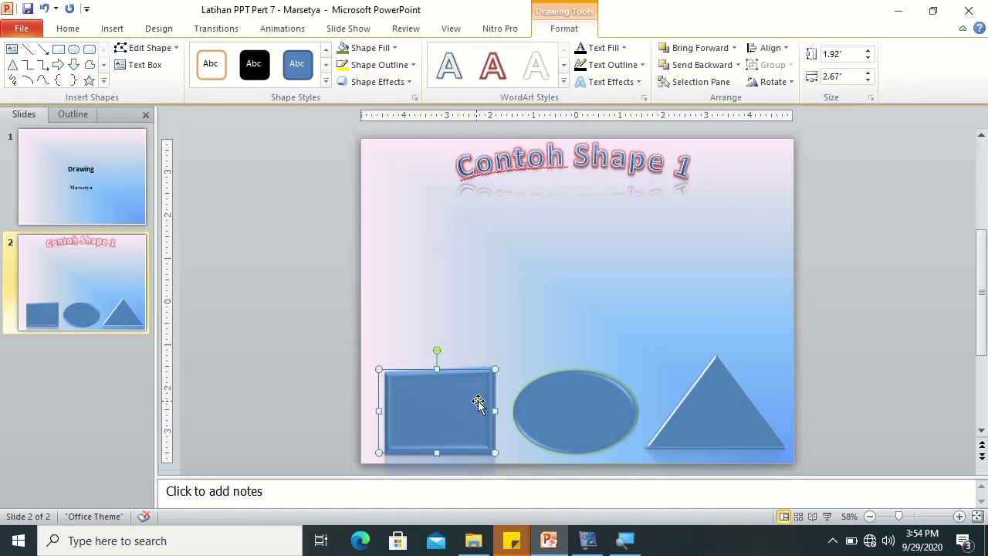
{"action": "right_click", "coordinate": [479, 403]}
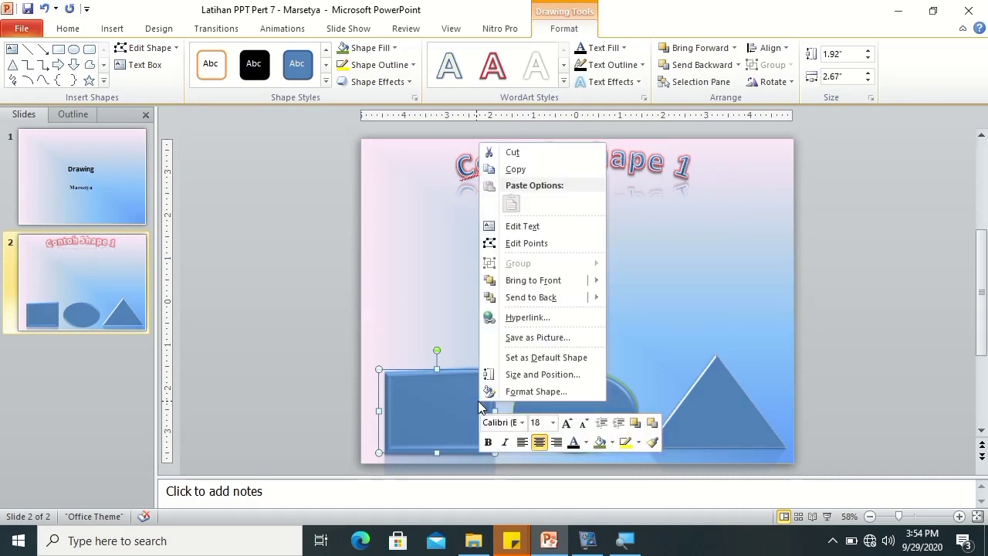
{"action": "left_click", "coordinate": [450, 406]}
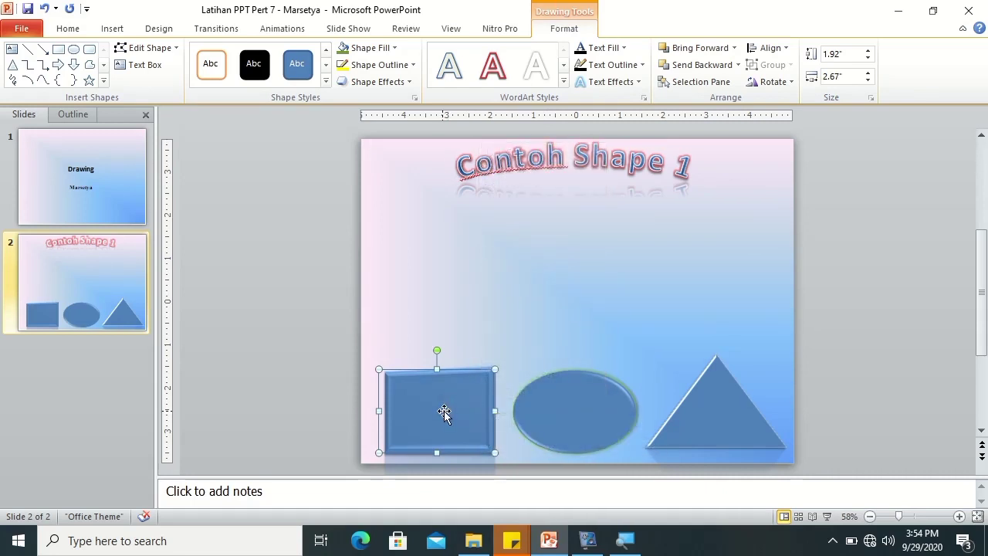
{"action": "right_click", "coordinate": [444, 411]}
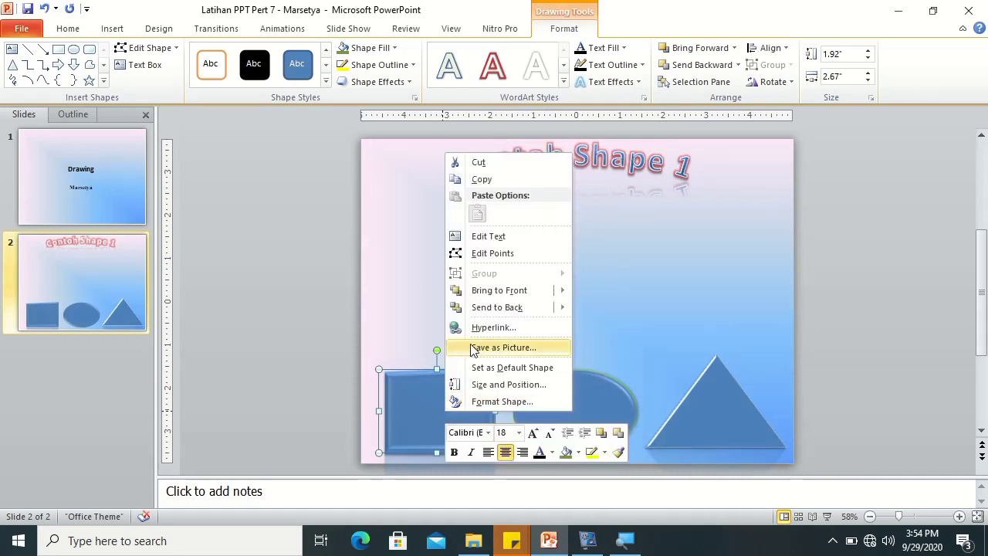
{"action": "left_click", "coordinate": [487, 236]}
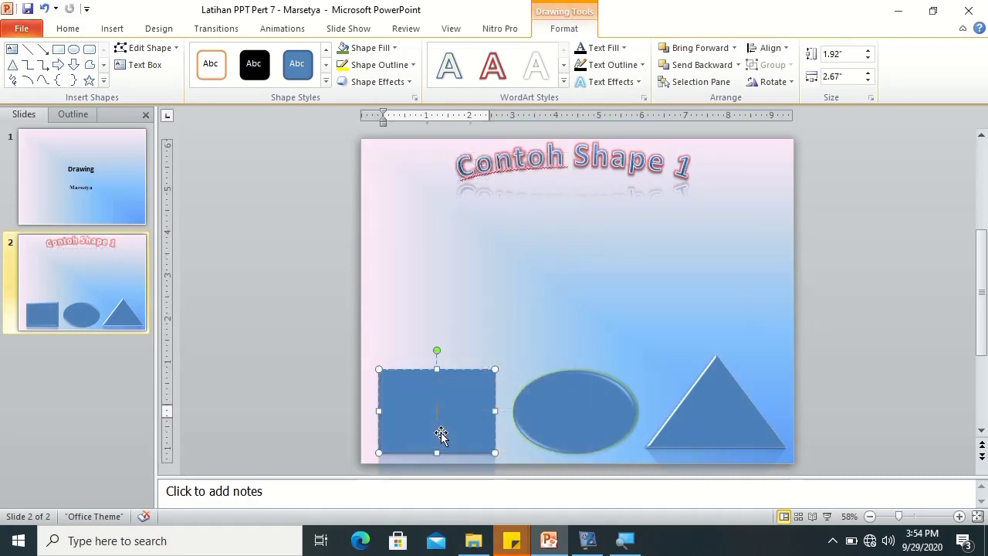
{"action": "type", "text": "Shape 1"}
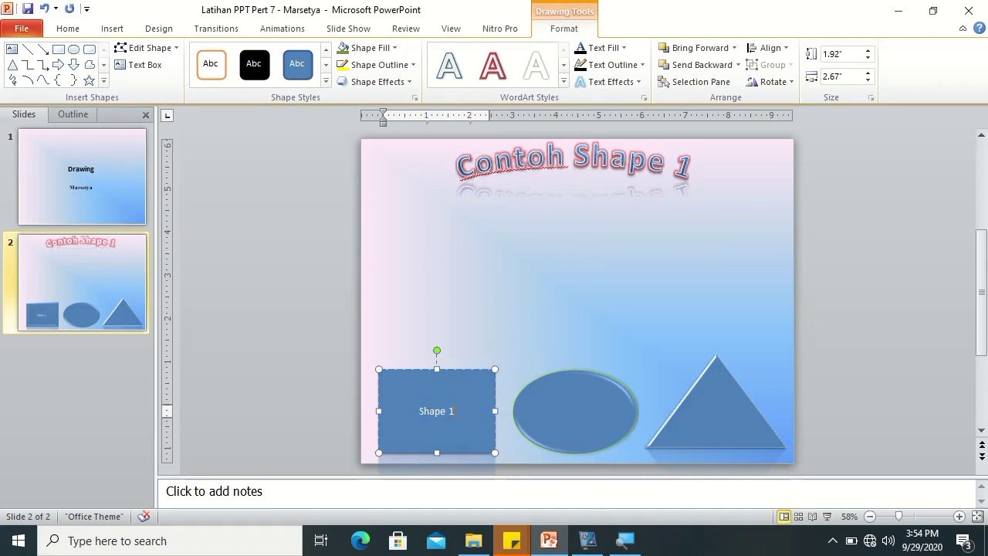
Format the 'Shape 1' text as 26-point Arial.
{"action": "key", "text": "ctrl+a"}
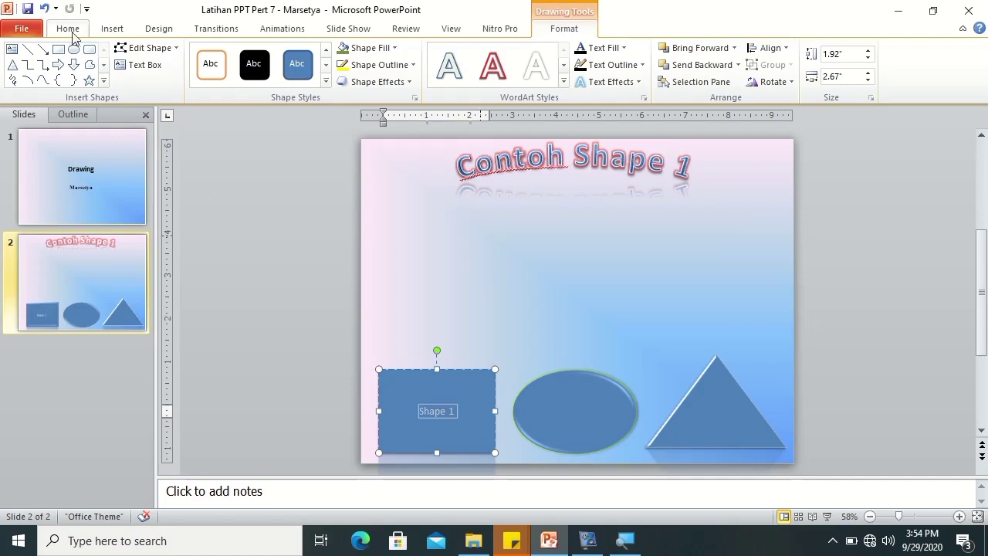
{"action": "left_click", "coordinate": [70, 31]}
{"action": "left_click", "coordinate": [285, 56]}
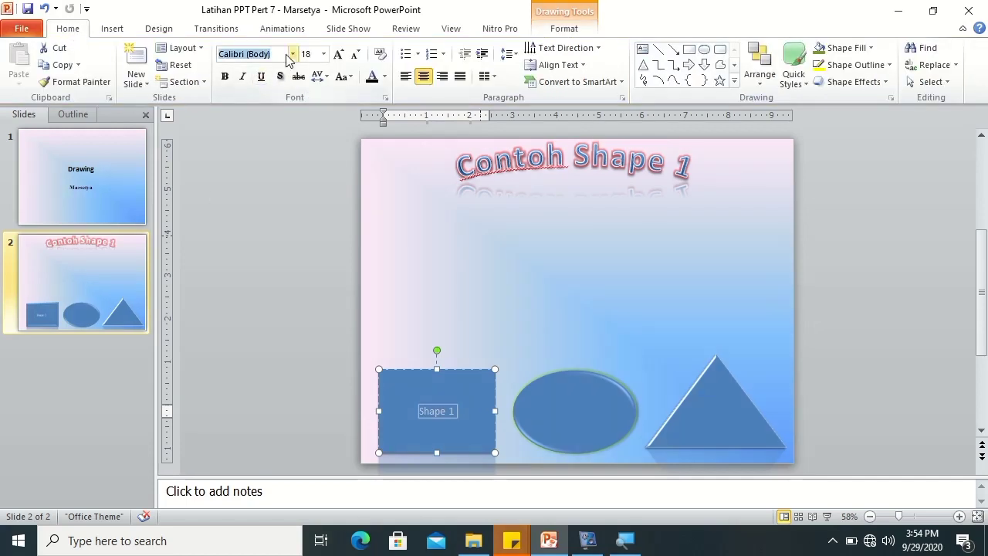
{"action": "type", "text": "Arial"}
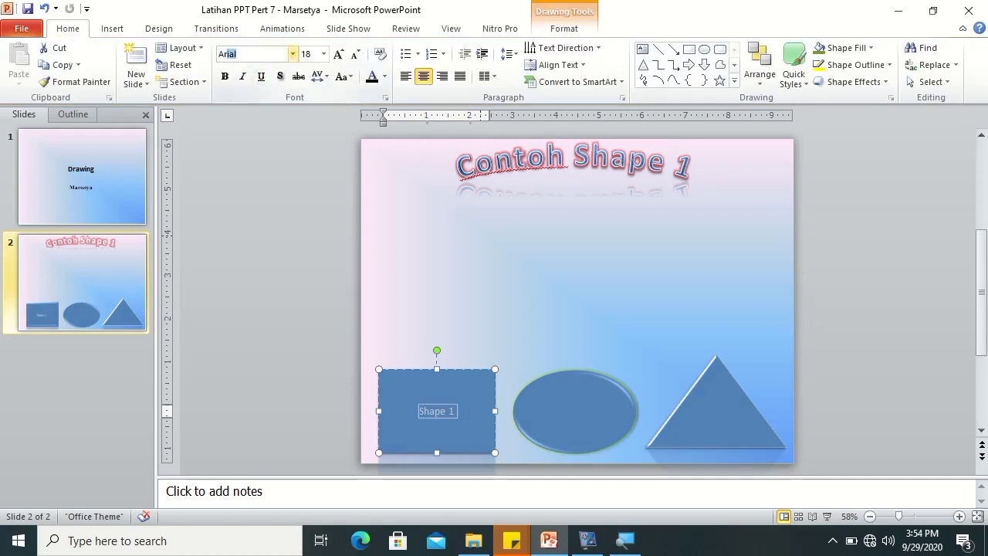
{"action": "key", "text": "Tab"}
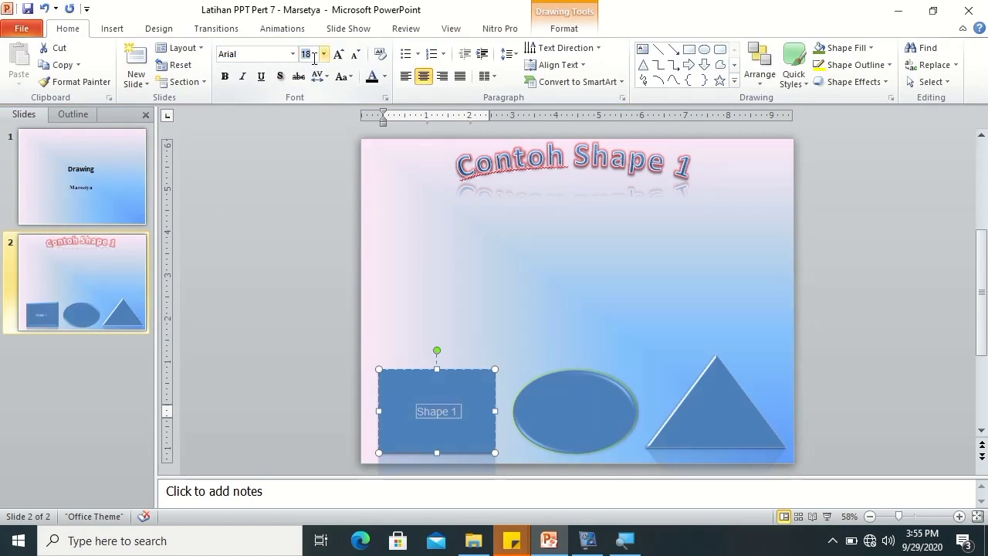
{"action": "type", "text": "26"}
{"action": "key", "text": "Return"}
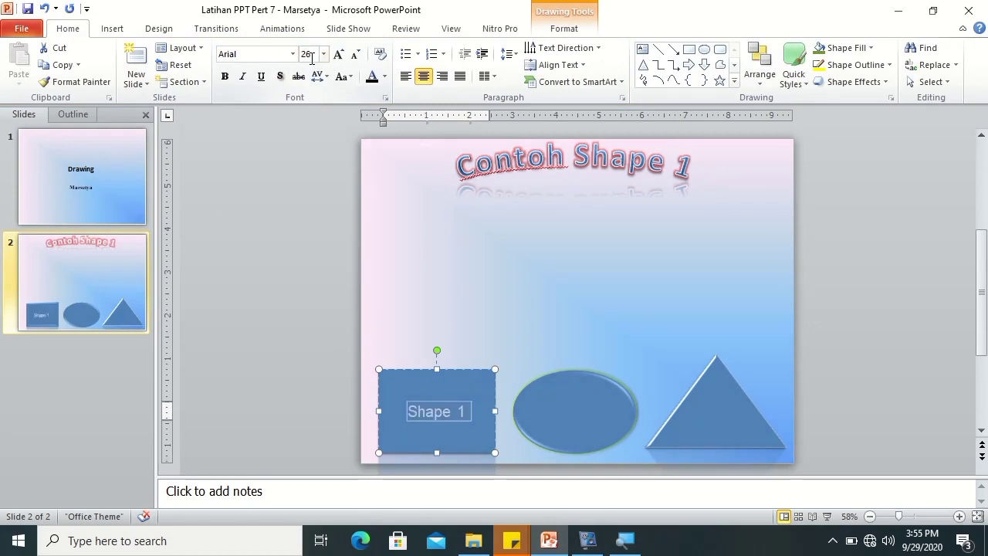
{"action": "left_click", "coordinate": [538, 359]}
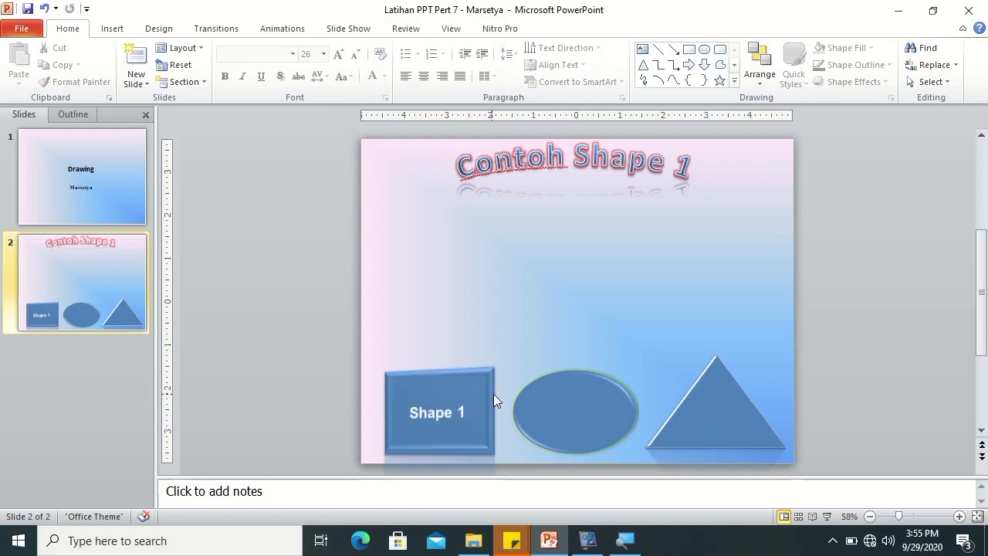
{"action": "left_click", "coordinate": [572, 400]}
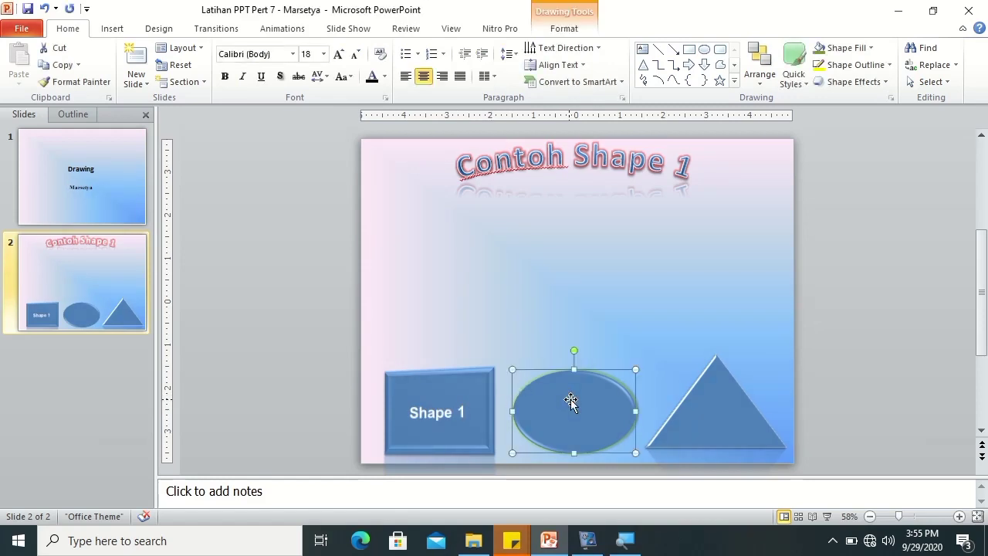
Add the text 'Shape 2' inside the ellipse with the Text Box tool.
{"action": "left_click", "coordinate": [562, 29]}
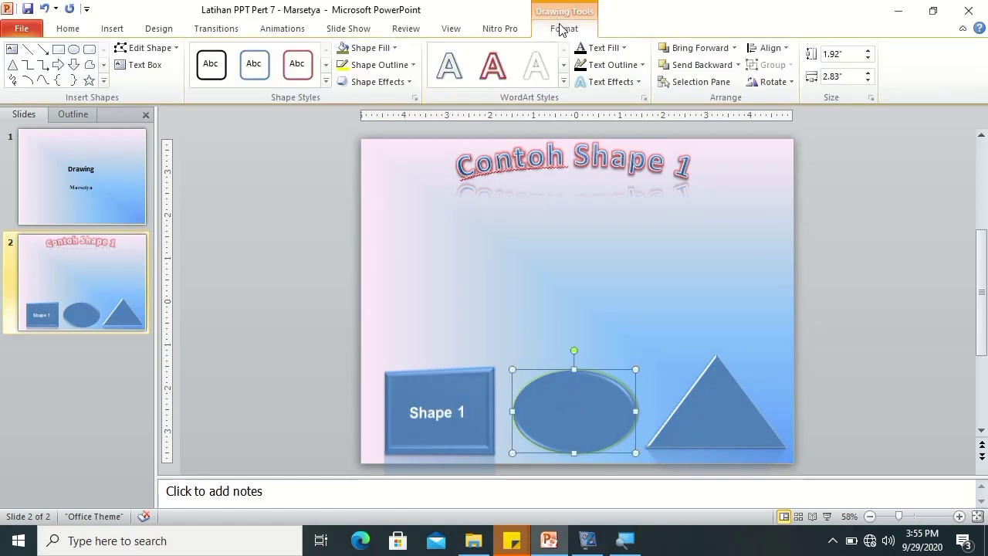
{"action": "left_click", "coordinate": [128, 67]}
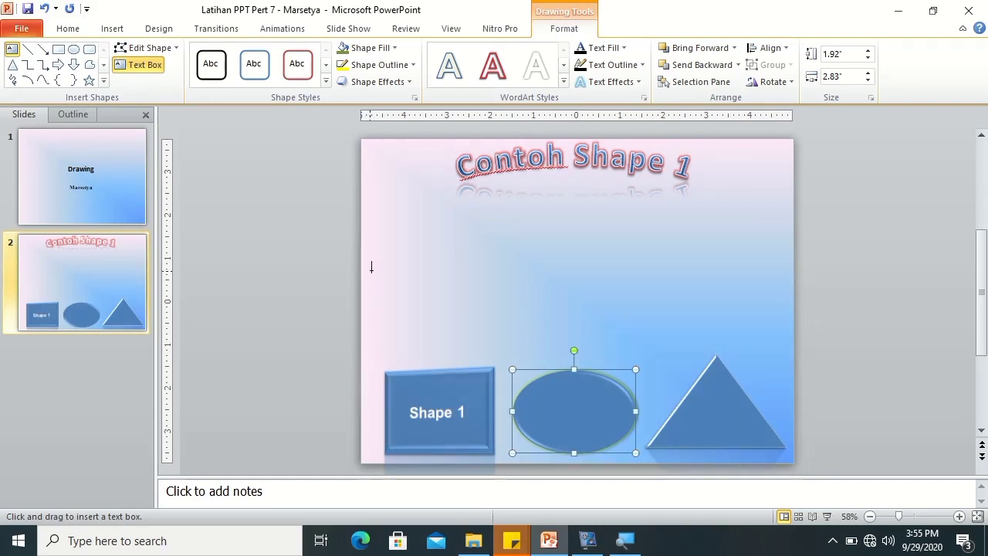
{"action": "left_click", "coordinate": [578, 369]}
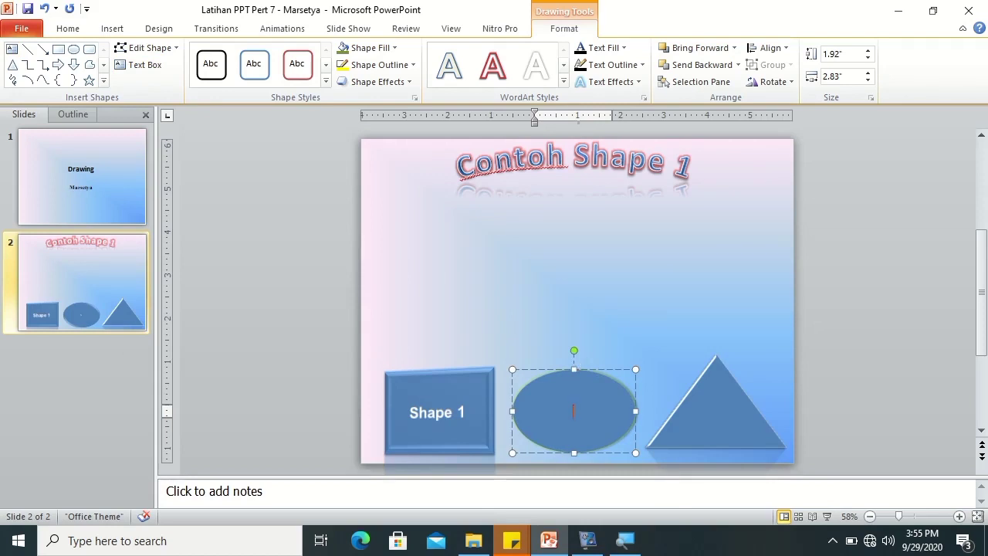
{"action": "type", "text": "Shape 2"}
Format the 'Shape 2' text as bold 26-point Arial.
{"action": "key", "text": "ctrl+a"}
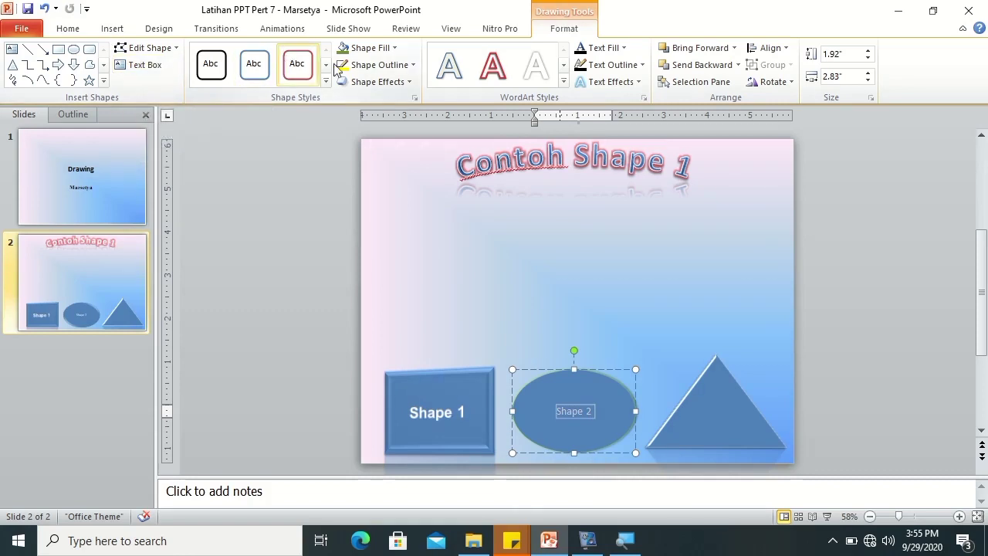
{"action": "left_click", "coordinate": [68, 29]}
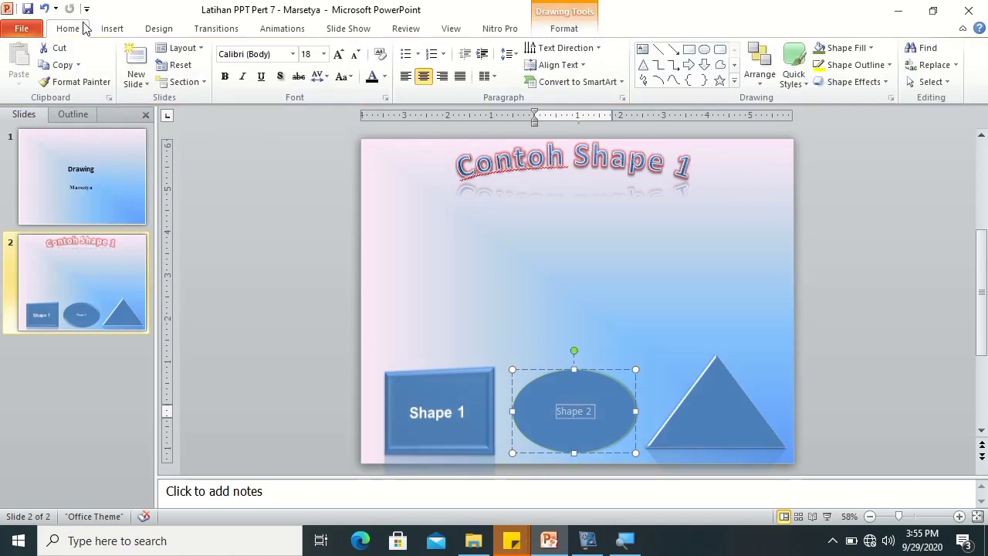
{"action": "left_click", "coordinate": [277, 52]}
{"action": "key", "text": "BackSpace"}
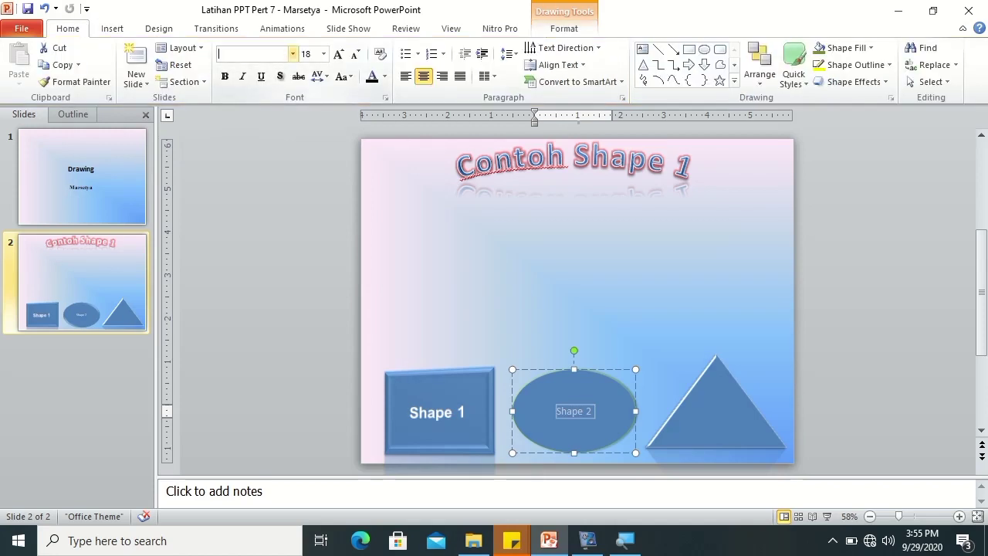
{"action": "type", "text": "Arial"}
{"action": "key", "text": "Return"}
{"action": "left_click", "coordinate": [307, 54]}
{"action": "type", "text": "26"}
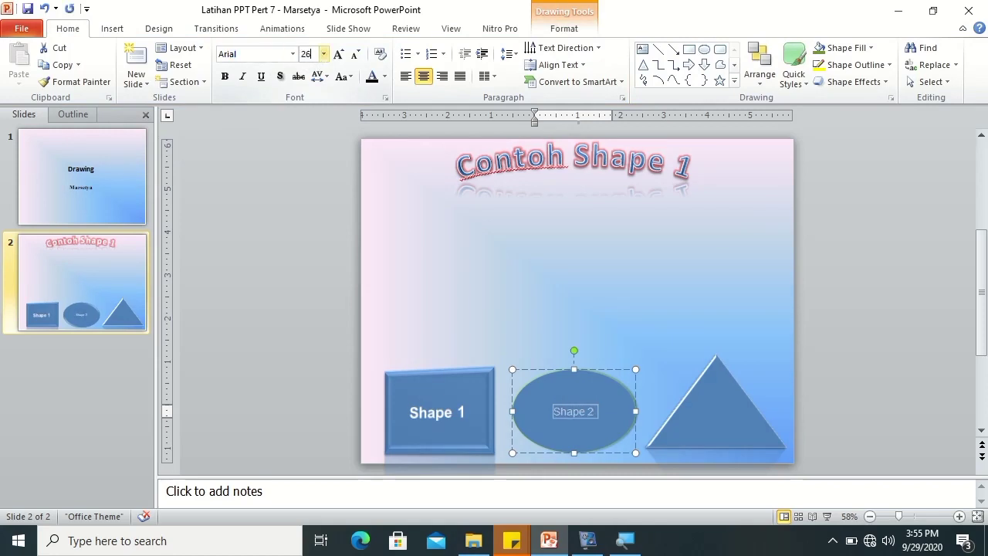
{"action": "key", "text": "Return"}
{"action": "key", "text": "ctrl+b"}
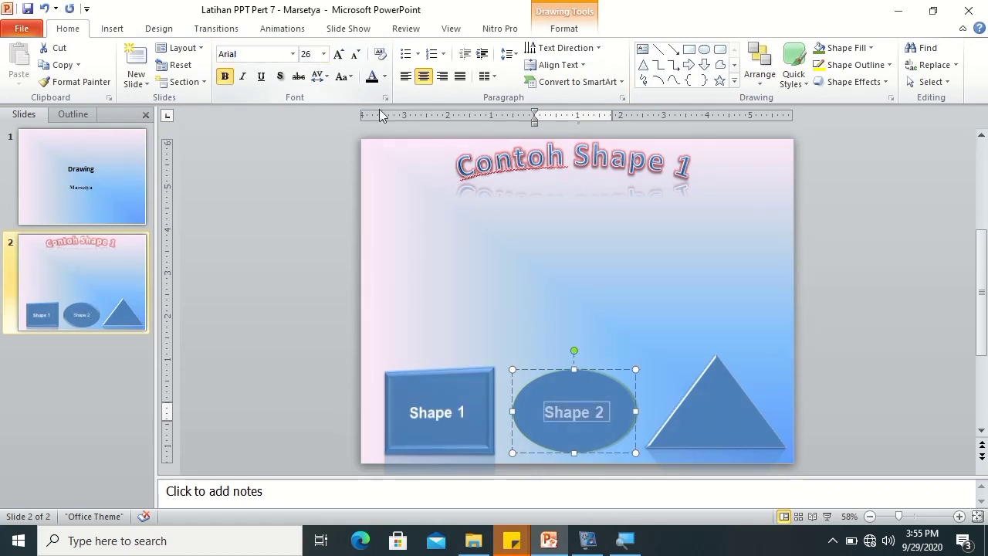
{"action": "left_click", "coordinate": [757, 312]}
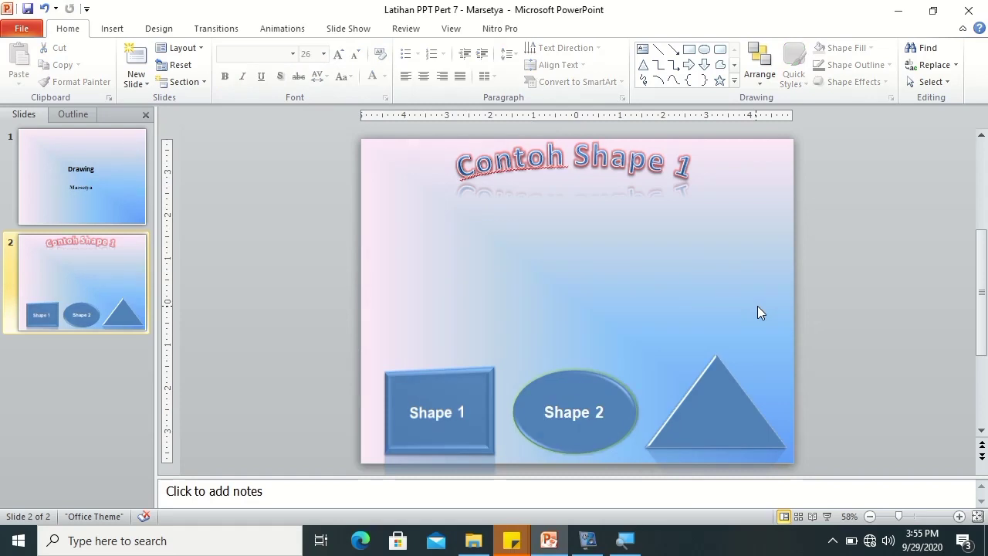
Insert a text box on the slide's right side reading 'Shape 3'.
{"action": "left_click", "coordinate": [642, 50]}
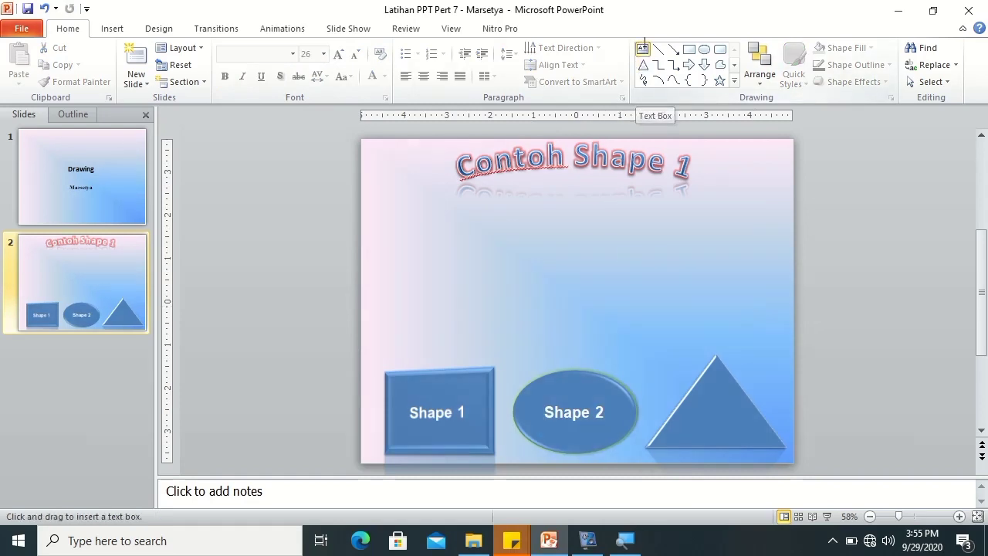
{"action": "left_click", "coordinate": [652, 257]}
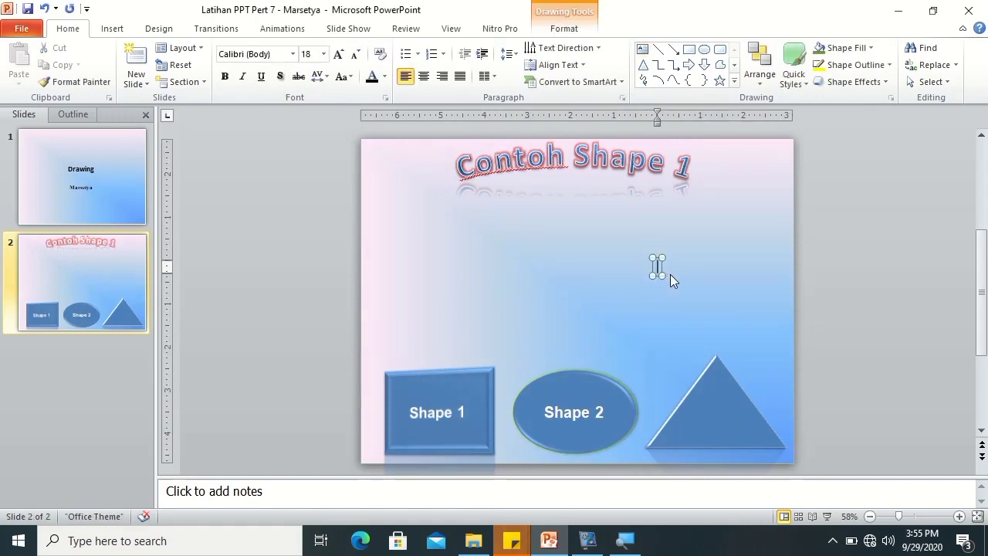
{"action": "type", "text": "Shape 3"}
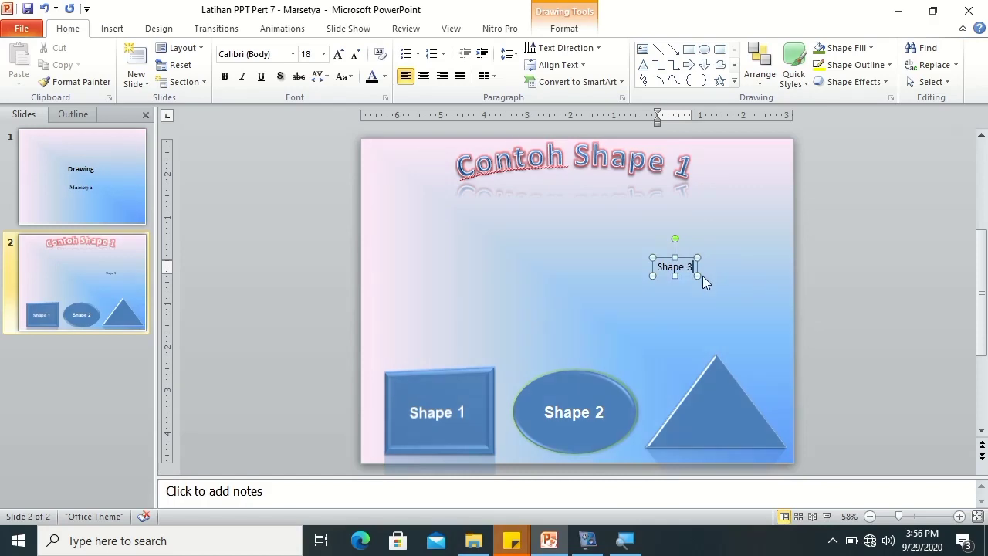
Make 'Shape 3' bold 26-point Times New Roman and move it onto the triangle.
{"action": "triple_click", "coordinate": [683, 261]}
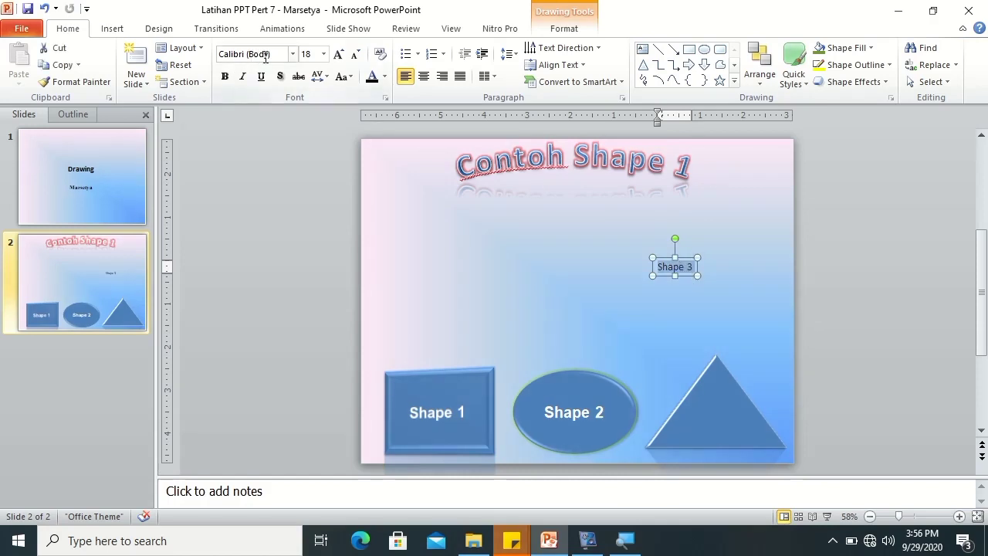
{"action": "left_click", "coordinate": [263, 54]}
{"action": "type", "text": "Times New Roman"}
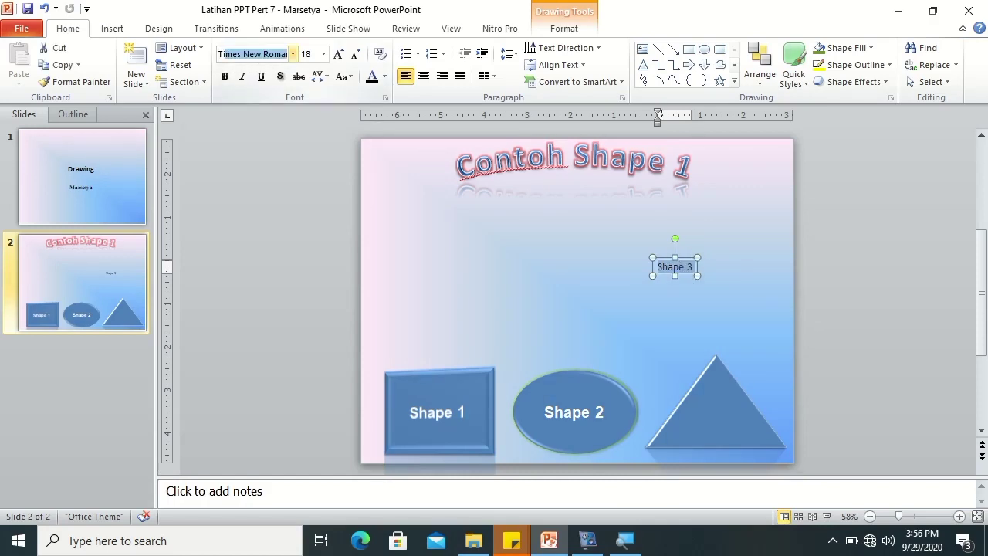
{"action": "key", "text": "Return"}
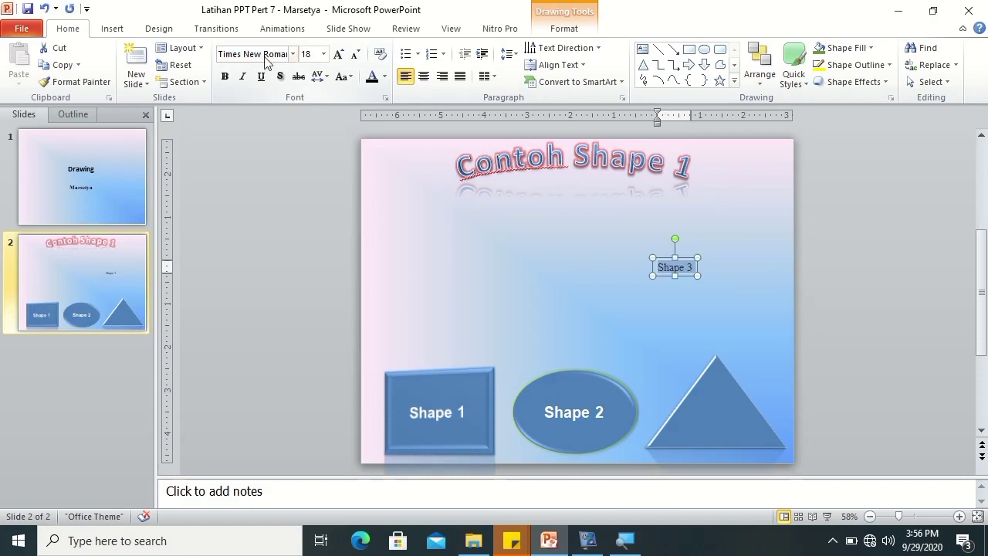
{"action": "left_click", "coordinate": [315, 55]}
{"action": "type", "text": "26"}
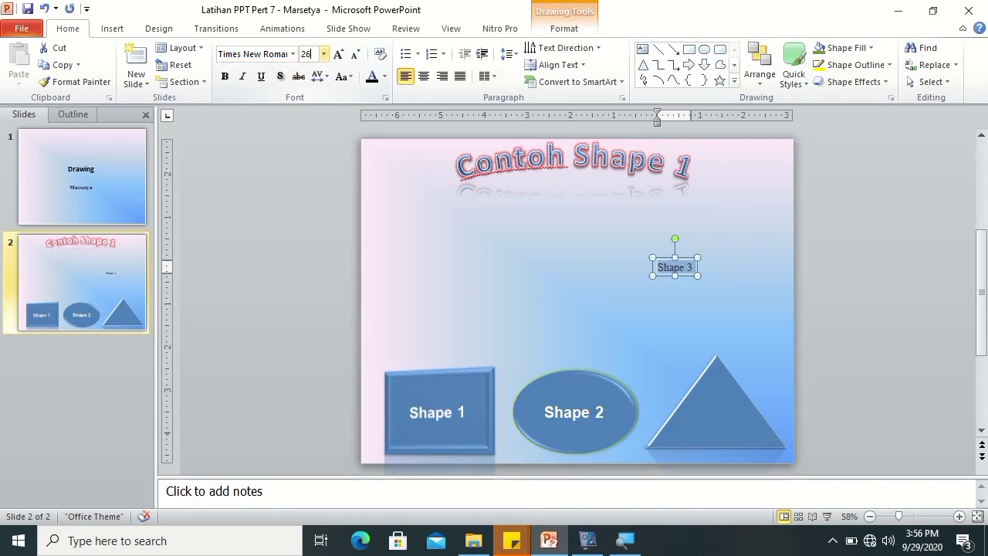
{"action": "key", "text": "Return"}
{"action": "key", "text": "ctrl+b"}
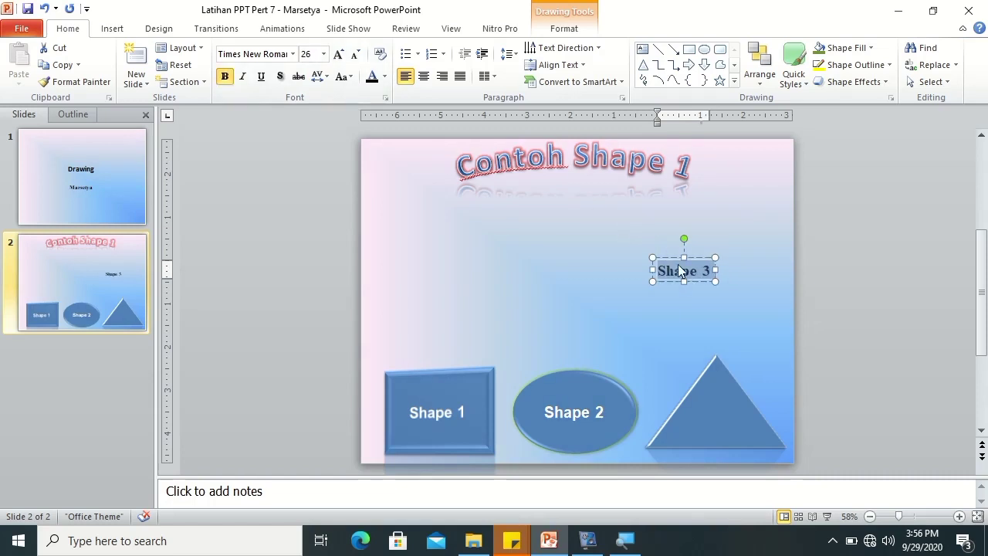
{"action": "left_click_drag", "start_coordinate": [689, 283], "coordinate": [720, 431]}
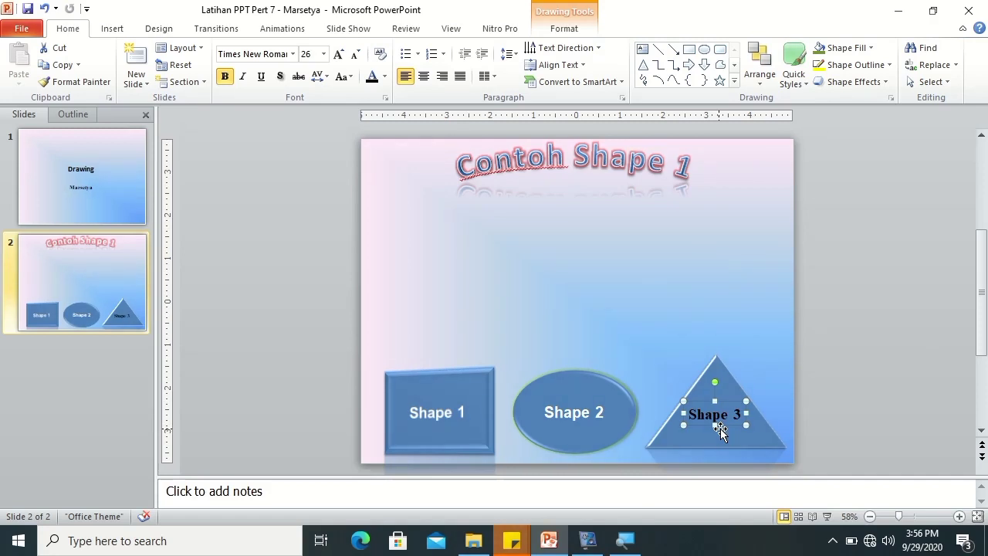
Select the triangle and its 'Shape 3' label together using Select Objects.
{"action": "left_click", "coordinate": [839, 374]}
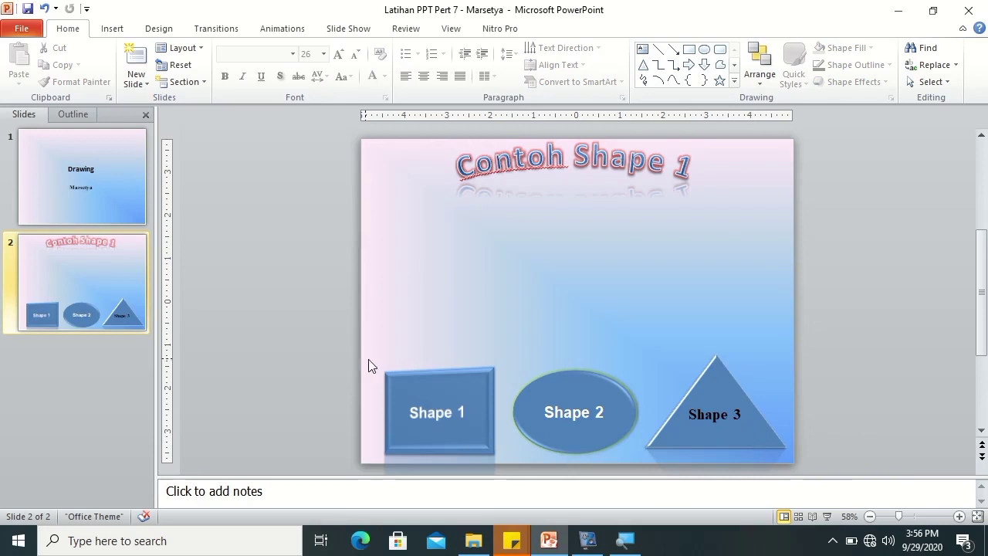
{"action": "mouse_move", "coordinate": [769, 438]}
{"action": "left_mouse_down"}
{"action": "mouse_move", "coordinate": [757, 395]}
{"action": "mouse_move", "coordinate": [743, 433]}
{"action": "left_mouse_up"}
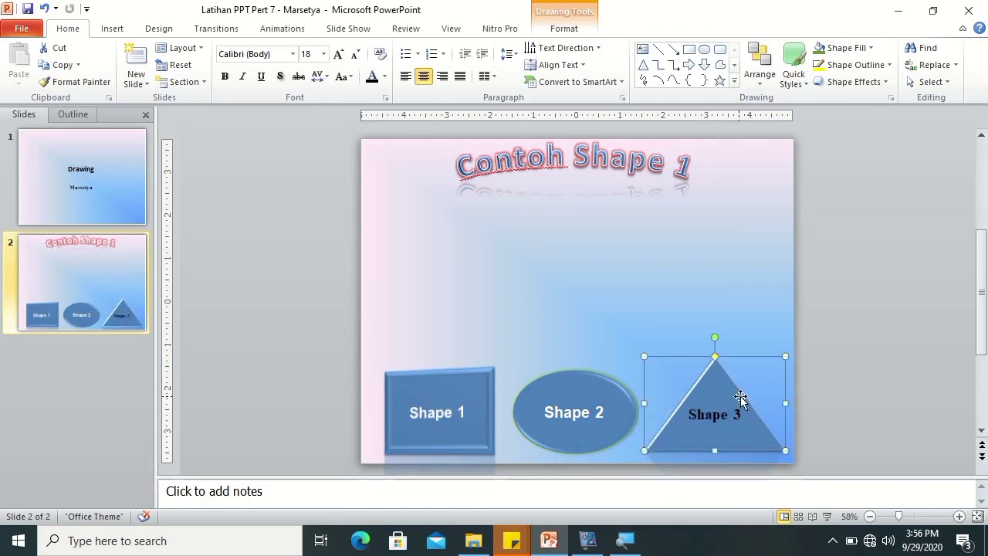
{"action": "left_click_drag", "start_coordinate": [730, 382], "coordinate": [731, 377]}
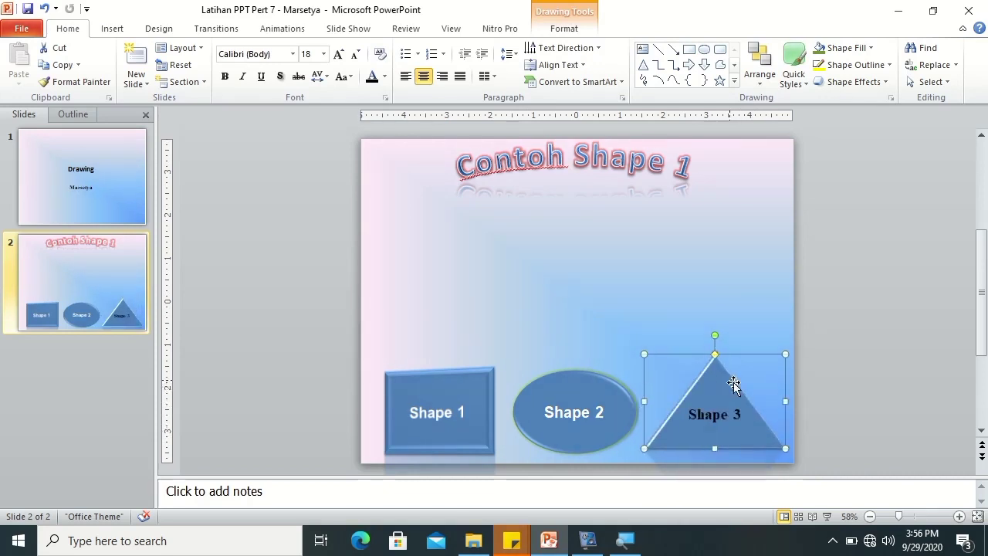
{"action": "left_click", "coordinate": [922, 83]}
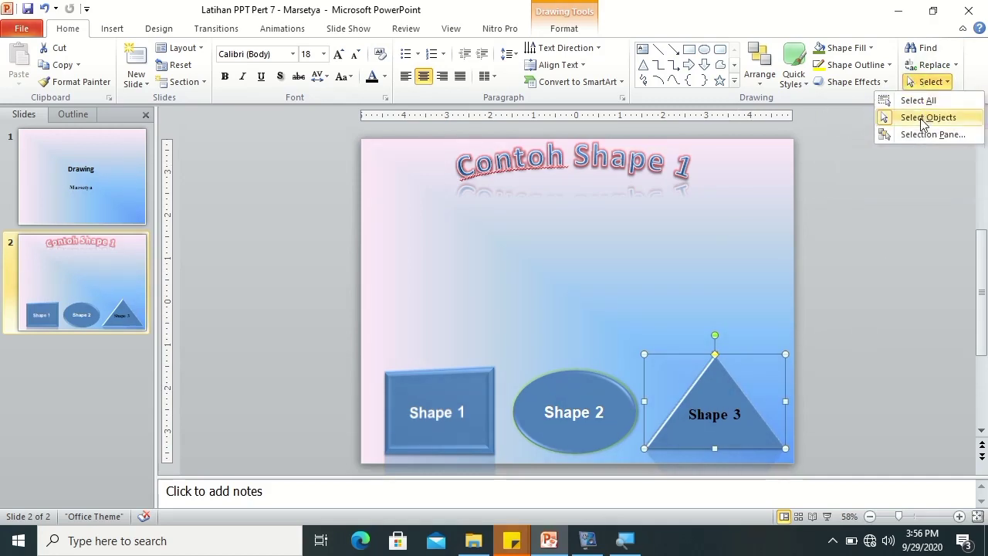
{"action": "left_click", "coordinate": [927, 118]}
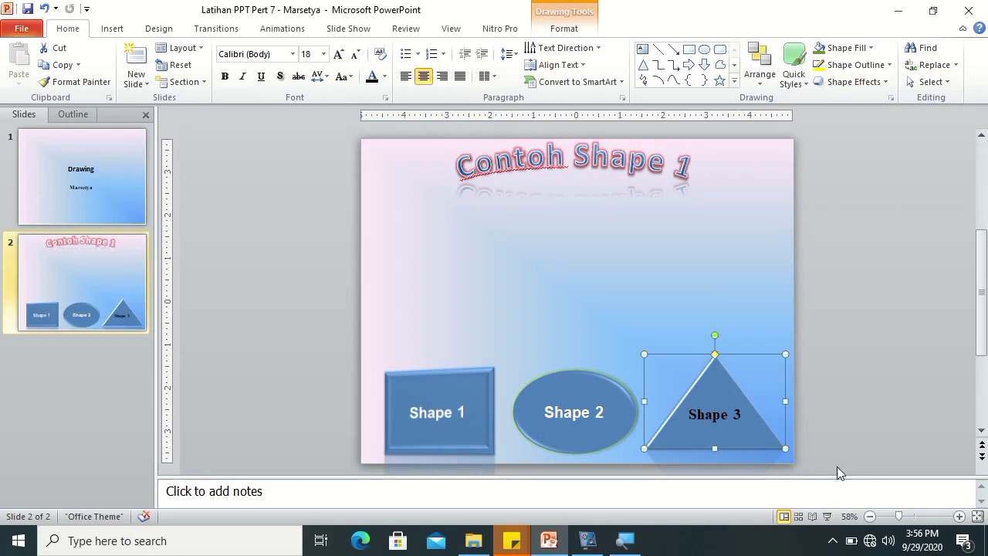
{"action": "mouse_move", "coordinate": [829, 463]}
{"action": "left_mouse_down"}
{"action": "mouse_move", "coordinate": [636, 383]}
{"action": "mouse_move", "coordinate": [637, 339]}
{"action": "left_mouse_up"}
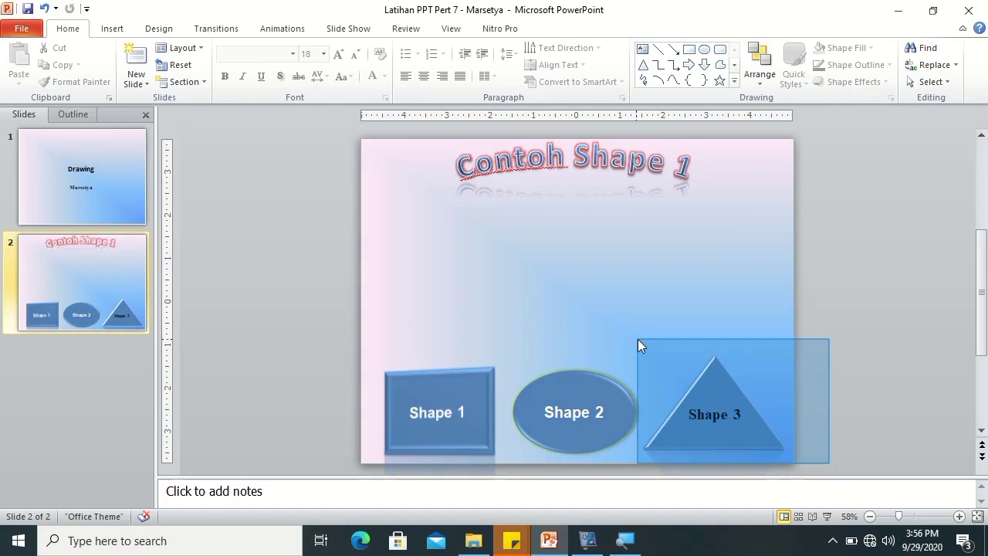
{"action": "left_click_drag", "start_coordinate": [638, 339], "coordinate": [638, 339]}
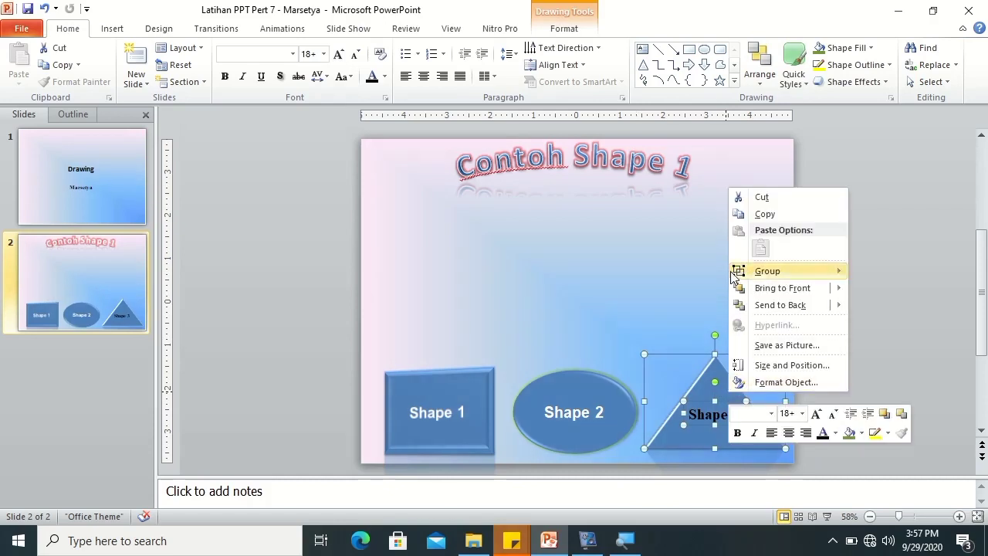
Group the triangle with its label and move the group slightly upward.
{"action": "mouse_move", "coordinate": [742, 270]}
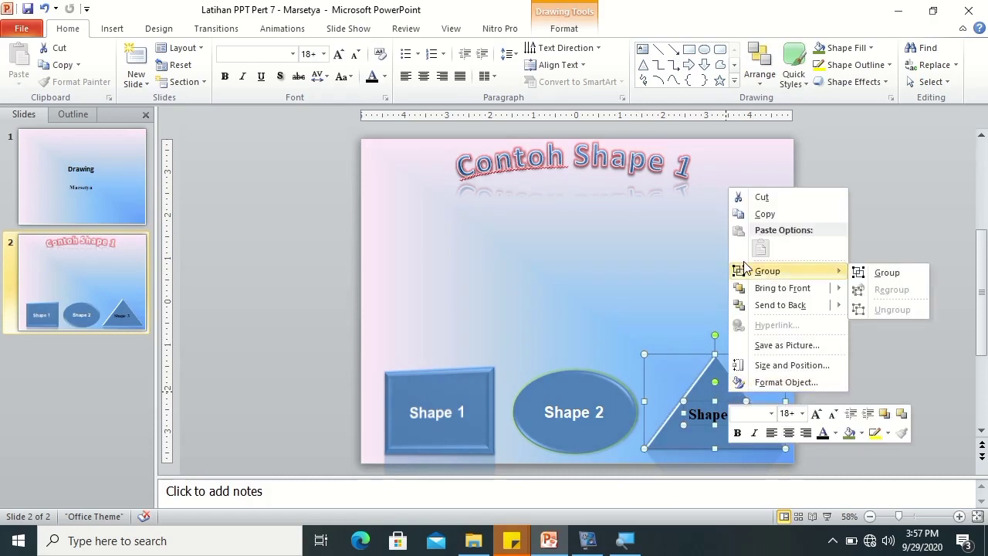
{"action": "left_click", "coordinate": [863, 272]}
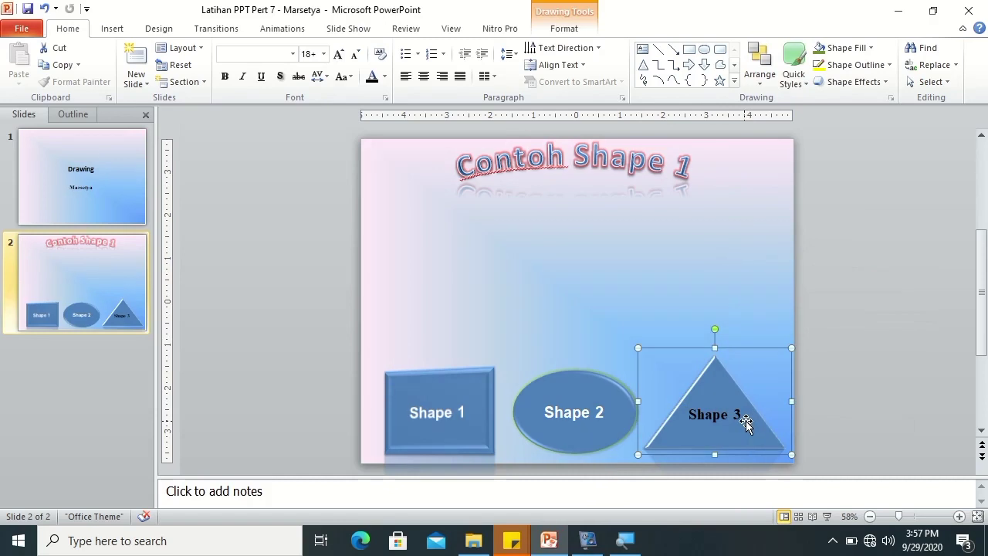
{"action": "mouse_move", "coordinate": [745, 417]}
{"action": "left_mouse_down"}
{"action": "mouse_move", "coordinate": [749, 357]}
{"action": "mouse_move", "coordinate": [749, 444]}
{"action": "left_mouse_up"}
{"action": "mouse_move", "coordinate": [613, 370]}
{"action": "left_mouse_down"}
{"action": "mouse_move", "coordinate": [625, 345]}
{"action": "mouse_move", "coordinate": [610, 384]}
{"action": "left_mouse_up"}
{"action": "left_click_drag", "start_coordinate": [724, 391], "coordinate": [718, 380]}
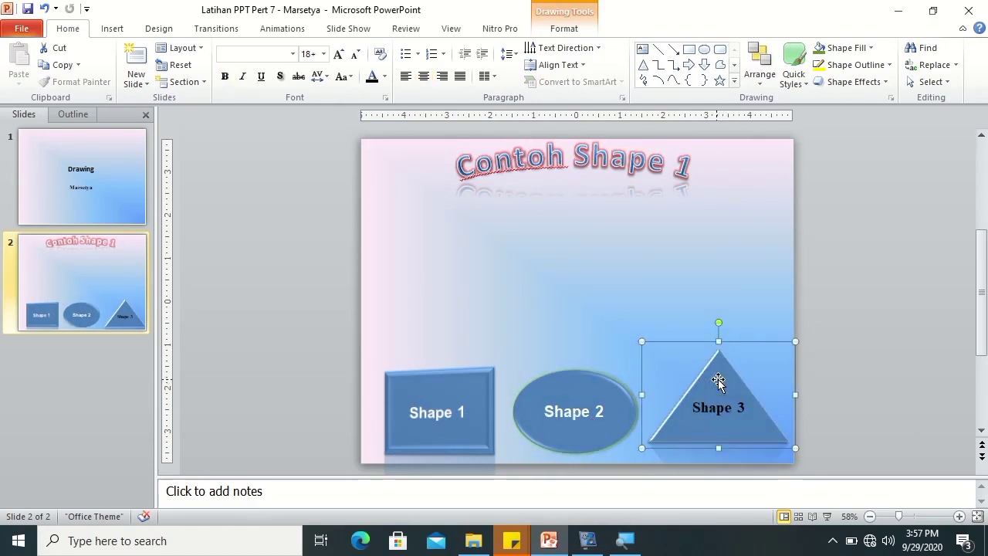
Open the Format Shape settings for the Shape 1 rectangle.
{"action": "left_click", "coordinate": [437, 384]}
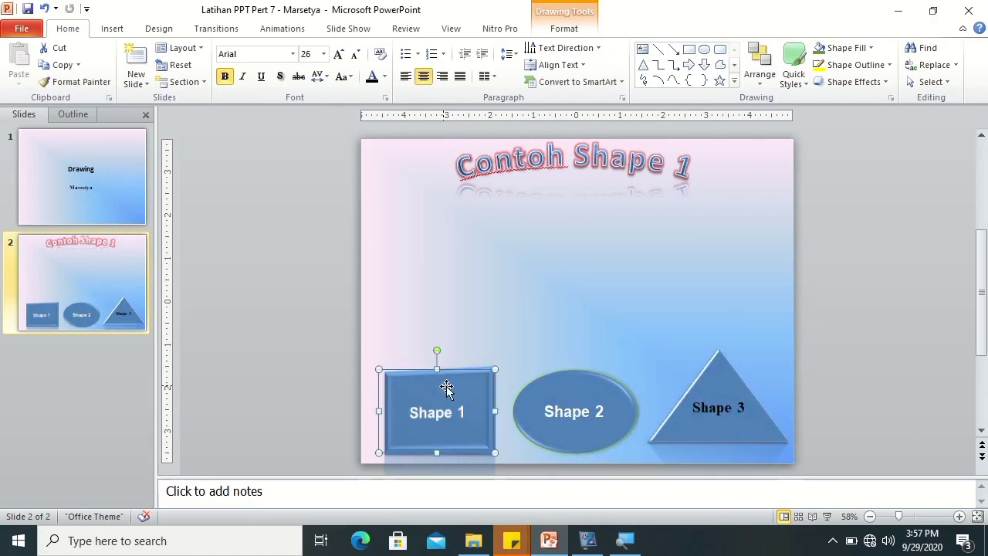
{"action": "left_click", "coordinate": [564, 34]}
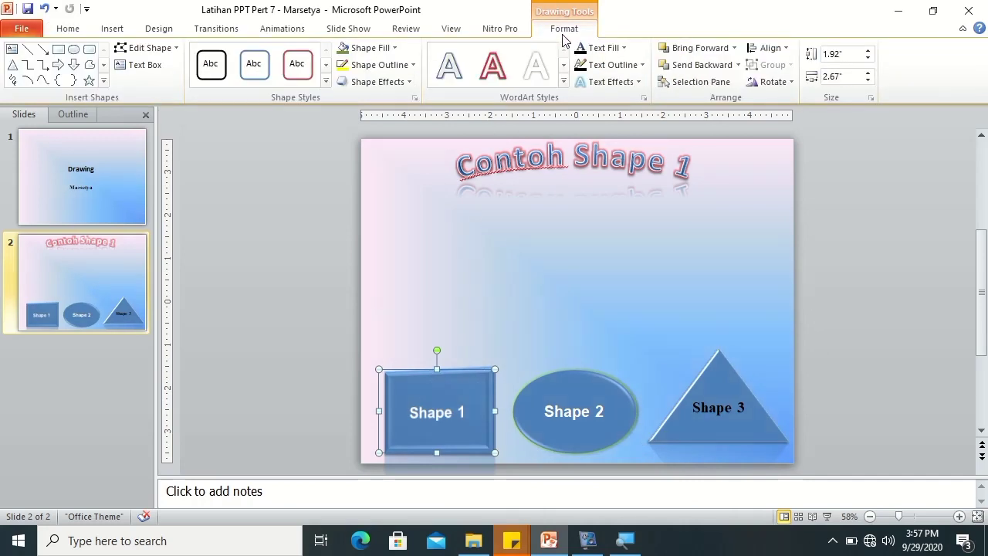
{"action": "left_click", "coordinate": [395, 47]}
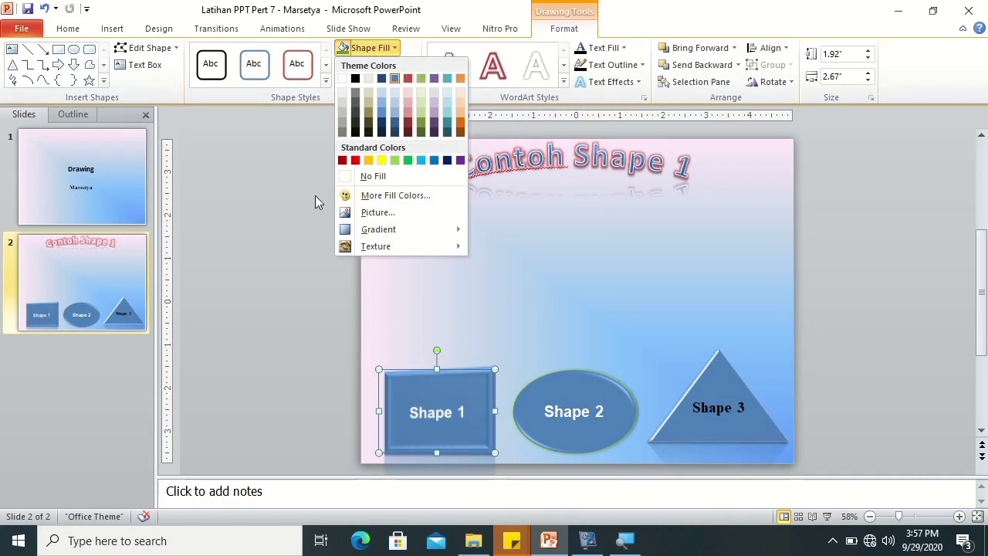
{"action": "left_click", "coordinate": [293, 287]}
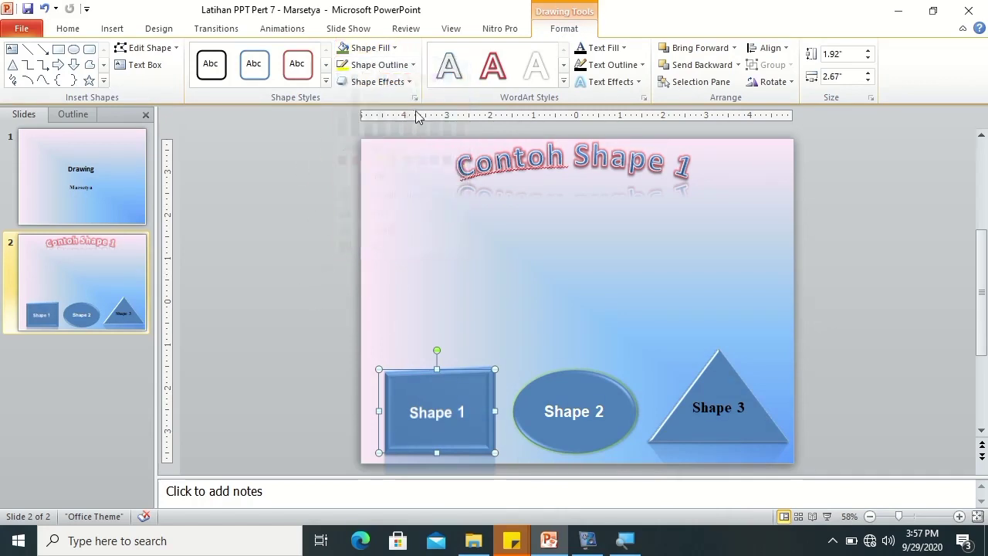
{"action": "right_click", "coordinate": [430, 400]}
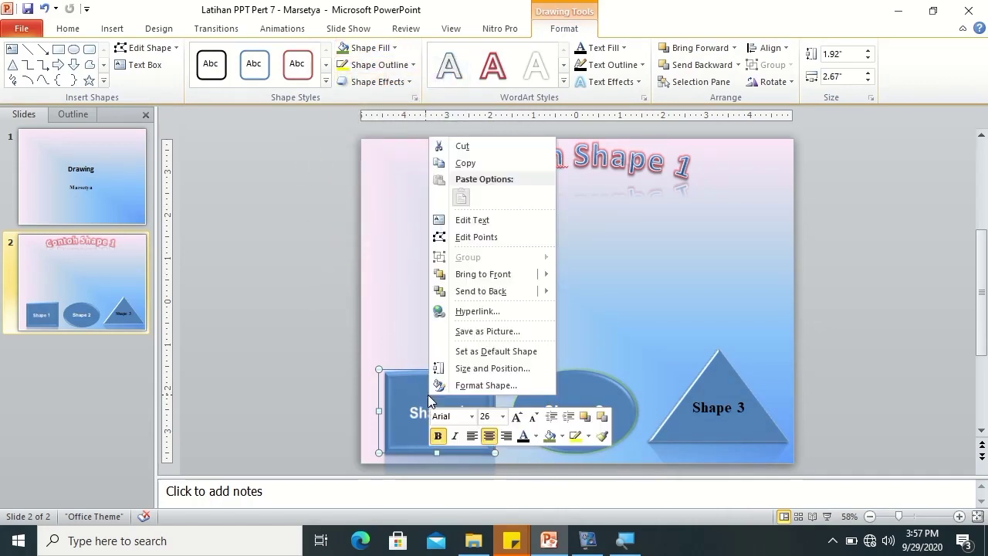
{"action": "left_click", "coordinate": [472, 388]}
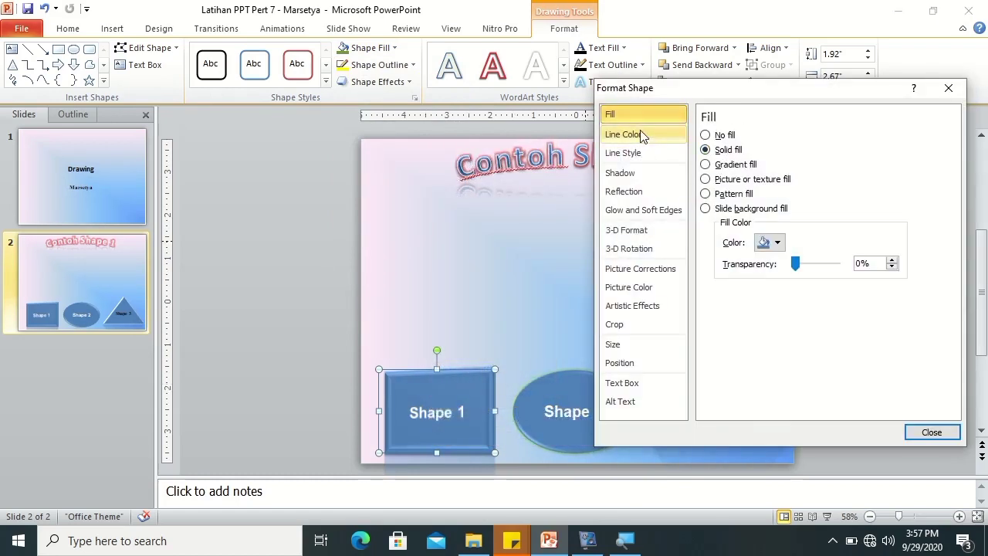
Give Shape 1 a solid dark red fill.
{"action": "left_click", "coordinate": [721, 170]}
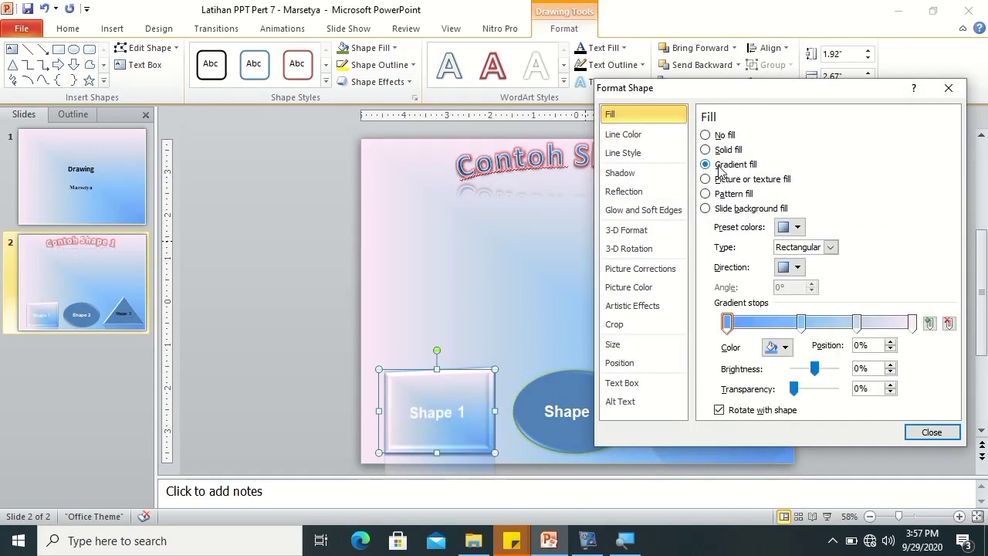
{"action": "left_click", "coordinate": [715, 153]}
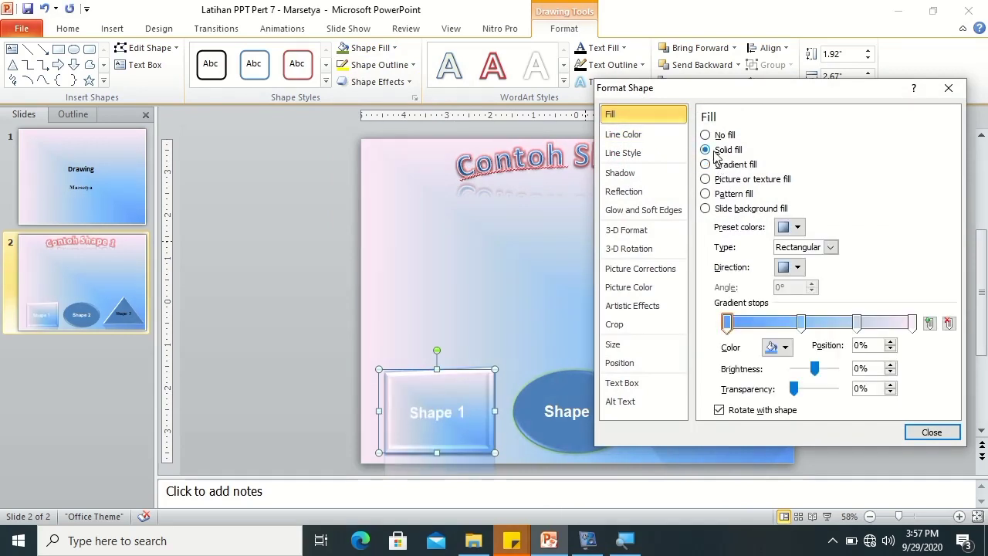
{"action": "left_click", "coordinate": [772, 242]}
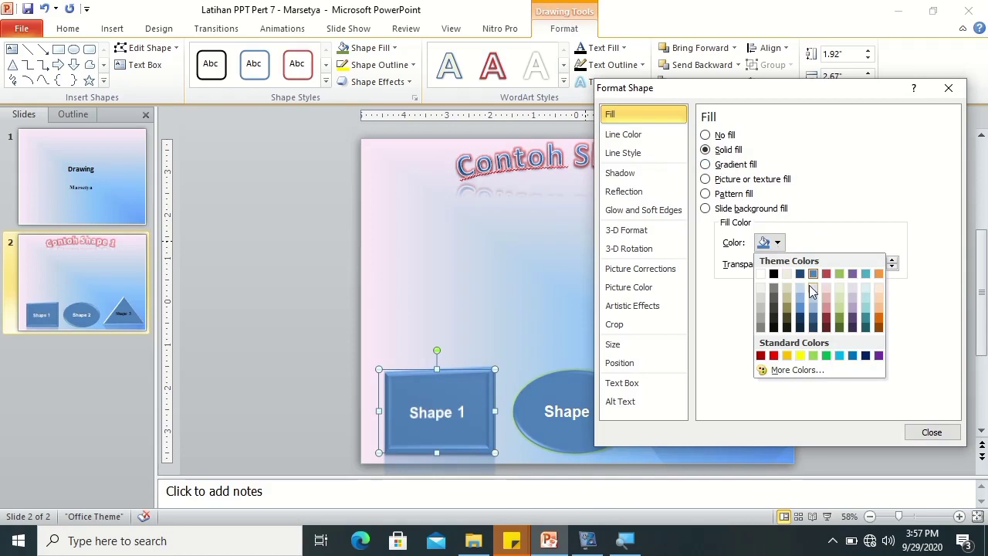
{"action": "left_click", "coordinate": [826, 316]}
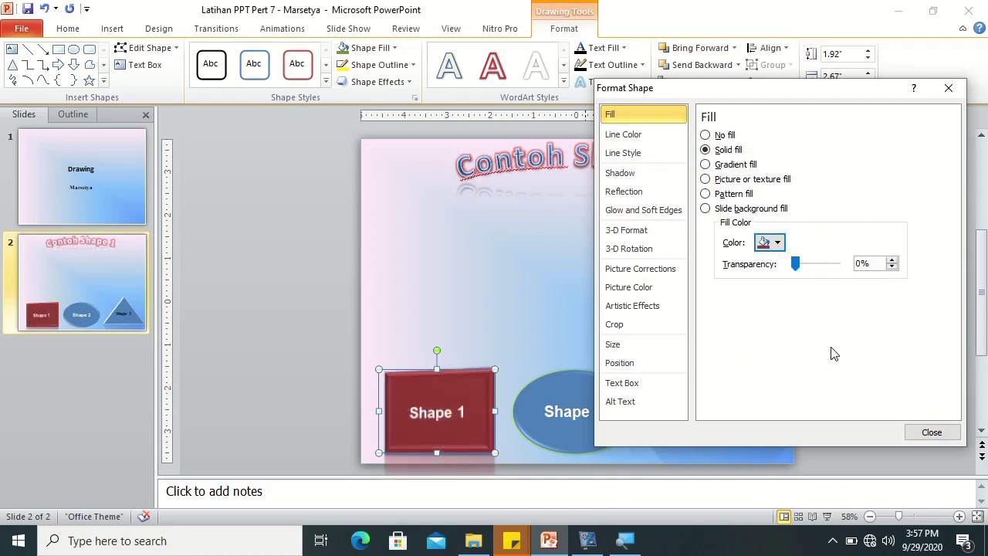
{"action": "left_click", "coordinate": [394, 48]}
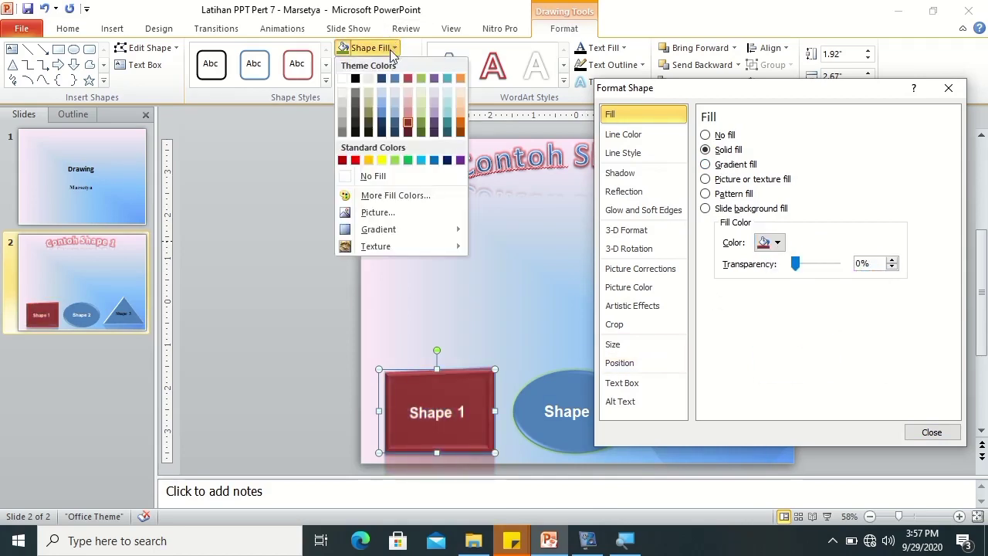
{"action": "left_click", "coordinate": [395, 159]}
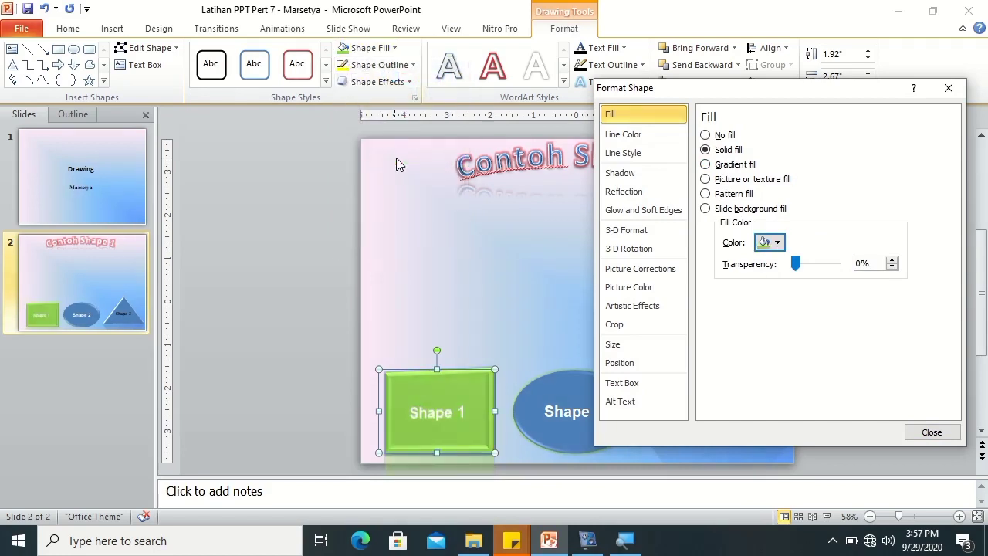
{"action": "left_click", "coordinate": [770, 242]}
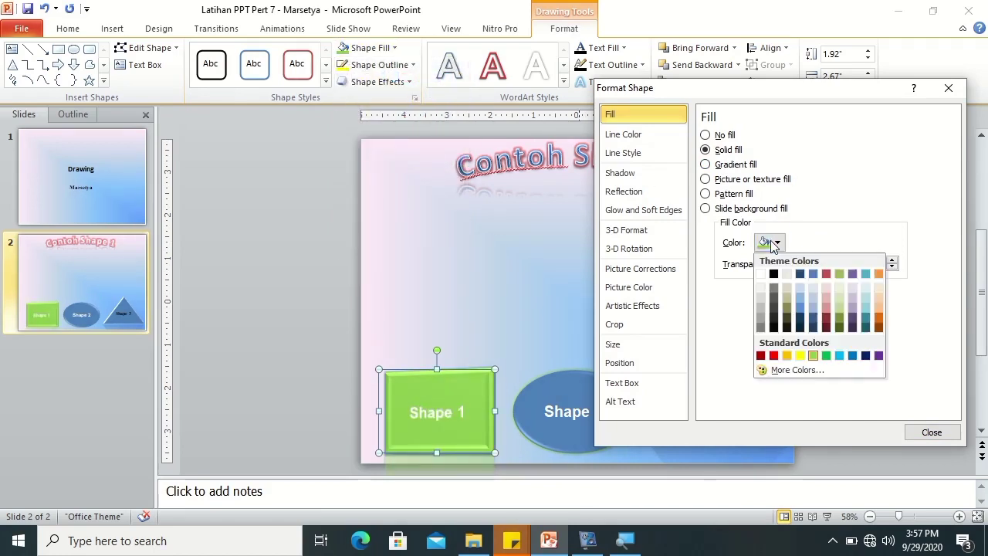
{"action": "left_click", "coordinate": [826, 322]}
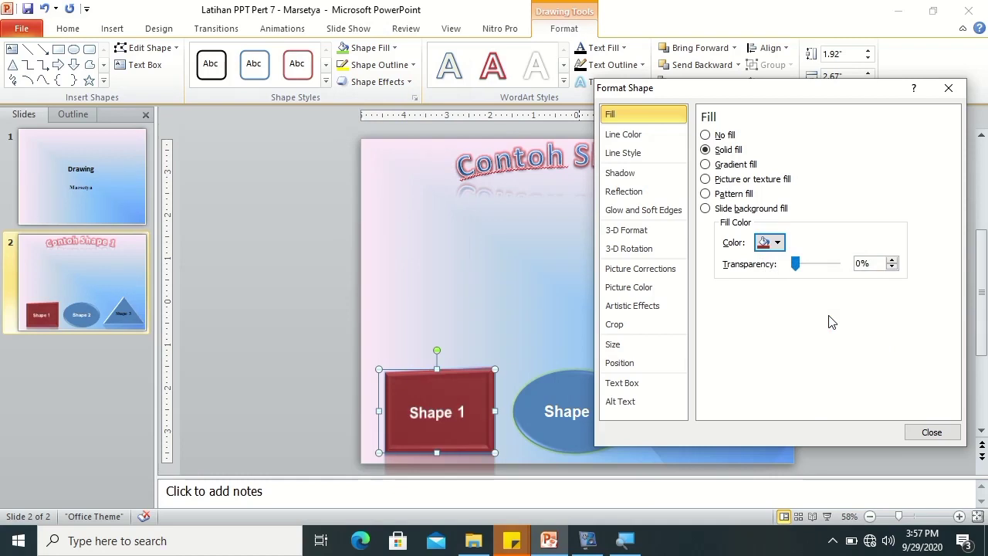
Apply the purple-to-red preset gradient fill to the Shape 2 oval.
{"action": "left_click", "coordinate": [571, 398]}
{"action": "left_click", "coordinate": [730, 165]}
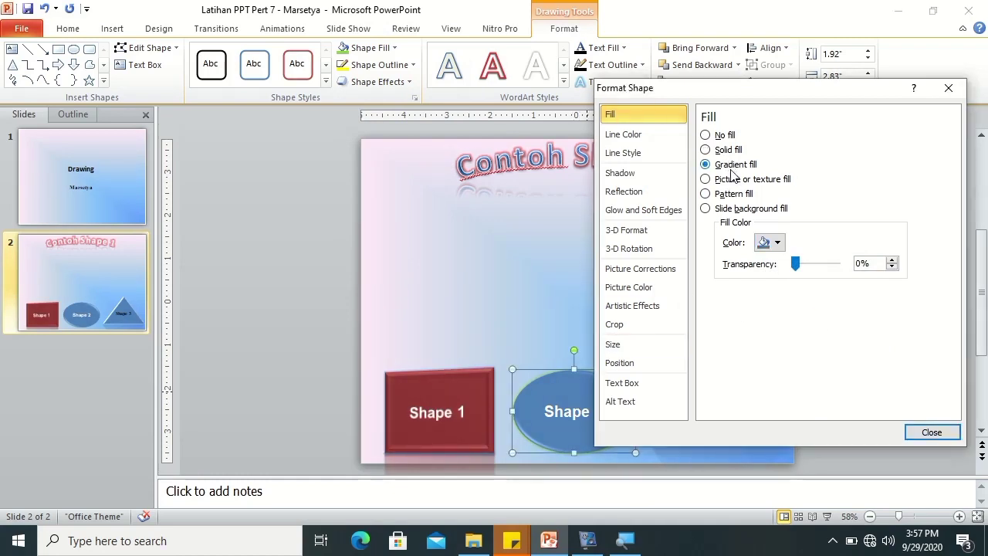
{"action": "left_click", "coordinate": [797, 228]}
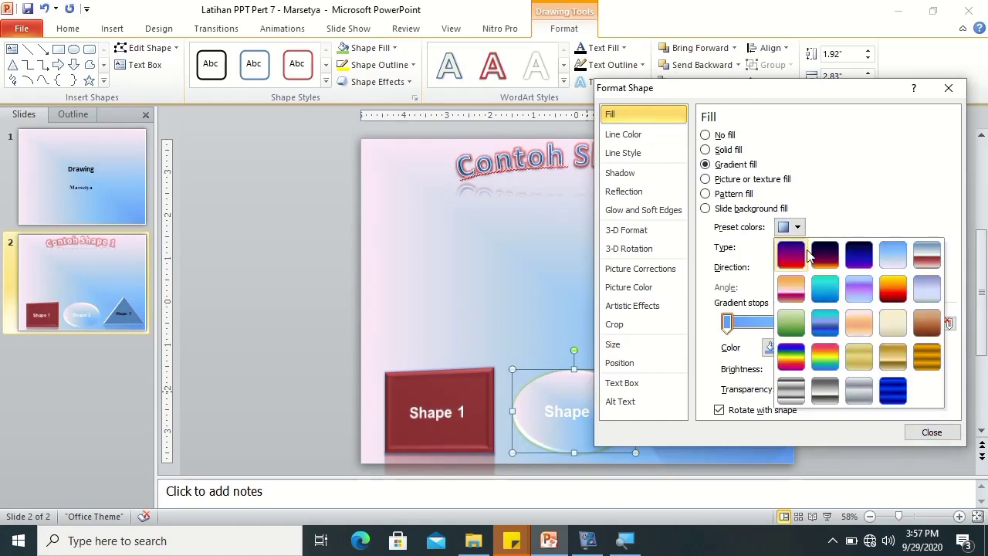
{"action": "left_click", "coordinate": [825, 353]}
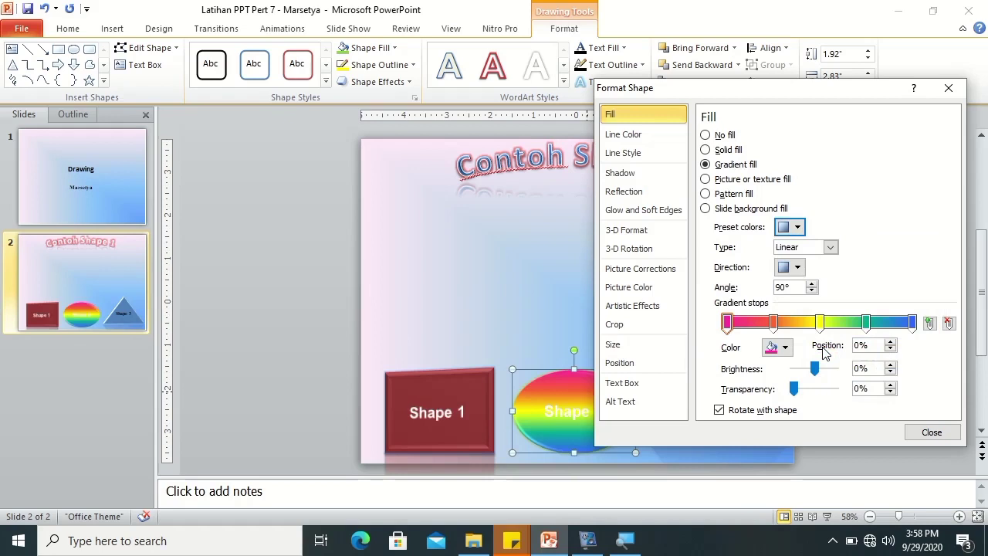
{"action": "left_click", "coordinate": [797, 227]}
{"action": "left_click", "coordinate": [790, 265]}
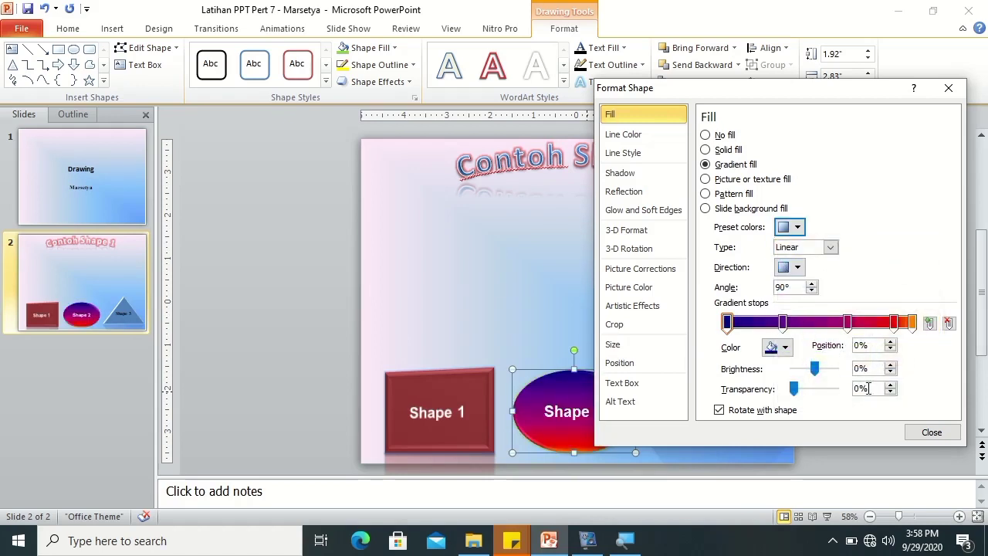
Close the Format Shape settings and select Shape 1's height value for editing.
{"action": "left_click_drag", "start_coordinate": [795, 89], "coordinate": [823, 35]}
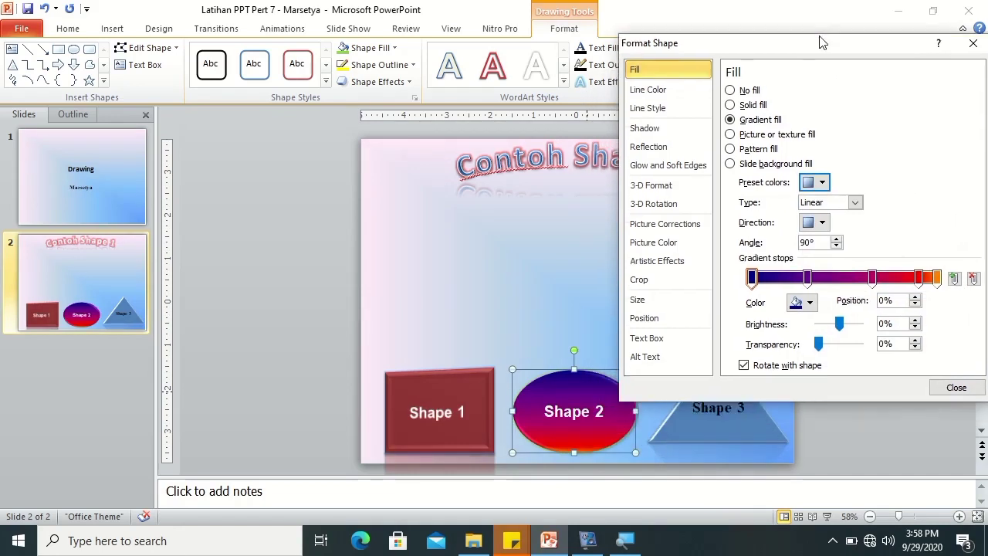
{"action": "left_click", "coordinate": [961, 379]}
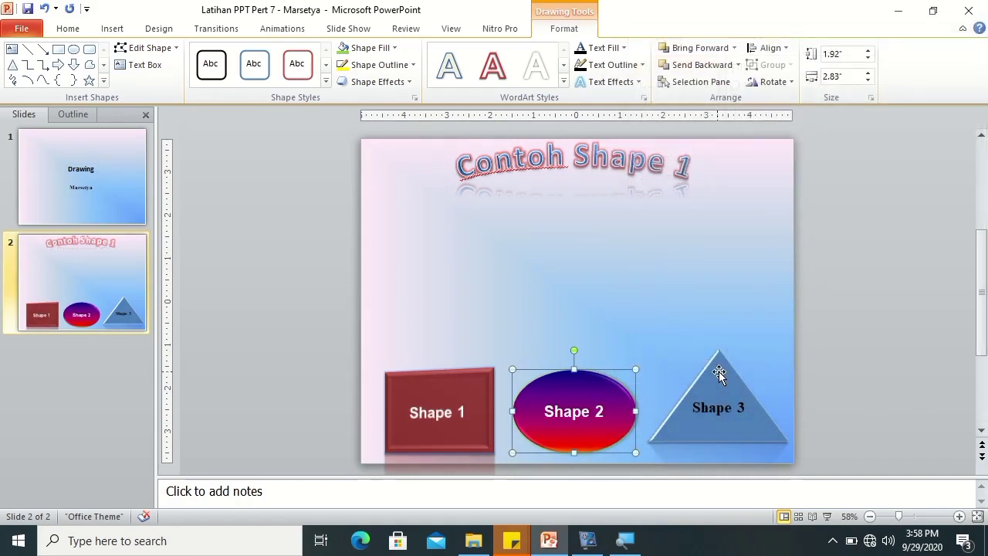
{"action": "left_click", "coordinate": [469, 380]}
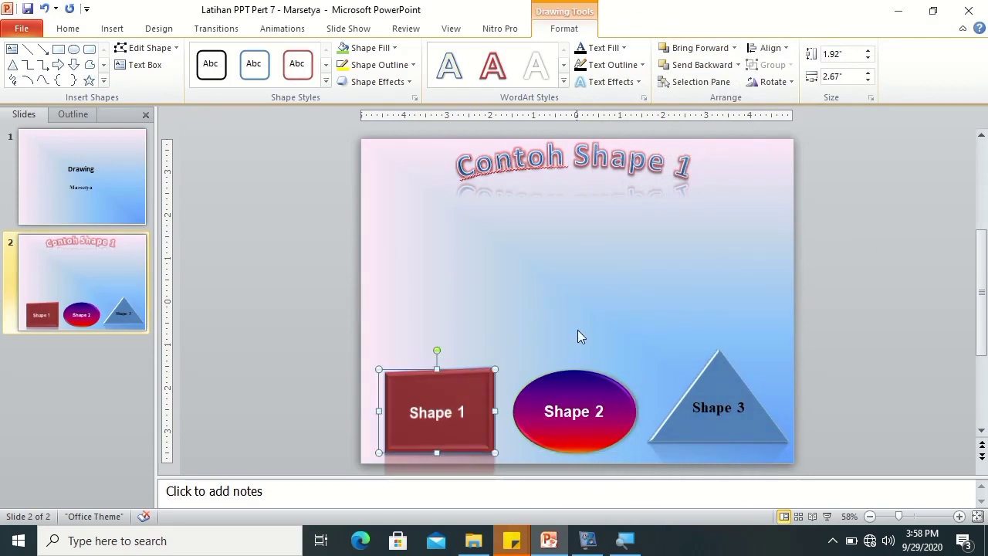
{"action": "left_click", "coordinate": [837, 55]}
{"action": "double_click", "coordinate": [835, 54]}
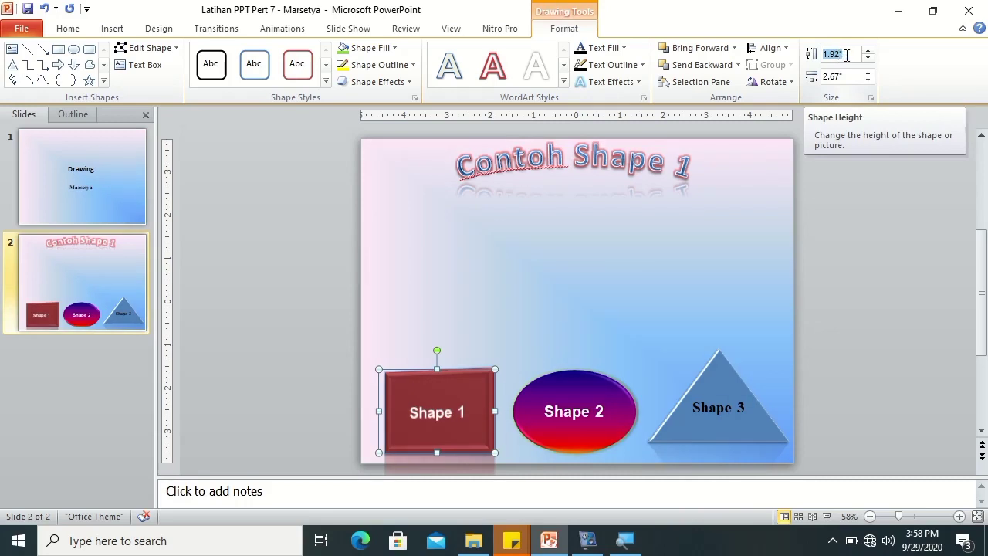
Set Shape 1's height to 2", then drag-resize it to 1.92" by 2.83".
{"action": "type", "text": "2"}
{"action": "key", "text": "Return"}
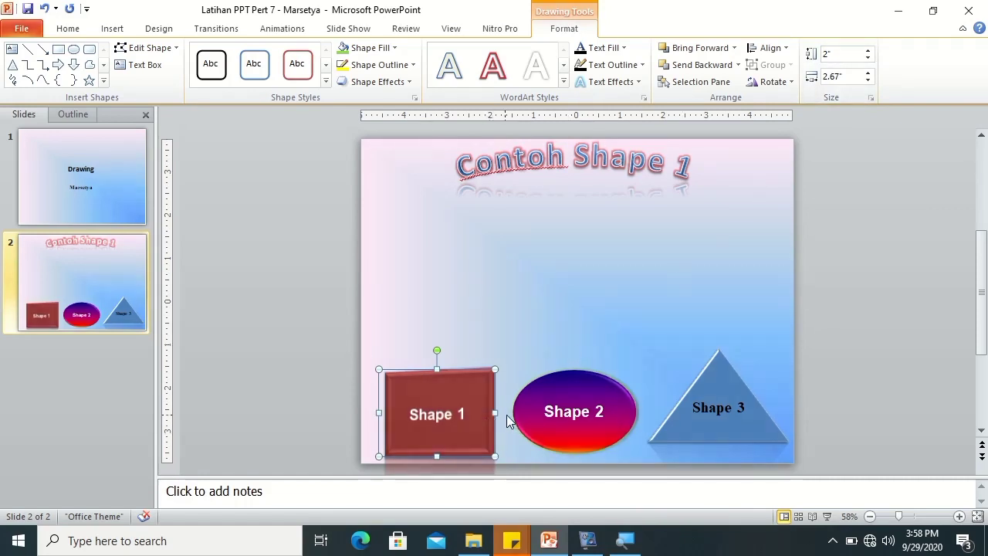
{"action": "left_click", "coordinate": [576, 439]}
{"action": "left_click", "coordinate": [482, 446]}
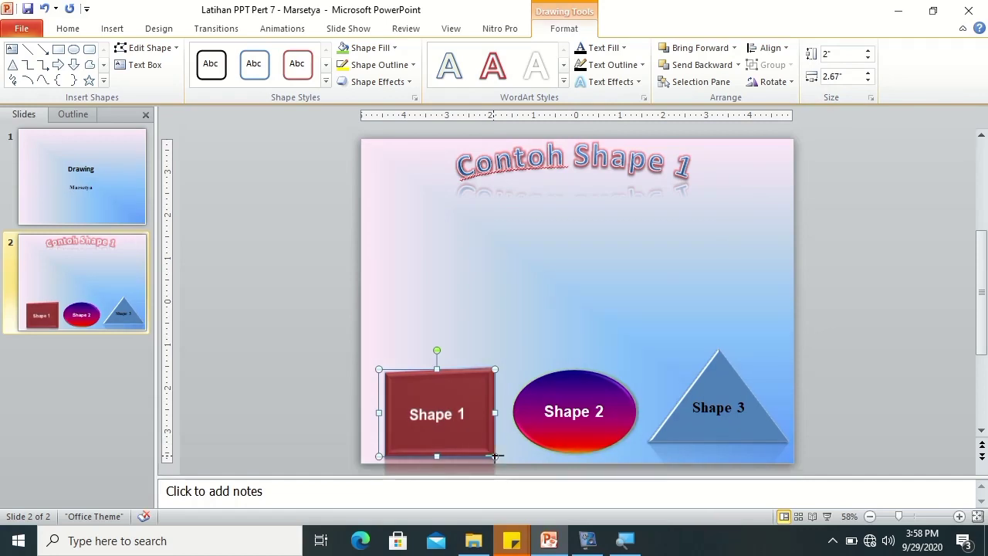
{"action": "mouse_move", "coordinate": [495, 456]}
{"action": "left_mouse_down"}
{"action": "mouse_move", "coordinate": [480, 434]}
{"action": "mouse_move", "coordinate": [502, 454]}
{"action": "left_mouse_up"}
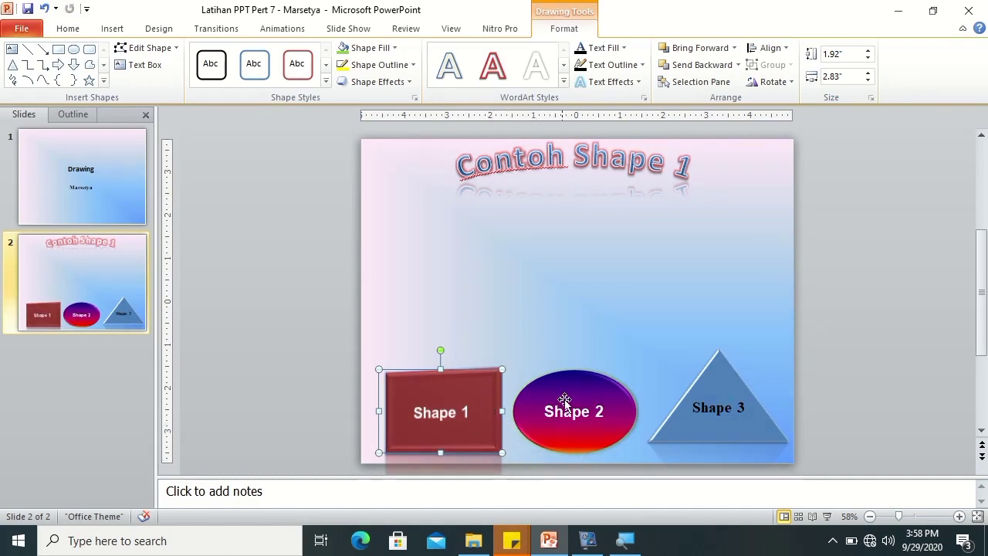
Move the rectangle to mid-left, then overlap the oval on it and the triangle on the oval.
{"action": "left_click_drag", "start_coordinate": [460, 376], "coordinate": [474, 302]}
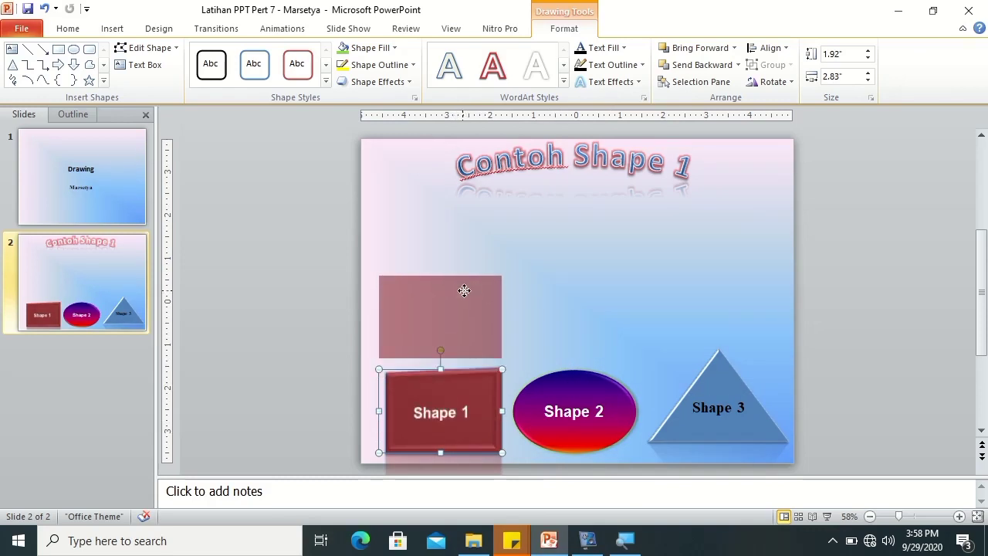
{"action": "left_click", "coordinate": [596, 395]}
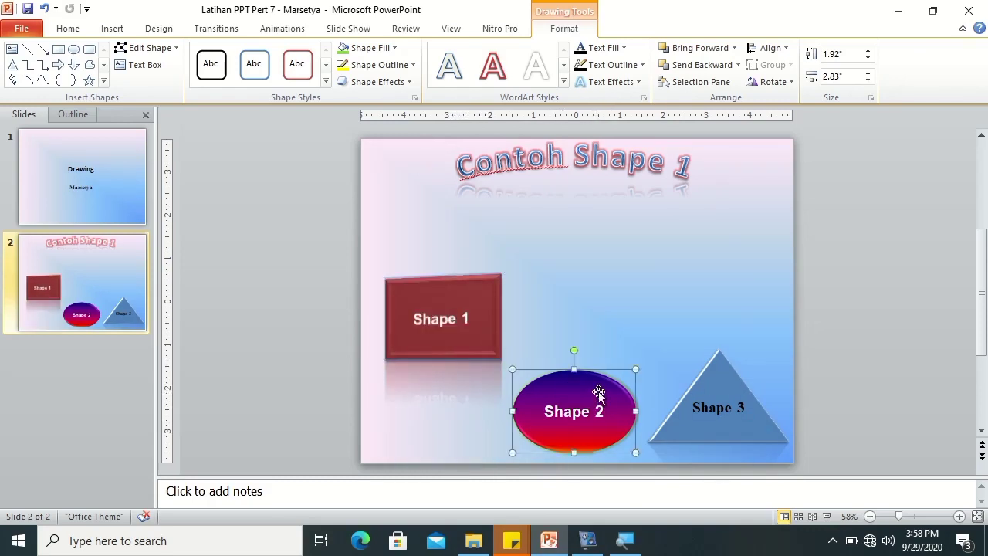
{"action": "left_click_drag", "start_coordinate": [598, 379], "coordinate": [546, 286]}
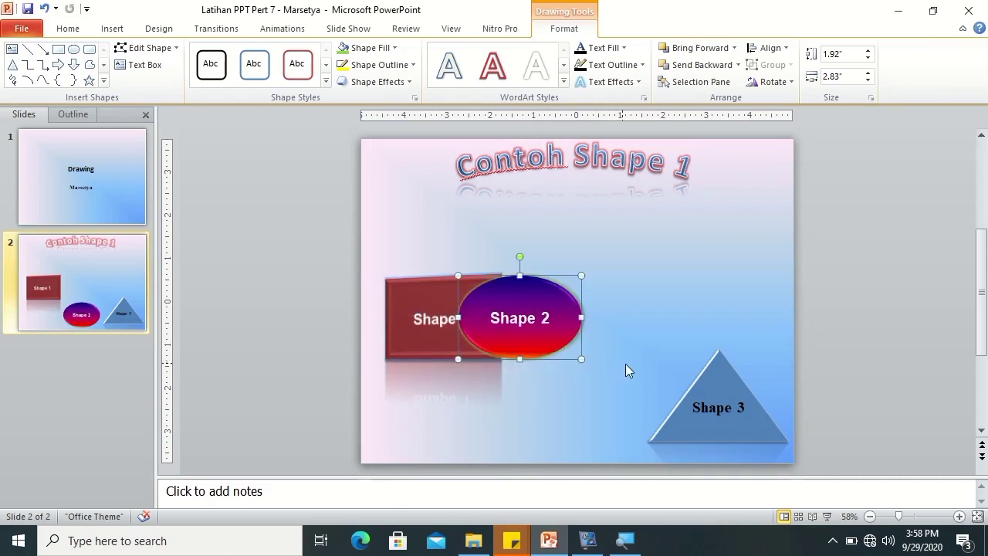
{"action": "mouse_move", "coordinate": [709, 382]}
{"action": "left_mouse_down"}
{"action": "mouse_move", "coordinate": [581, 287]}
{"action": "mouse_move", "coordinate": [568, 293]}
{"action": "left_mouse_up"}
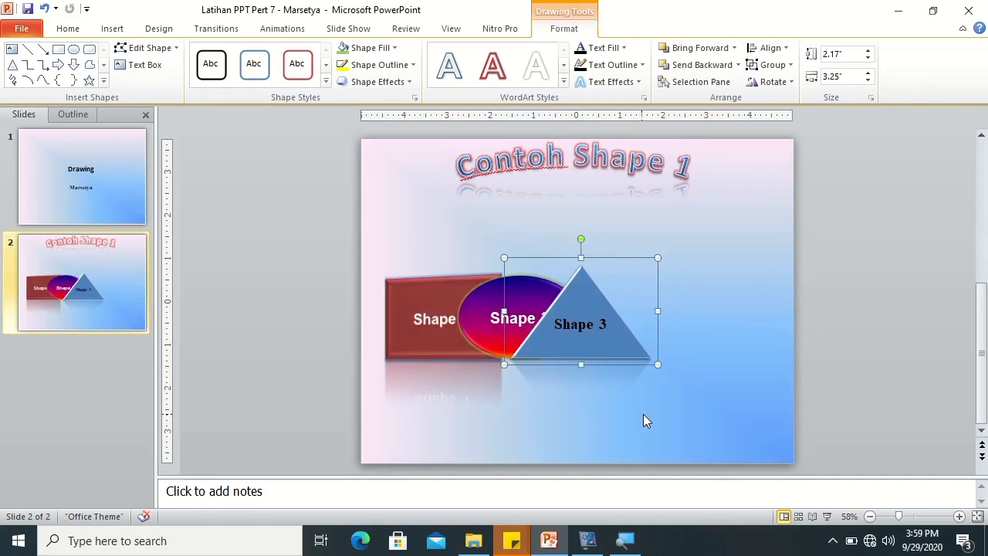
Look through the Bring Forward and Send Backward options without applying any.
{"action": "left_click", "coordinate": [735, 49]}
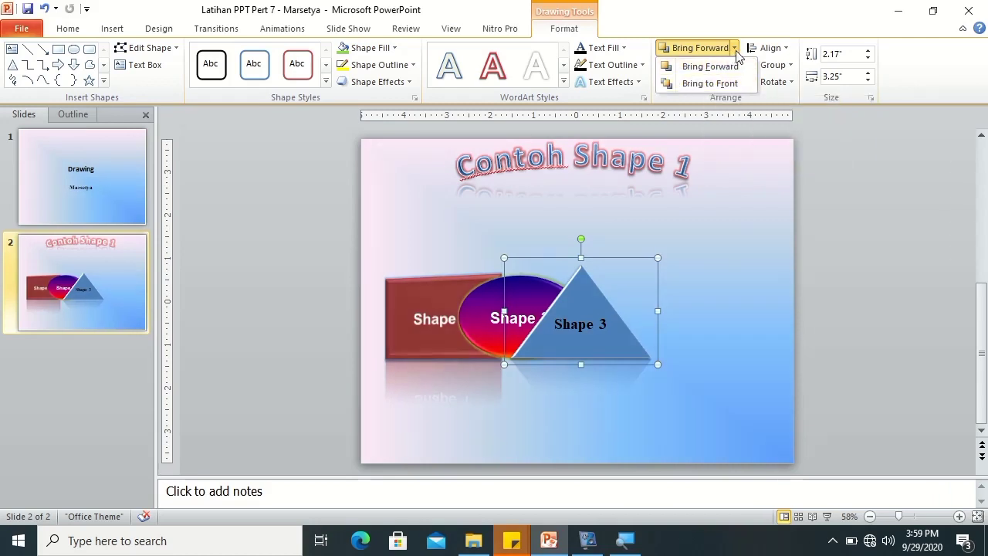
{"action": "left_click", "coordinate": [735, 48]}
{"action": "left_click", "coordinate": [738, 65]}
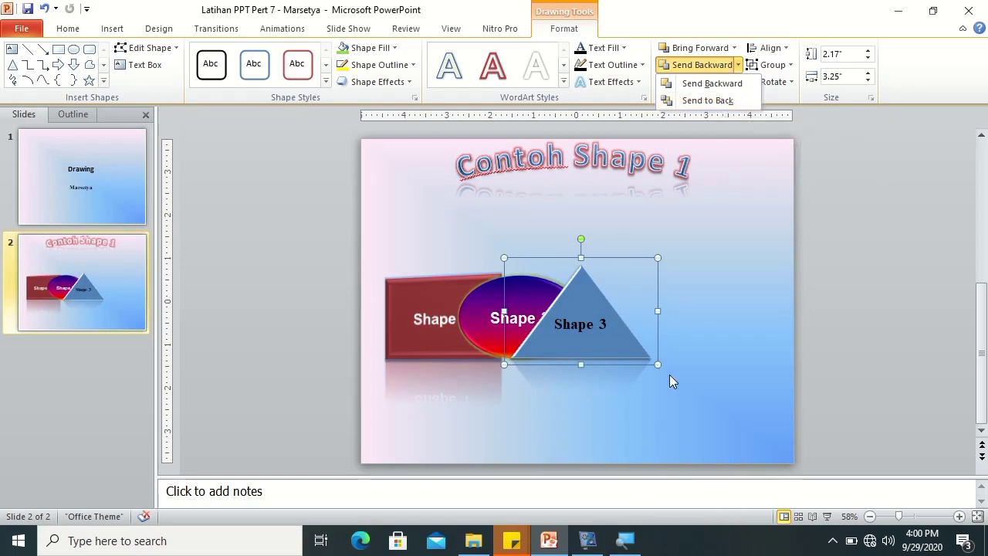
{"action": "left_click", "coordinate": [670, 377]}
Bring the Shape 2 oval forward, then send it to the back behind all shapes.
{"action": "left_click", "coordinate": [463, 316]}
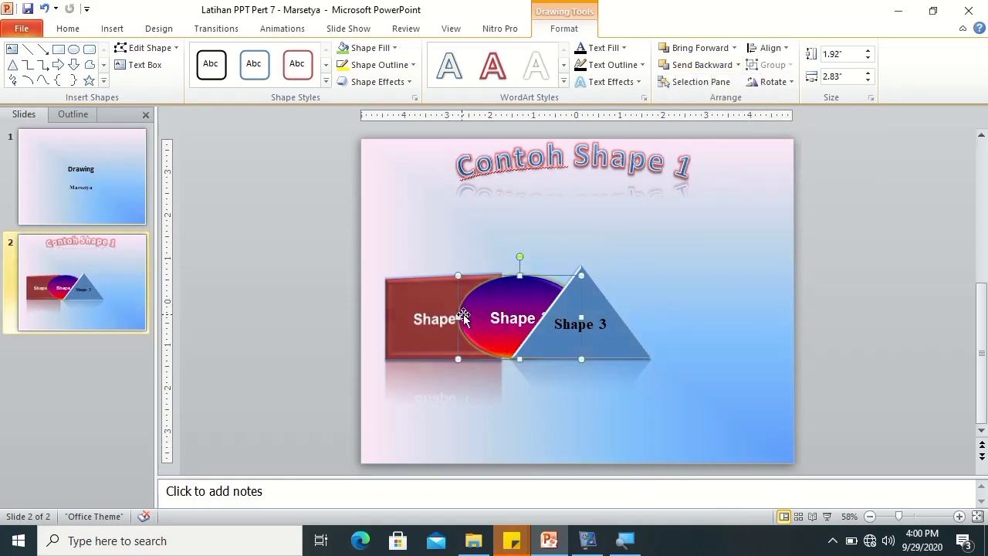
{"action": "left_click", "coordinate": [735, 48]}
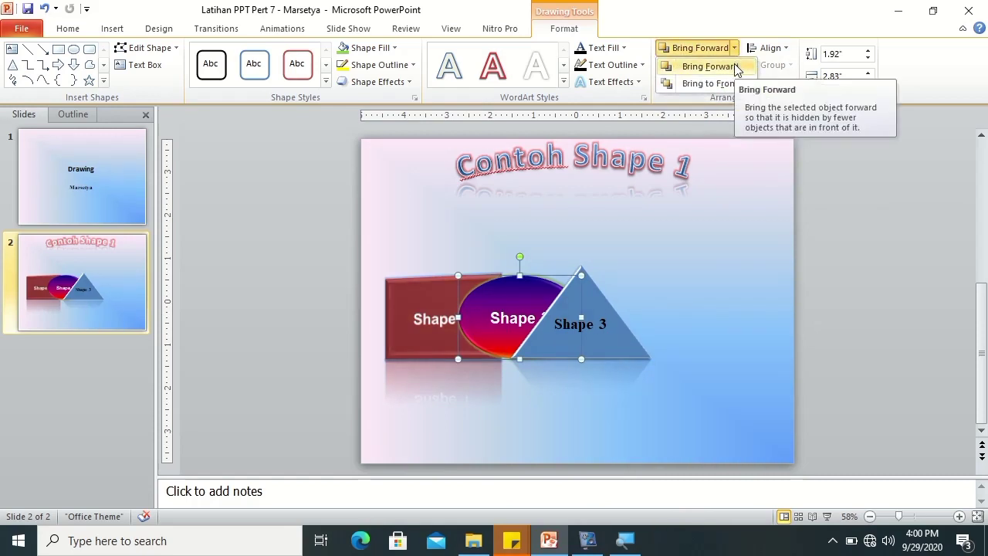
{"action": "left_click", "coordinate": [735, 67]}
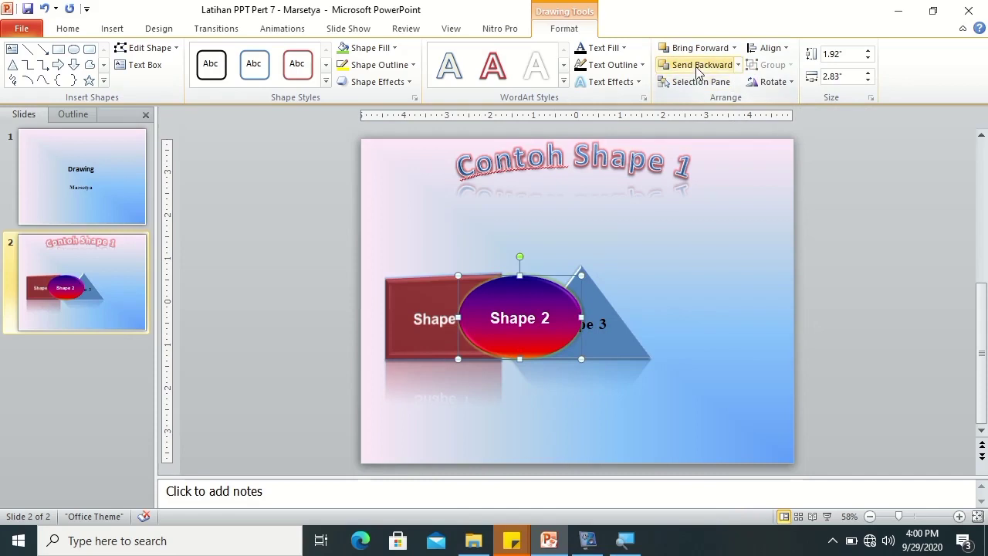
{"action": "left_click", "coordinate": [739, 66]}
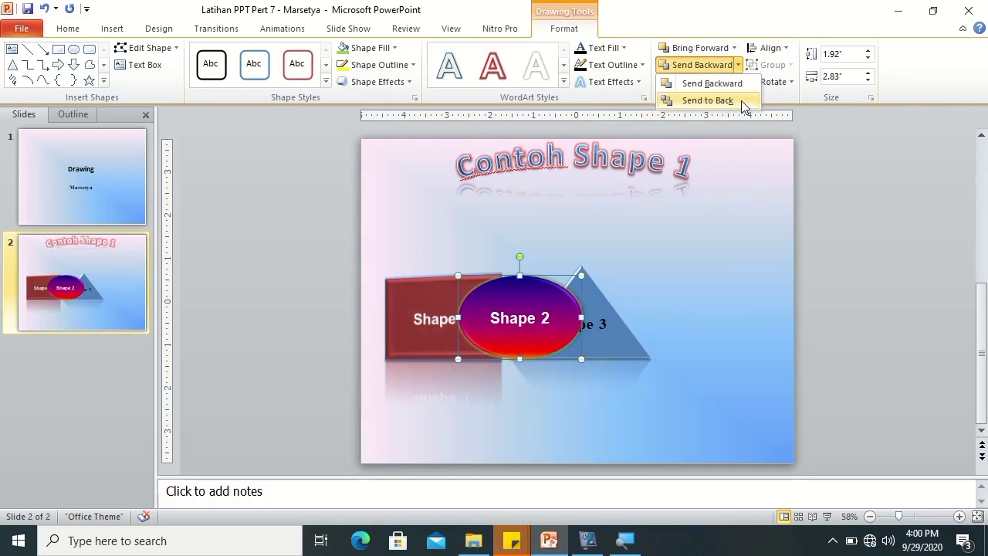
{"action": "left_click", "coordinate": [741, 100]}
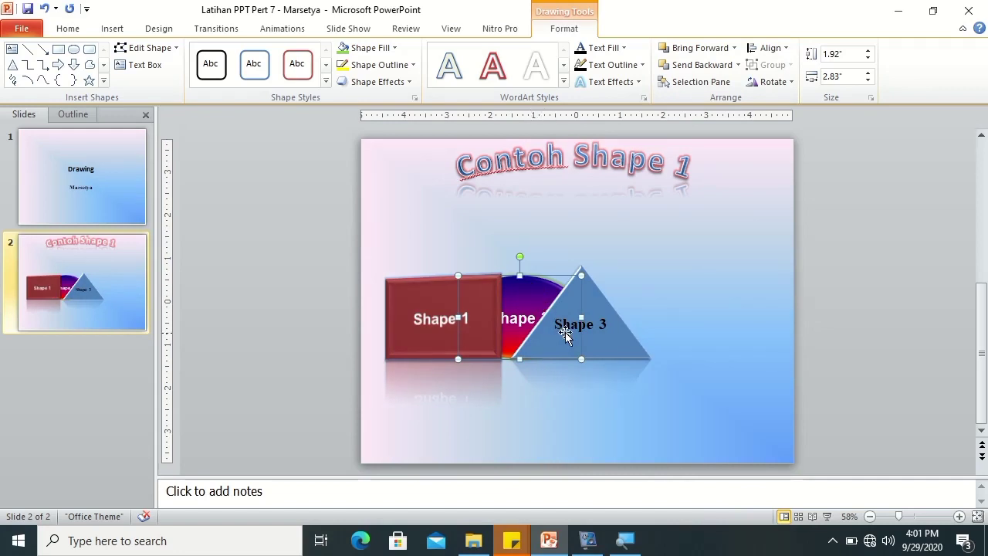
Nudge the Shape 3 triangle left and slightly back right.
{"action": "left_click", "coordinate": [642, 352]}
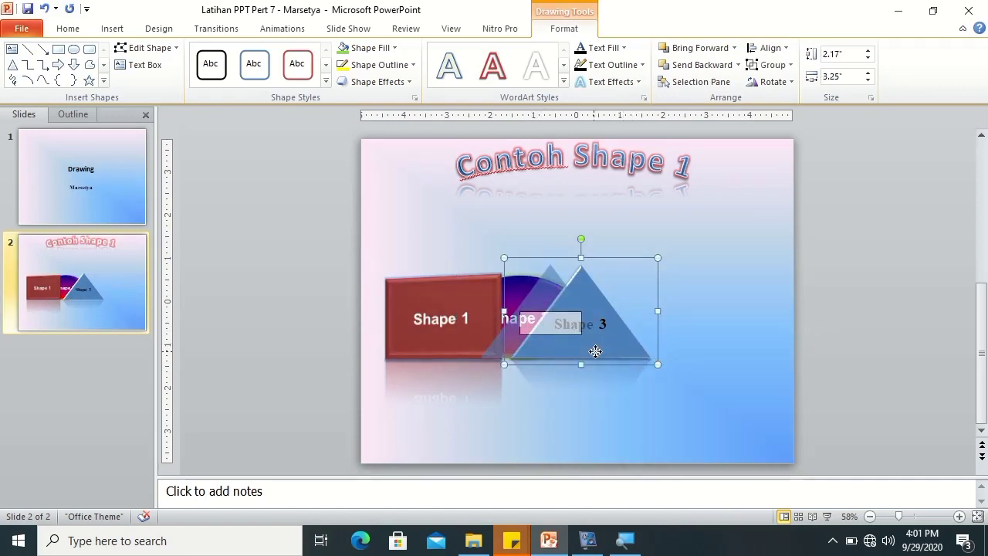
{"action": "left_click_drag", "start_coordinate": [643, 352], "coordinate": [613, 352]}
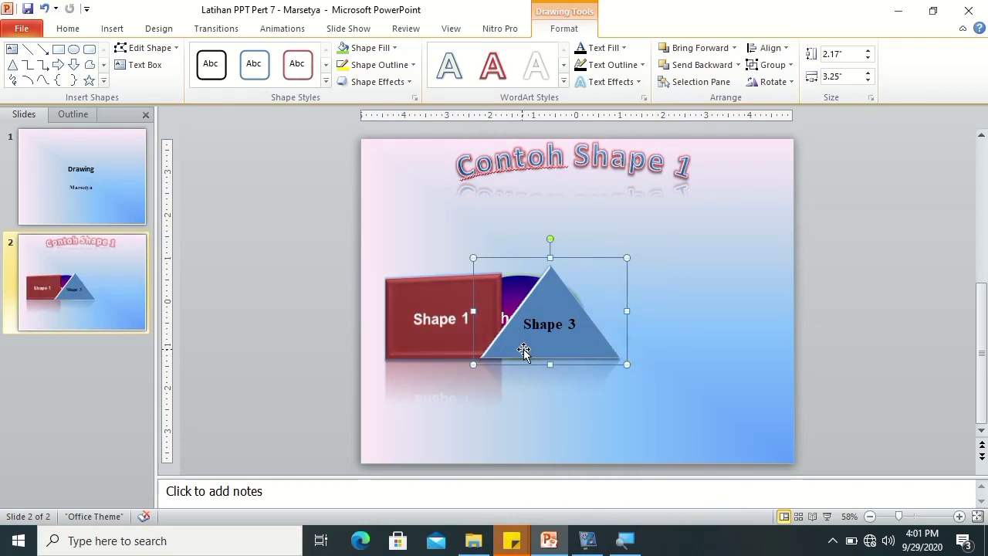
{"action": "left_click_drag", "start_coordinate": [523, 351], "coordinate": [534, 352]}
Reorder the Shape 2 oval, then move the triangle right and the oval down-right.
{"action": "left_click", "coordinate": [510, 294]}
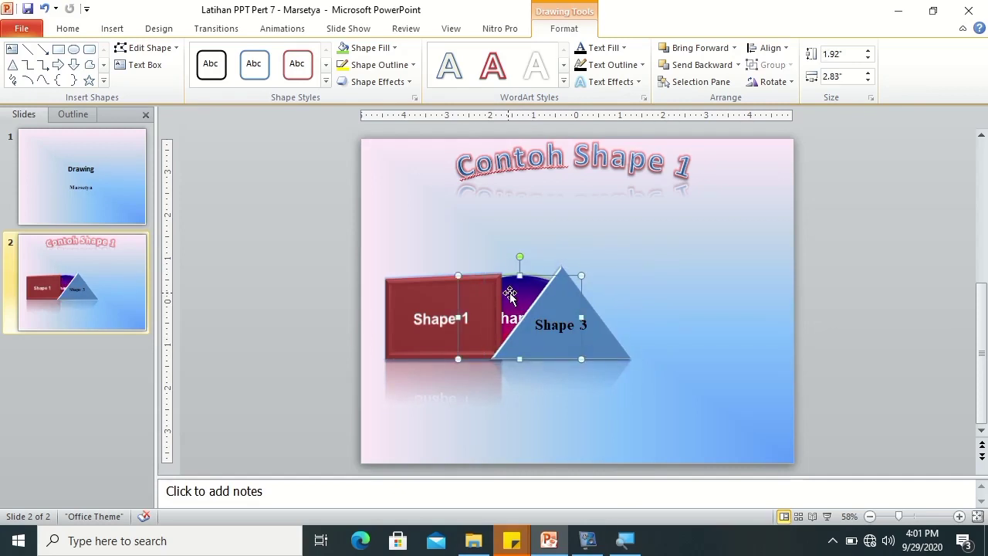
{"action": "left_click", "coordinate": [736, 49]}
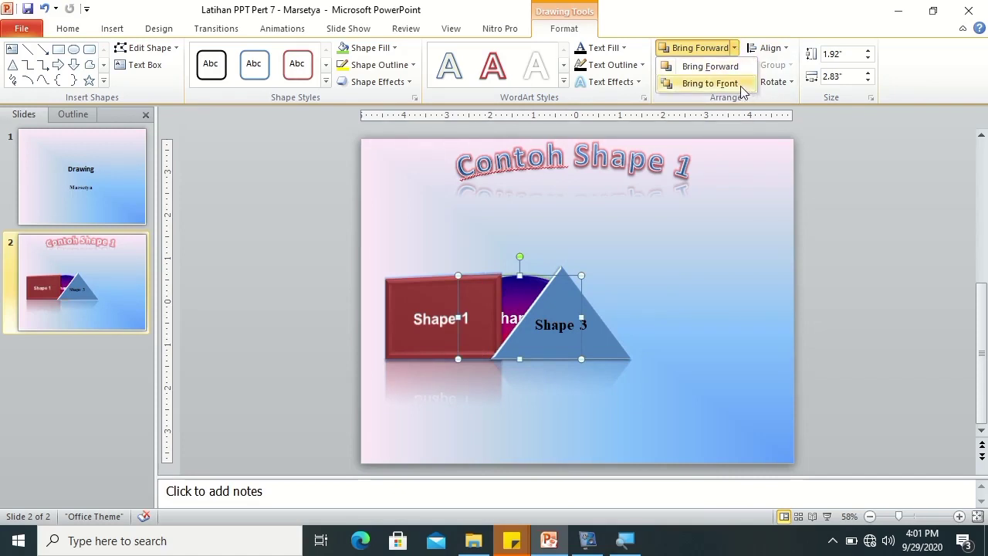
{"action": "left_click", "coordinate": [740, 85]}
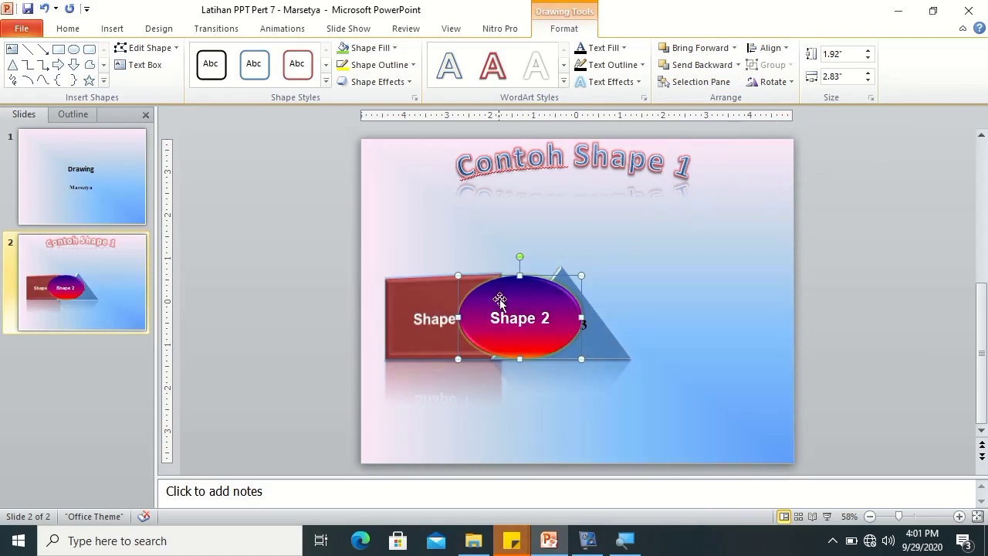
{"action": "left_click_drag", "start_coordinate": [518, 297], "coordinate": [512, 297]}
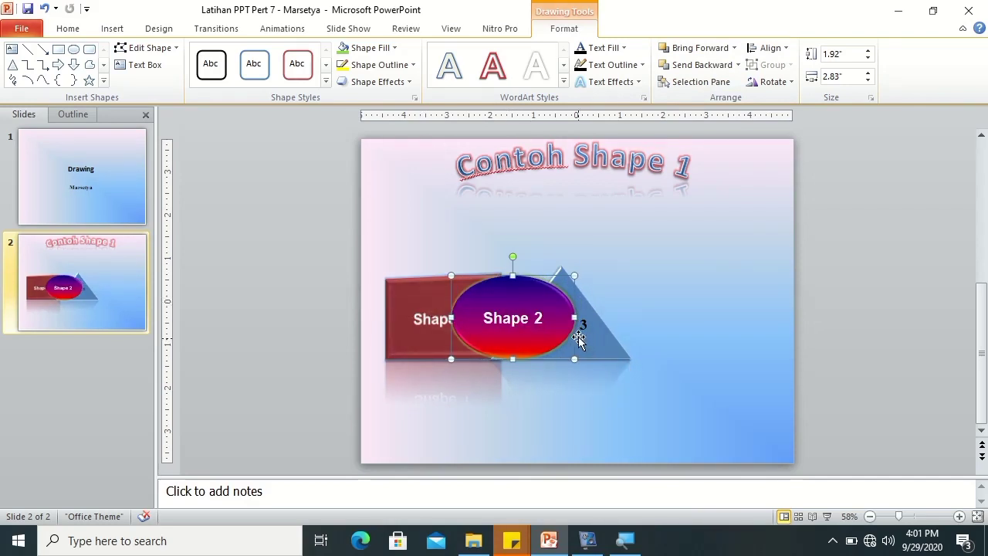
{"action": "left_click", "coordinate": [739, 66]}
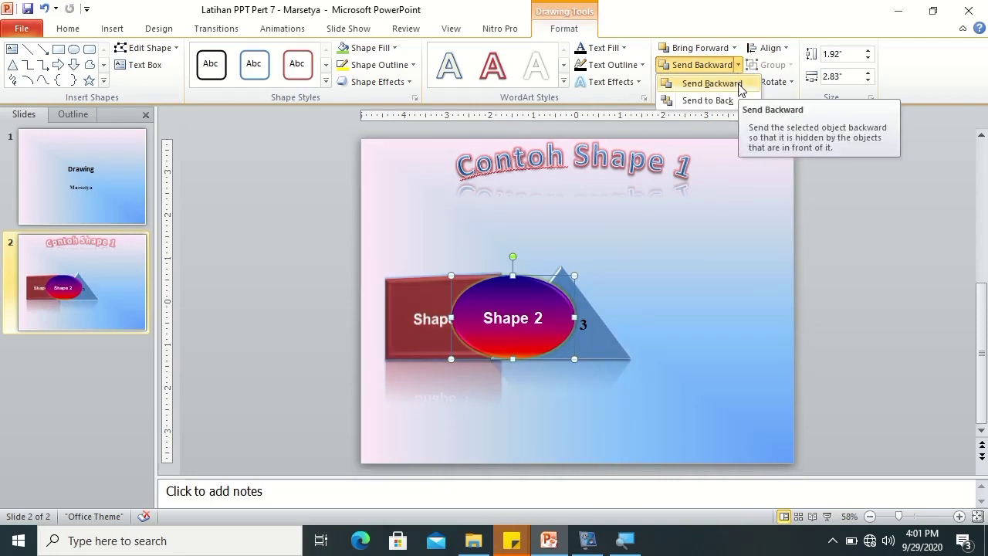
{"action": "left_click", "coordinate": [739, 85]}
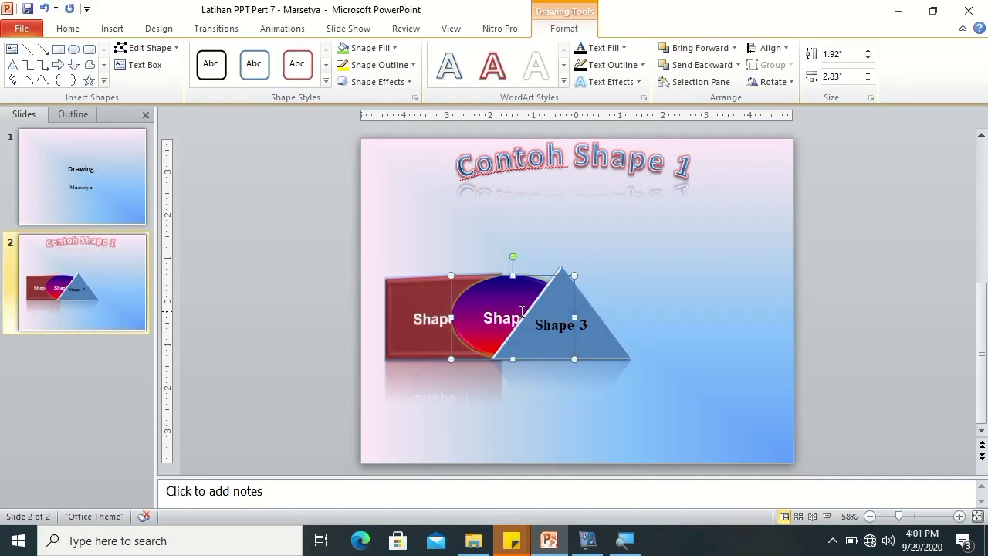
{"action": "left_click_drag", "start_coordinate": [623, 353], "coordinate": [734, 346]}
{"action": "mouse_move", "coordinate": [559, 334]}
{"action": "left_mouse_down"}
{"action": "mouse_move", "coordinate": [611, 407]}
{"action": "mouse_move", "coordinate": [603, 400]}
{"action": "left_mouse_up"}
Rotate Shape 1 right 90° and Shape 2 left 90°.
{"action": "left_click", "coordinate": [467, 310]}
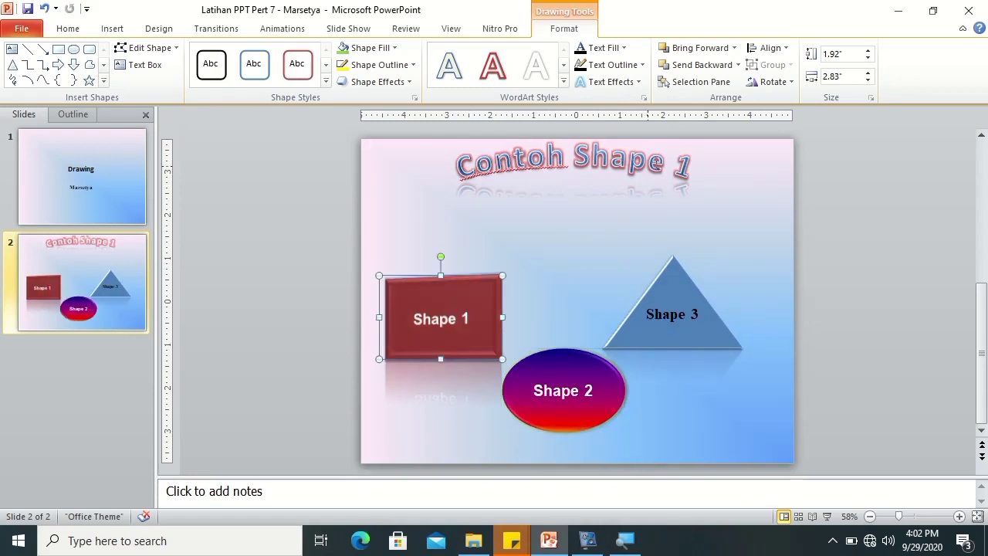
{"action": "left_click", "coordinate": [794, 84]}
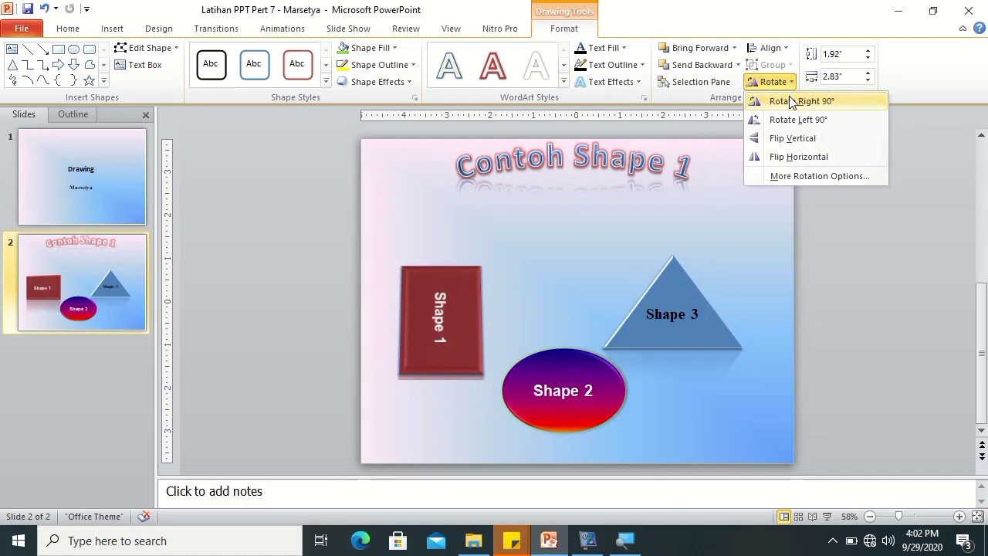
{"action": "left_click", "coordinate": [792, 103]}
{"action": "left_click", "coordinate": [555, 392]}
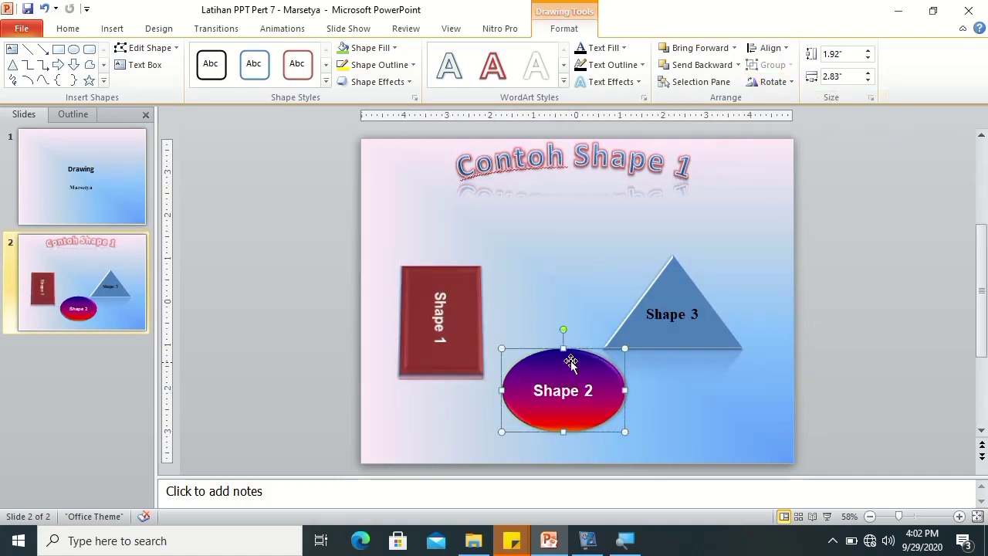
{"action": "left_click", "coordinate": [788, 83]}
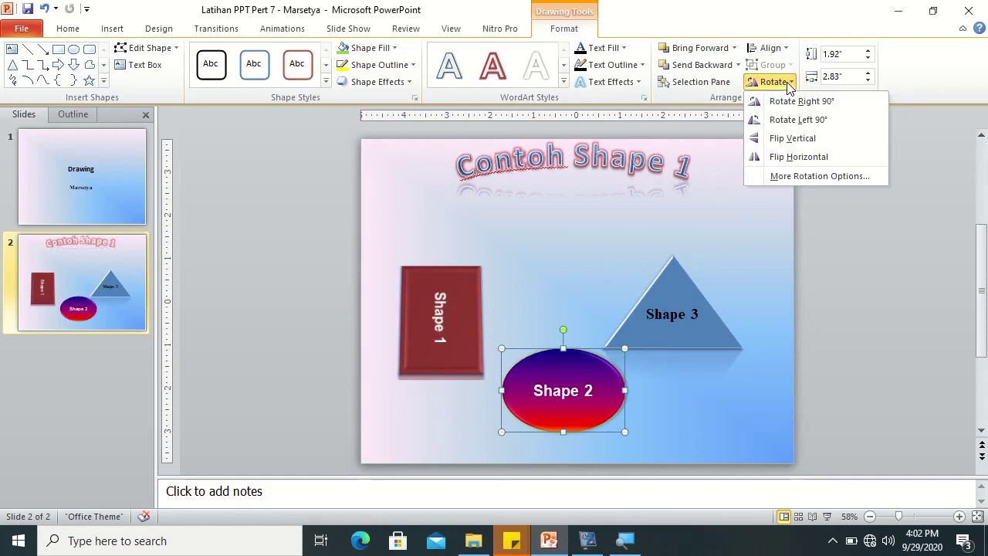
{"action": "left_click", "coordinate": [795, 120]}
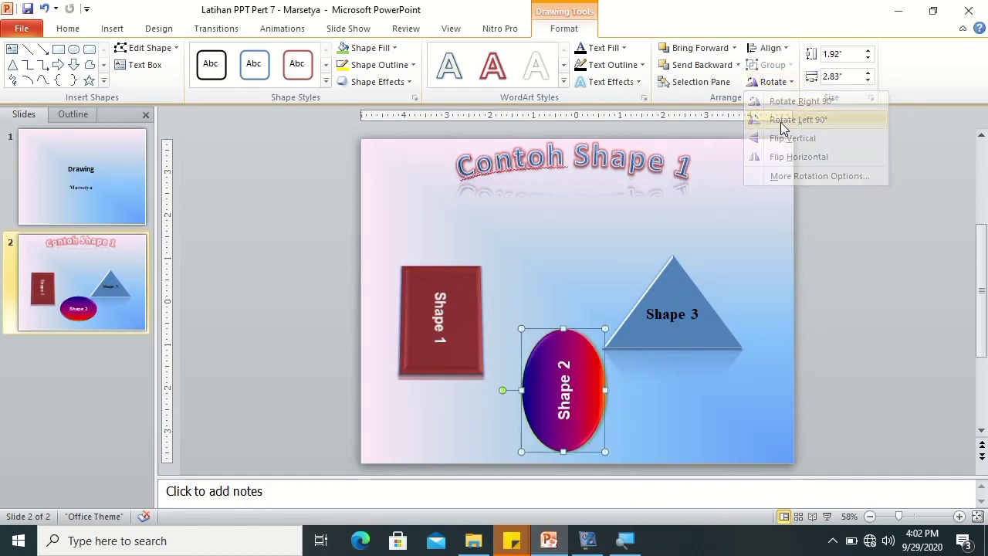
Flip the Shape 3 triangle vertically and the Shape 2 oval horizontally.
{"action": "left_click", "coordinate": [671, 283]}
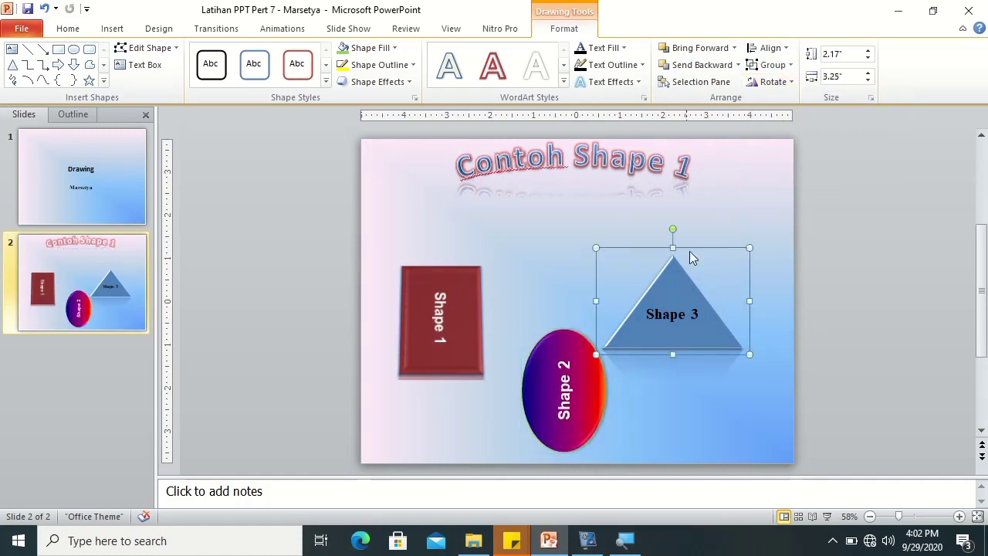
{"action": "left_click", "coordinate": [788, 83]}
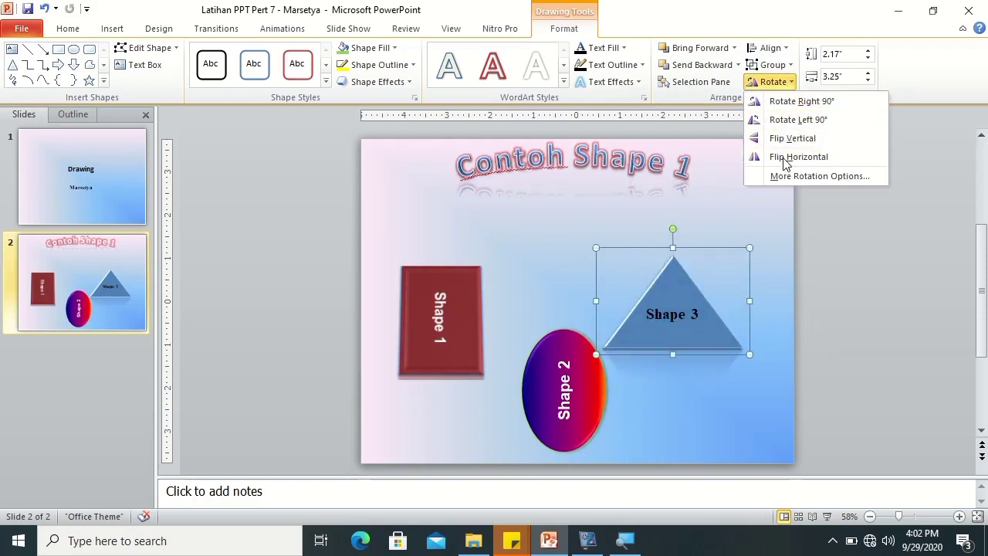
{"action": "left_click", "coordinate": [780, 139]}
{"action": "left_click", "coordinate": [565, 352]}
{"action": "left_click", "coordinate": [773, 82]}
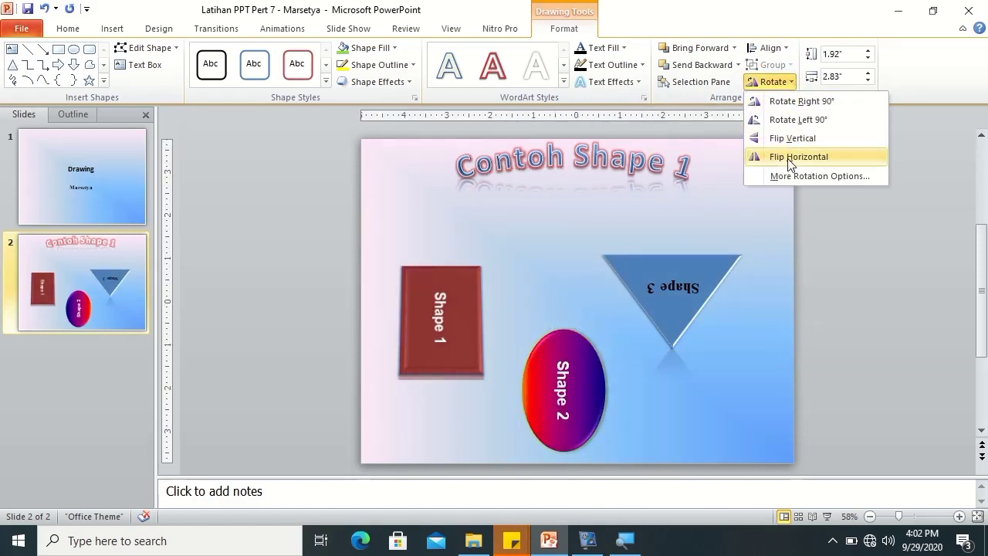
{"action": "left_click", "coordinate": [789, 160]}
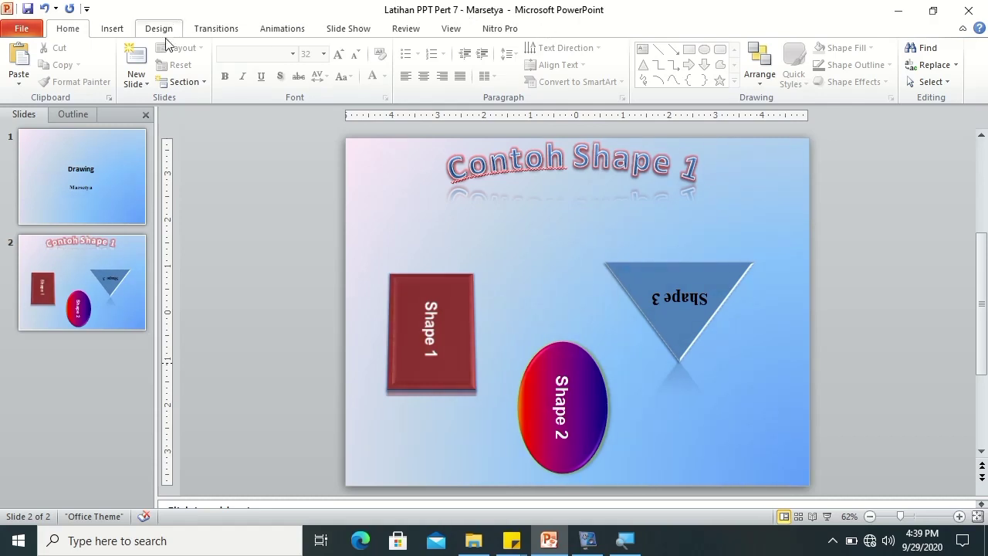
Add slide 3 using the Title and Content layout.
{"action": "left_click", "coordinate": [143, 85]}
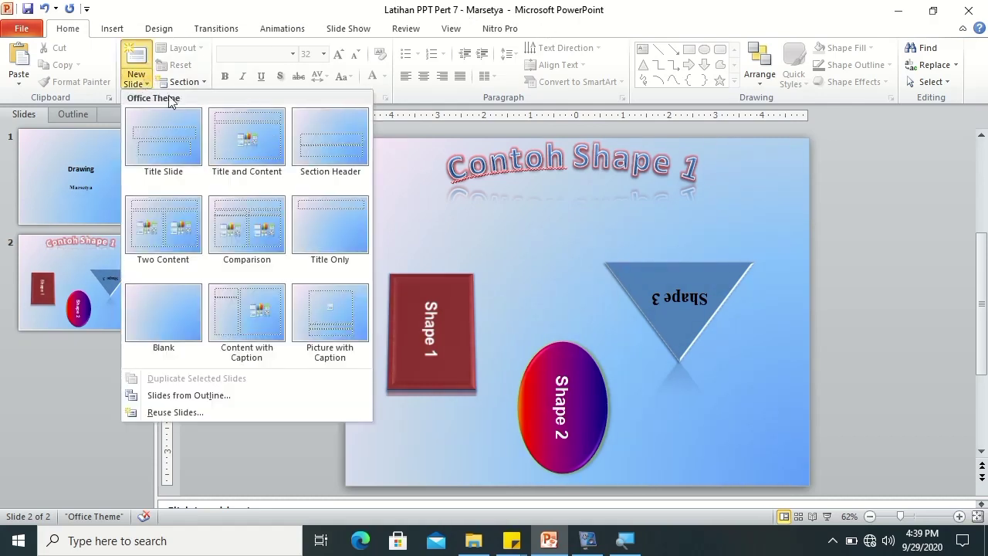
{"action": "left_click", "coordinate": [224, 129]}
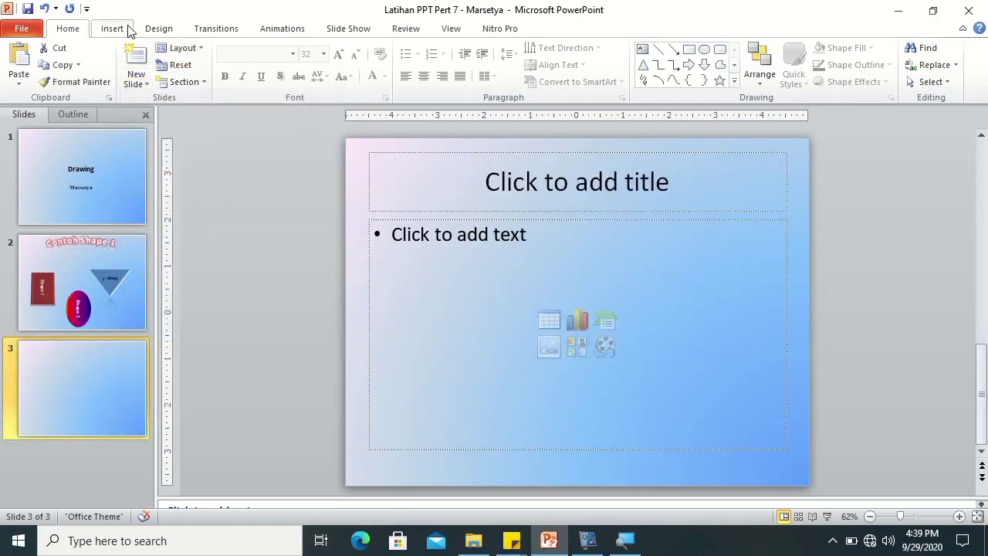
{"action": "scroll", "coordinate": [389, 58], "scroll_direction": "down", "scroll_amount": 1}
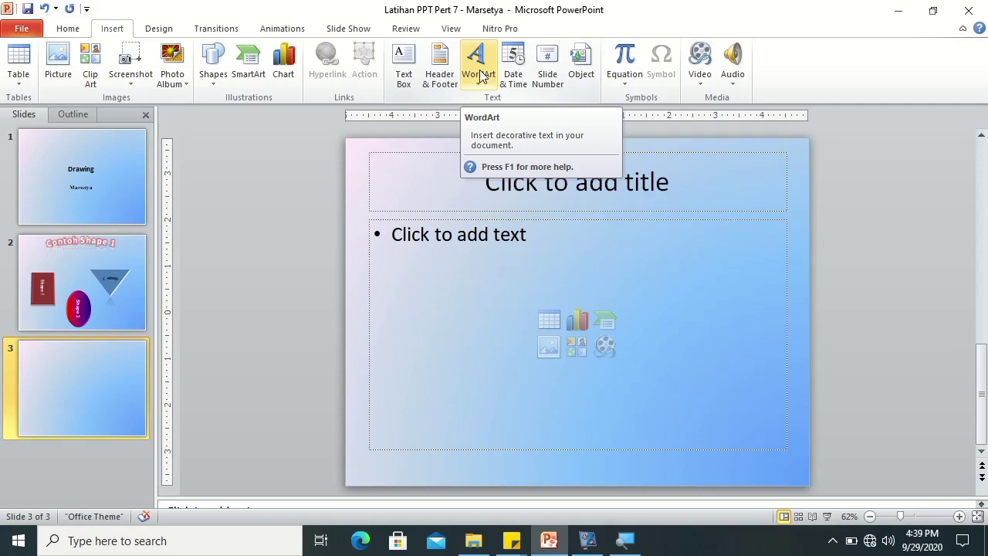
Insert WordArt reading 'Barisan Geometri' and move it up over the title placeholder.
{"action": "left_click", "coordinate": [480, 75]}
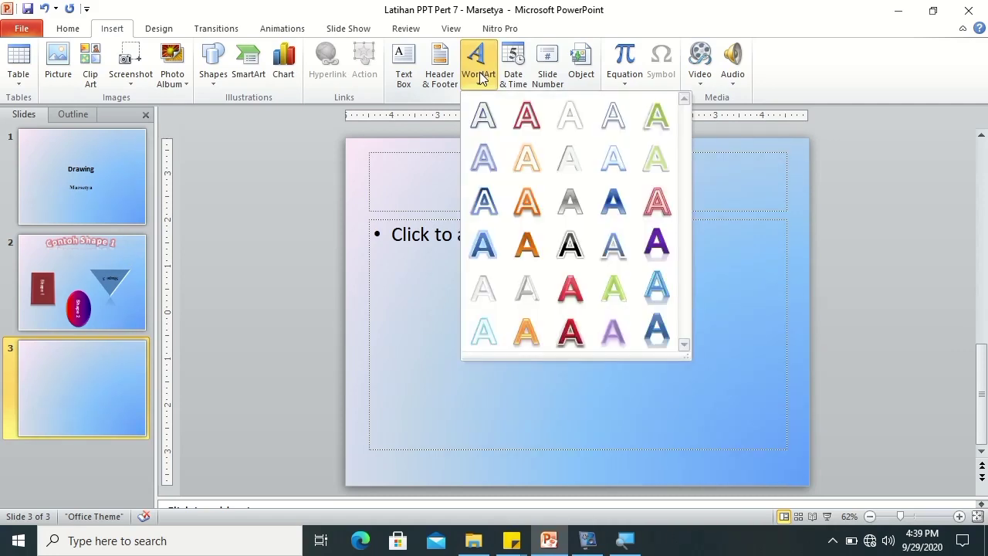
{"action": "left_click", "coordinate": [485, 232]}
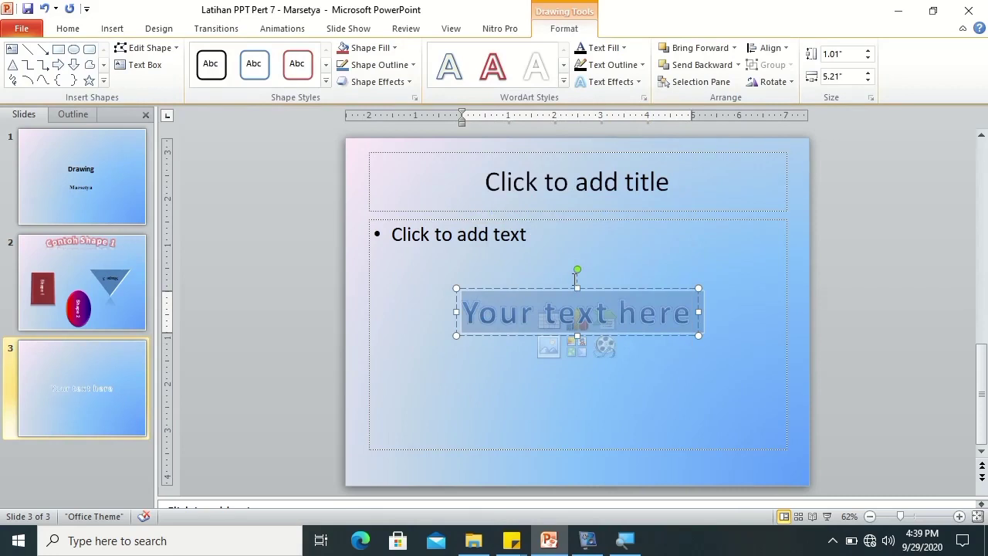
{"action": "type", "text": "Barisan"}
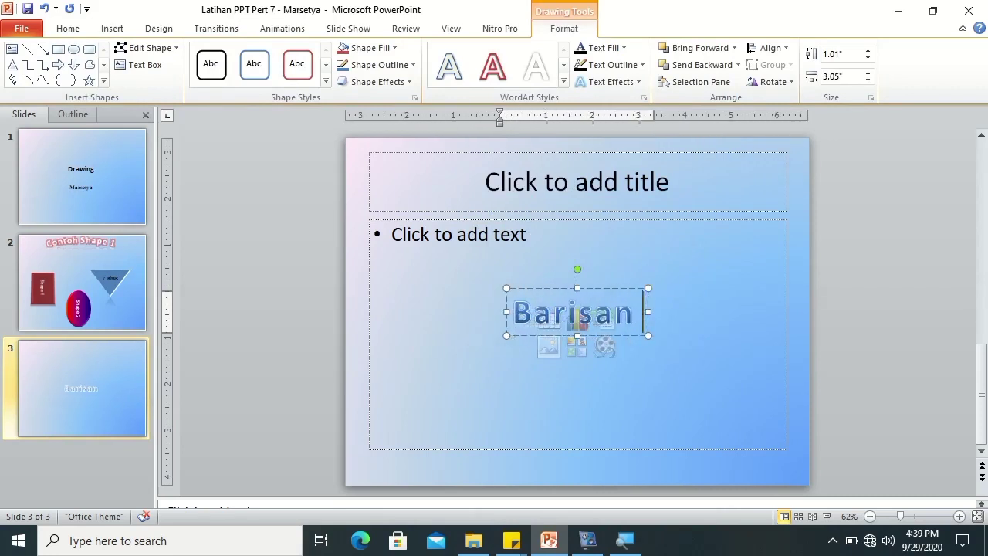
{"action": "type", "text": " Geometri"}
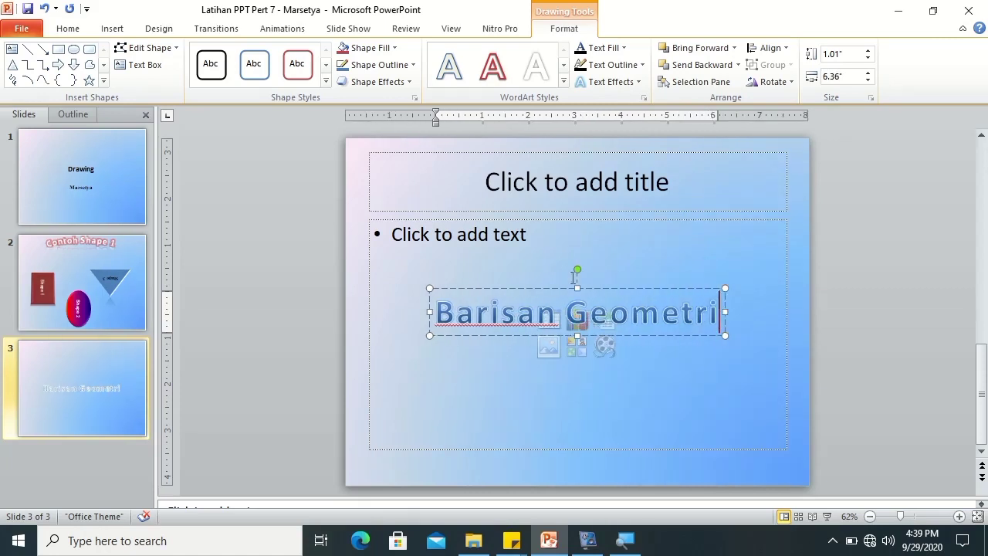
{"action": "left_click_drag", "start_coordinate": [579, 287], "coordinate": [589, 155]}
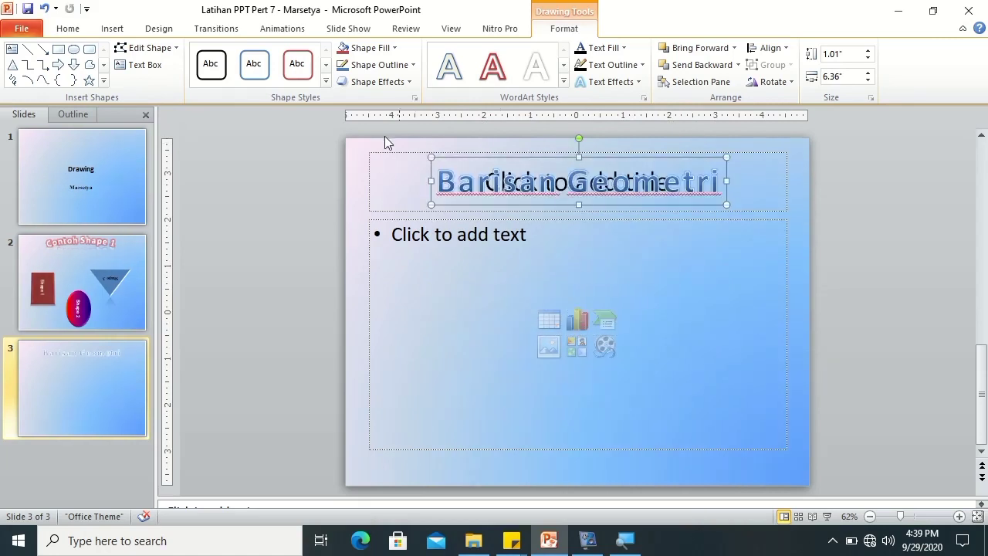
{"action": "left_click_drag", "start_coordinate": [431, 157], "coordinate": [368, 151]}
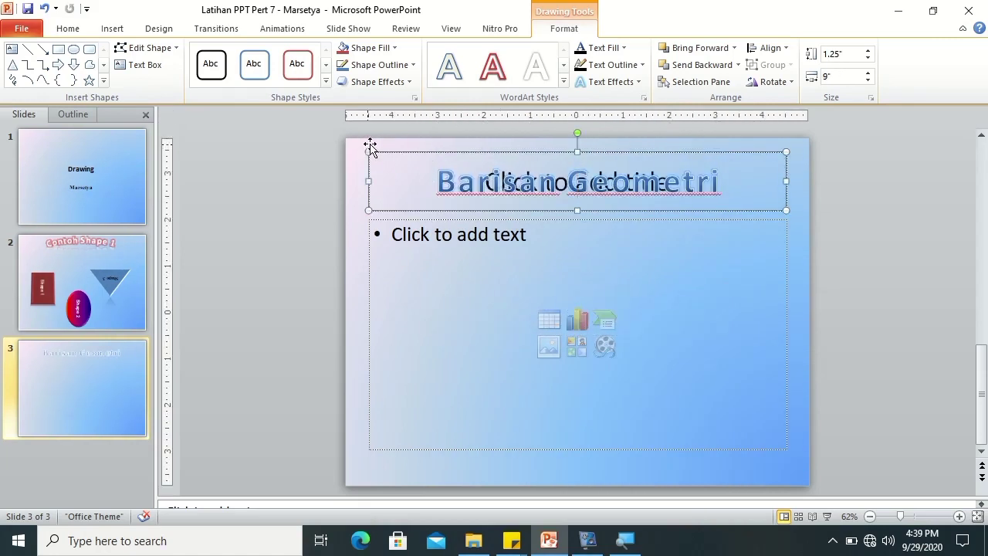
{"action": "key", "text": "Escape"}
Give the whole 'Barisan Geometri' text a Circle bevel and an Offset Bottom shadow.
{"action": "left_click", "coordinate": [461, 180]}
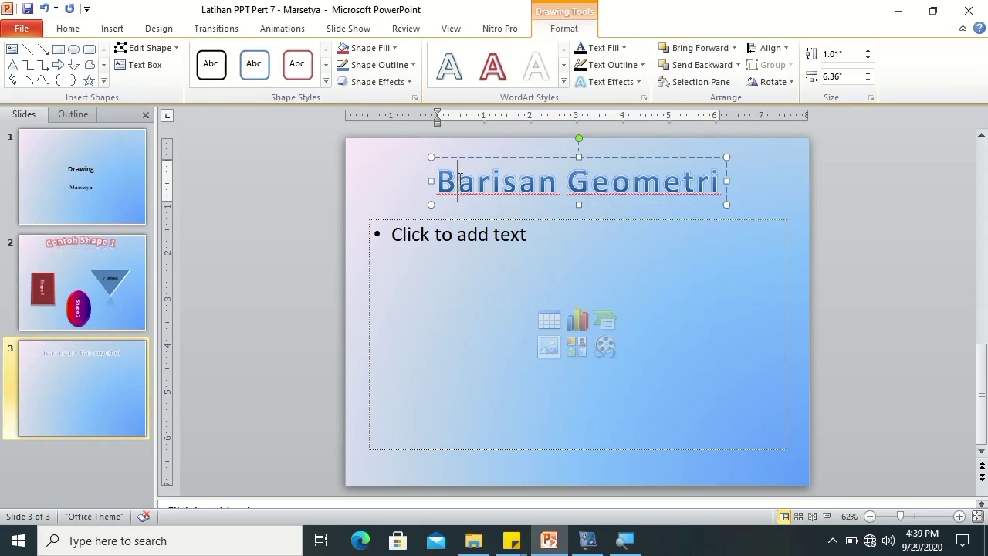
{"action": "key", "text": "ctrl+a"}
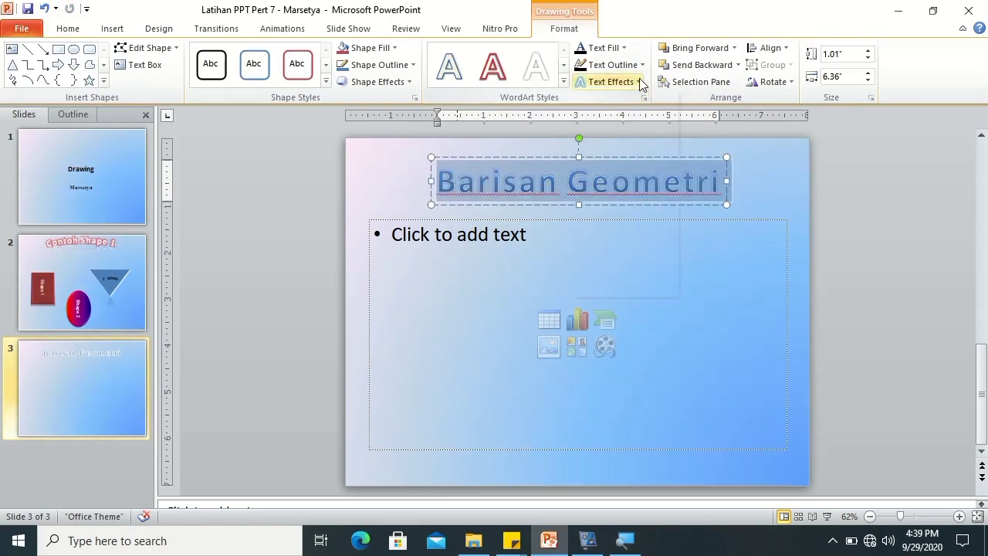
{"action": "left_click", "coordinate": [635, 82]}
{"action": "mouse_move", "coordinate": [637, 207]}
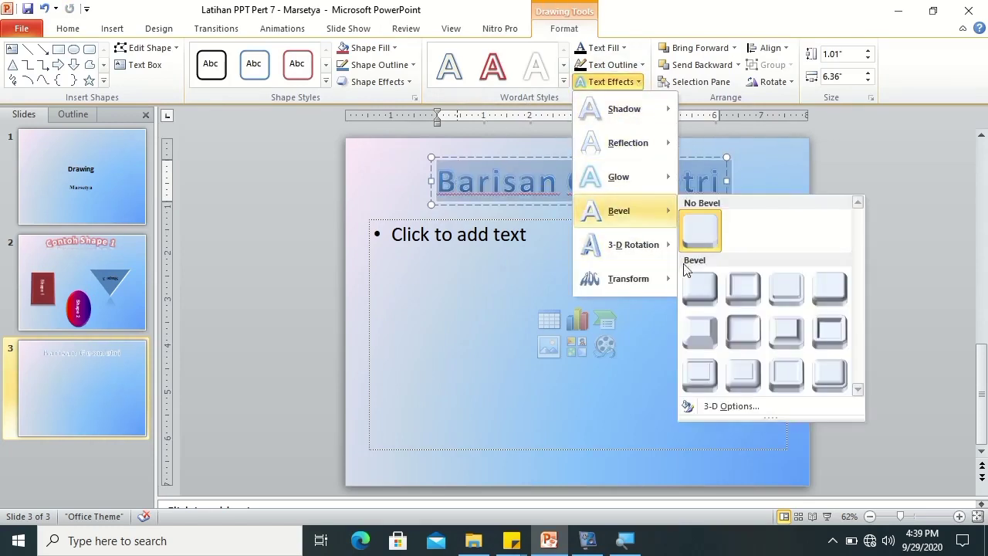
{"action": "left_click", "coordinate": [705, 285]}
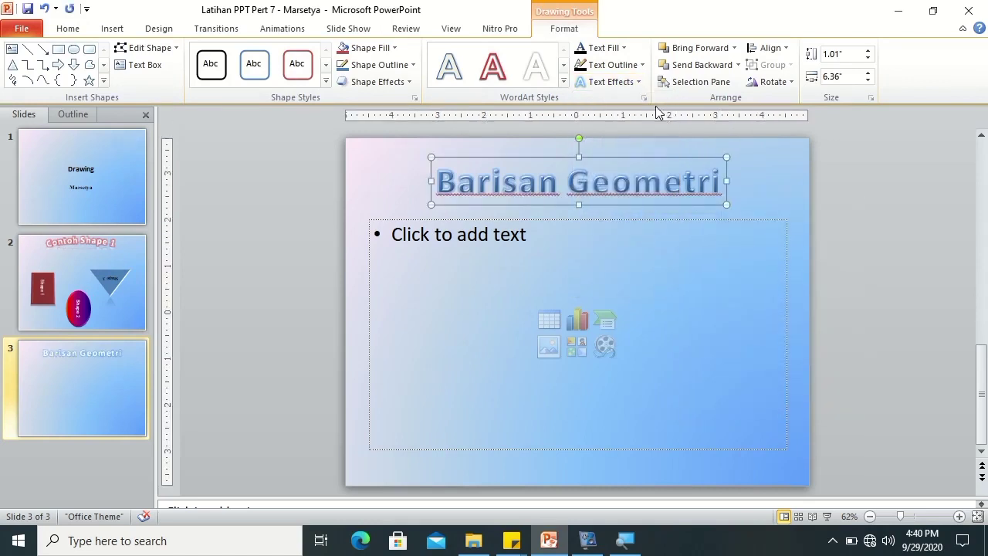
{"action": "left_click", "coordinate": [638, 82]}
{"action": "mouse_move", "coordinate": [649, 115]}
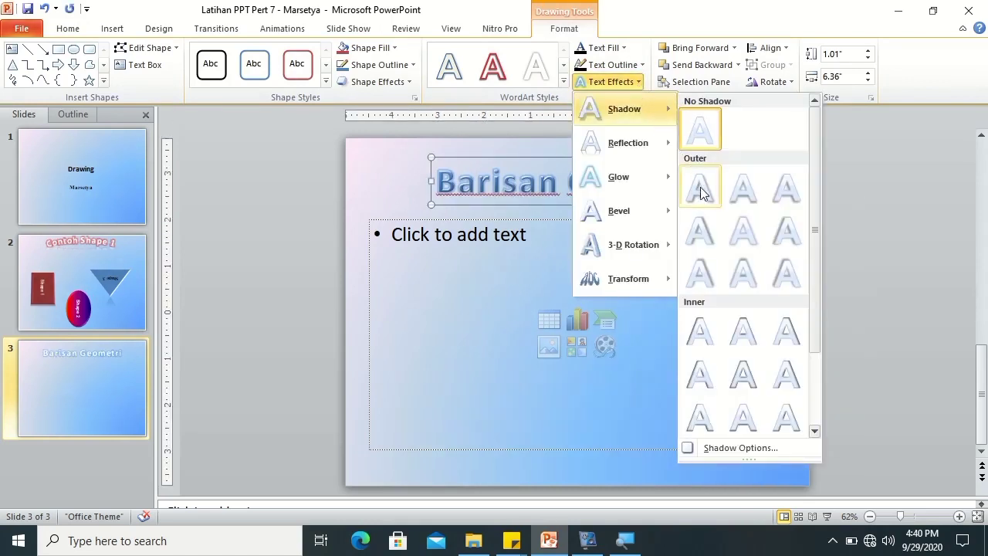
{"action": "left_click", "coordinate": [731, 197]}
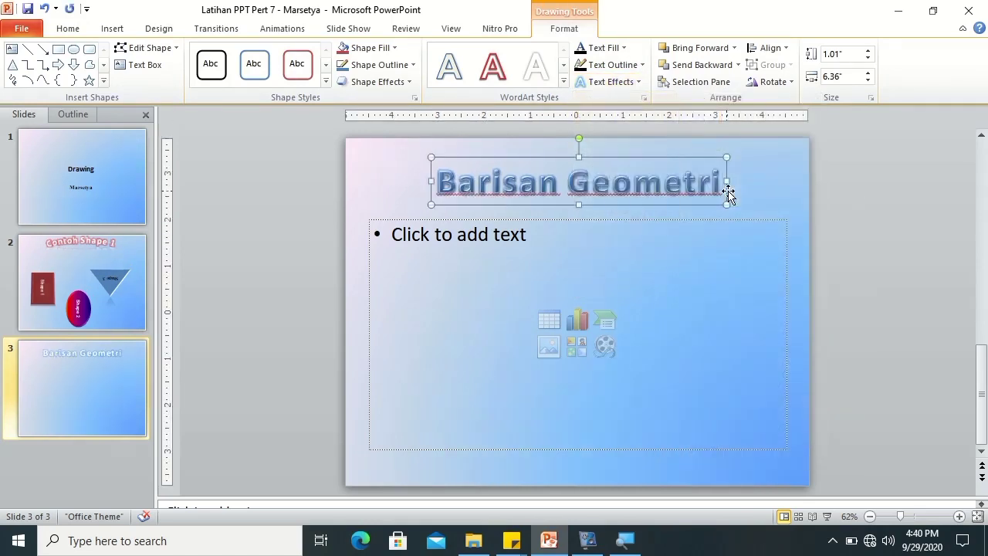
Add the first glow variation and a light Dark Blue, Text 2 fill to the title.
{"action": "left_click", "coordinate": [638, 82]}
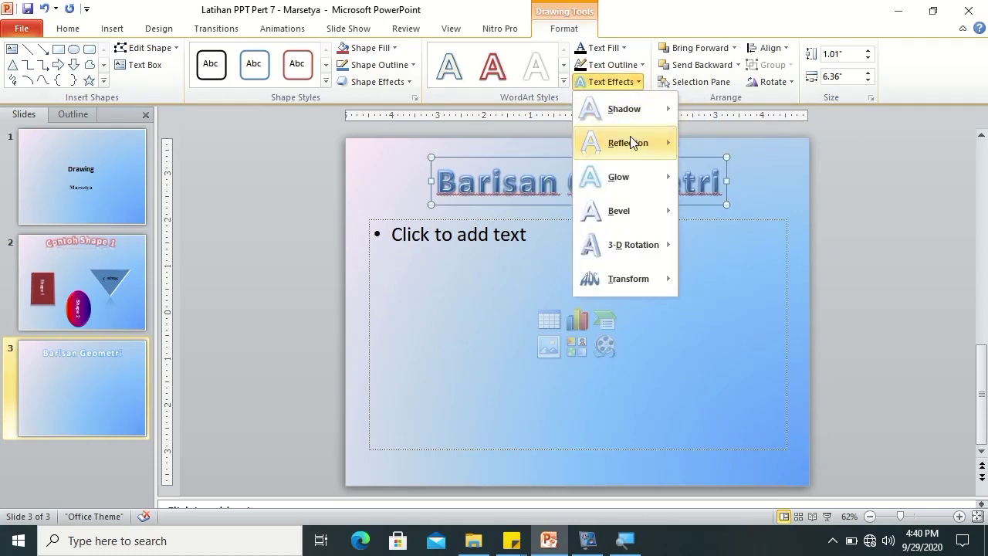
{"action": "mouse_move", "coordinate": [633, 140]}
{"action": "mouse_move", "coordinate": [631, 179]}
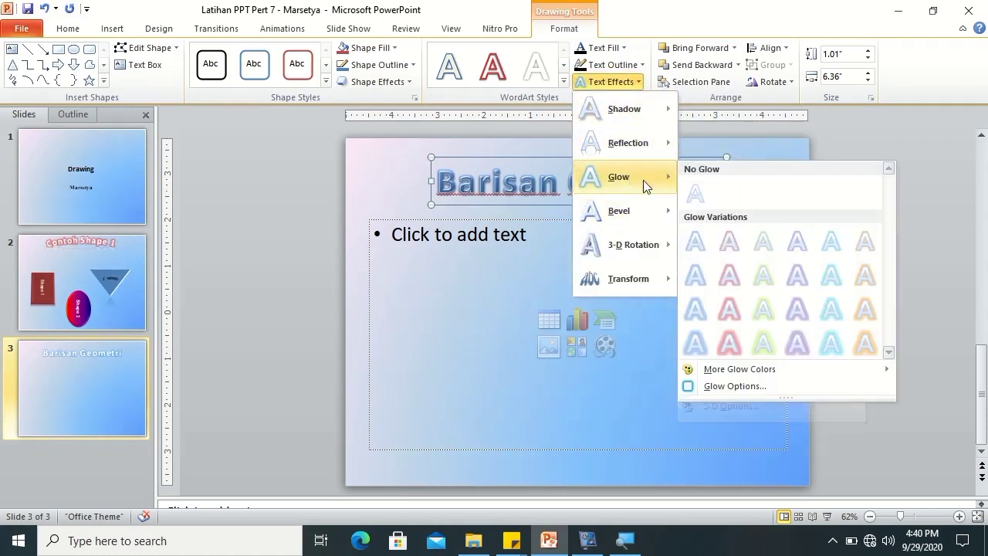
{"action": "left_click", "coordinate": [694, 252]}
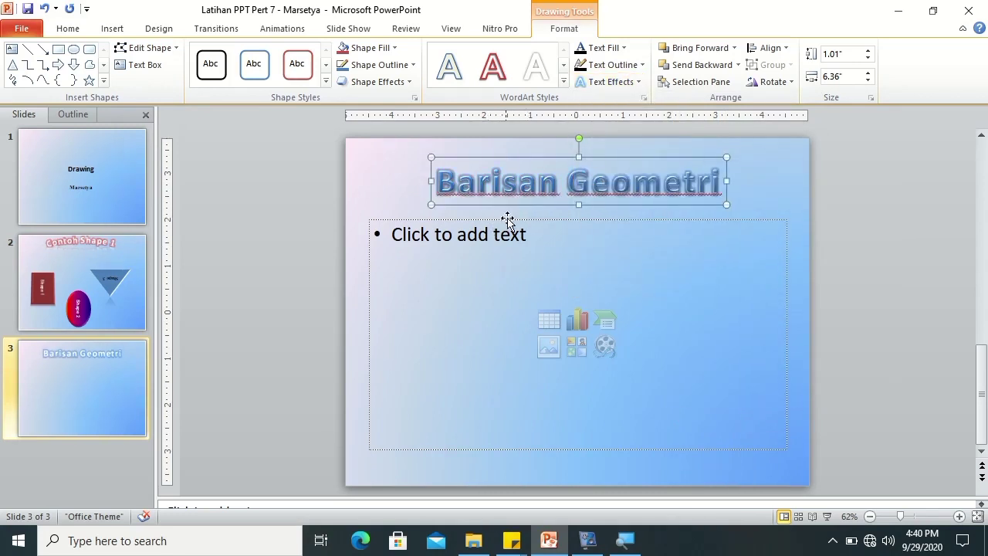
{"action": "left_click", "coordinate": [624, 49]}
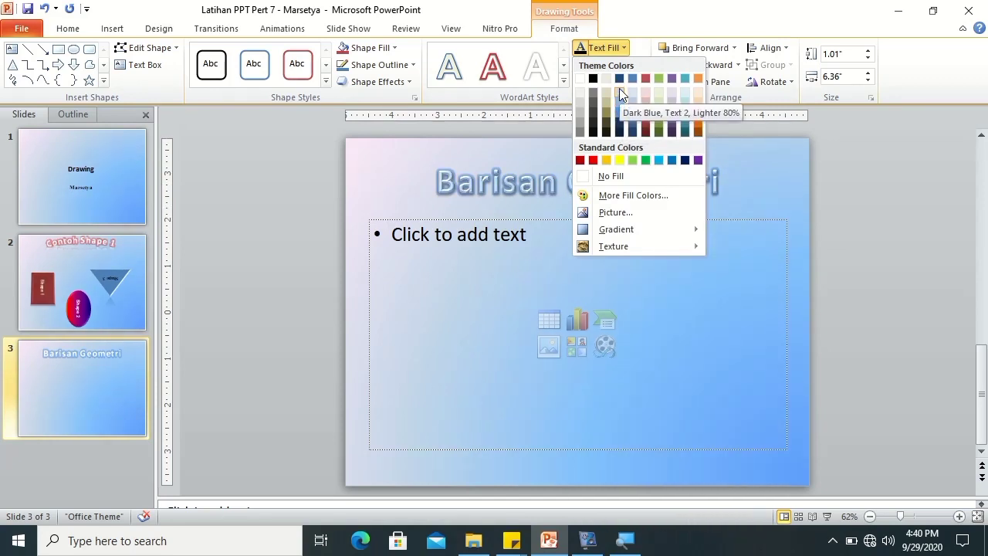
{"action": "left_click", "coordinate": [620, 88]}
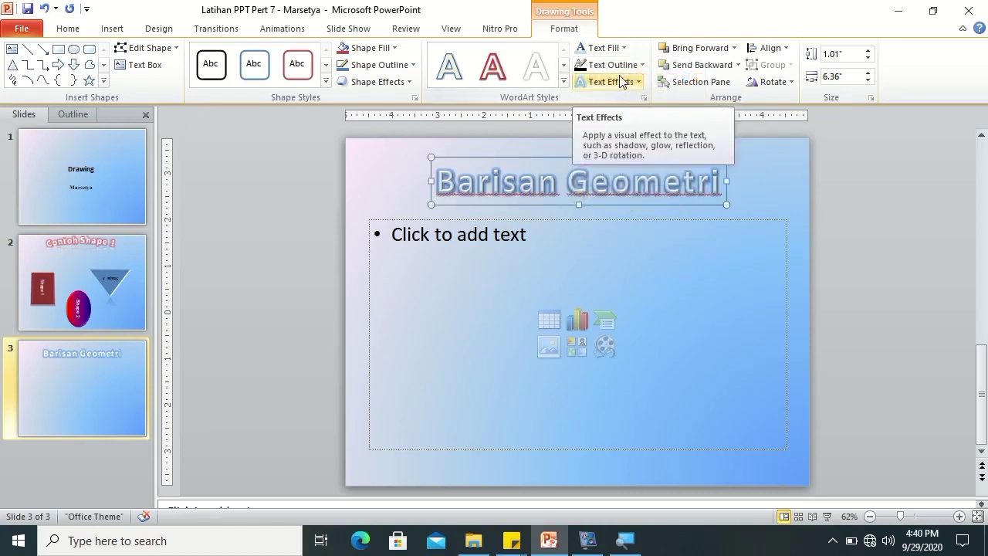
{"action": "left_click", "coordinate": [622, 47]}
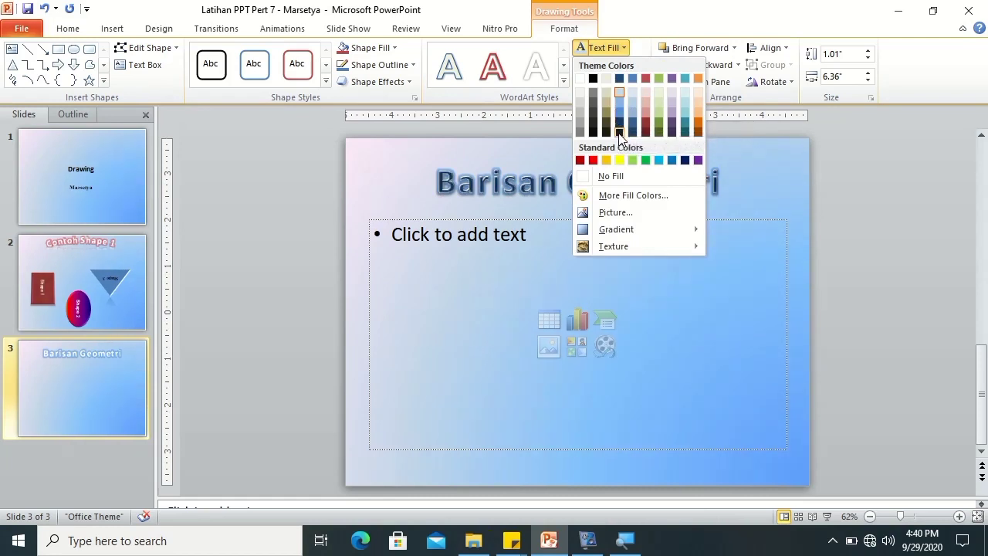
Type 'Merupakan barisan dengan pembanding antara' as the first bullet in the body placeholder.
{"action": "left_click", "coordinate": [620, 128]}
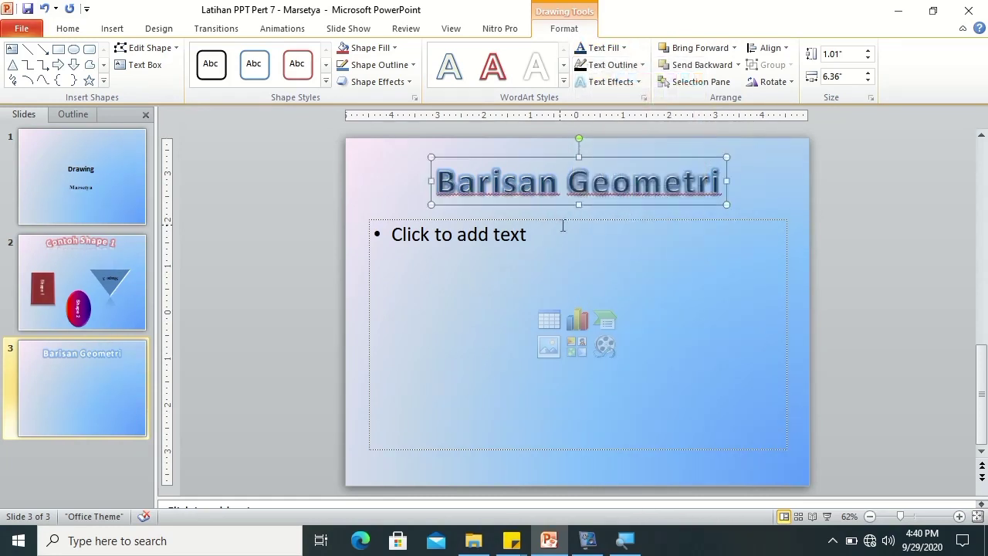
{"action": "left_click", "coordinate": [563, 225]}
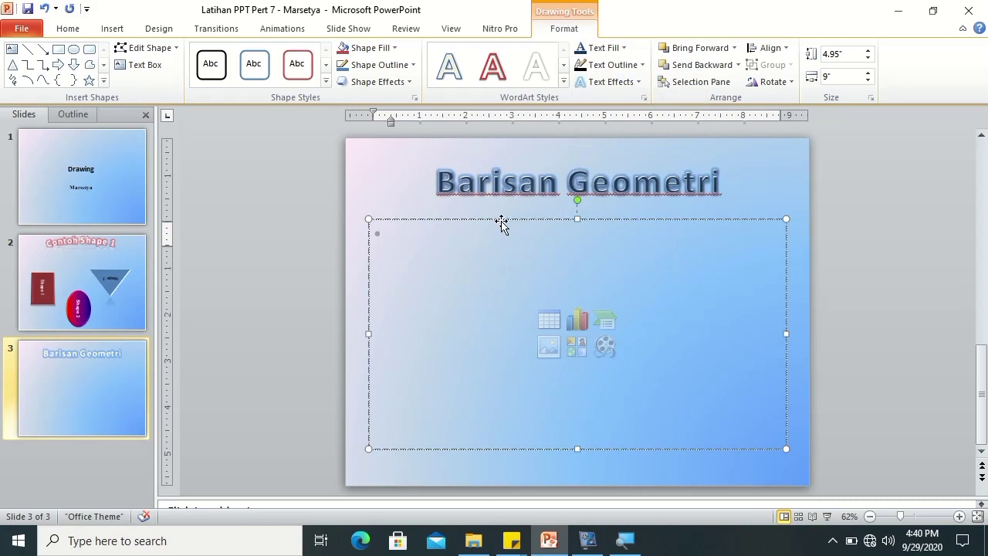
{"action": "type", "text": "Merupakan barisan dengan "}
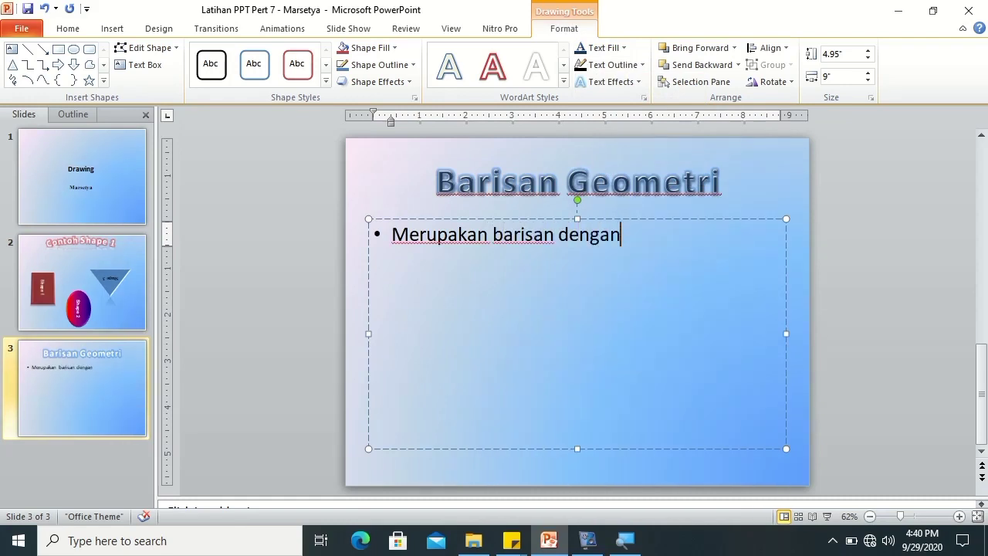
{"action": "type", "text": "pemban"}
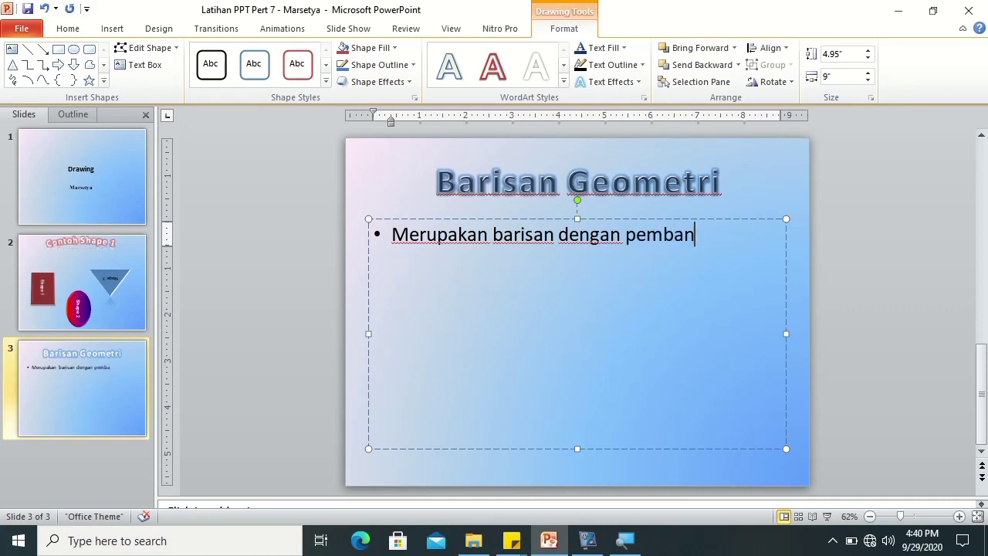
{"action": "type", "text": "ding antara"}
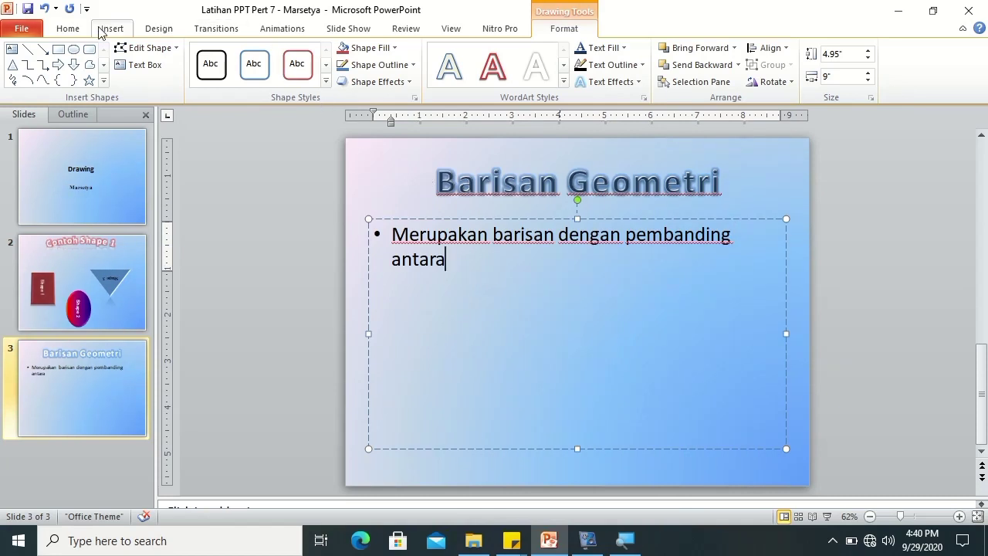
{"action": "left_click", "coordinate": [73, 28]}
Set the bullet text to Times New Roman, 30 pt, with justified alignment.
{"action": "triple_click", "coordinate": [484, 251]}
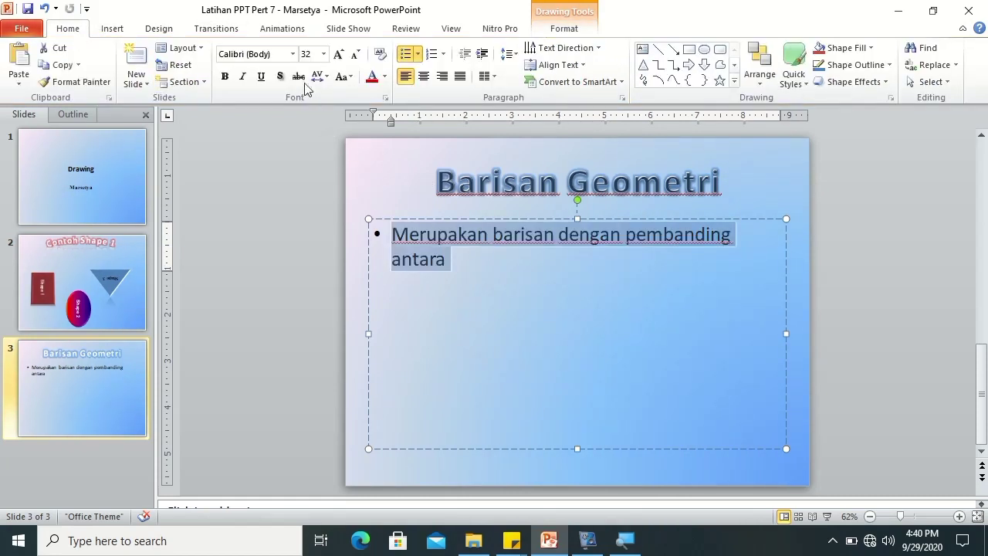
{"action": "left_click", "coordinate": [277, 54]}
{"action": "type", "text": "Times New Roman"}
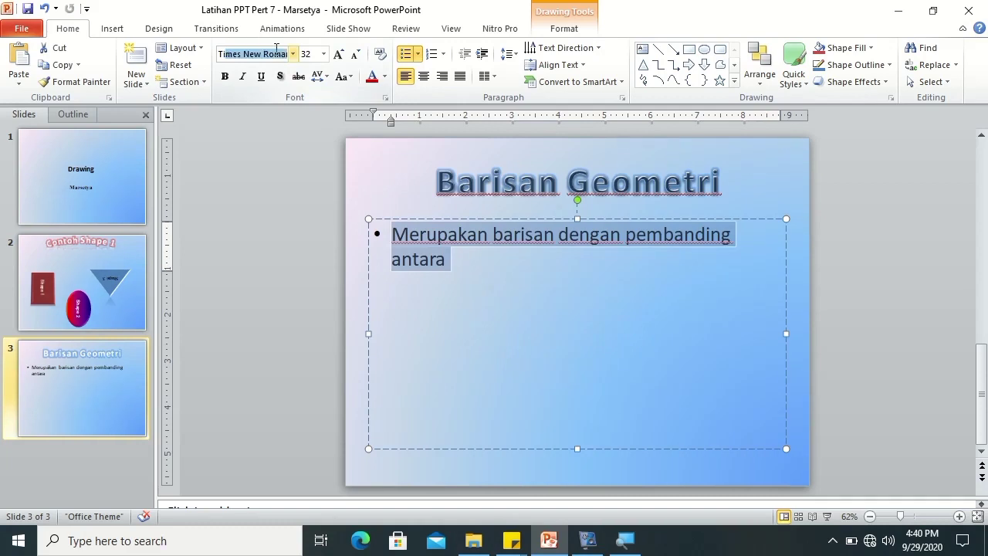
{"action": "key", "text": "Return"}
{"action": "left_click", "coordinate": [316, 53]}
{"action": "type", "text": "0"}
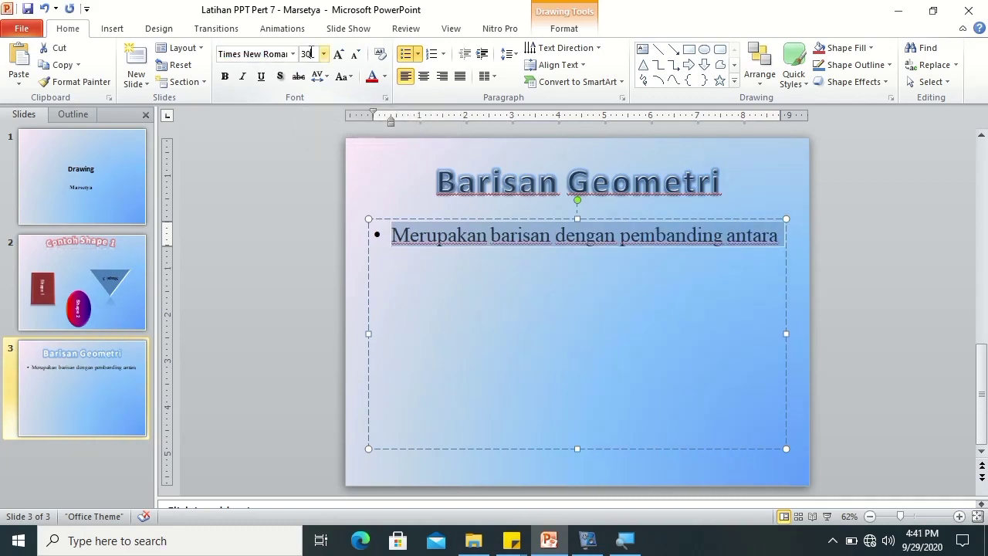
{"action": "key", "text": "Return"}
{"action": "left_click", "coordinate": [461, 76]}
{"action": "left_click", "coordinate": [759, 234]}
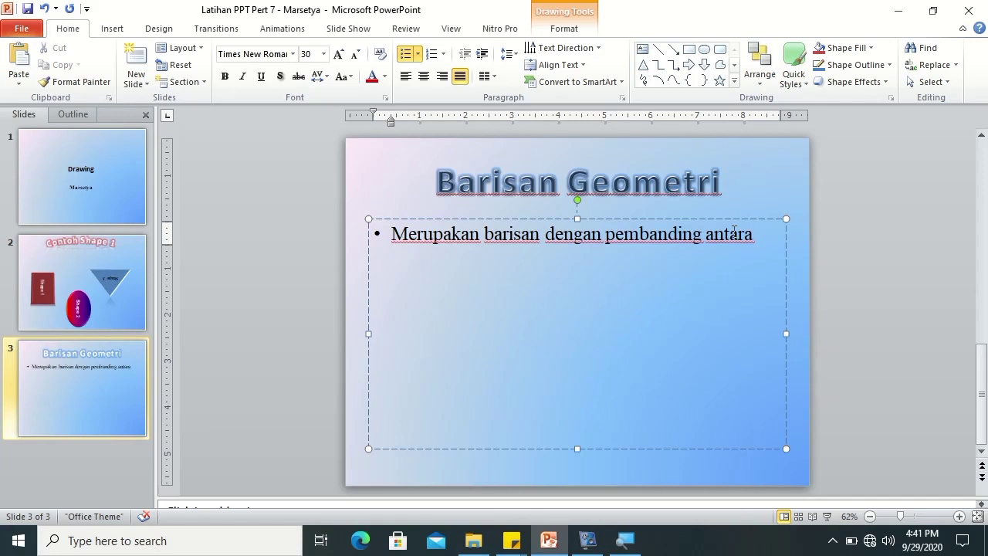
Finish the first bullet with 'dinamakan rasio (r).' and add a second bullet ending 'barisan geometri adalah'.
{"action": "type", "text": "duasuku berurutan"}
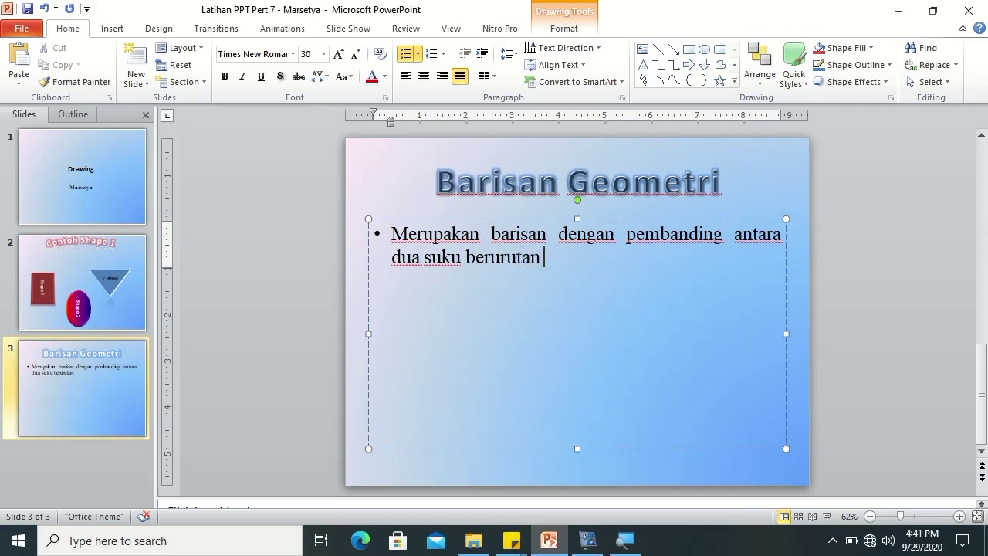
{"action": "type", "text": " selalu tetap."}
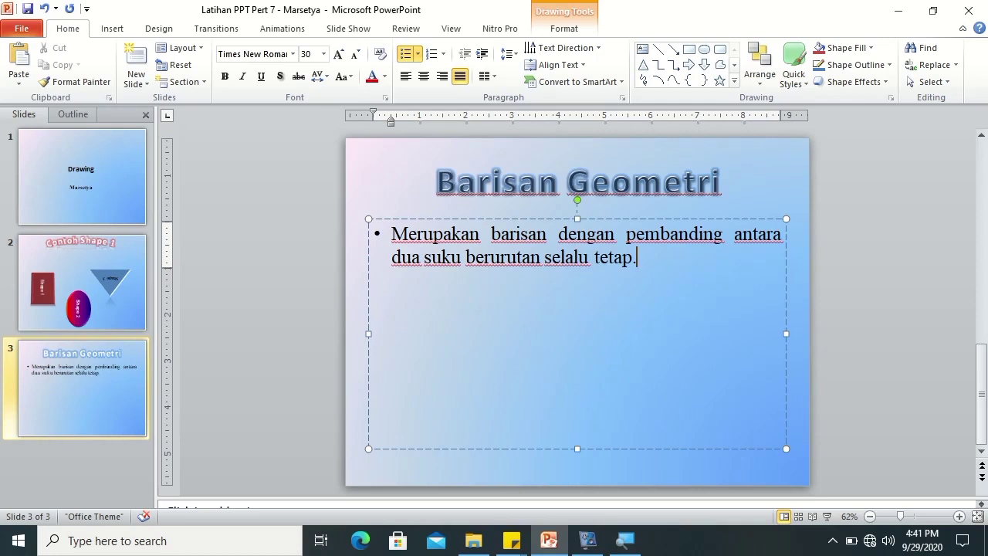
{"action": "type", "text": " pemban"}
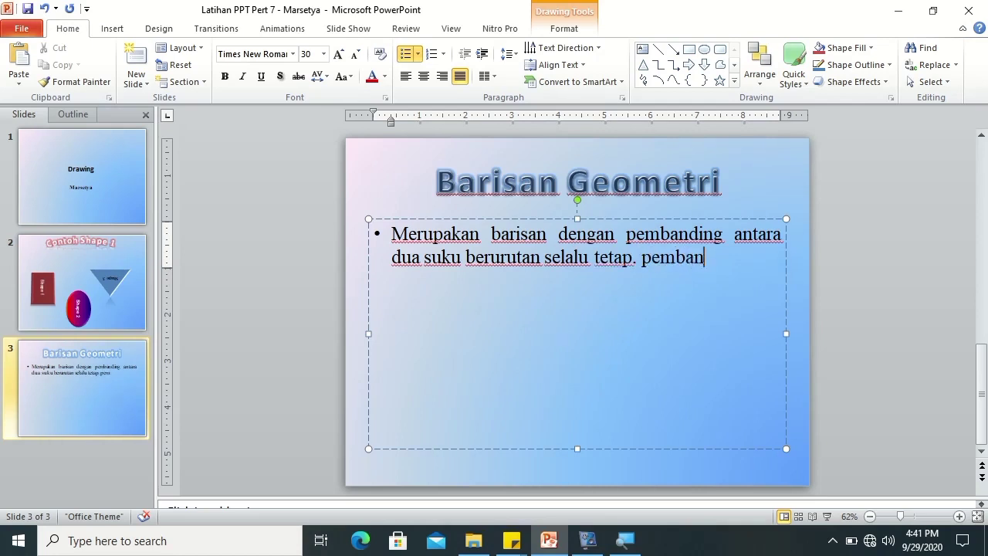
{"action": "type", "text": "ding"}
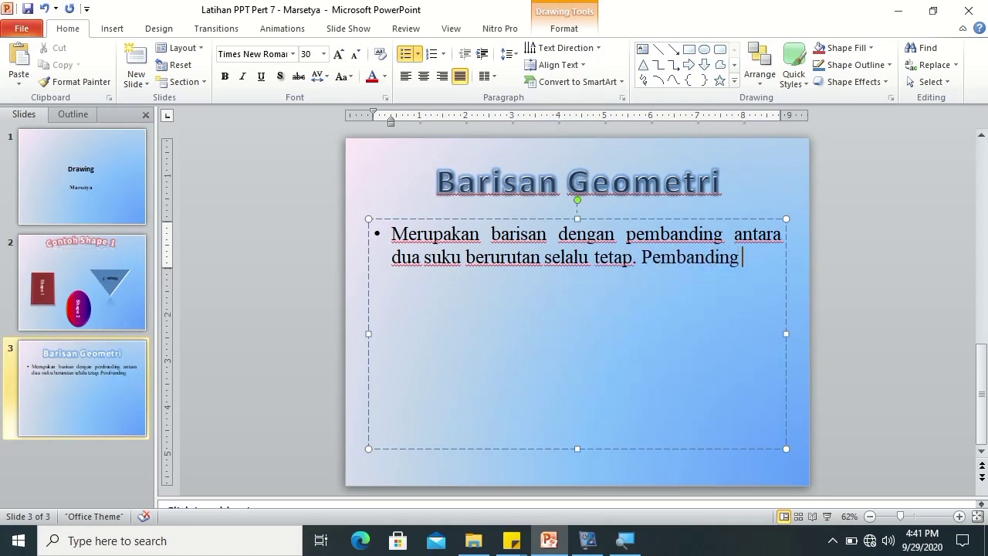
{"action": "type", "text": " dua suku"}
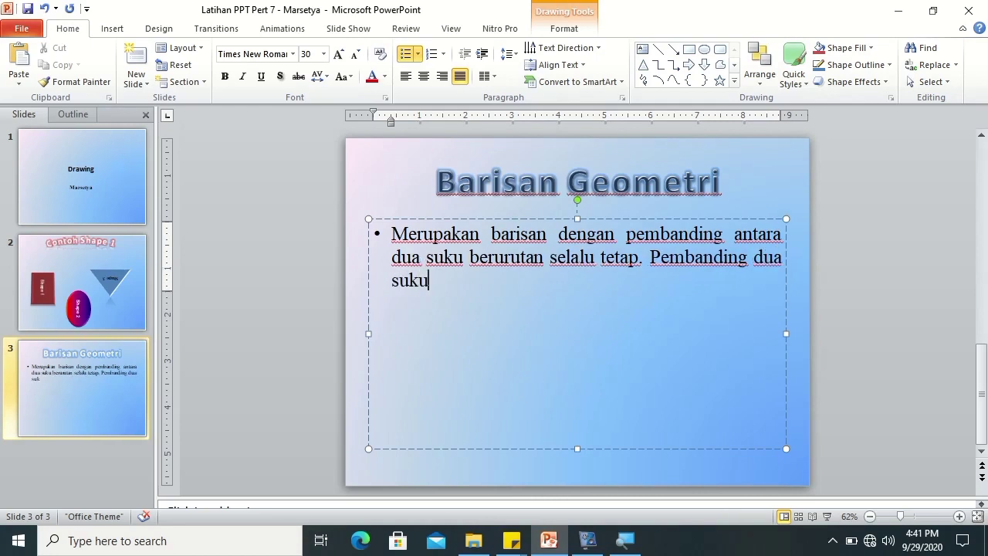
{"action": "type", "text": "berurutan"}
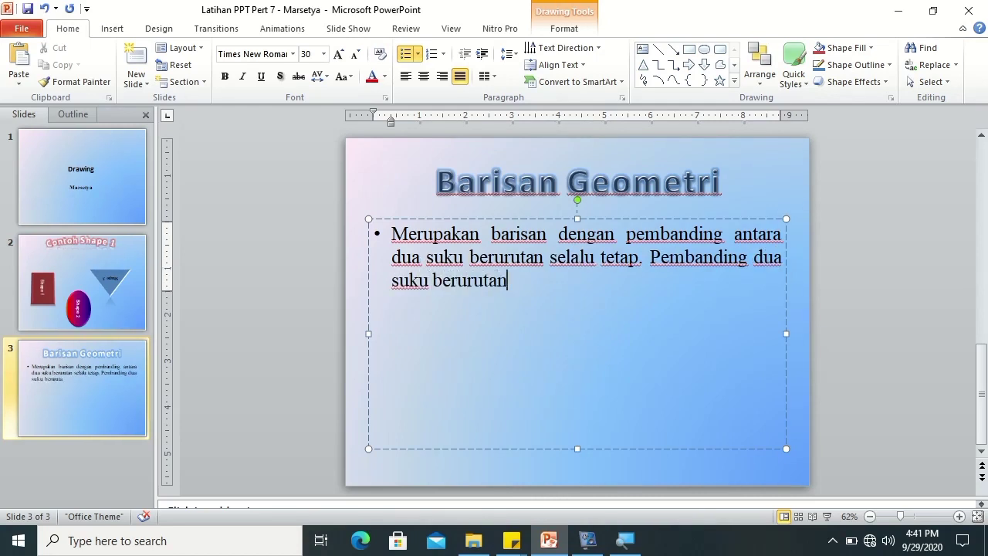
{"action": "type", "text": "tersebe"}
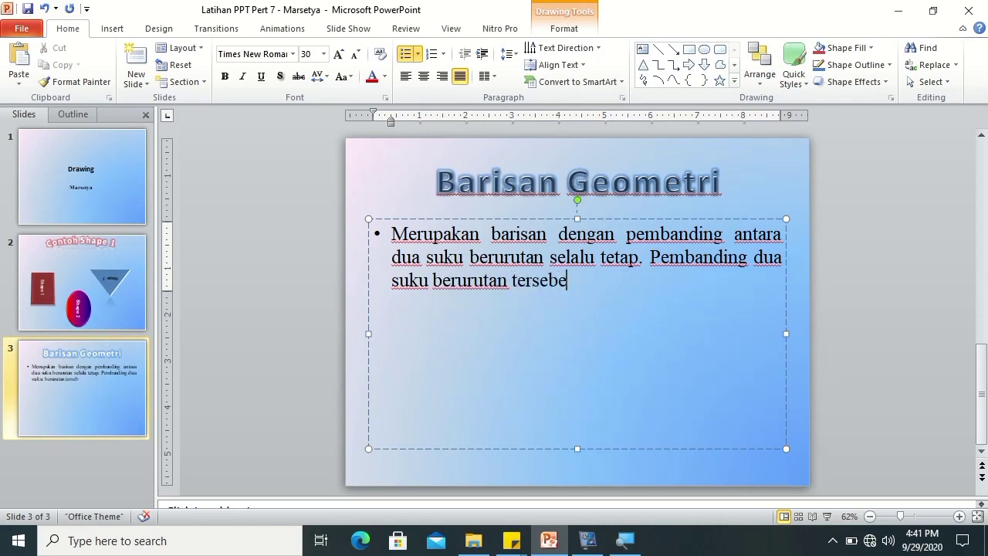
{"action": "type", "text": "ut"}
{"action": "type", "text": " dina"}
{"action": "type", "text": "makan "}
{"action": "type", "text": "ra "}
{"action": "type", "text": " (r)"}
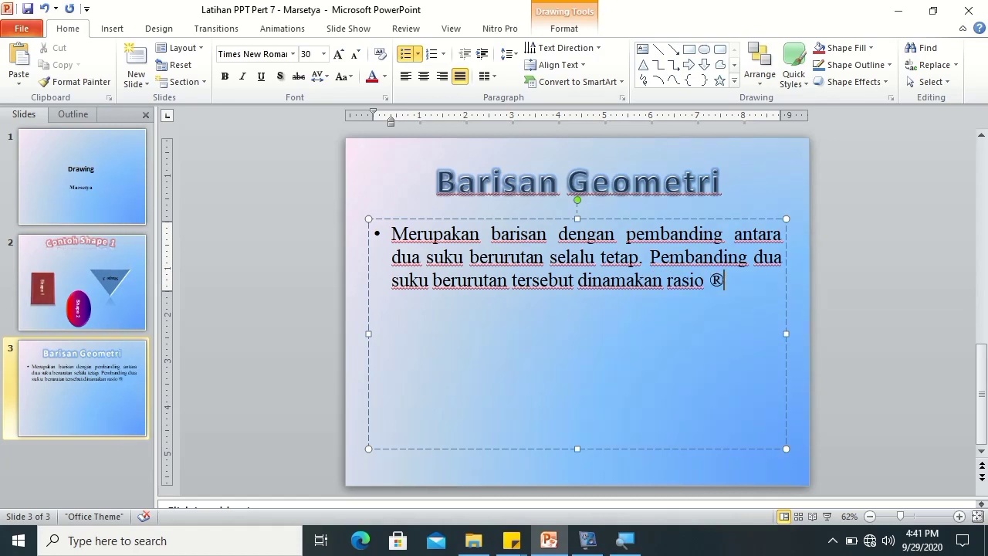
{"action": "key", "text": "ctrl+z"}
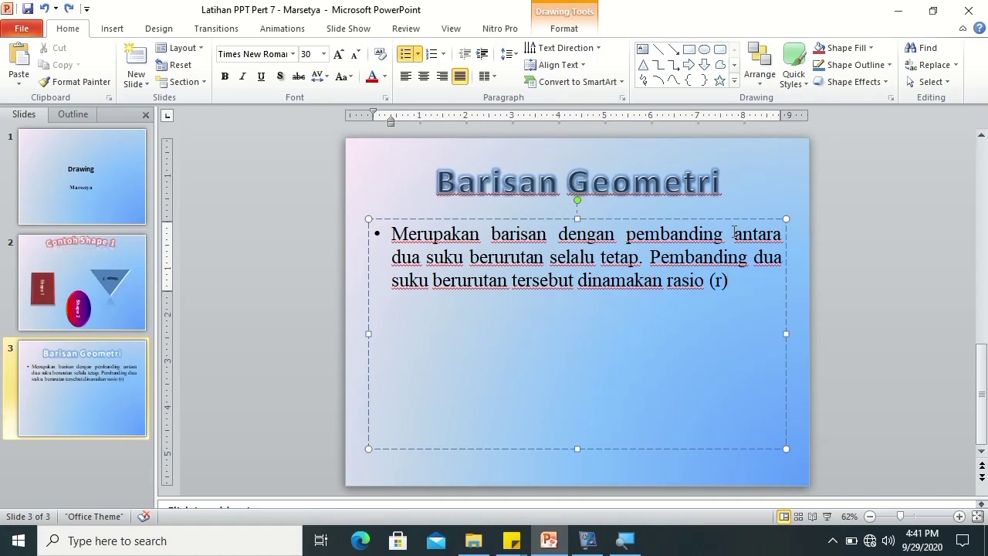
{"action": "key", "text": "Return"}
{"action": "type", "text": "Jika"}
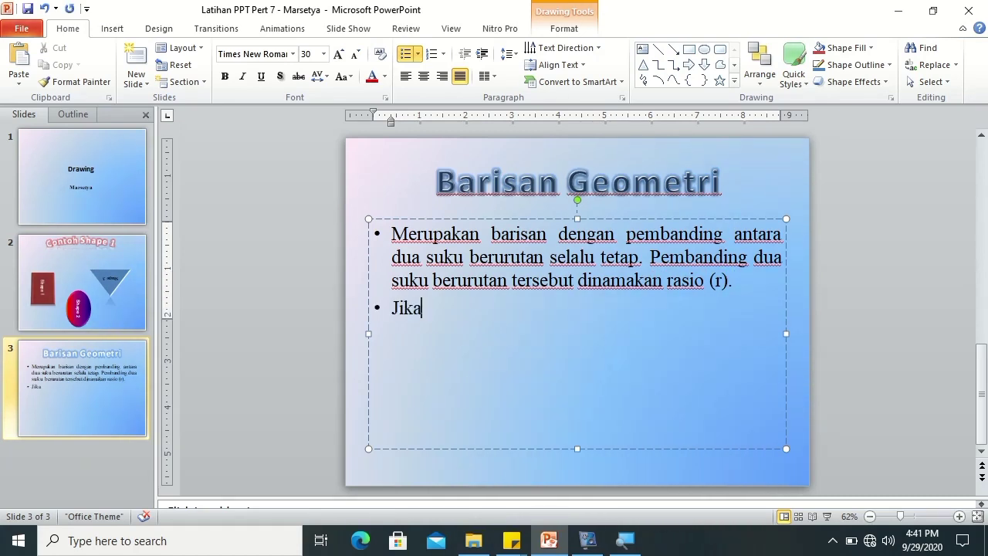
{"action": "type", "text": " suku pe "}
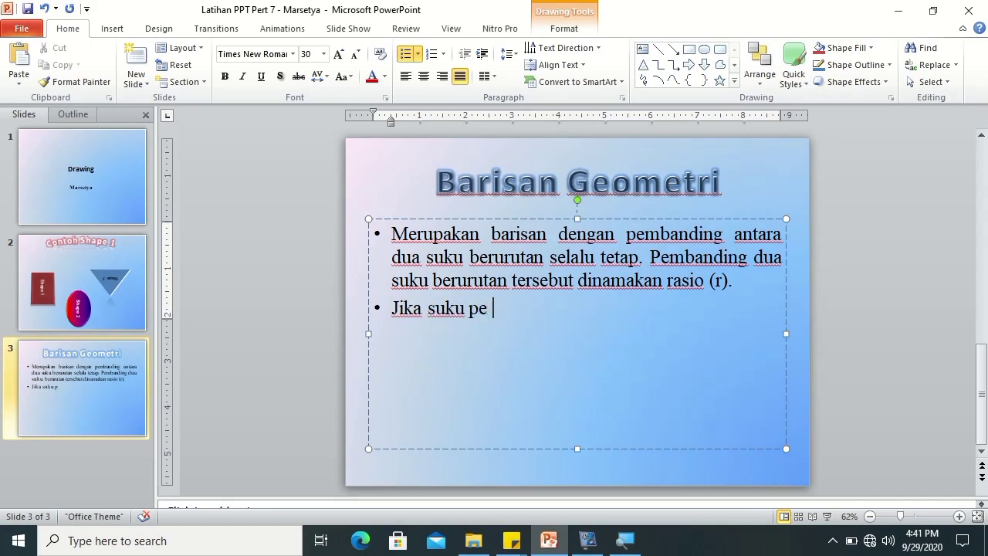
{"action": "type", "text": "rtama dinyatakan"}
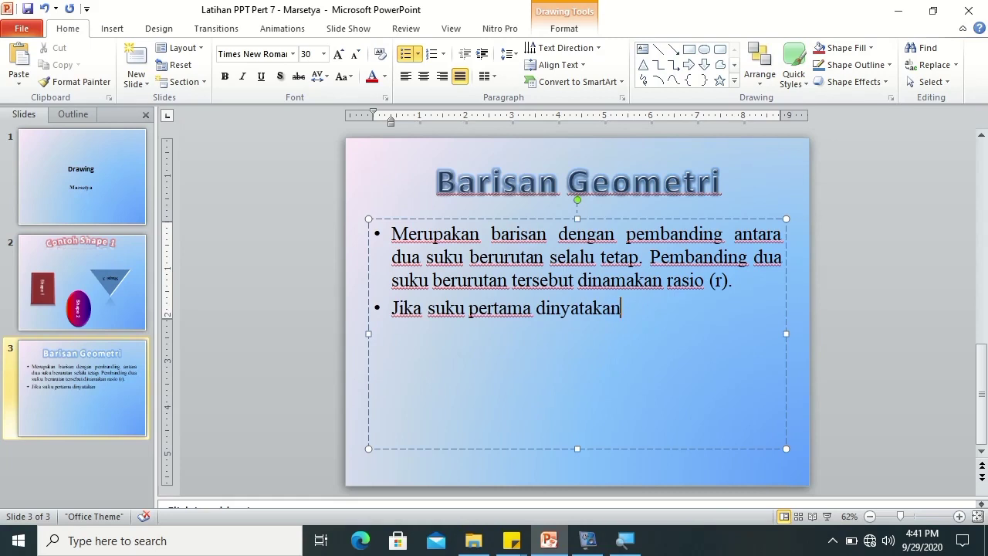
{"action": "type", "text": " dengan a, maka bentuk umum"}
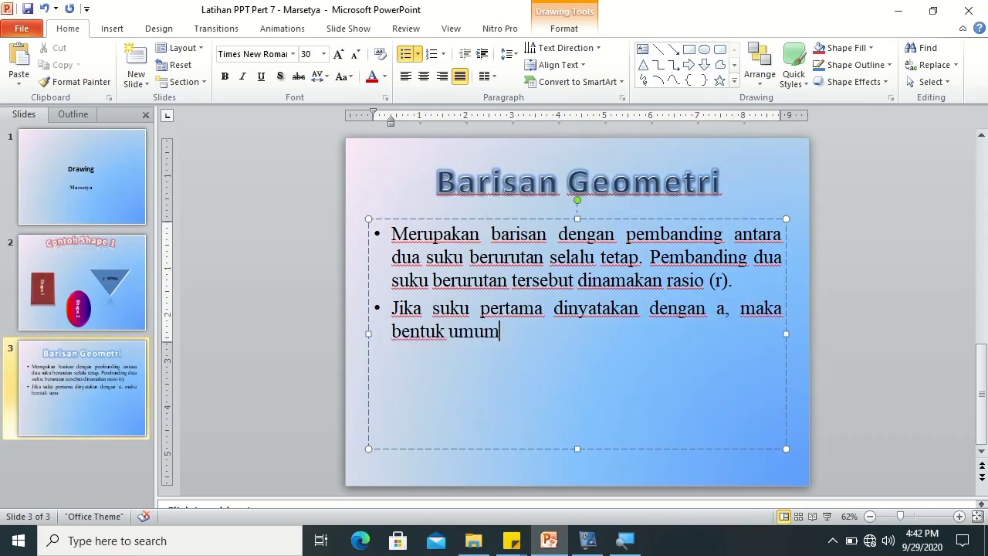
{"action": "type", "text": "barisan ge"}
{"action": "type", "text": "metr"}
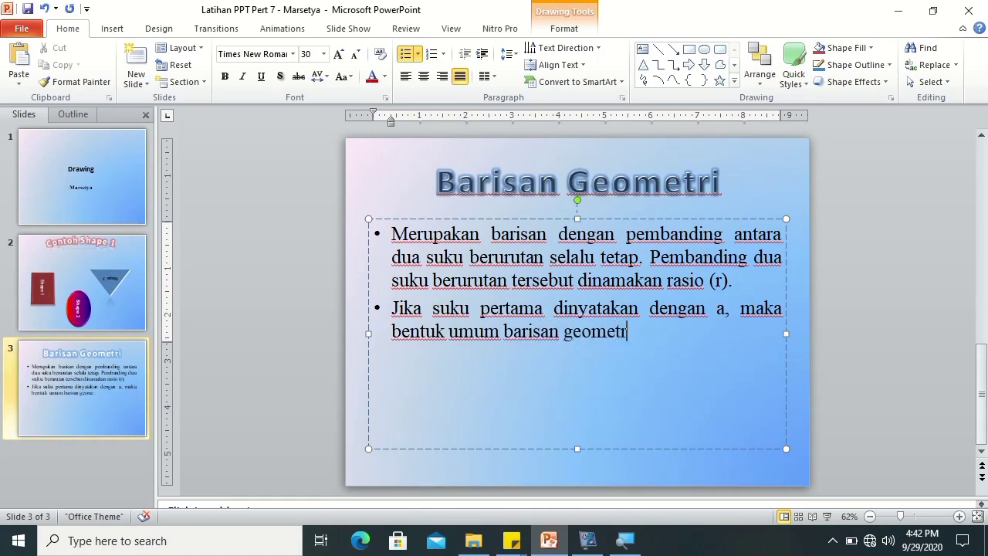
{"action": "type", "text": "adalah"}
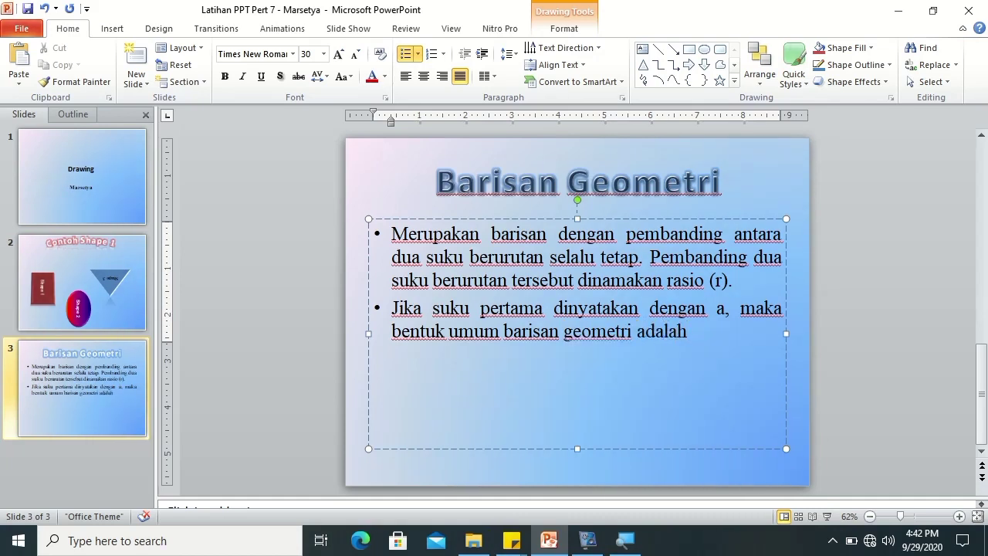
{"action": "left_click", "coordinate": [763, 281]}
Insert a new equation starting with 'r' on an empty line between the bullets.
{"action": "key", "text": "Return"}
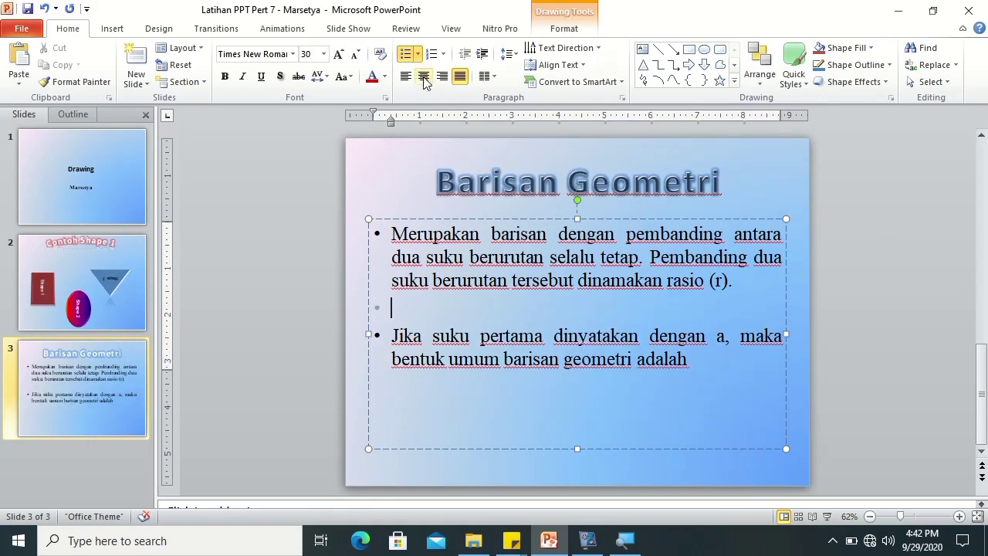
{"action": "left_click", "coordinate": [111, 34]}
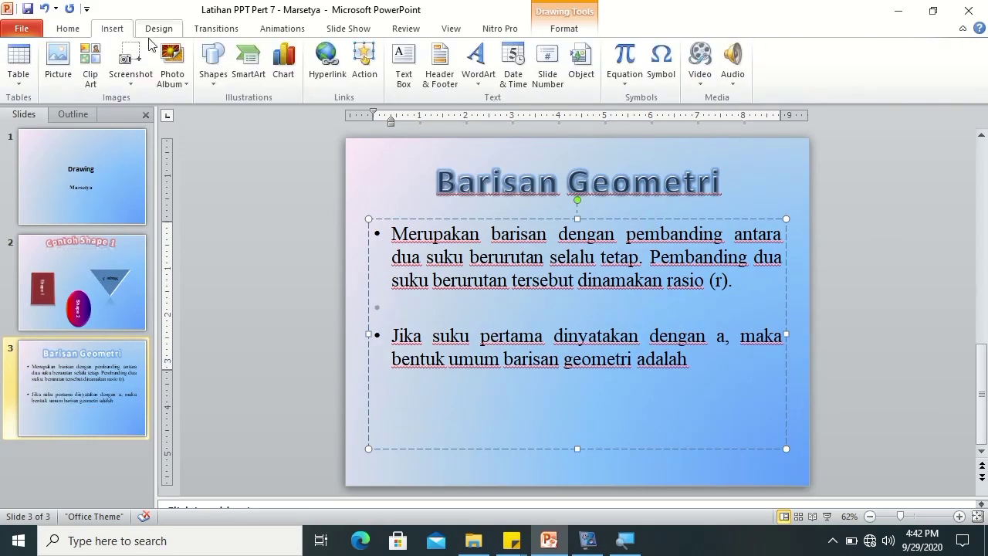
{"action": "left_click", "coordinate": [627, 86]}
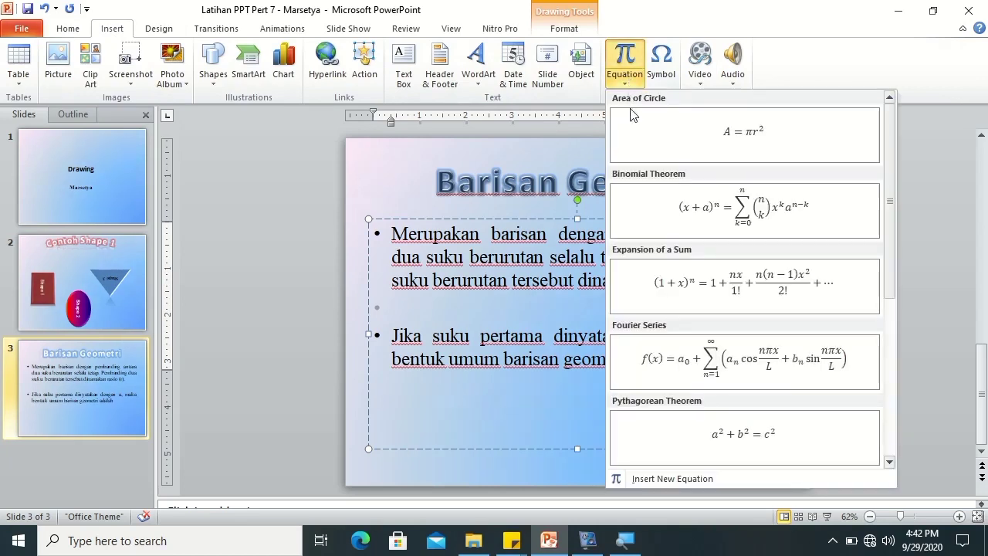
{"action": "left_click", "coordinate": [708, 480]}
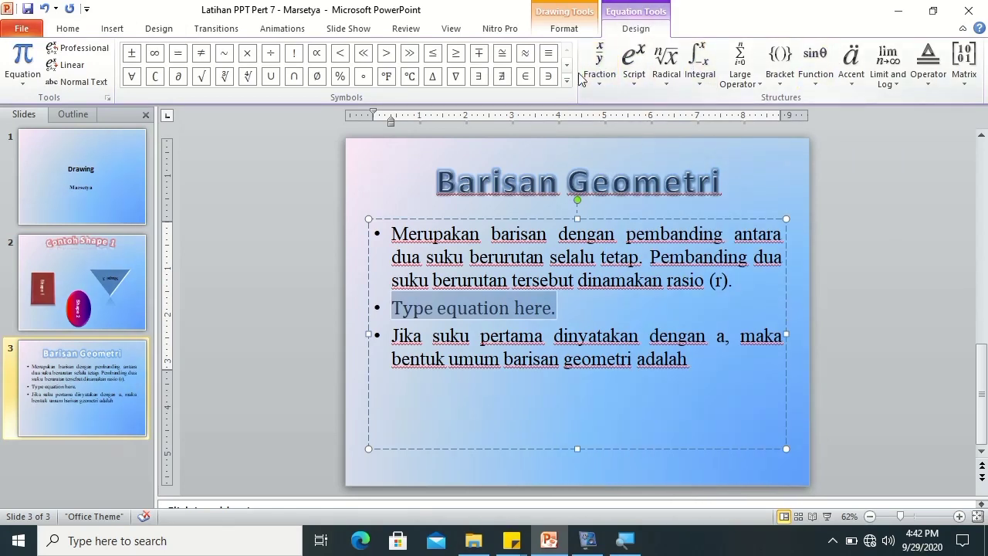
{"action": "type", "text": "r ="}
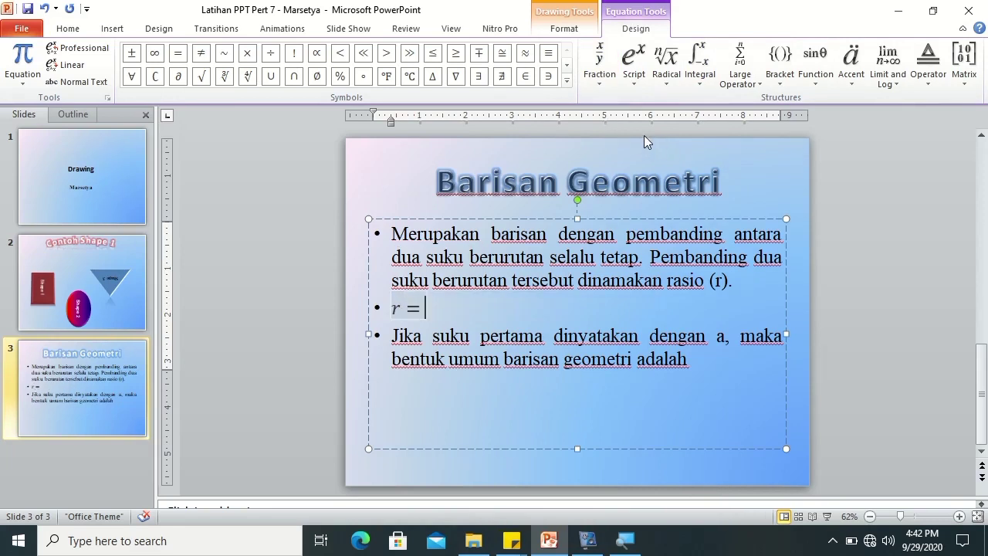
Insert a stacked fraction after r = with Uₙ as its subscripted numerator.
{"action": "left_click", "coordinate": [602, 80]}
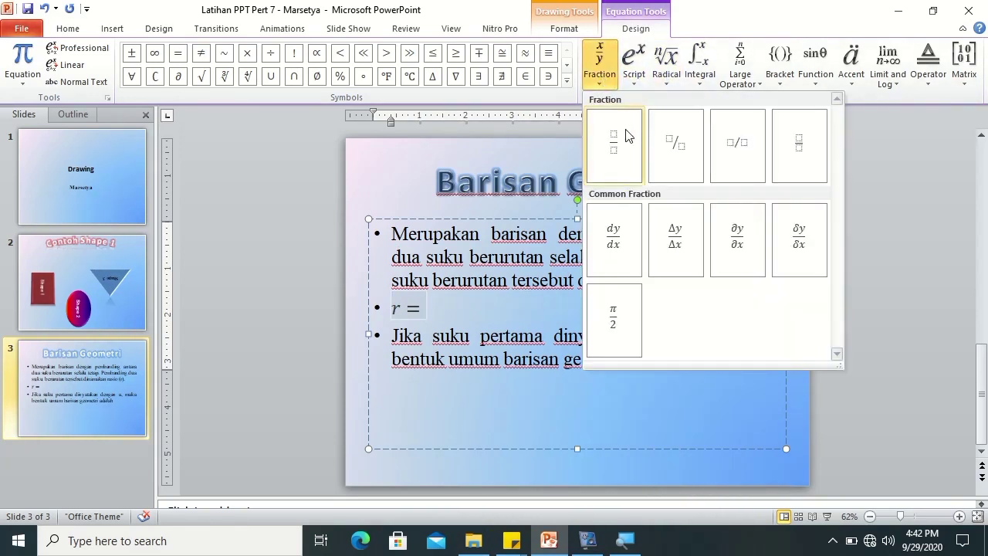
{"action": "left_click", "coordinate": [612, 151]}
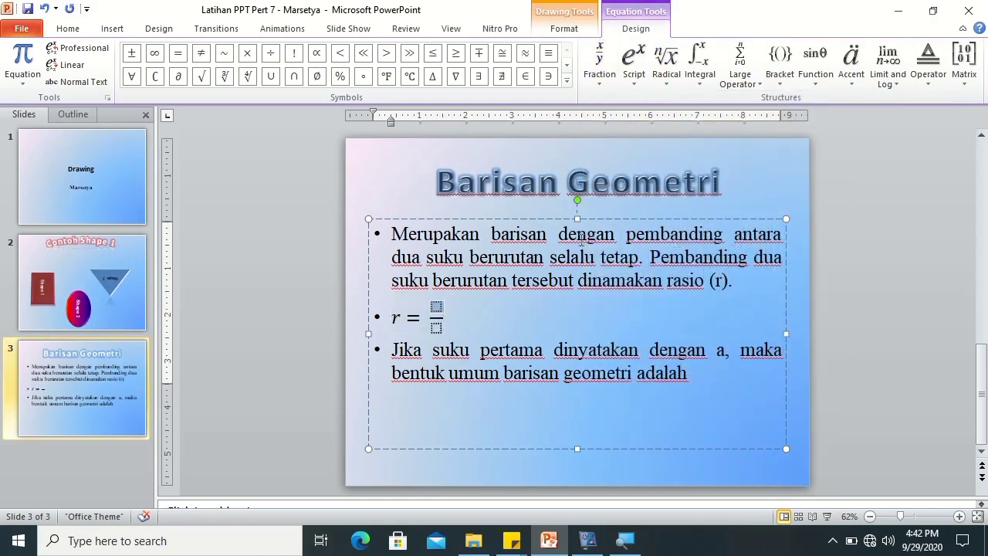
{"action": "left_click", "coordinate": [634, 64]}
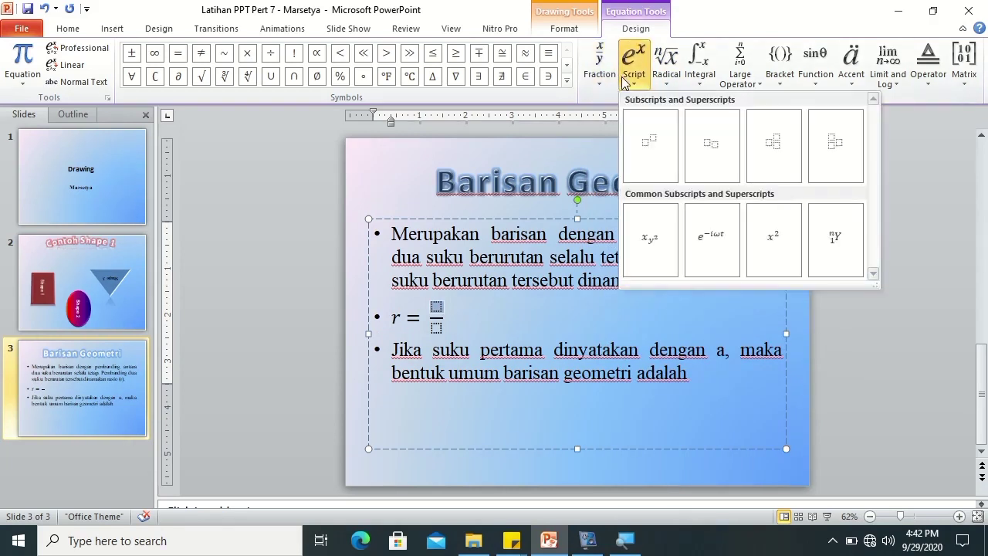
{"action": "left_click", "coordinate": [712, 149]}
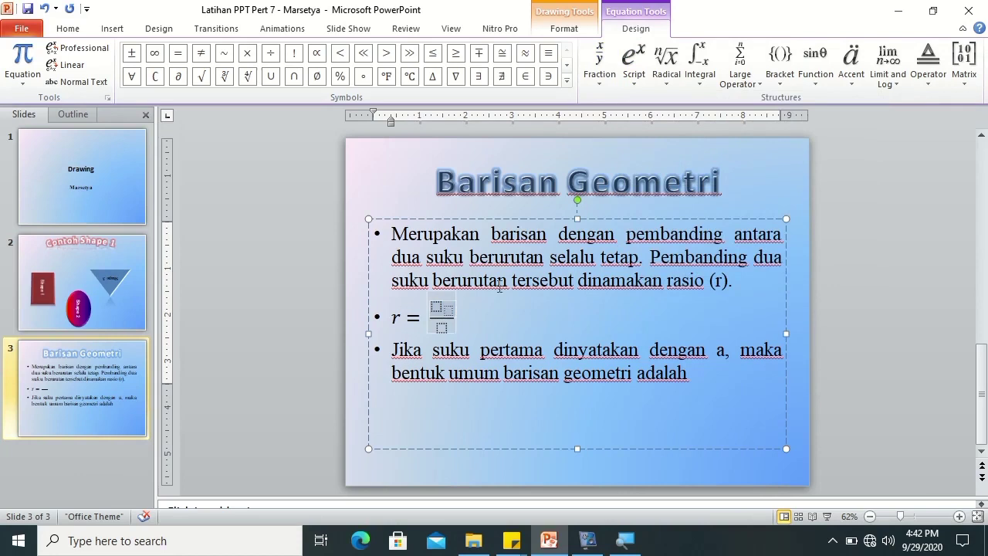
{"action": "left_click", "coordinate": [436, 308]}
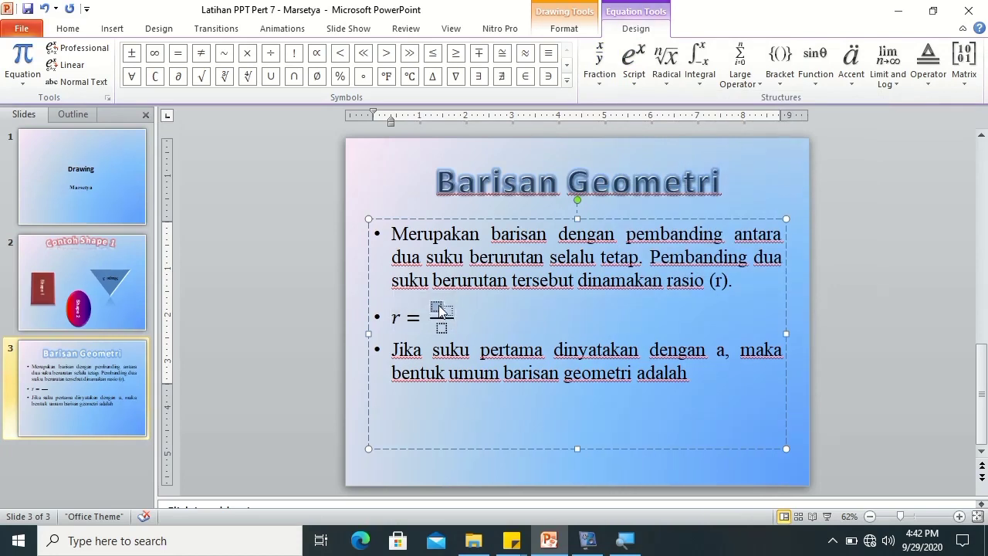
{"action": "type", "text": "U"}
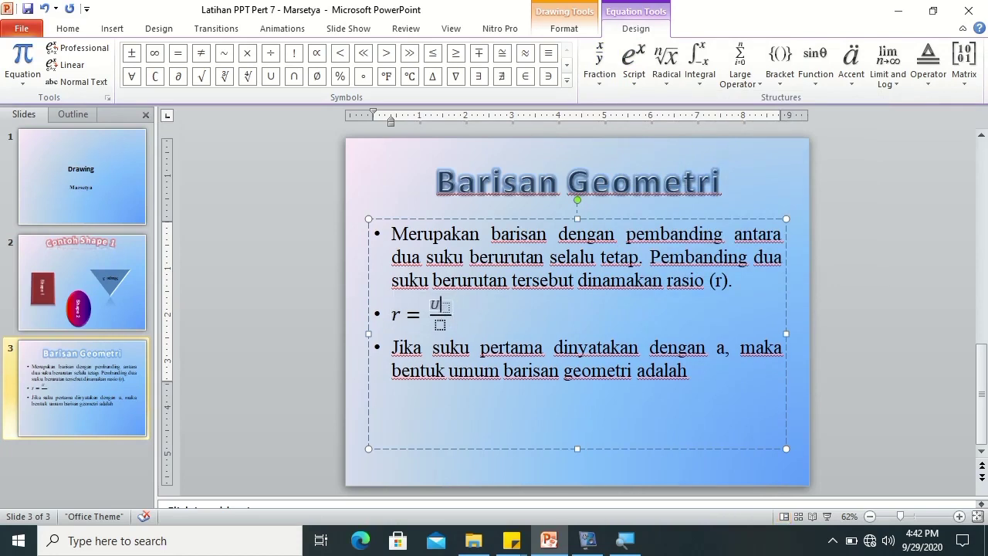
{"action": "left_click", "coordinate": [446, 307]}
{"action": "type", "text": "n"}
Fill the denominator with Uₙ₋₁ using a subscript template.
{"action": "left_click", "coordinate": [439, 325]}
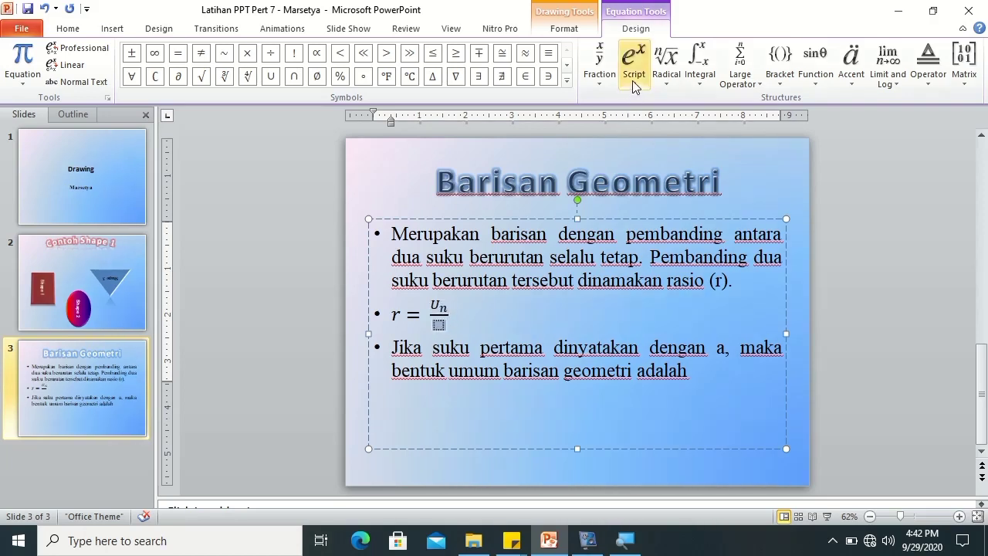
{"action": "left_click", "coordinate": [635, 84]}
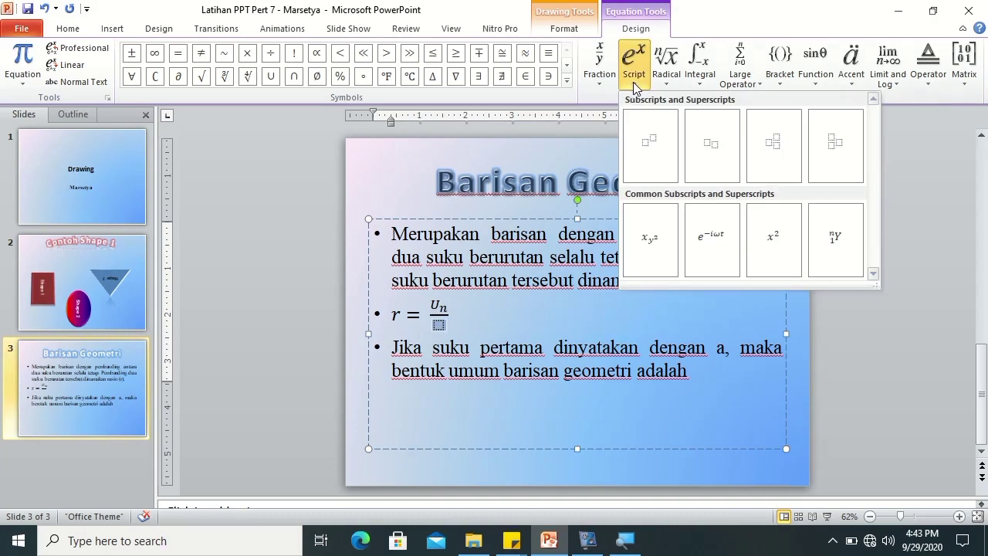
{"action": "left_click", "coordinate": [716, 150]}
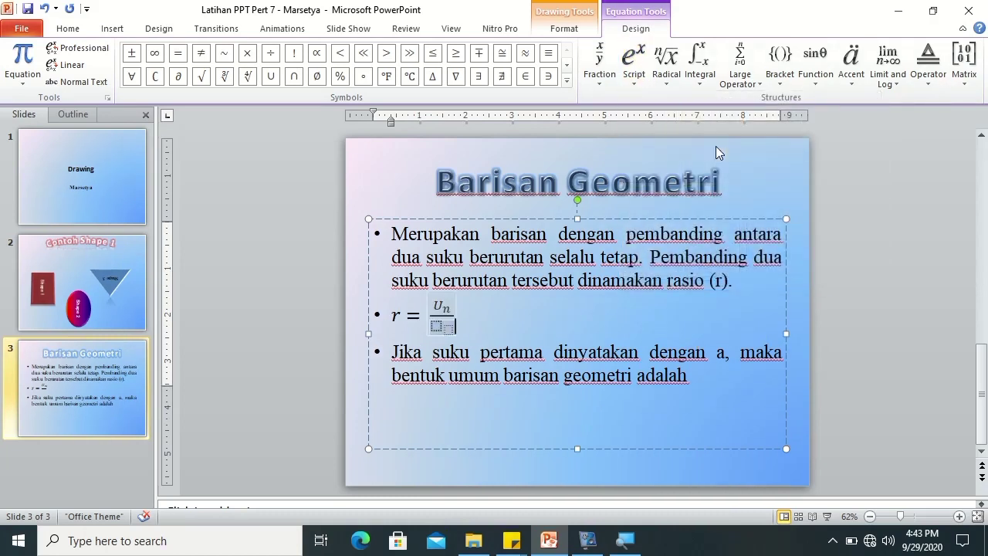
{"action": "type", "text": "U"}
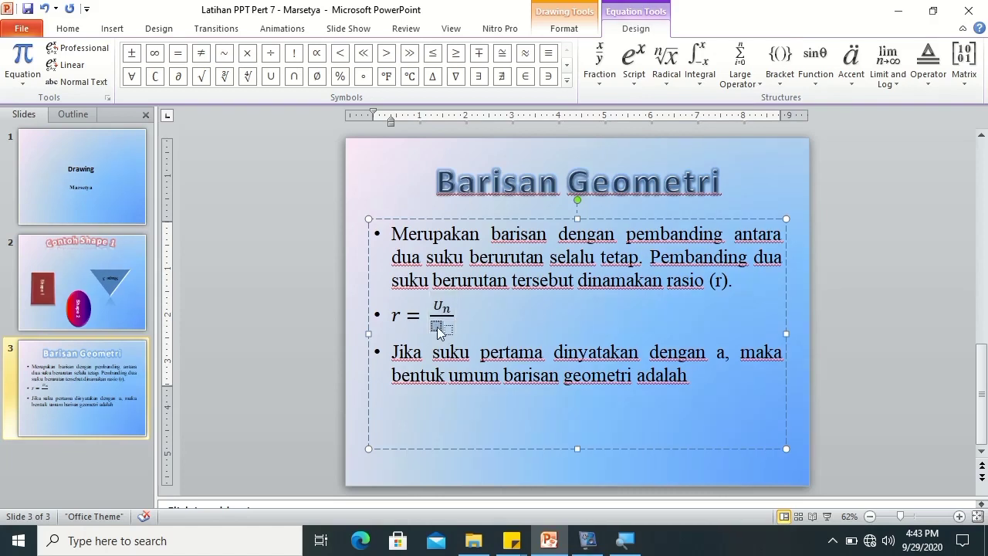
{"action": "type", "text": "n"}
{"action": "key", "text": "BackSpace"}
{"action": "type", "text": "n-1"}
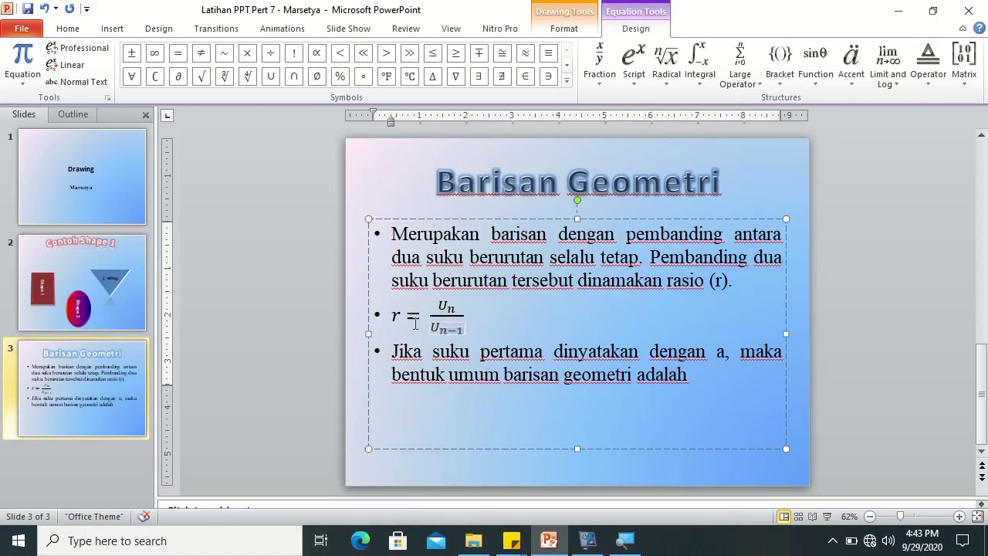
{"action": "left_click", "coordinate": [393, 317]}
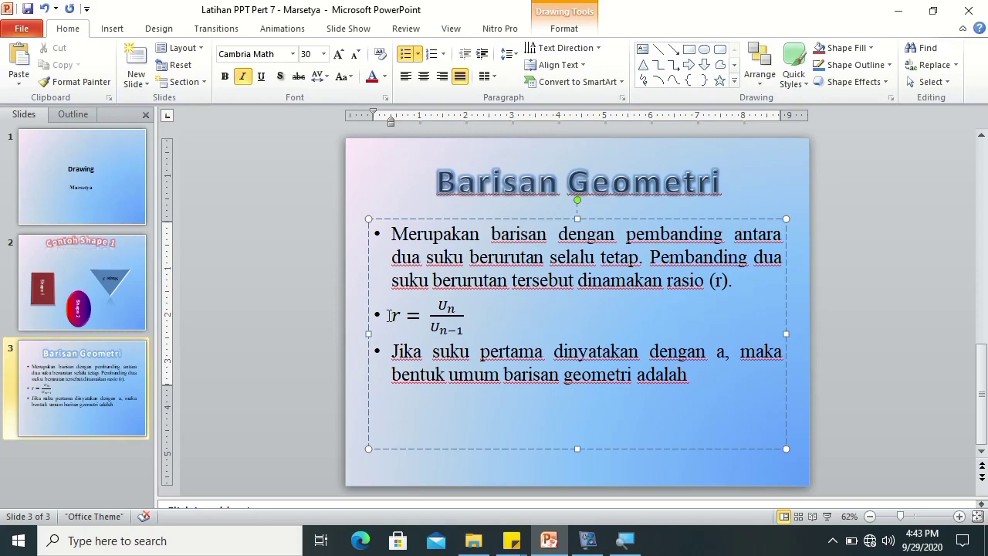
Remove the bullet so the r = Uₙ/Uₙ₋₁ formula stands centred on its own line.
{"action": "key", "text": "BackSpace"}
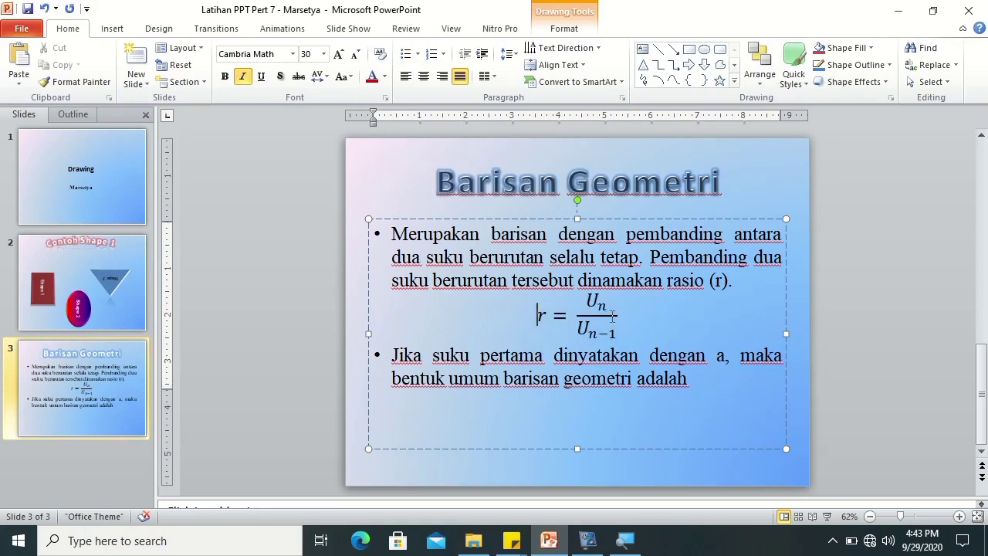
{"action": "left_click", "coordinate": [602, 323]}
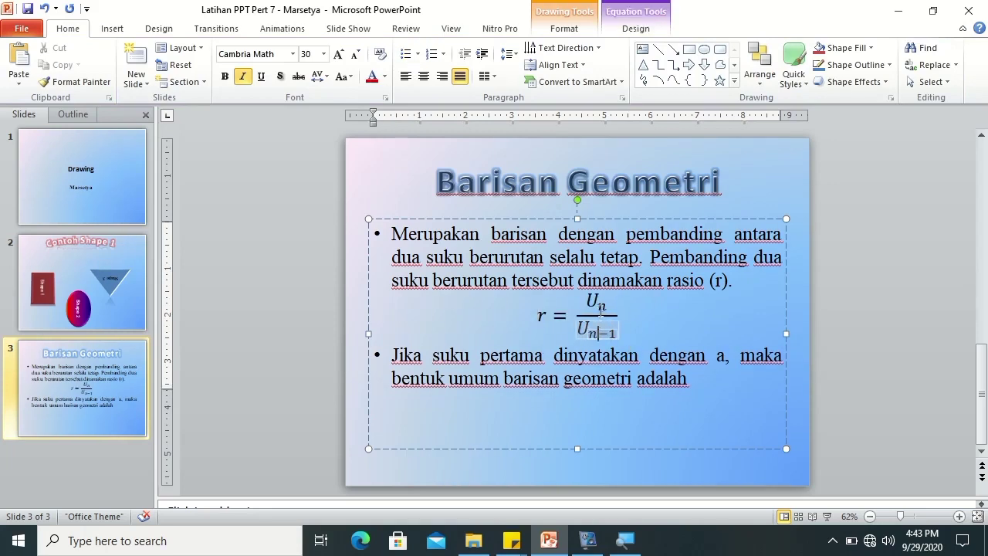
{"action": "left_click", "coordinate": [539, 313]}
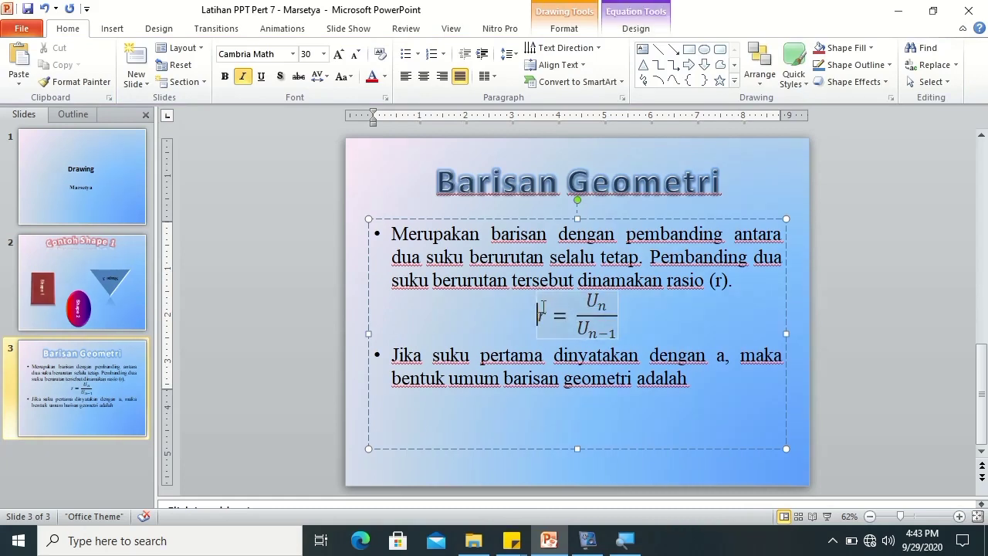
{"action": "right_click", "coordinate": [542, 310]}
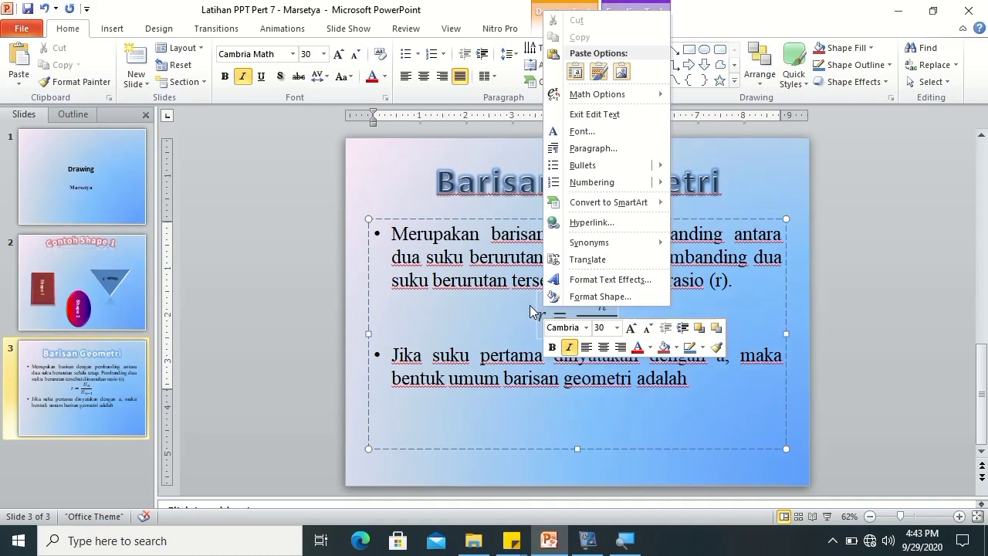
{"action": "left_click", "coordinate": [538, 312]}
Draw a rectangle over the r = Uₙ/Uₙ₋₁ equation and shift it slightly right to centre it.
{"action": "left_click", "coordinate": [114, 30]}
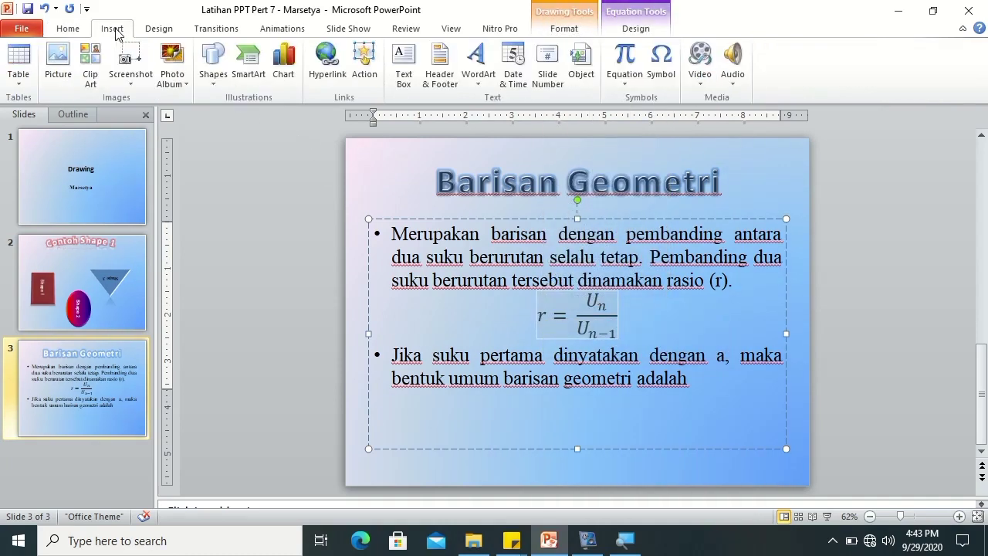
{"action": "left_click", "coordinate": [205, 82]}
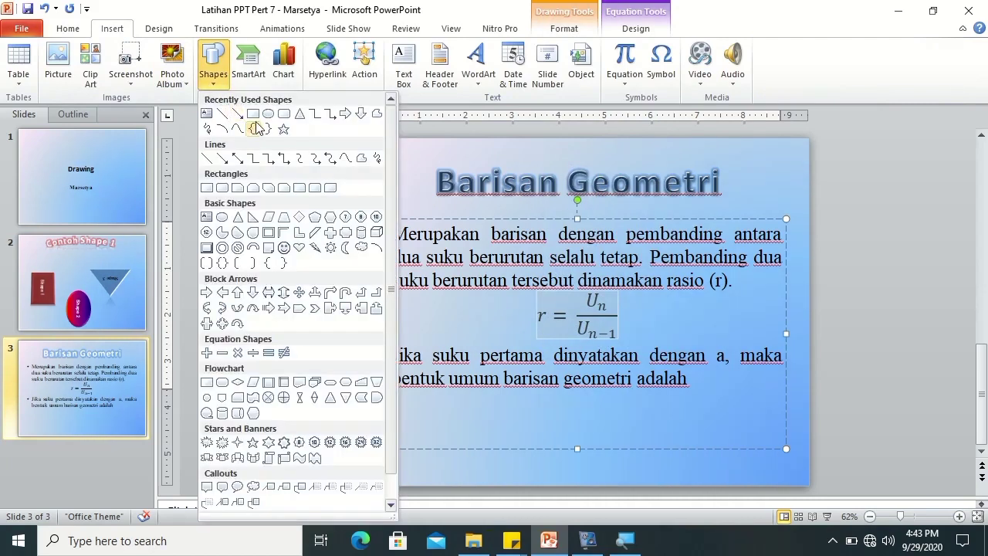
{"action": "left_click", "coordinate": [255, 112]}
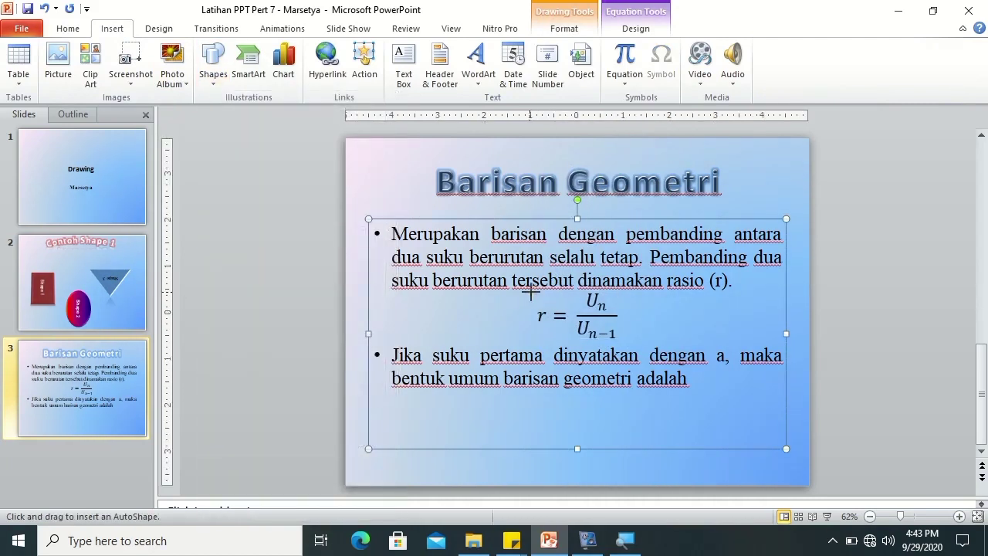
{"action": "left_click_drag", "start_coordinate": [530, 291], "coordinate": [632, 347]}
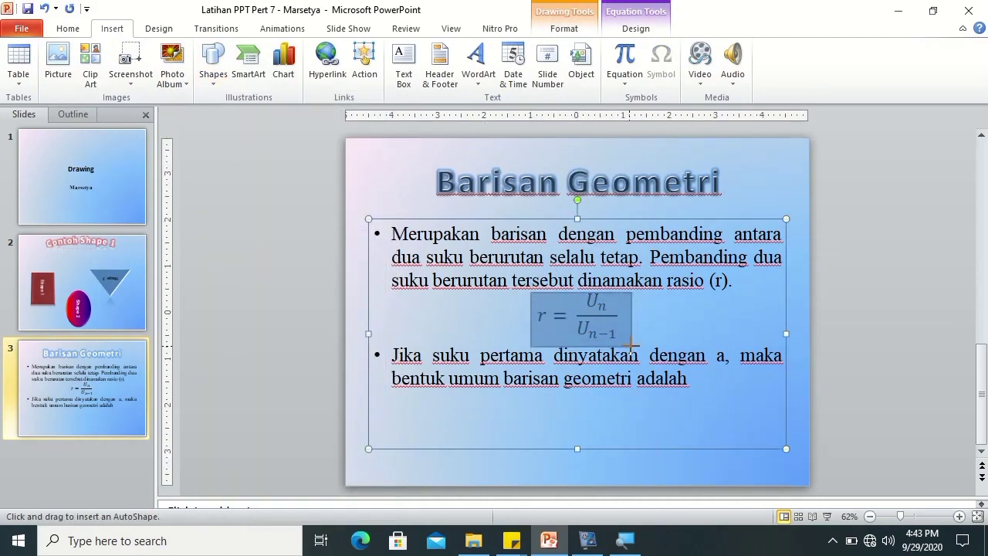
{"action": "left_click_drag", "start_coordinate": [631, 347], "coordinate": [632, 347]}
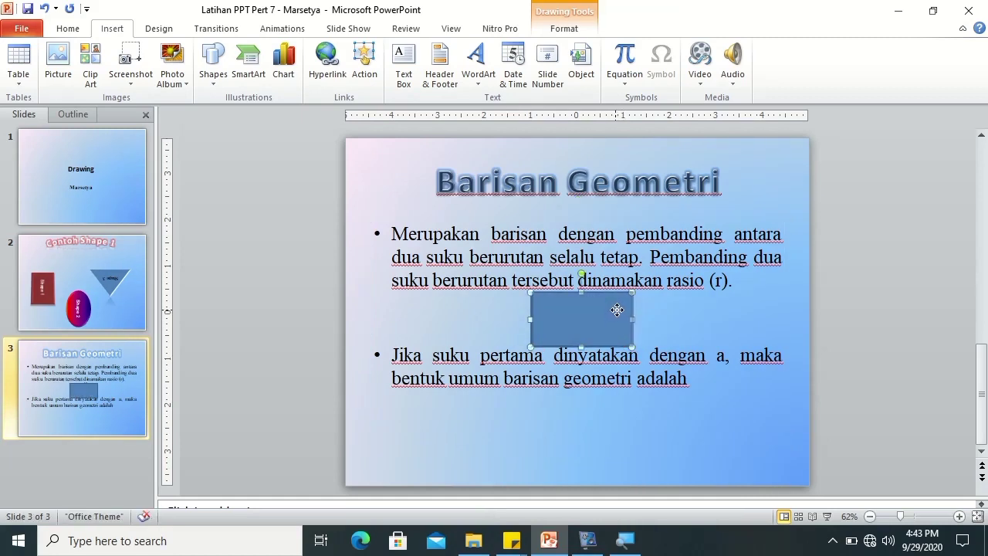
{"action": "left_click_drag", "start_coordinate": [619, 306], "coordinate": [627, 307]}
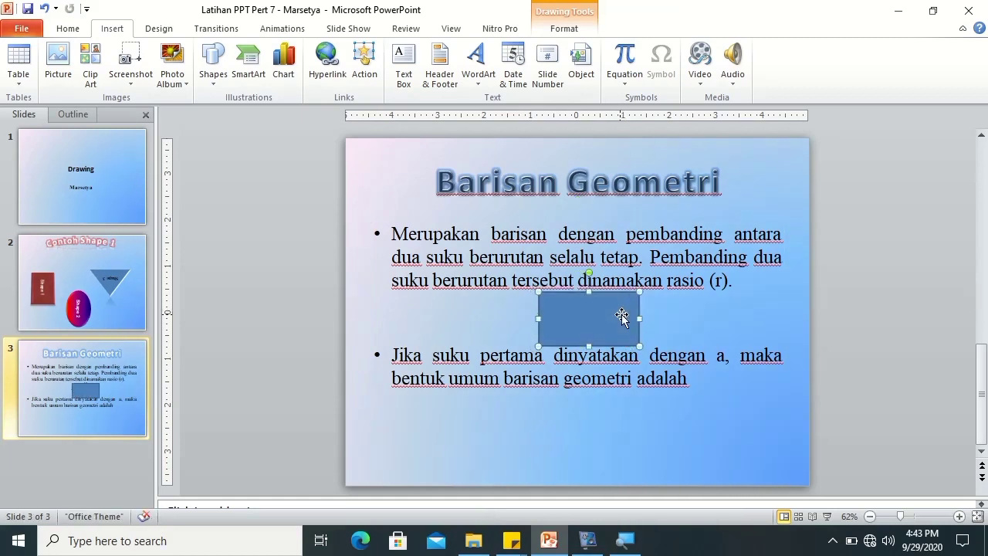
{"action": "right_click", "coordinate": [608, 304]}
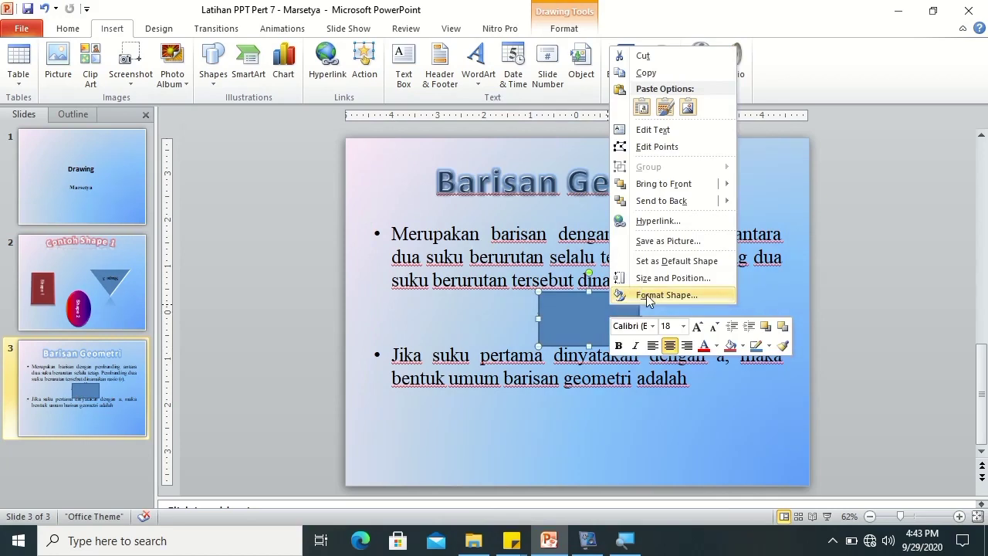
Format the rectangle with no fill, a red compound-type outline and 3 pt width.
{"action": "left_click", "coordinate": [646, 294]}
{"action": "left_click_drag", "start_coordinate": [422, 105], "coordinate": [235, 80]}
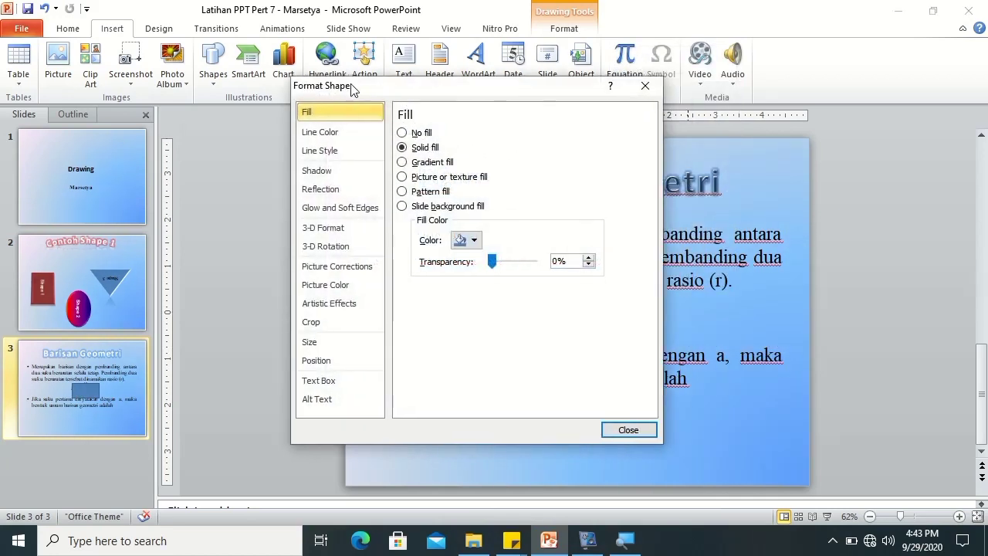
{"action": "left_click", "coordinate": [237, 112]}
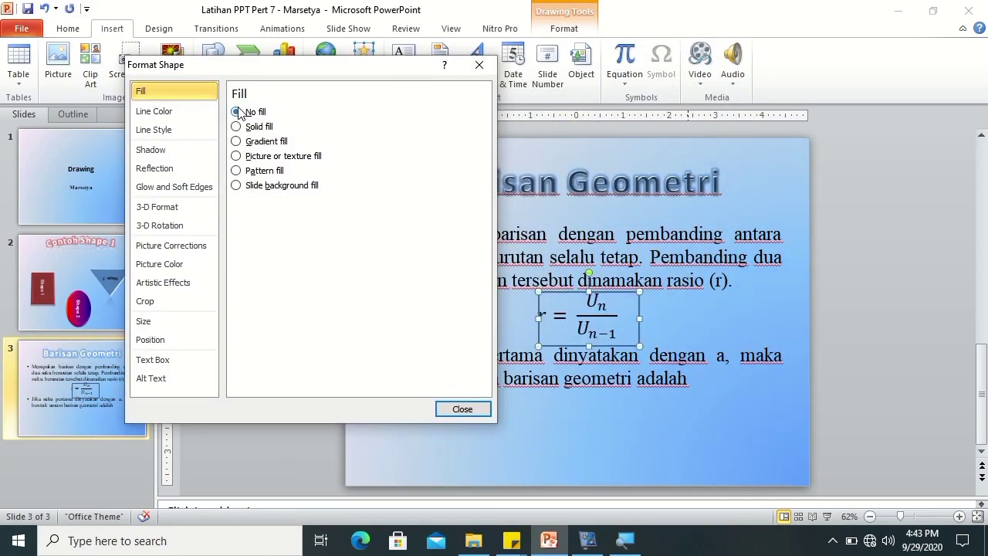
{"action": "left_click", "coordinate": [157, 113]}
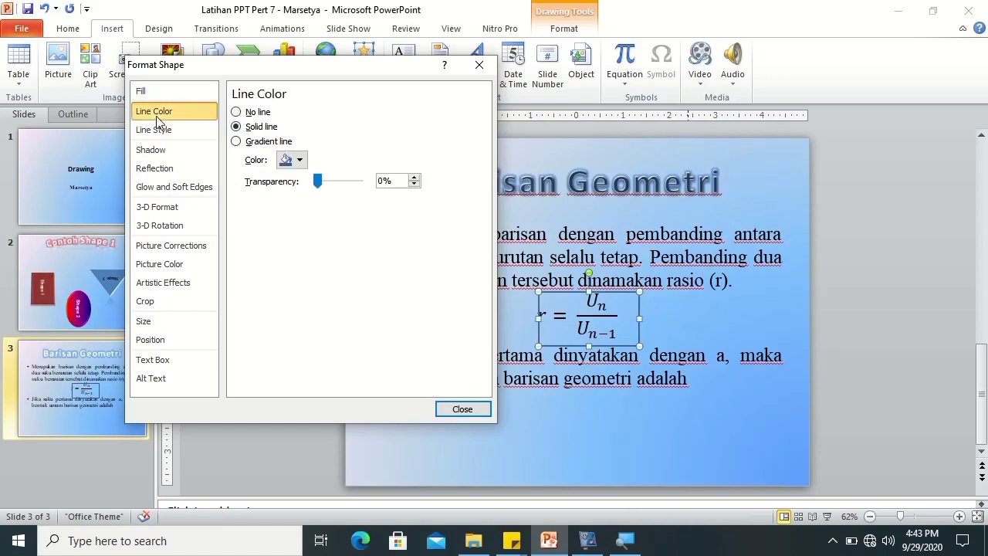
{"action": "left_click", "coordinate": [294, 160]}
{"action": "left_click", "coordinate": [296, 273]}
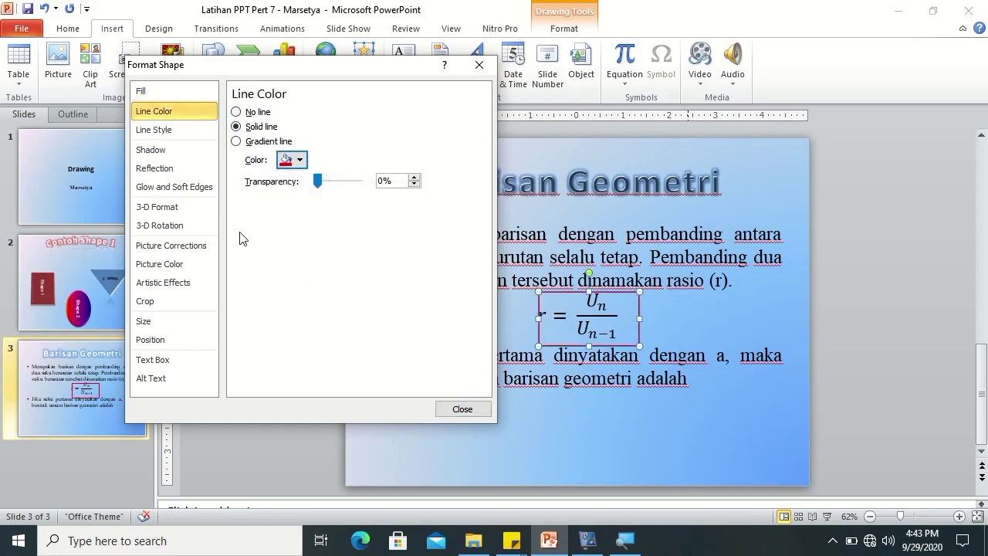
{"action": "left_click", "coordinate": [154, 130]}
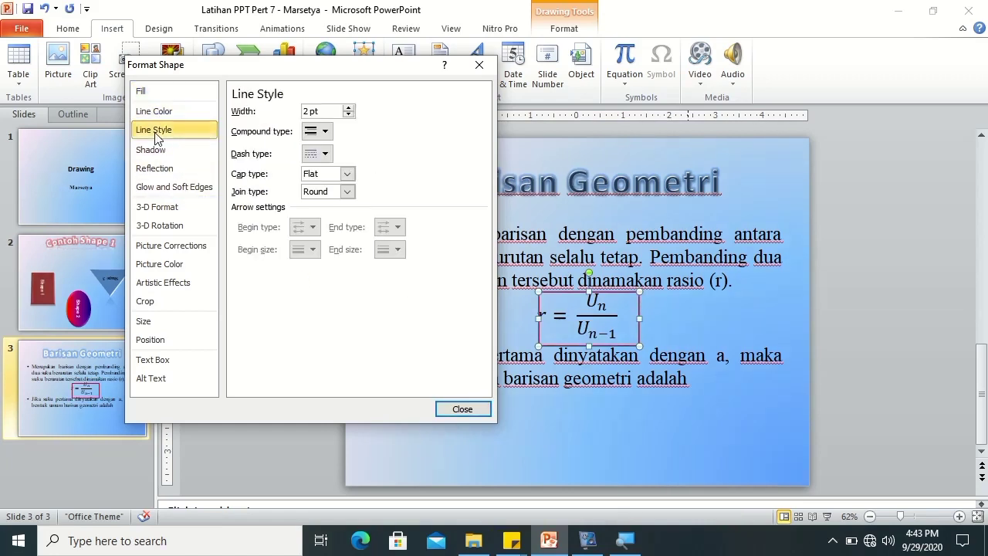
{"action": "left_click", "coordinate": [324, 132]}
{"action": "left_click", "coordinate": [323, 165]}
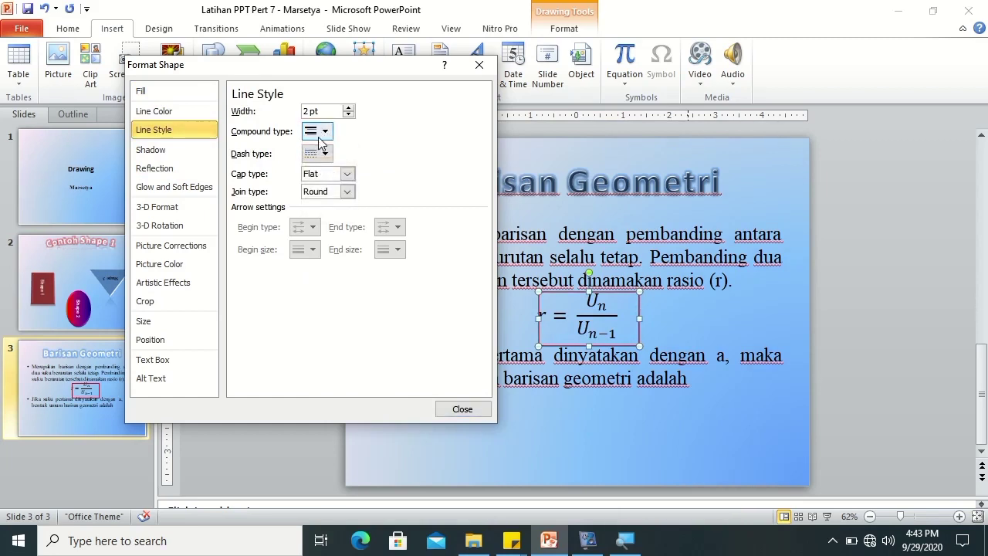
{"action": "double_click", "coordinate": [309, 111]}
{"action": "type", "text": "3"}
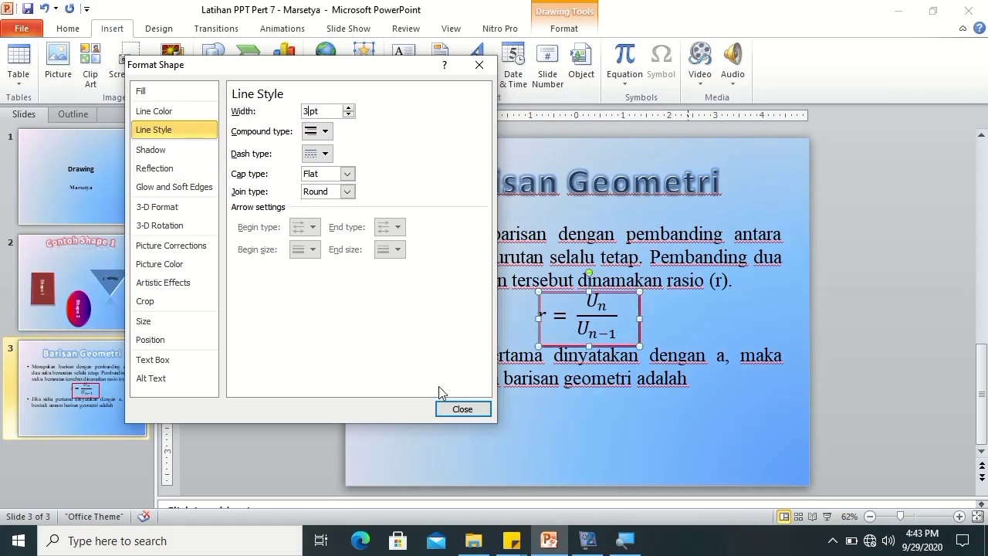
Nudge the ratio equation box slightly left and up.
{"action": "left_click", "coordinate": [452, 409]}
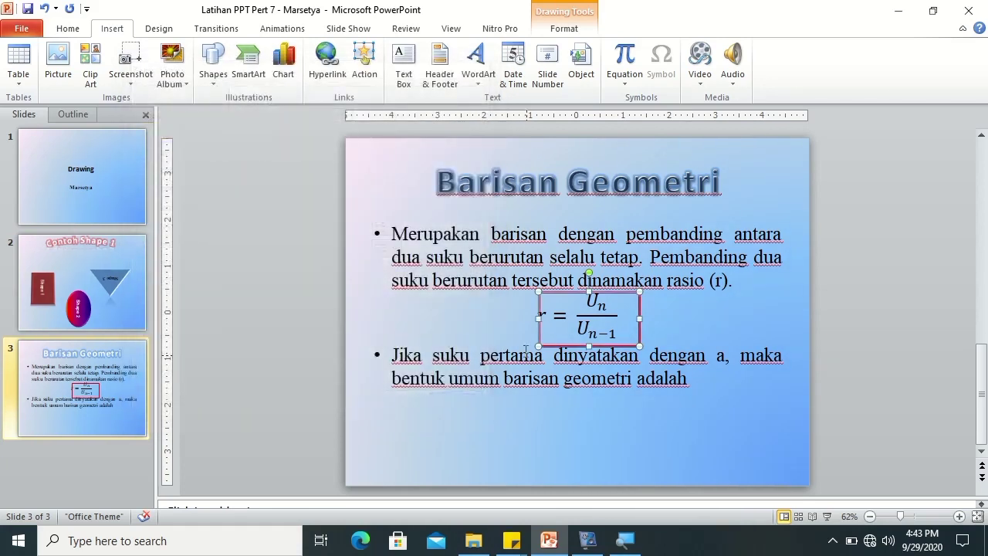
{"action": "left_click", "coordinate": [519, 355]}
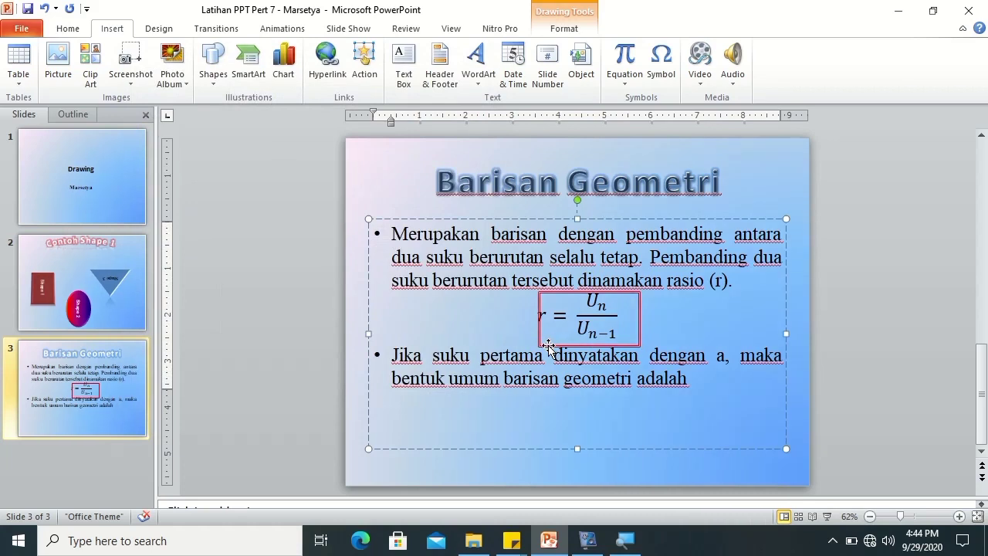
{"action": "left_click", "coordinate": [547, 341]}
{"action": "key", "text": "Left"}
{"action": "key", "text": "Left"}
{"action": "key", "text": "Left"}
{"action": "key", "text": "Up"}
{"action": "key", "text": "Up"}
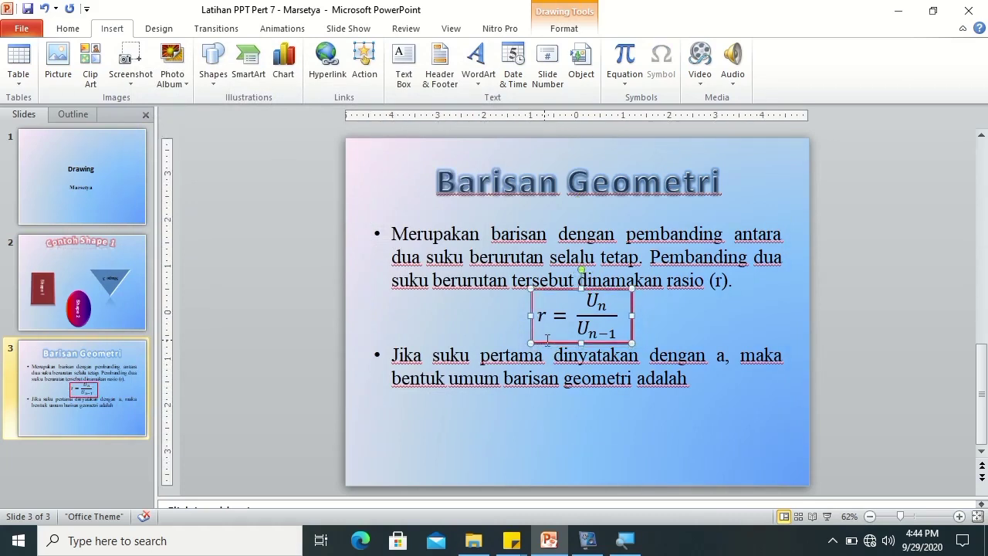
{"action": "left_click", "coordinate": [449, 304]}
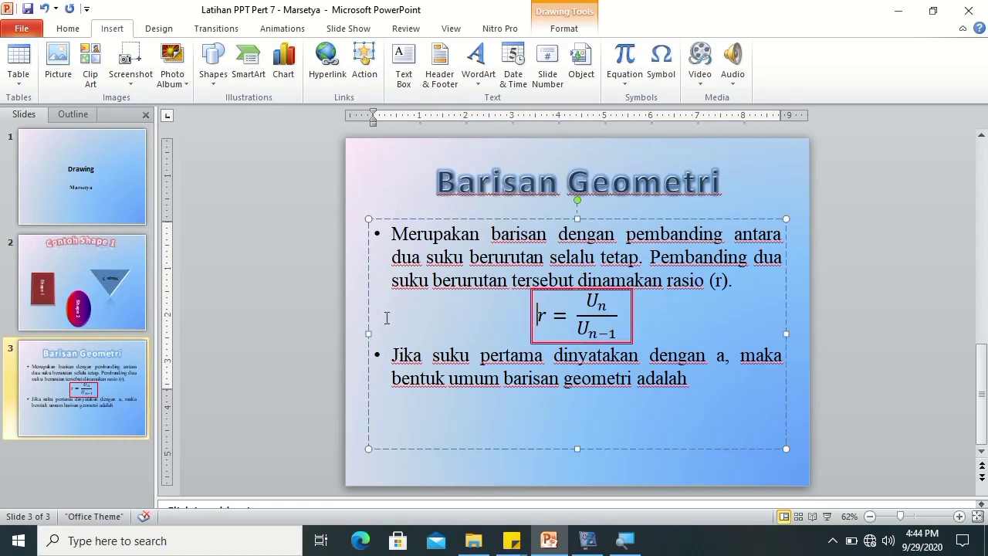
{"action": "left_click", "coordinate": [390, 333]}
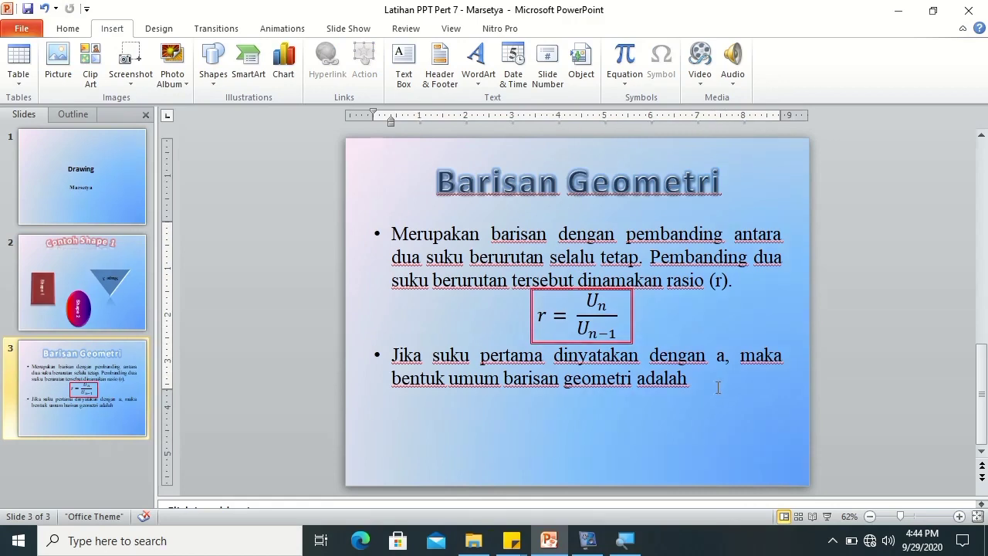
Add an empty unbulleted line after 'adalah', indented slightly right.
{"action": "left_click", "coordinate": [719, 378]}
{"action": "key", "text": "Return"}
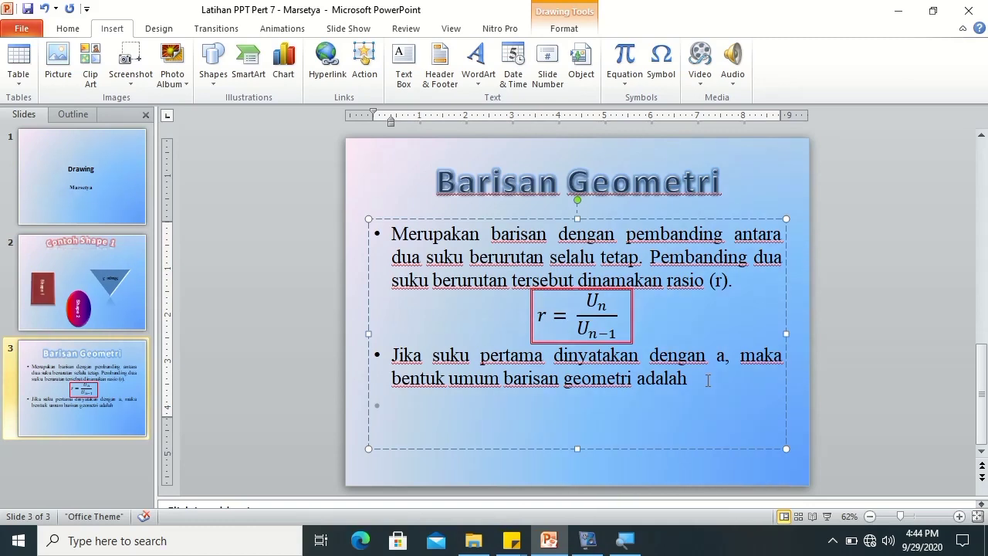
{"action": "key", "text": "BackSpace"}
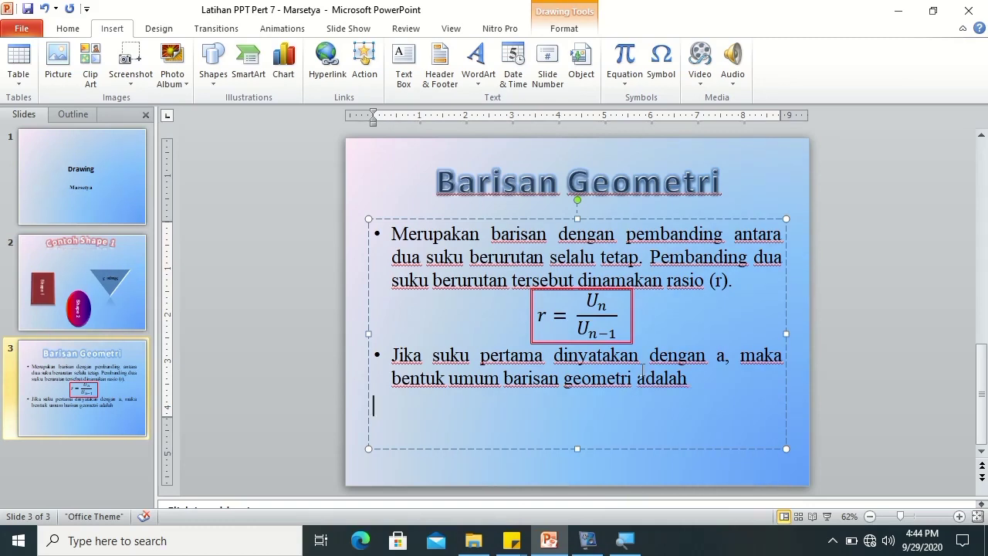
{"action": "left_click_drag", "start_coordinate": [373, 126], "coordinate": [395, 119]}
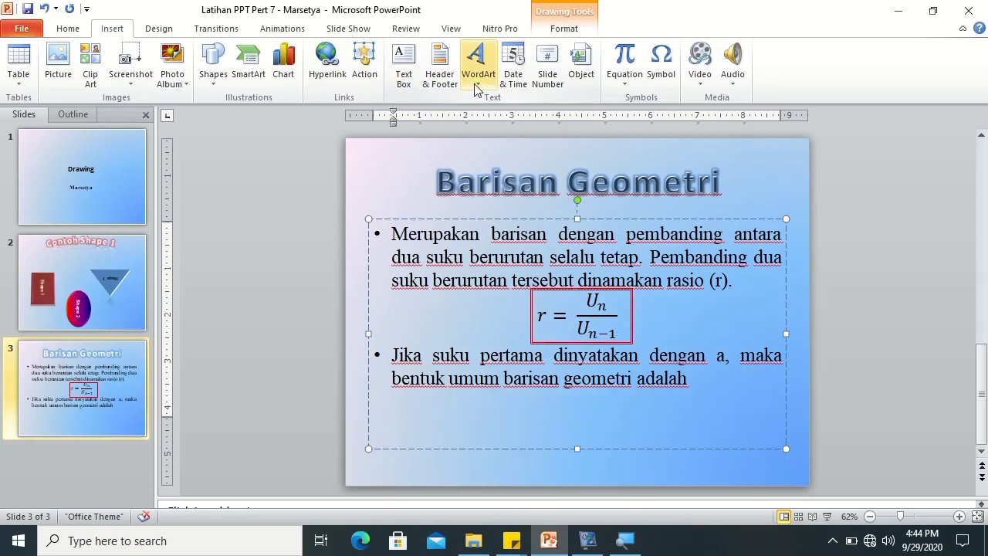
Insert a new equation on the empty line and enter a, ar, ar², a.
{"action": "left_click", "coordinate": [627, 86]}
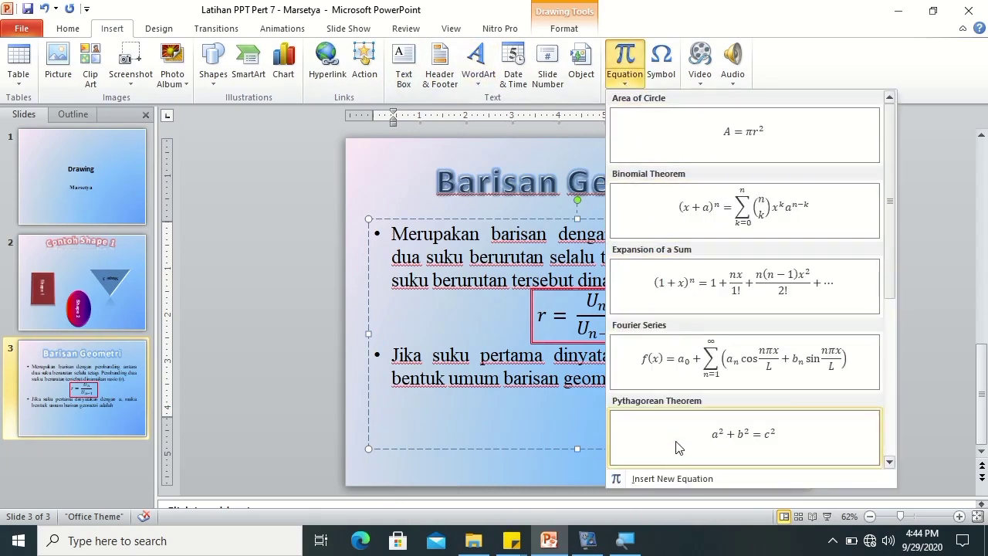
{"action": "left_click", "coordinate": [677, 478]}
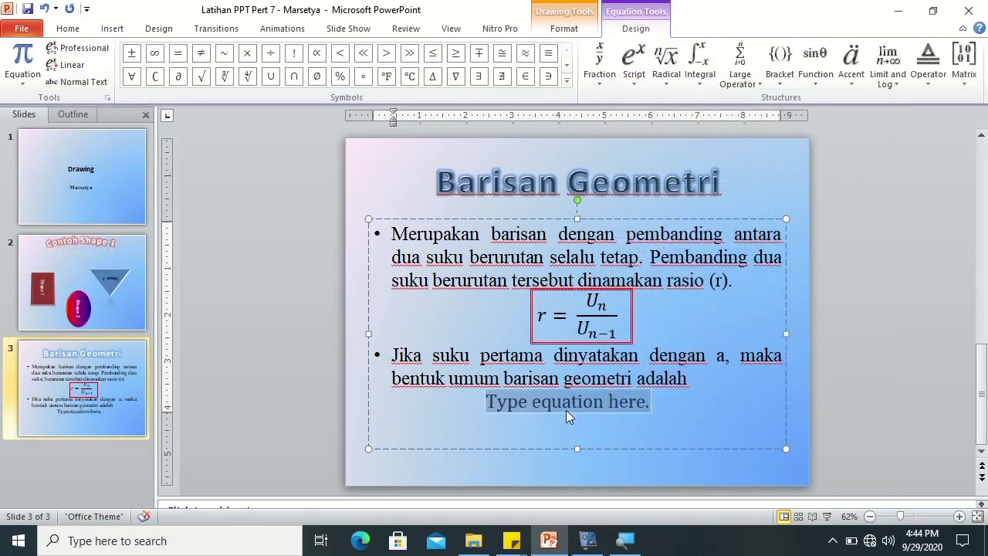
{"action": "type", "text": "a"}
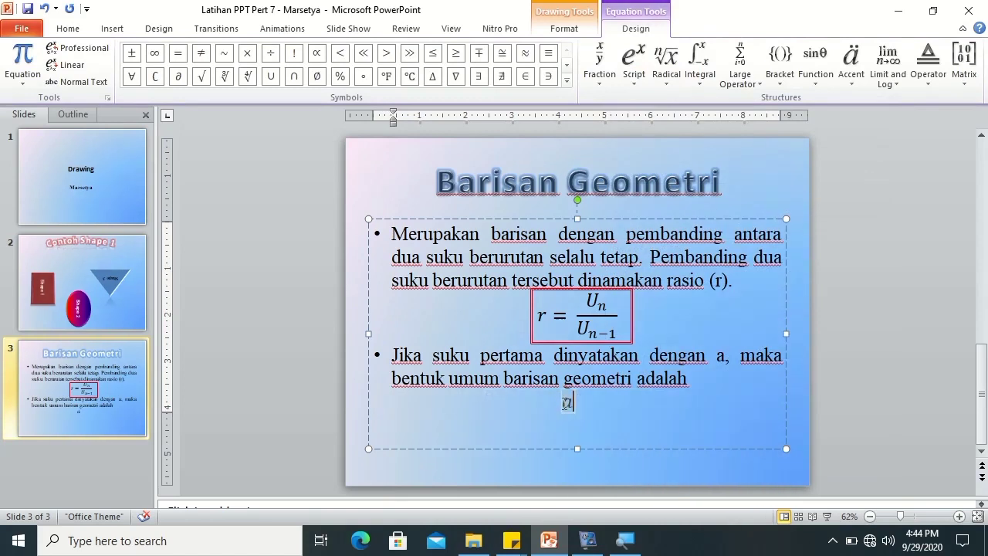
{"action": "type", "text": ", "}
{"action": "type", "text": "a"}
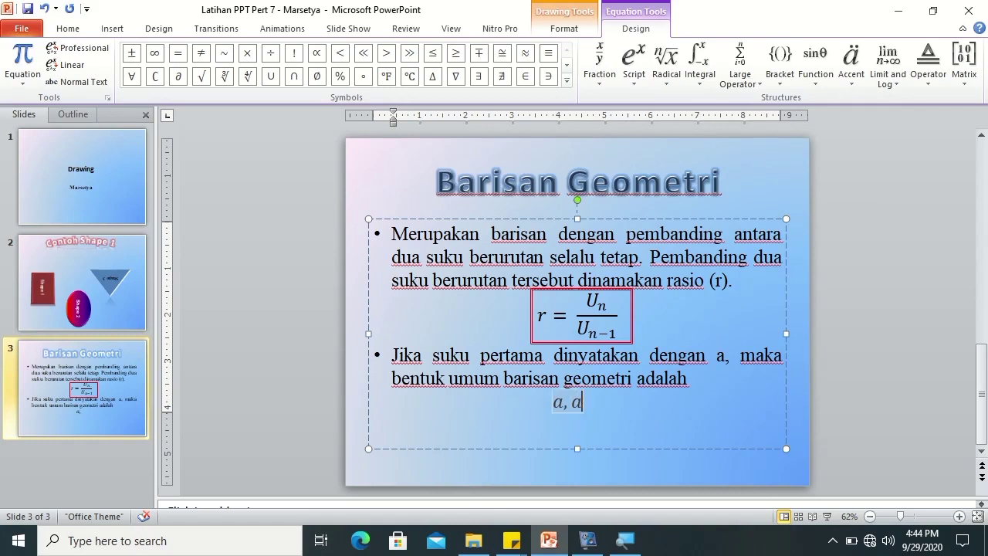
{"action": "type", "text": "r, "}
{"action": "type", "text": "ar"}
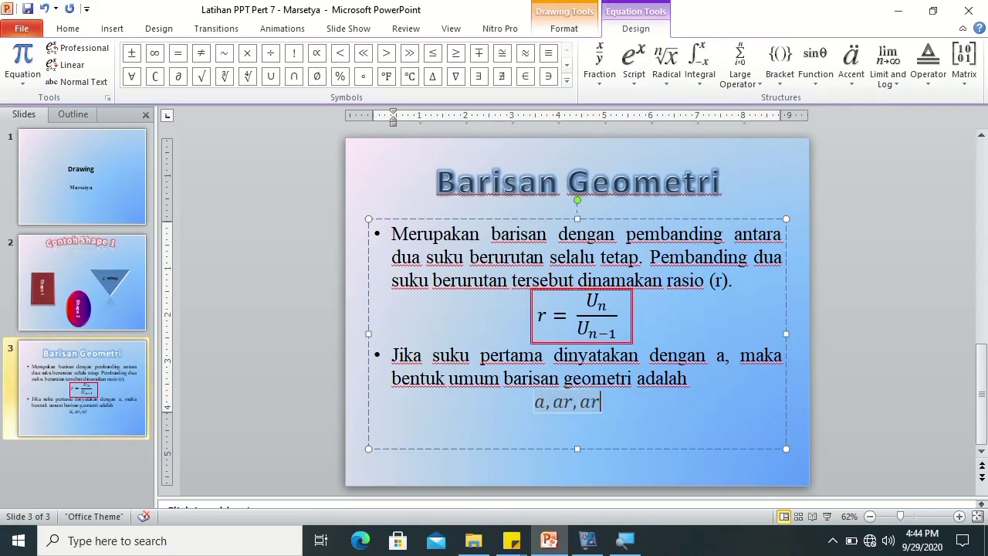
{"action": "key", "text": "BackSpace"}
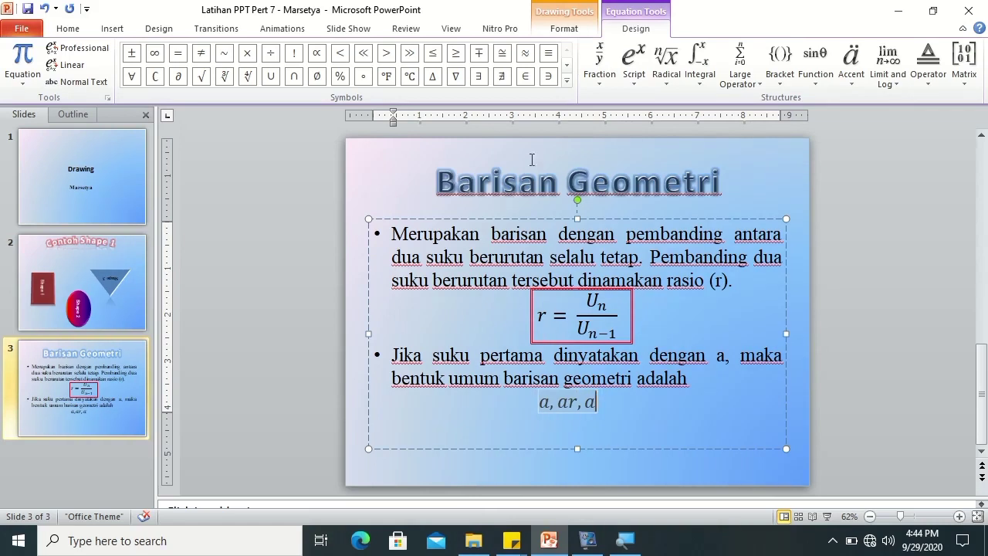
{"action": "left_click", "coordinate": [634, 64]}
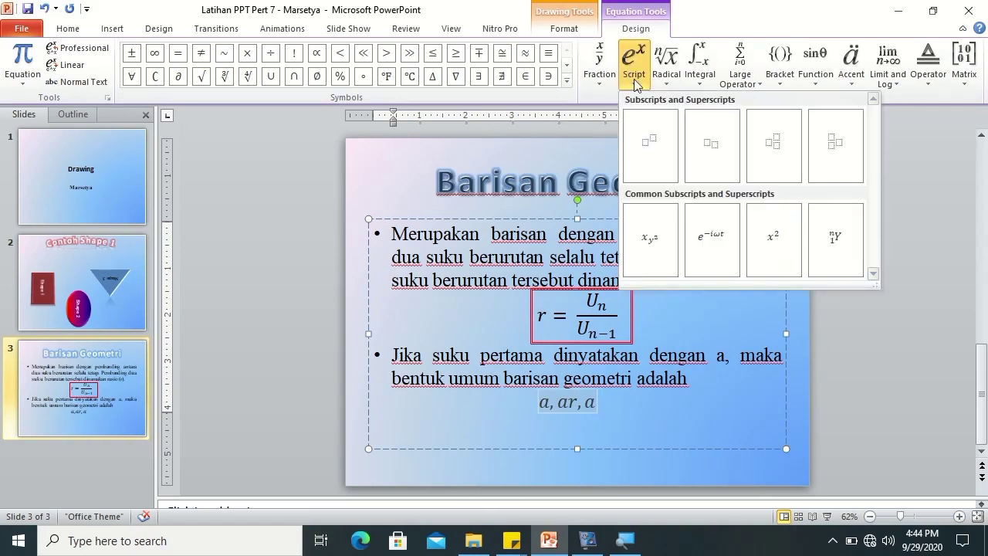
{"action": "left_click", "coordinate": [660, 148]}
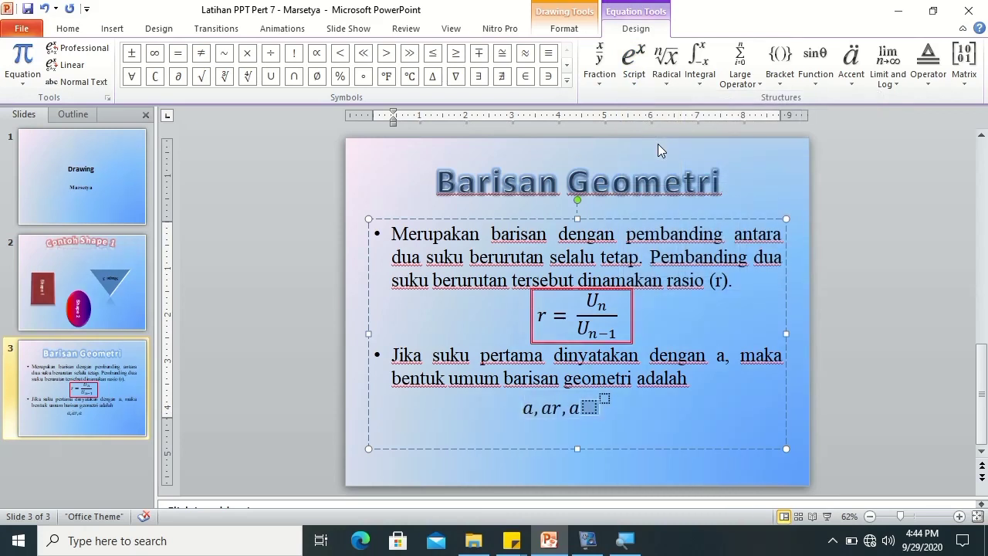
{"action": "type", "text": "r"}
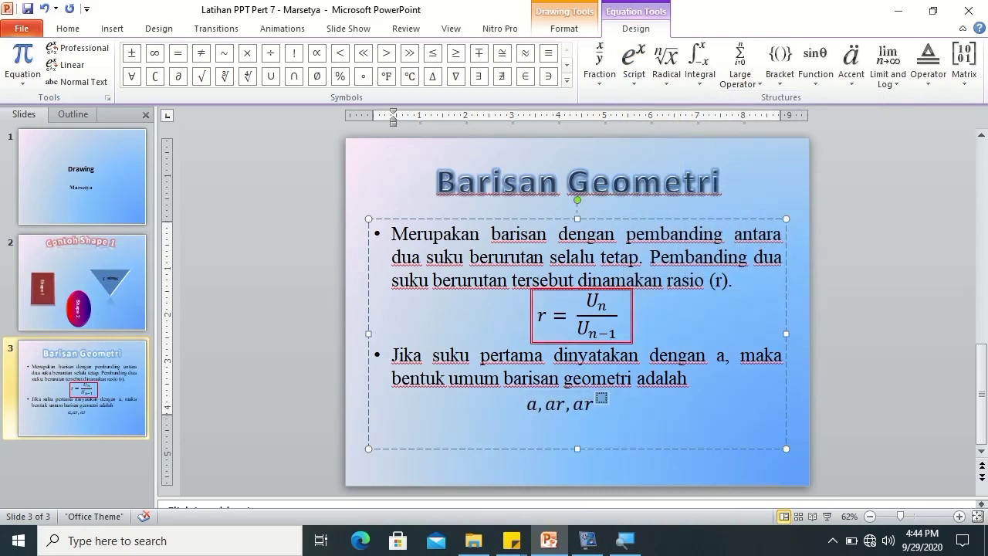
{"action": "type", "text": "2"}
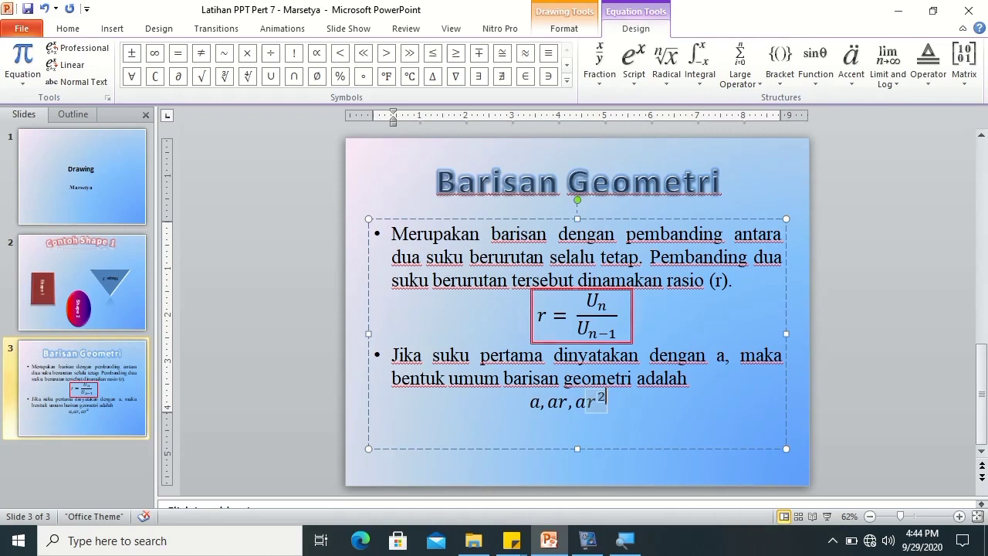
{"action": "key", "text": "Right"}
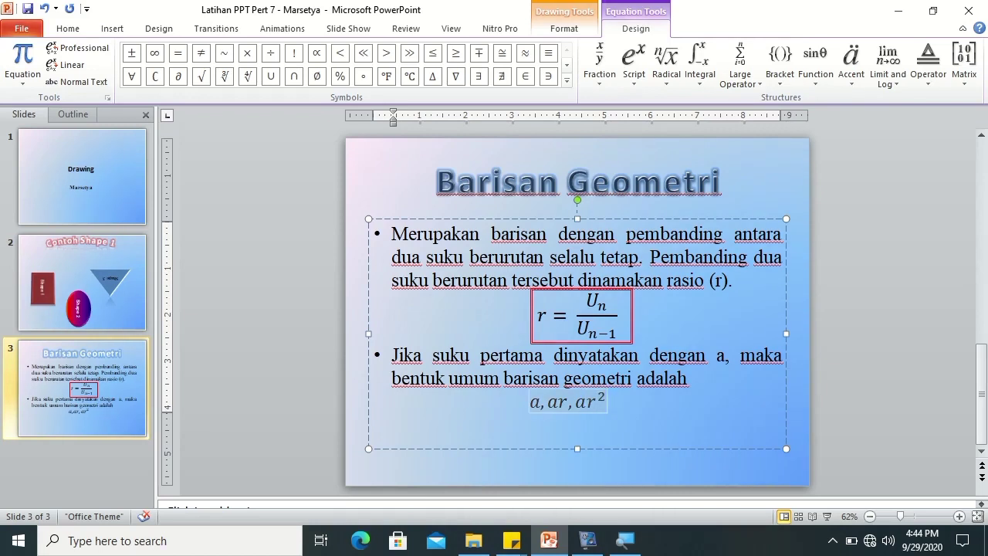
{"action": "type", "text": ","}
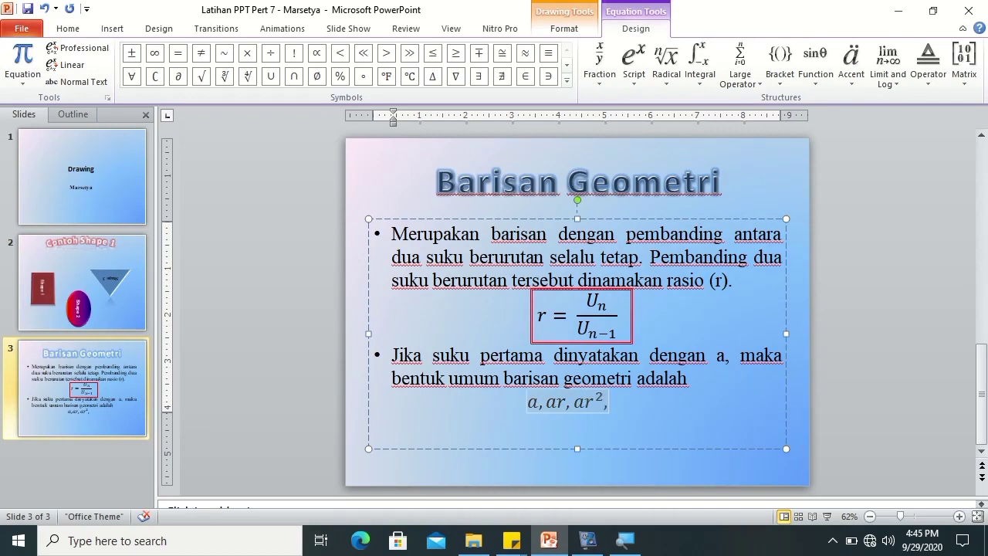
{"action": "type", "text": "a"}
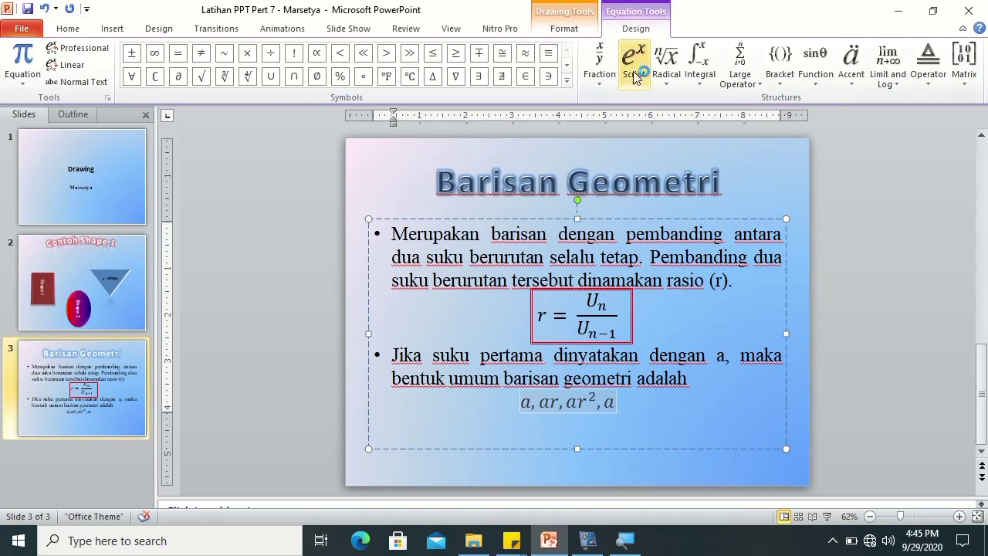
Complete the equation with ar³, …, arⁿ using superscripts.
{"action": "left_click", "coordinate": [643, 91]}
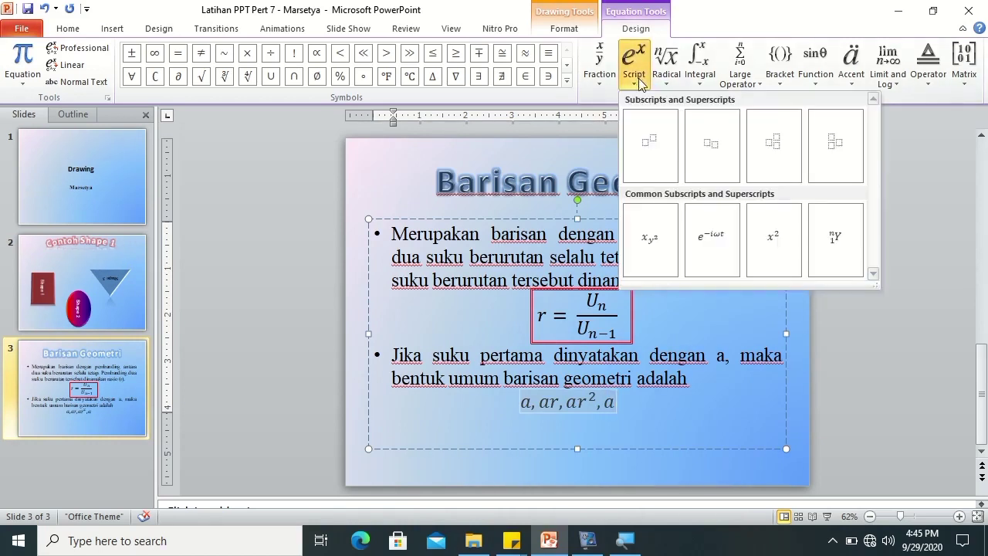
{"action": "left_click", "coordinate": [660, 142]}
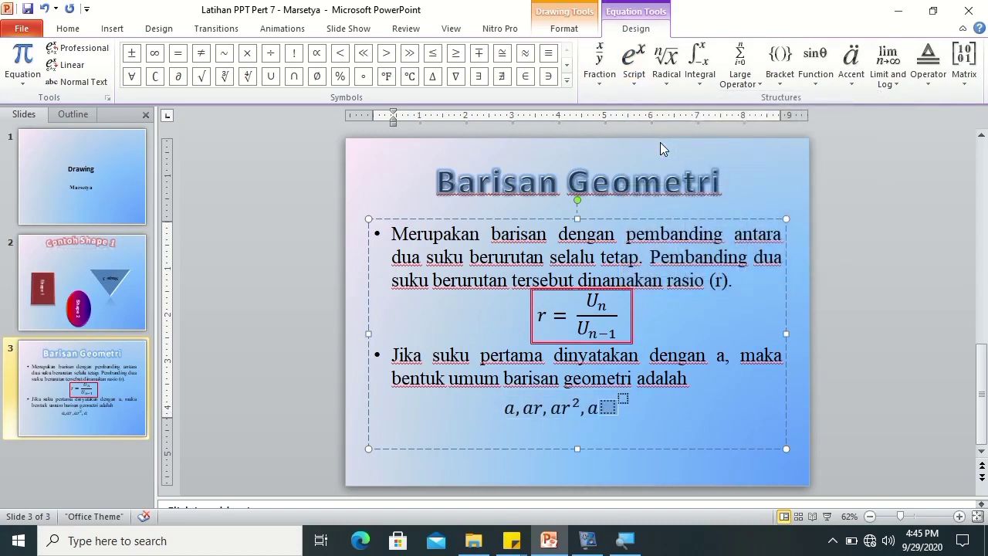
{"action": "type", "text": "r"}
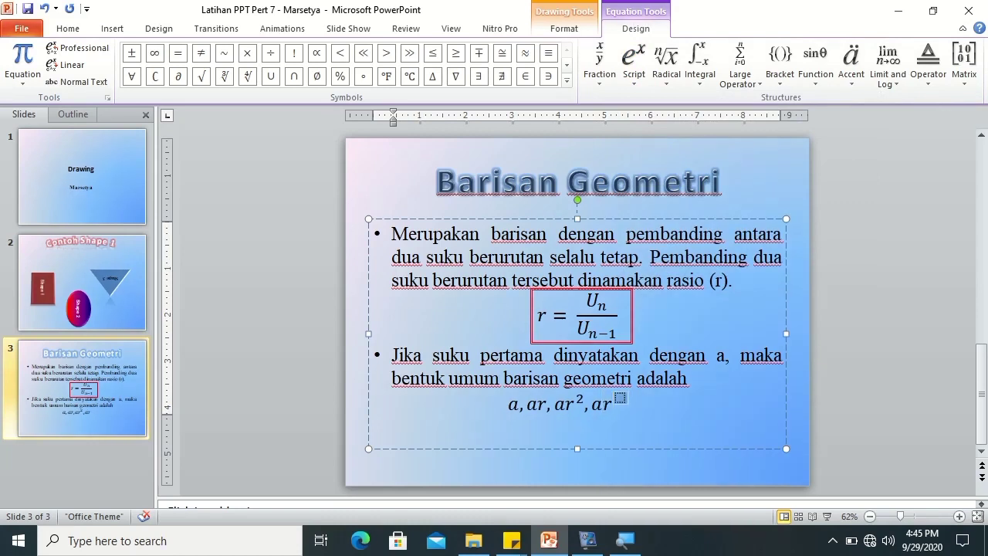
{"action": "type", "text": "3"}
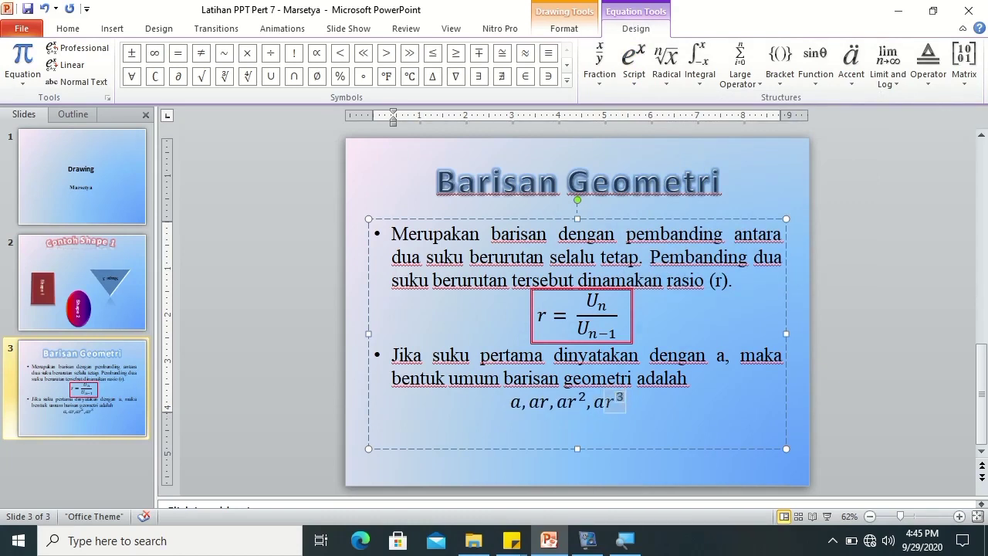
{"action": "key", "text": "Right"}
{"action": "type", "text": ","}
{"action": "type", "text": "..."}
{"action": "type", "text": ","}
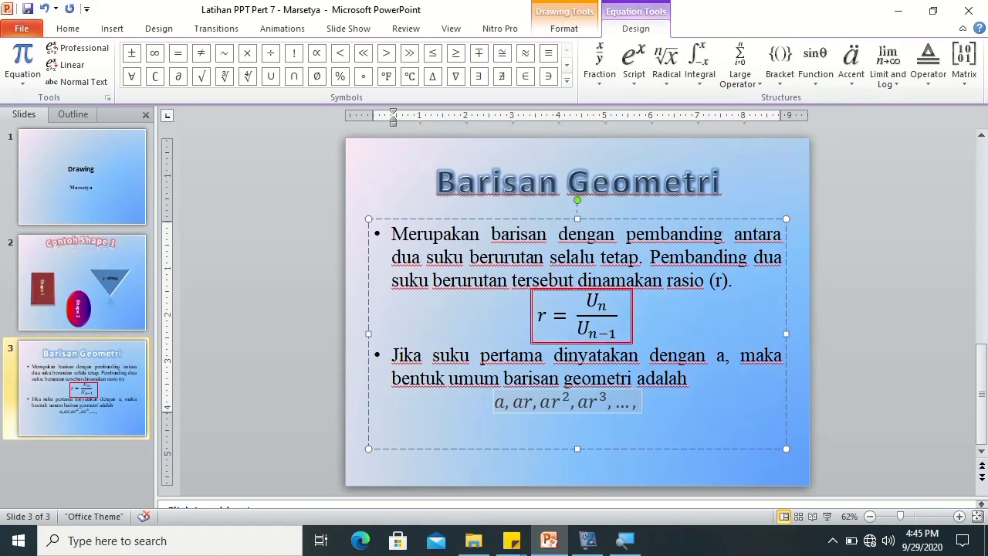
{"action": "type", "text": "a"}
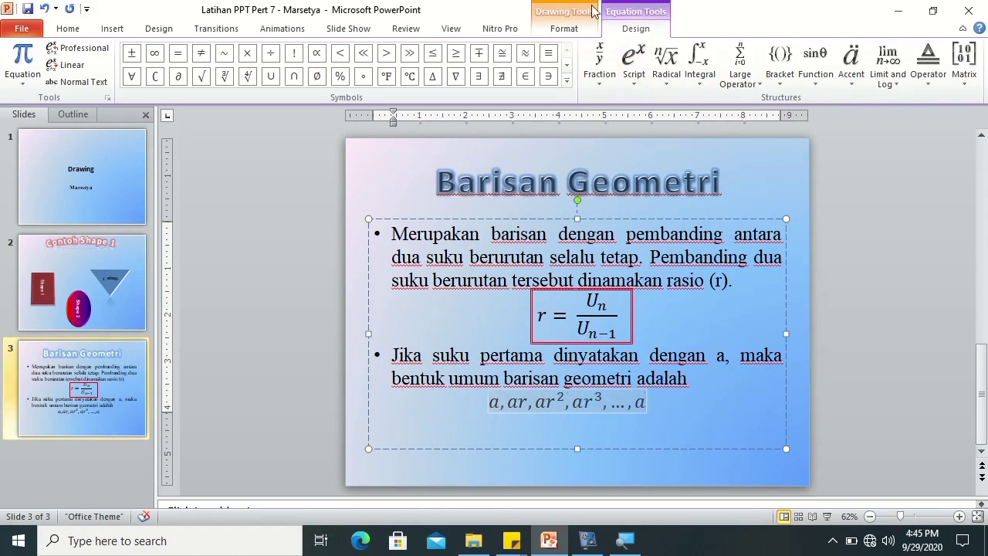
{"action": "left_click", "coordinate": [634, 62]}
{"action": "left_click", "coordinate": [656, 138]}
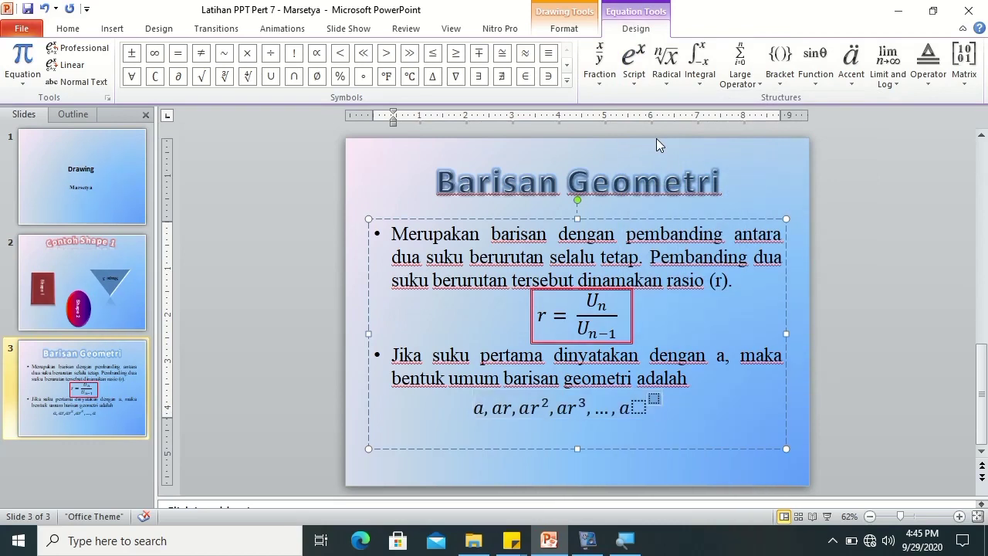
{"action": "type", "text": "r"}
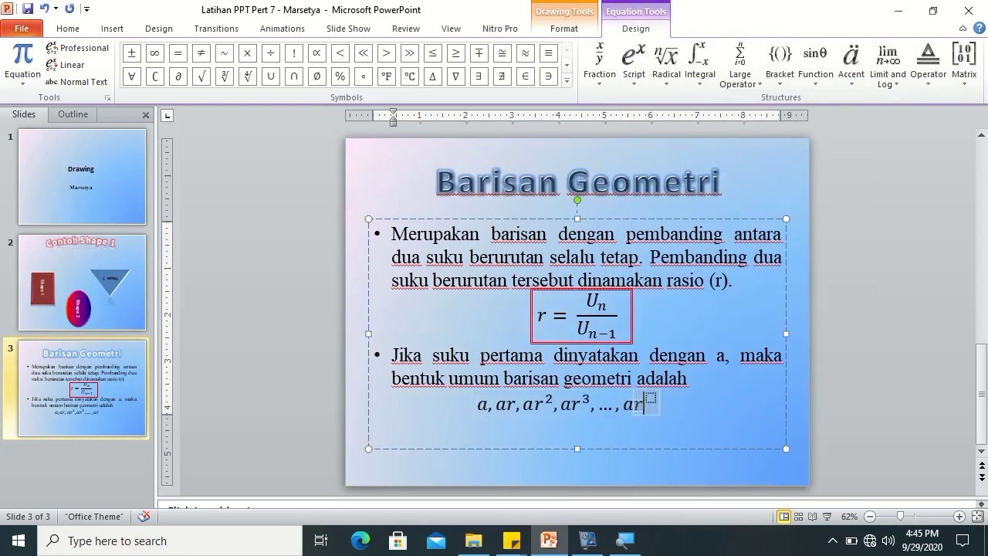
{"action": "type", "text": "n"}
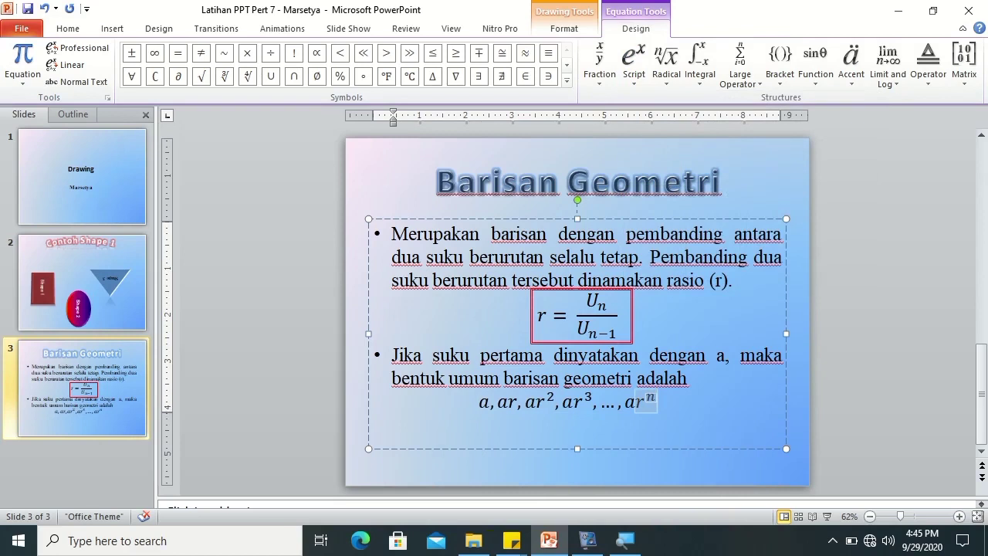
{"action": "left_click", "coordinate": [303, 279]}
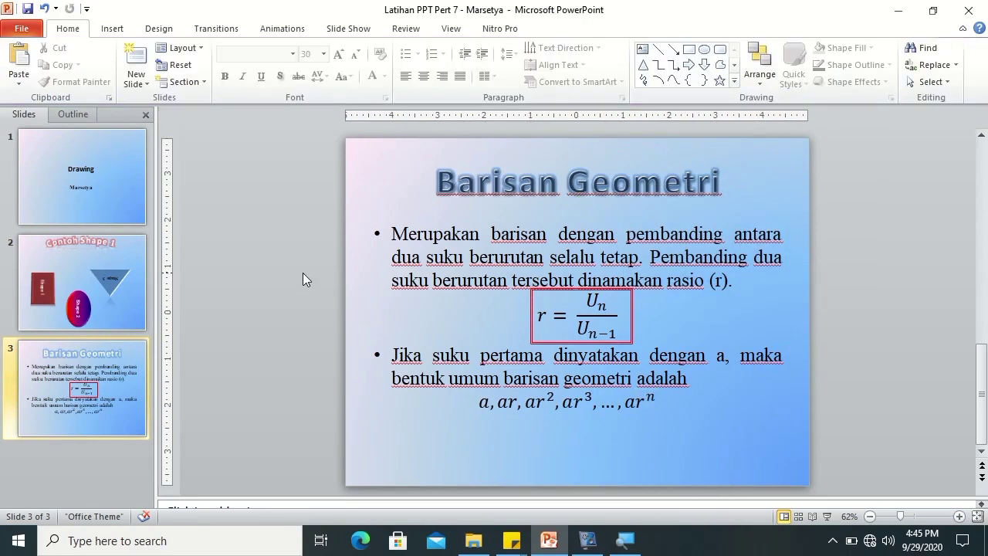
Paste a copy of the red frame, move it below the second bullet and resize it around the sequence.
{"action": "left_click", "coordinate": [629, 340]}
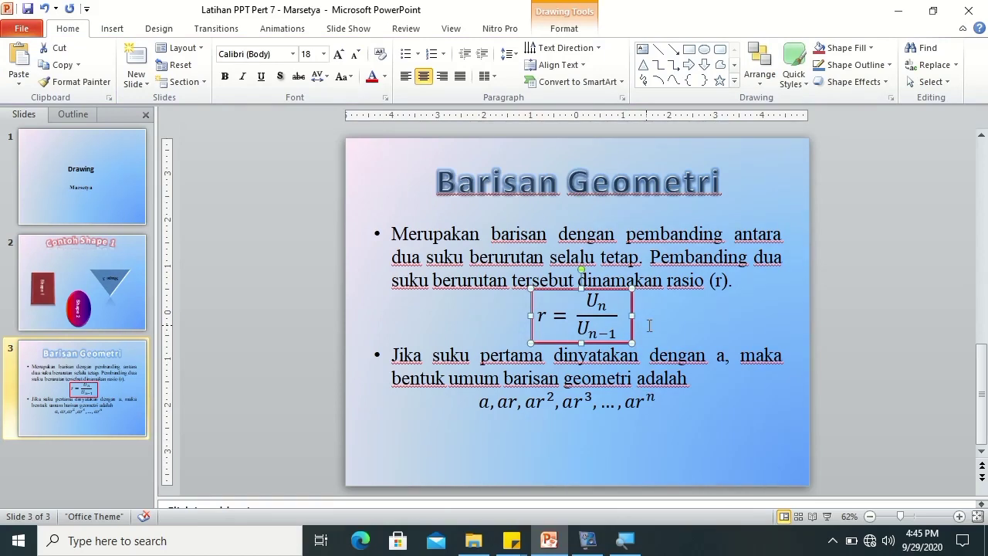
{"action": "key", "text": "ctrl+v"}
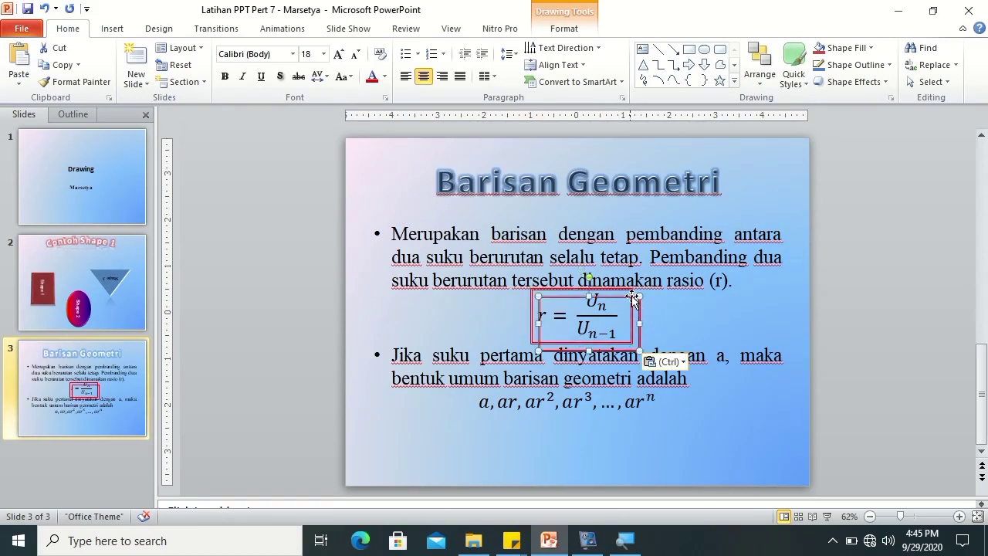
{"action": "left_click_drag", "start_coordinate": [630, 301], "coordinate": [566, 387]}
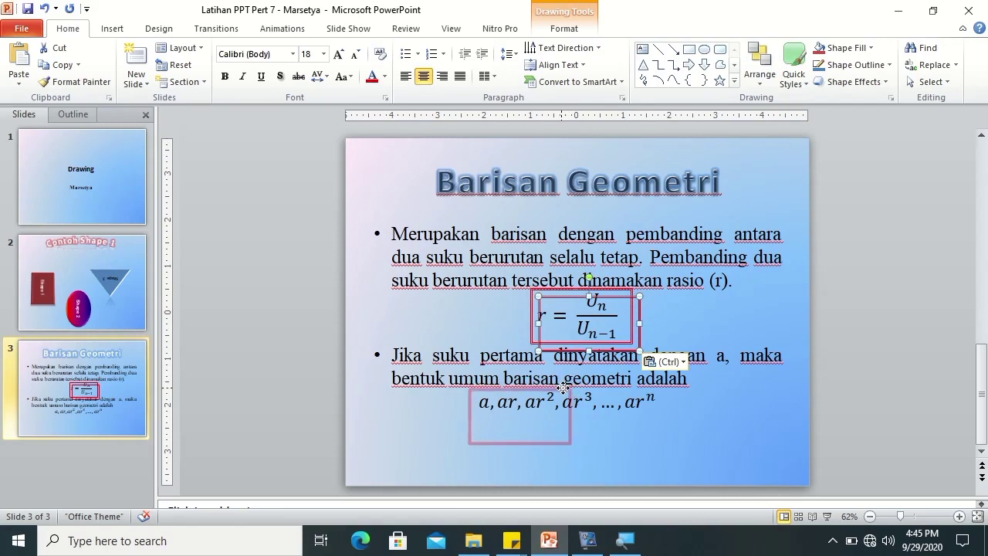
{"action": "mouse_move", "coordinate": [575, 444]}
{"action": "left_mouse_down"}
{"action": "mouse_move", "coordinate": [622, 421]}
{"action": "mouse_move", "coordinate": [660, 419]}
{"action": "left_mouse_up"}
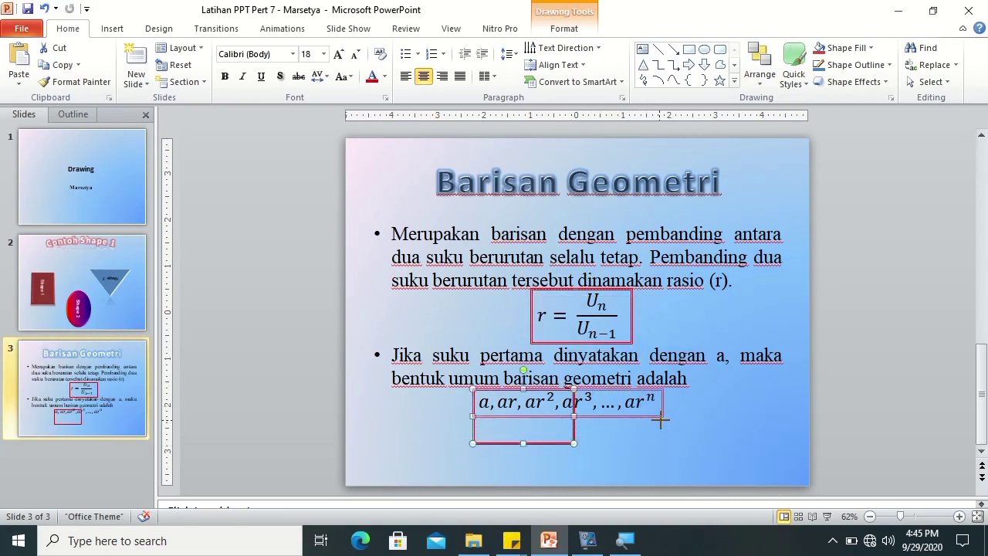
{"action": "left_click", "coordinate": [721, 411]}
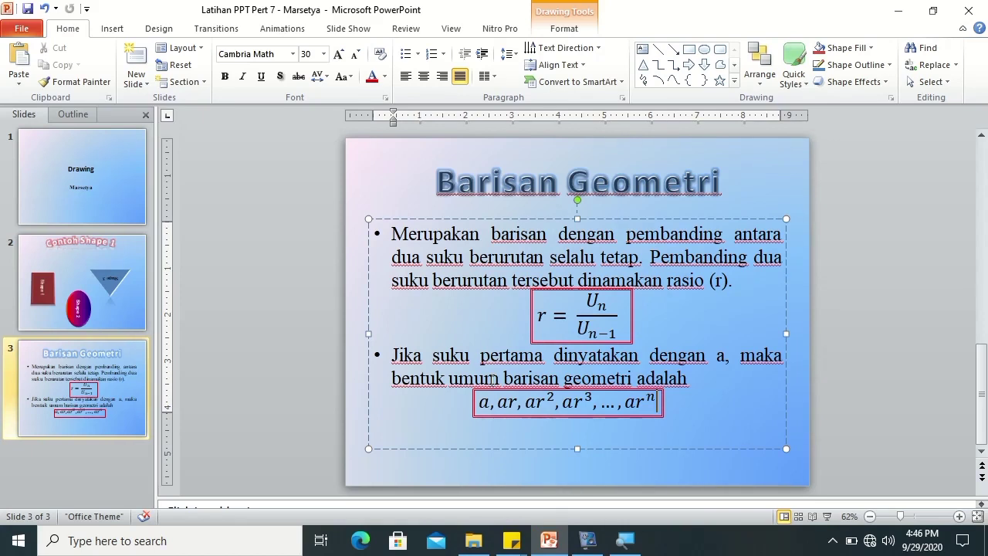
{"action": "left_click", "coordinate": [118, 459]}
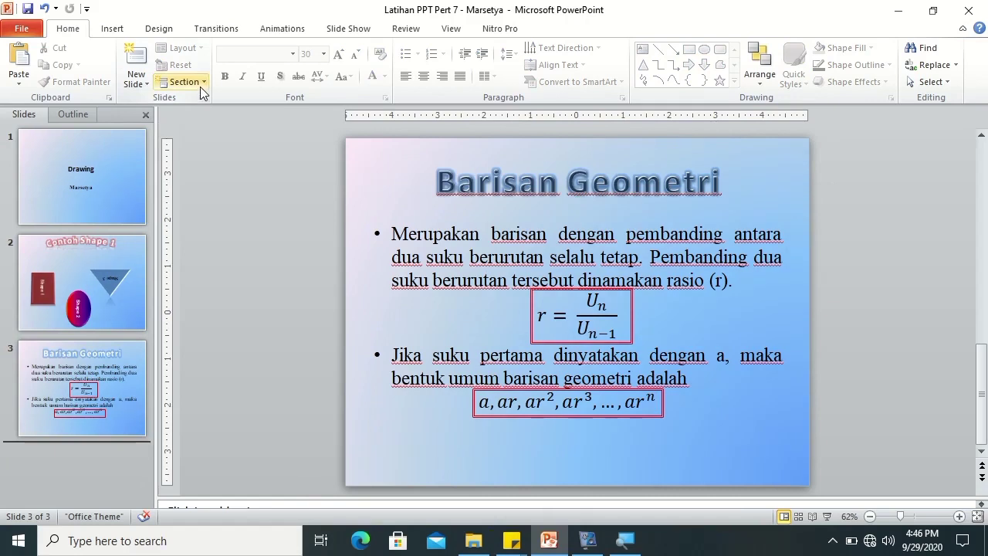
Add a Title and Content slide and paste slide 3's Barisan Geometri title onto it.
{"action": "left_click", "coordinate": [142, 84]}
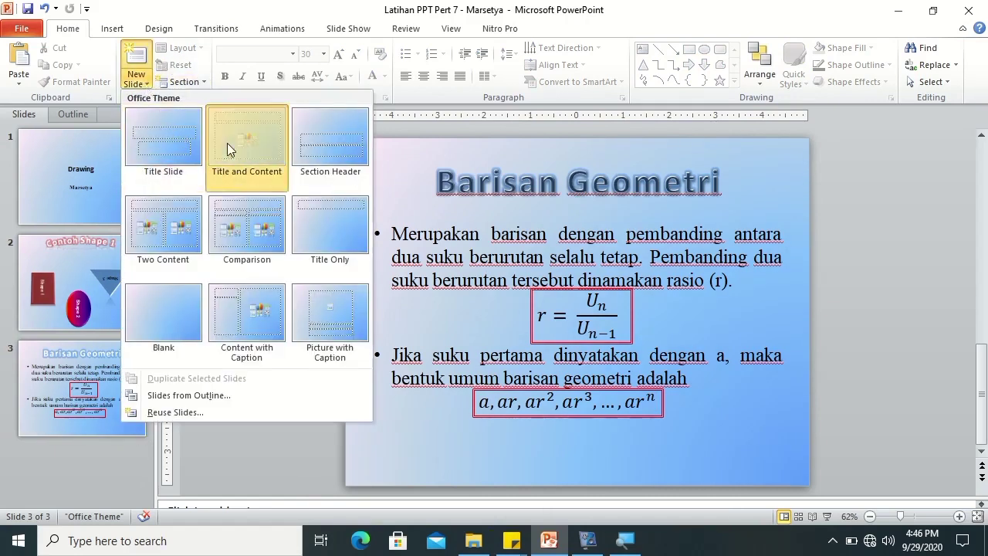
{"action": "left_click", "coordinate": [228, 147]}
{"action": "left_click", "coordinate": [100, 270]}
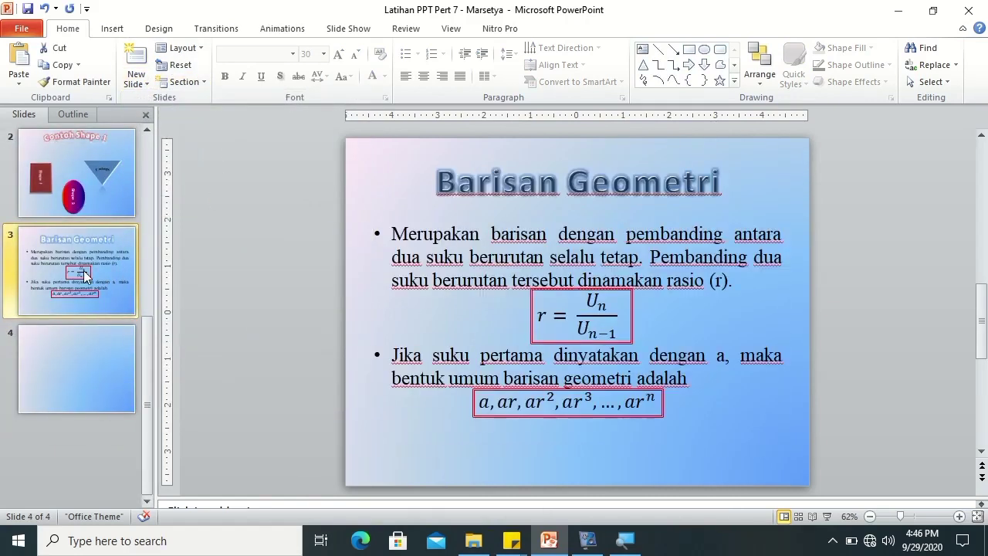
{"action": "left_click", "coordinate": [455, 180]}
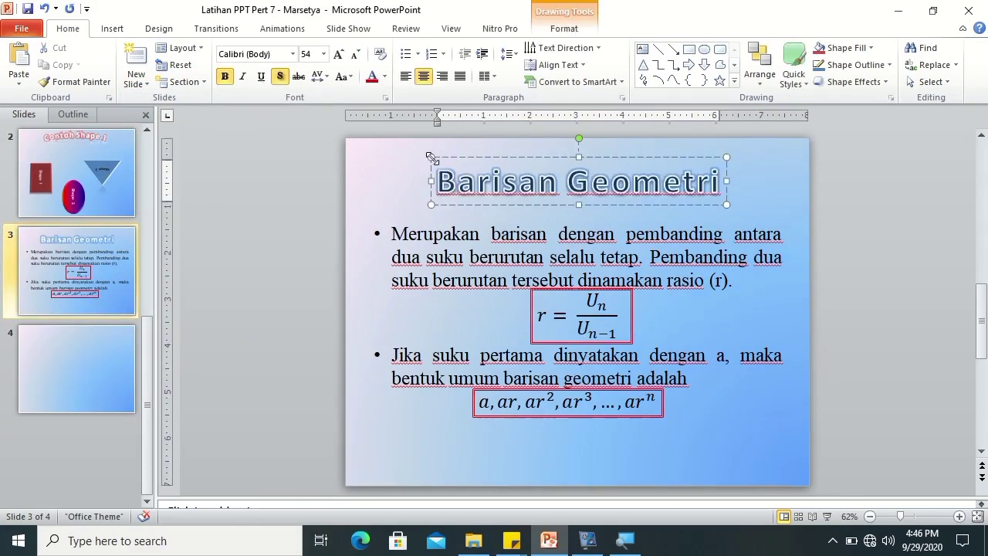
{"action": "left_click", "coordinate": [431, 157]}
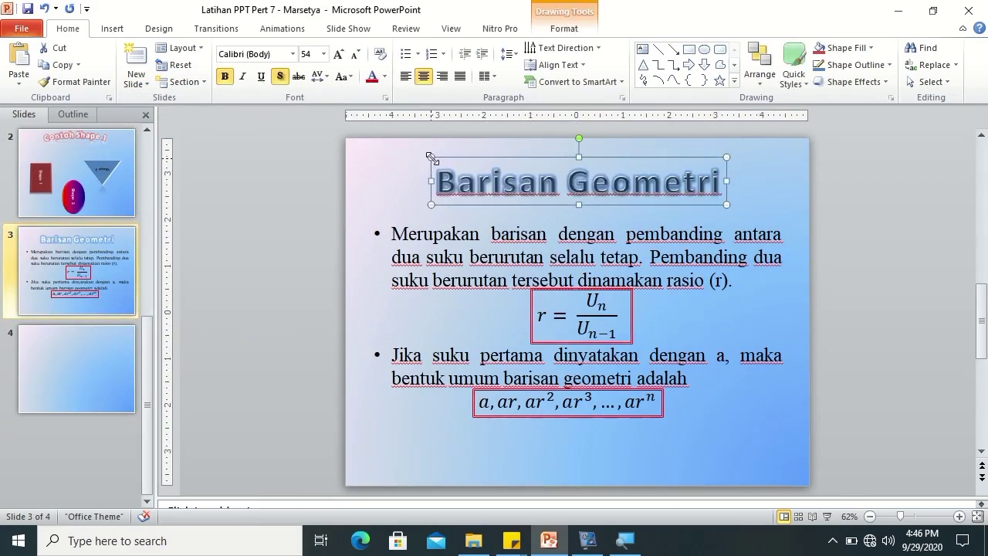
{"action": "left_click", "coordinate": [76, 348]}
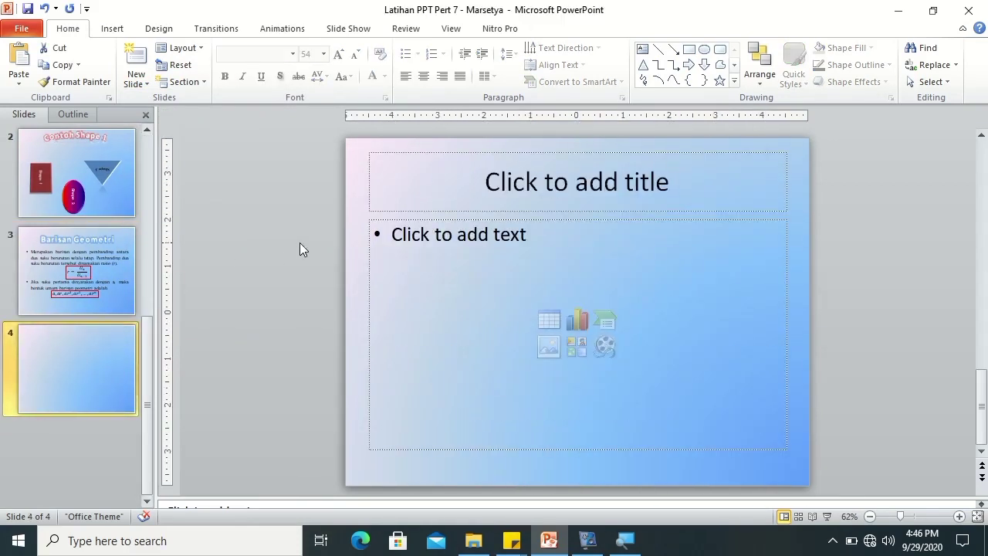
{"action": "key", "text": "ctrl+v"}
{"action": "left_click", "coordinate": [373, 153]}
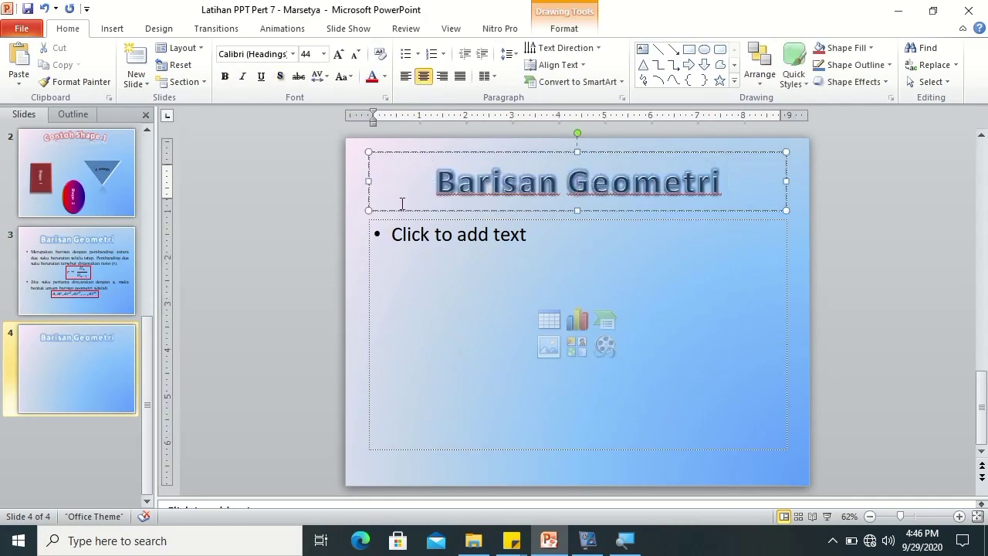
{"action": "left_click", "coordinate": [363, 148]}
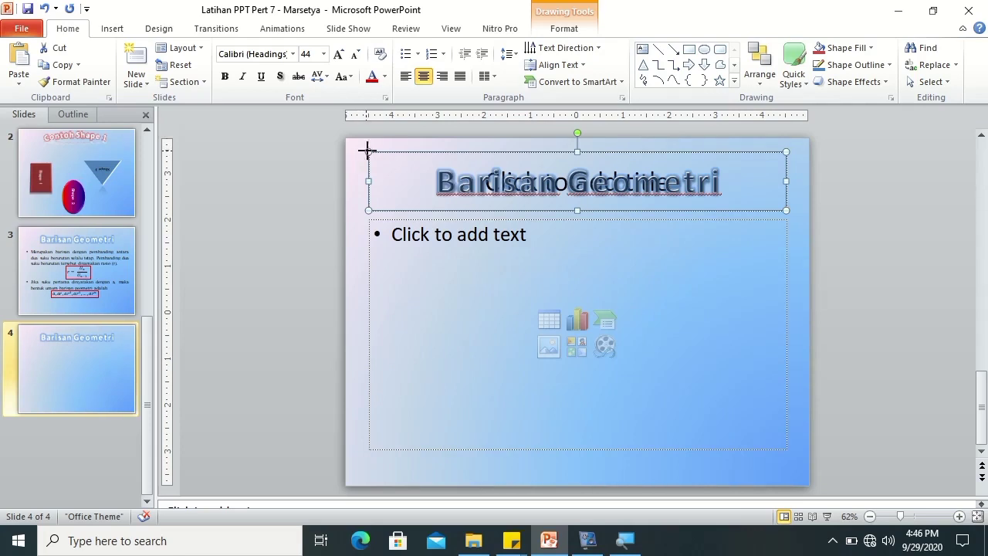
Type the first bullet 'Menentukan rumus suku ke-n' and format it Times New Roman 30, justified.
{"action": "left_click", "coordinate": [404, 240]}
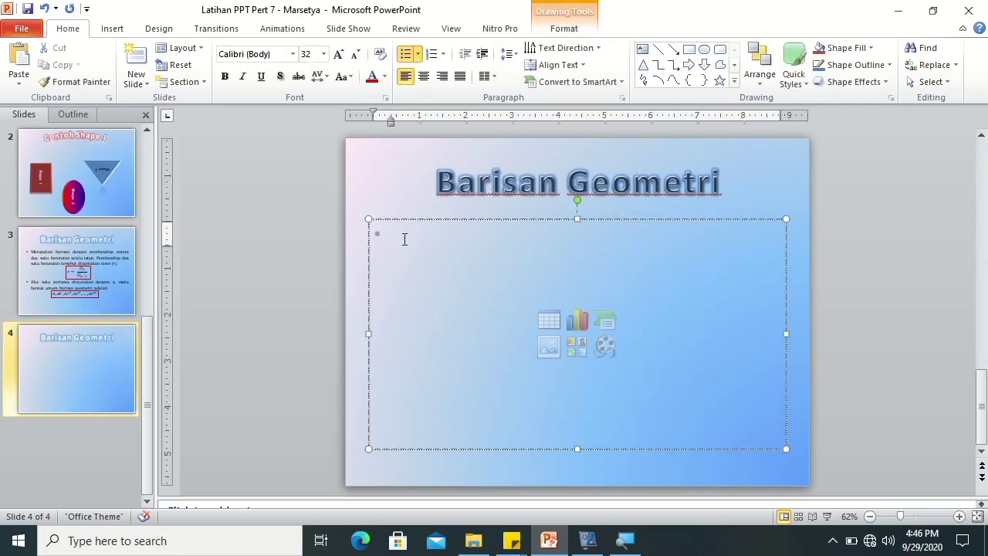
{"action": "type", "text": "Menentuka "}
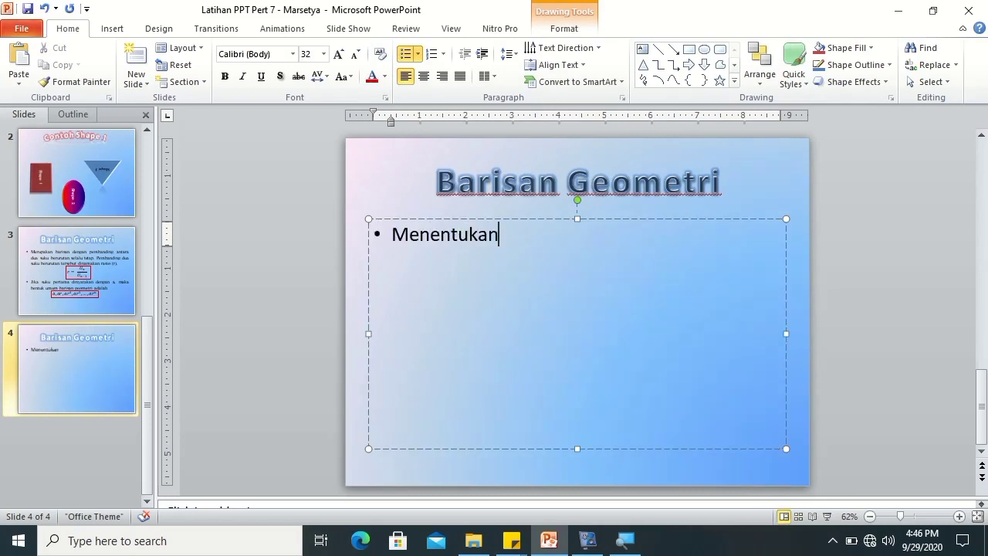
{"action": "type", "text": " rumus"}
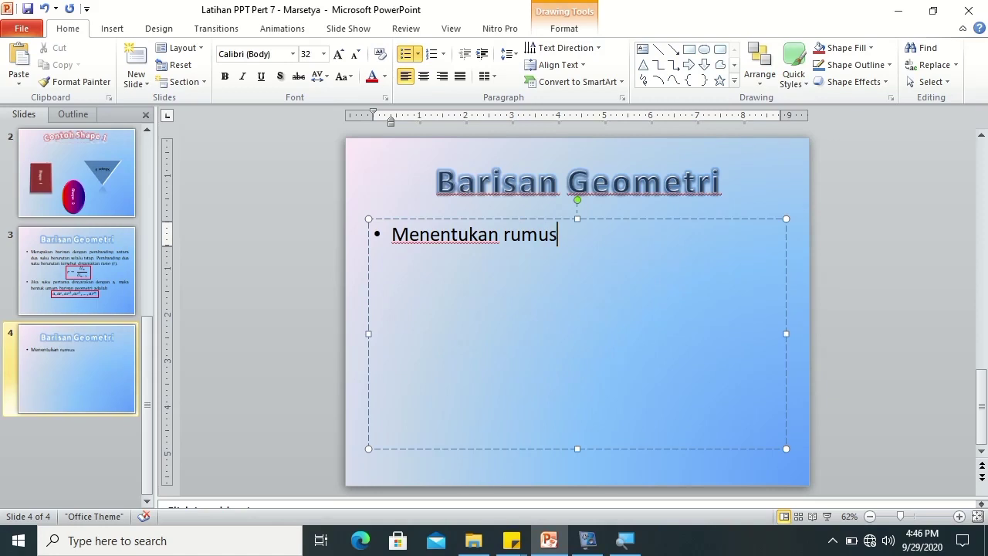
{"action": "type", "text": " suku ke"}
{"action": "type", "text": "-n"}
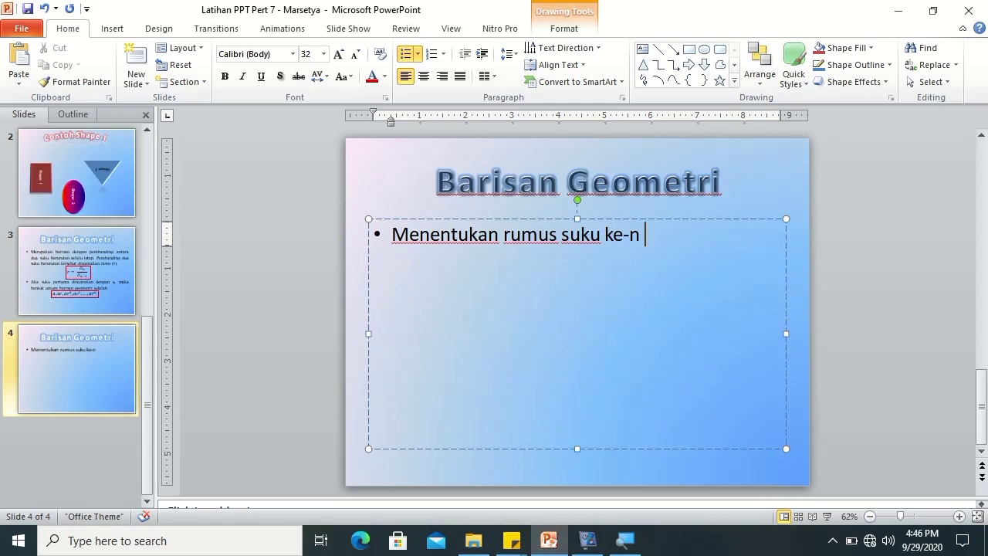
{"action": "key", "text": "shift+Home"}
{"action": "left_click", "coordinate": [281, 54]}
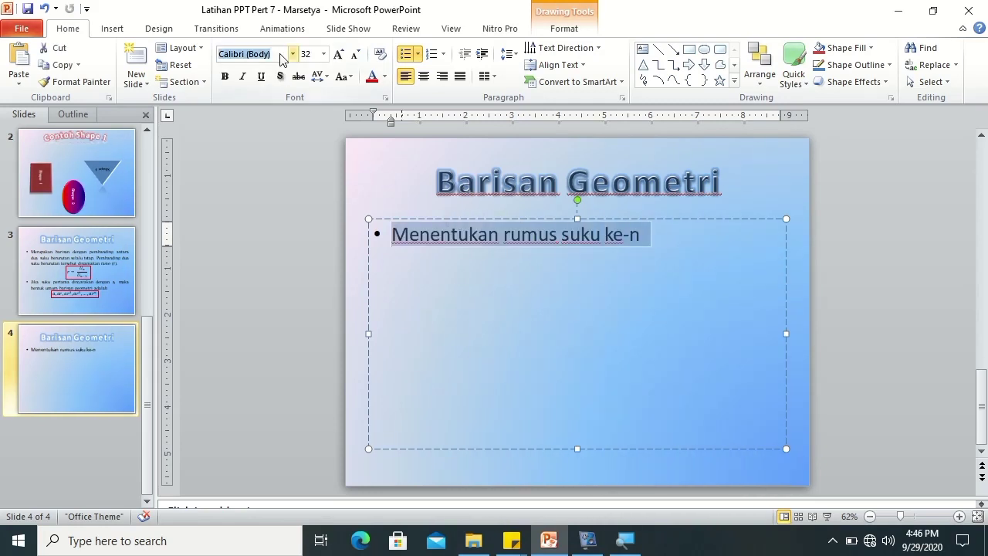
{"action": "type", "text": "Times New Roman"}
{"action": "key", "text": "Return"}
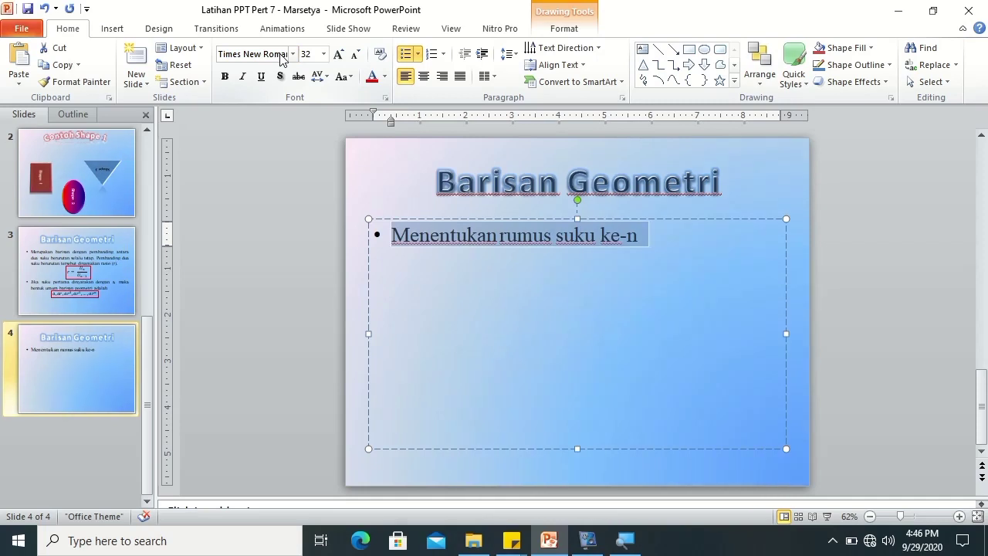
{"action": "left_click", "coordinate": [315, 54]}
{"action": "type", "text": "3"}
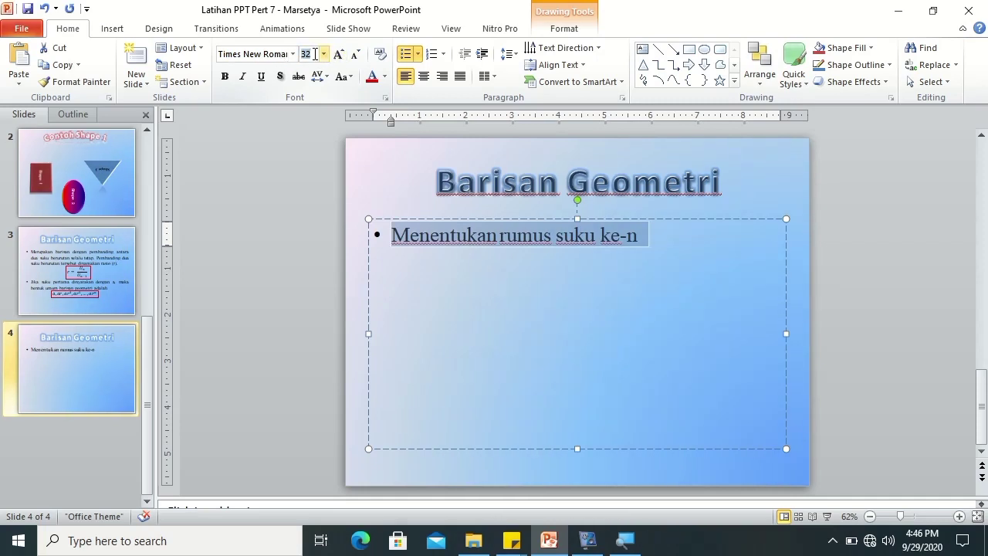
{"action": "type", "text": "0"}
{"action": "key", "text": "Return"}
{"action": "left_click", "coordinate": [460, 76]}
Finish with 'barisan geometri menggunakan rumus sebagai berikut:' and add a keterangan bullet after an empty unbulleted line.
{"action": "left_click", "coordinate": [635, 234]}
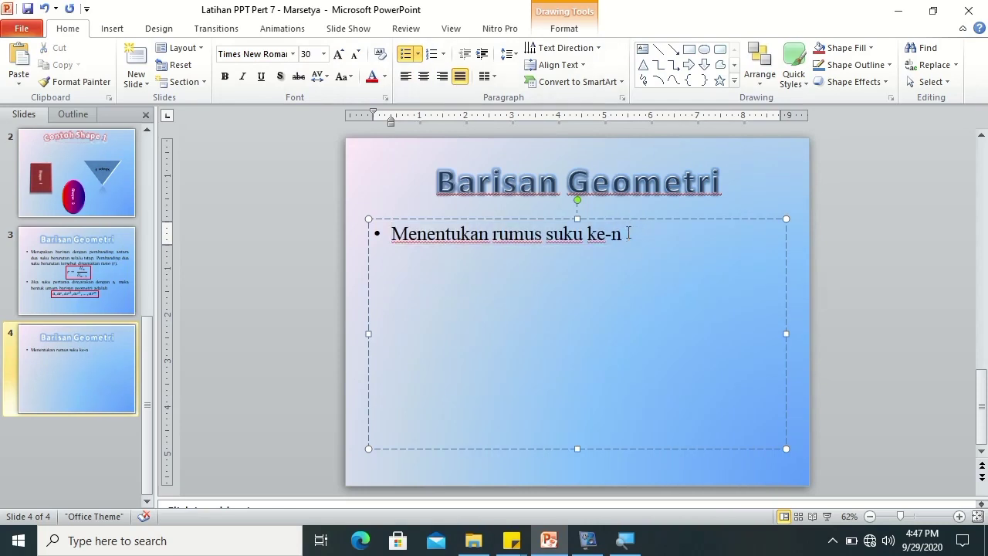
{"action": "type", "text": "barisan geometri menggunakan "}
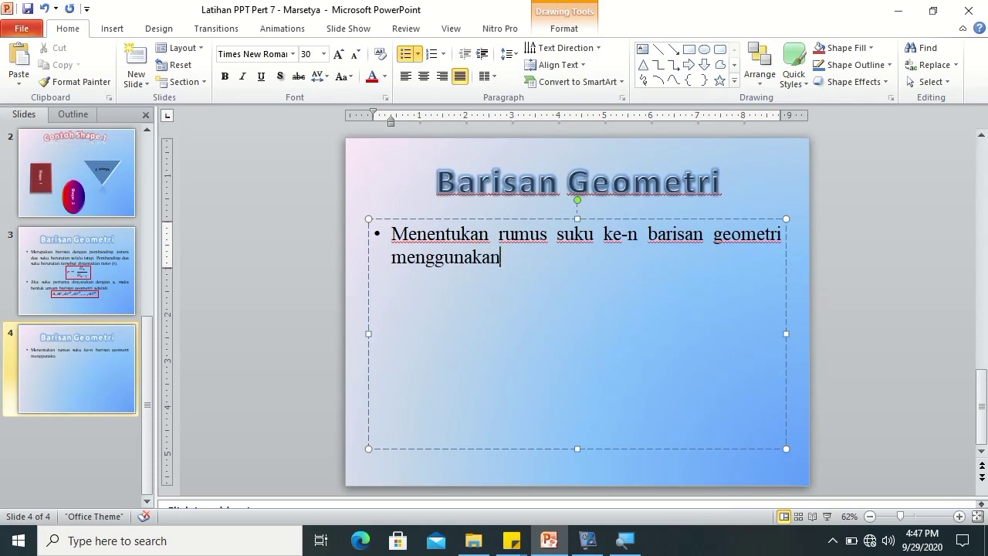
{"action": "type", "text": "rumus "}
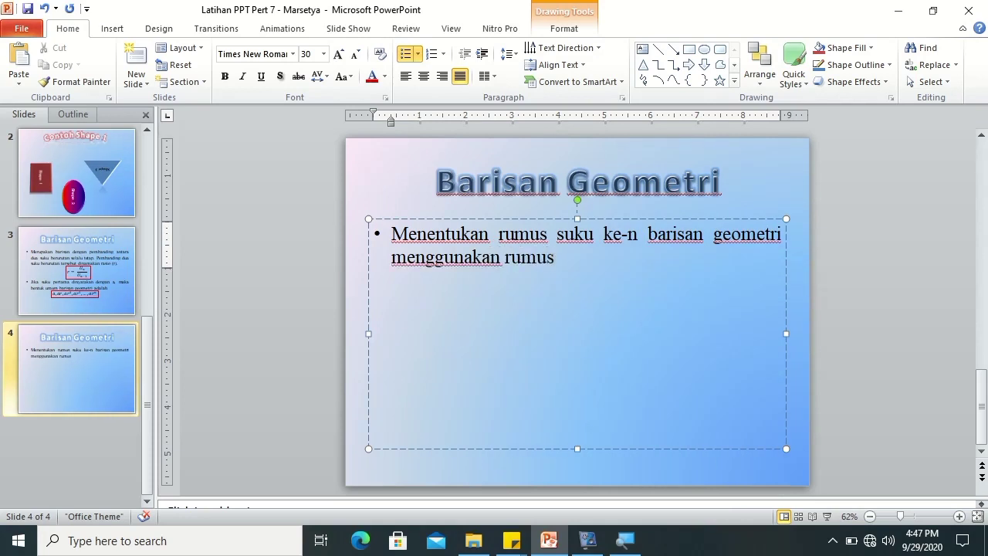
{"action": "type", "text": "sebagai berikut:"}
{"action": "key", "text": "Return"}
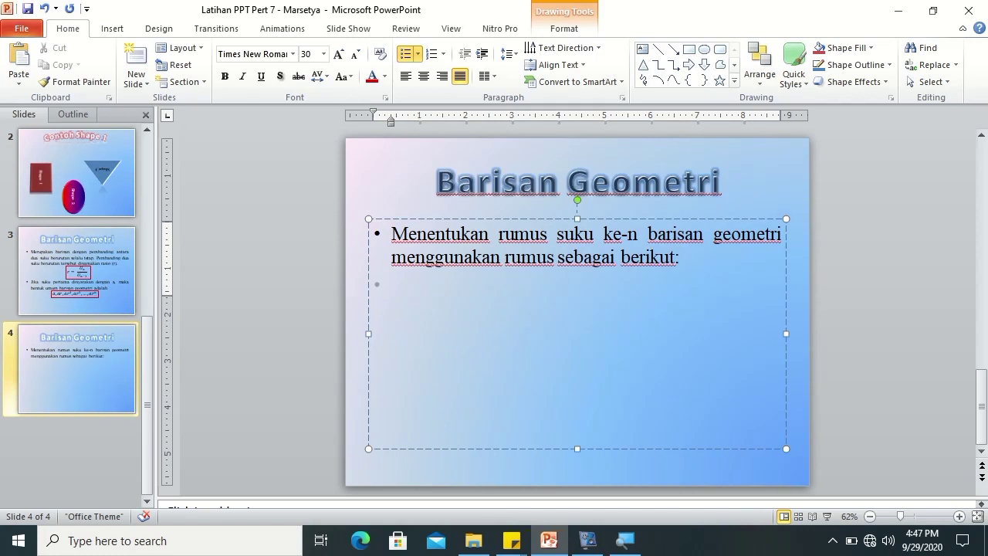
{"action": "type", "text": "ketenrangan"}
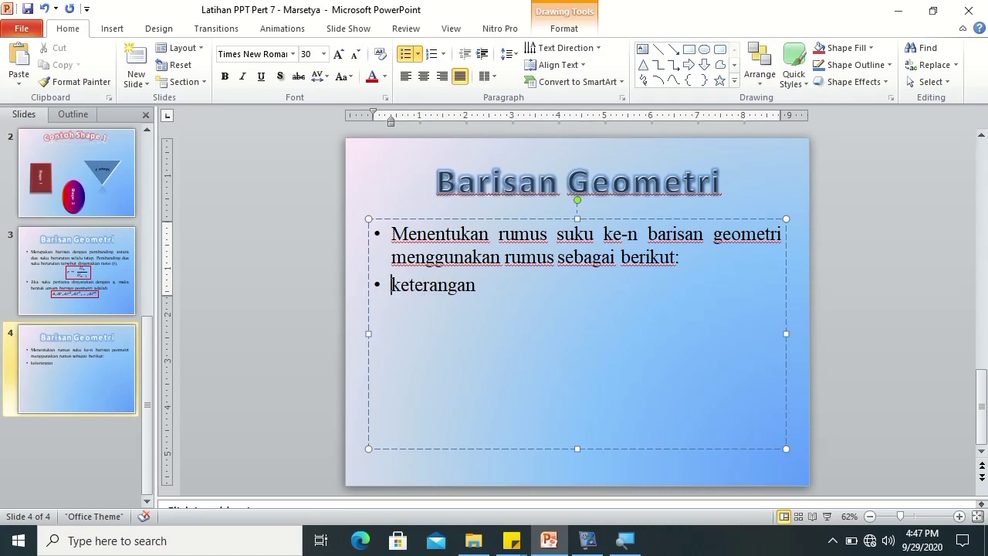
{"action": "key", "text": "Return"}
{"action": "key", "text": "BackSpace"}
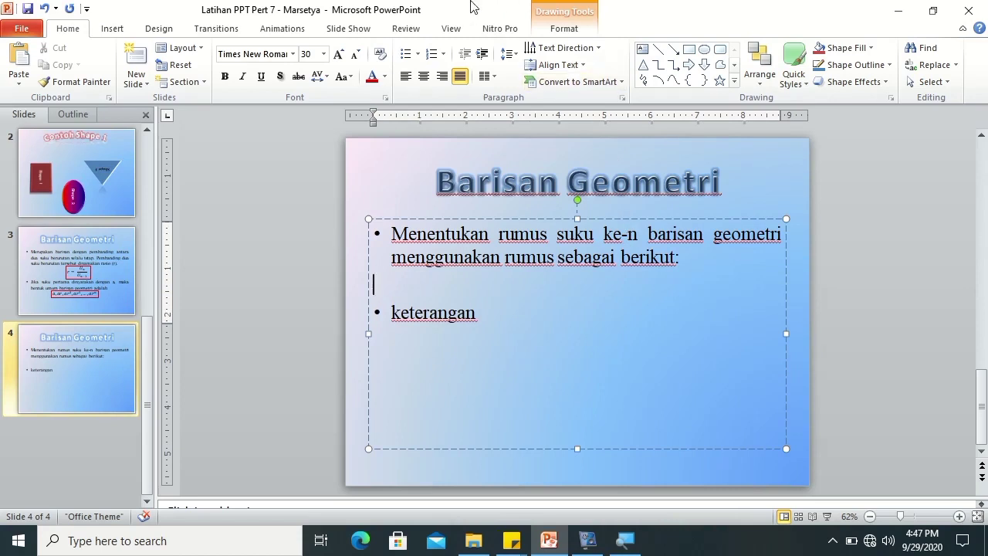
Insert a new equation on the empty line and enter Uₙ = a.
{"action": "left_click", "coordinate": [128, 31]}
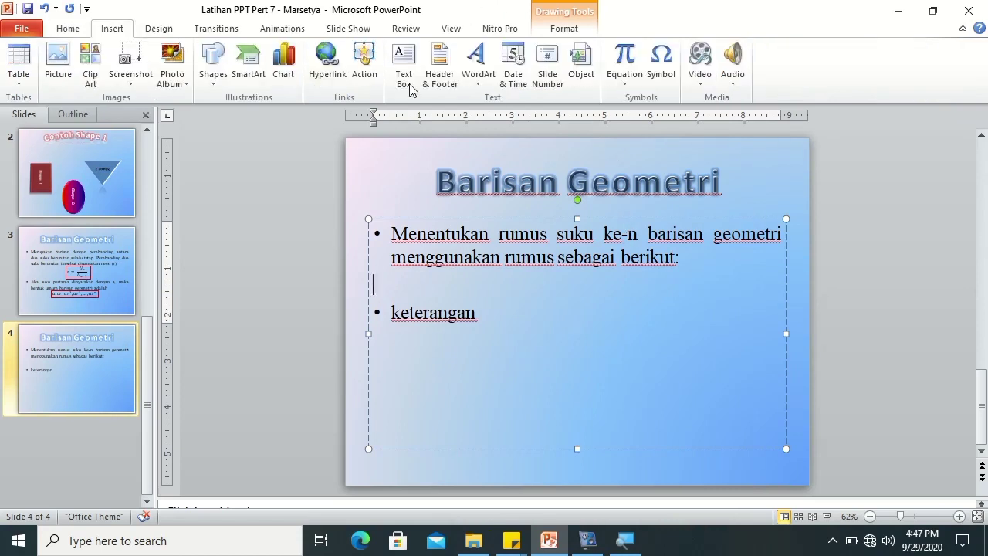
{"action": "left_click", "coordinate": [626, 83]}
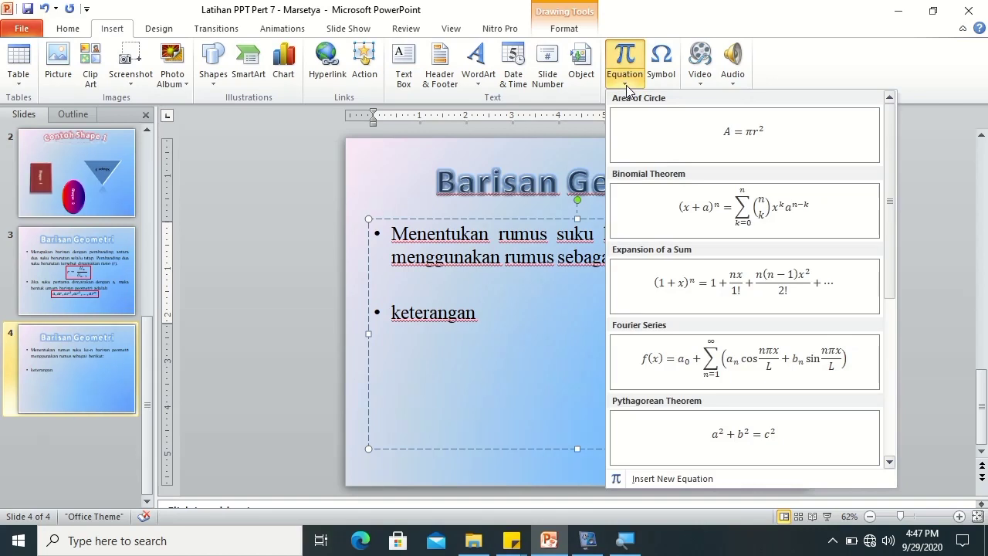
{"action": "left_click", "coordinate": [692, 478]}
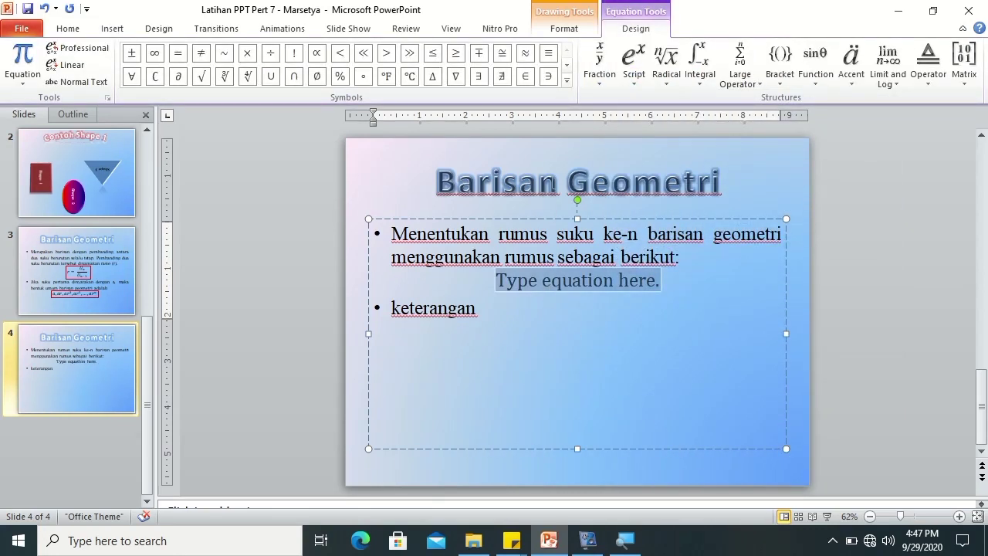
{"action": "left_click", "coordinate": [632, 69]}
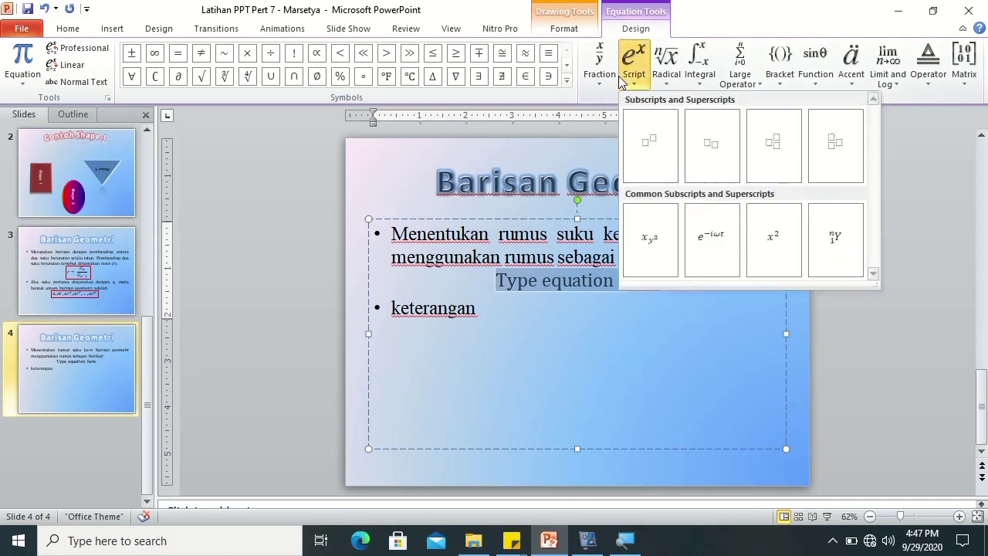
{"action": "left_click", "coordinate": [707, 149]}
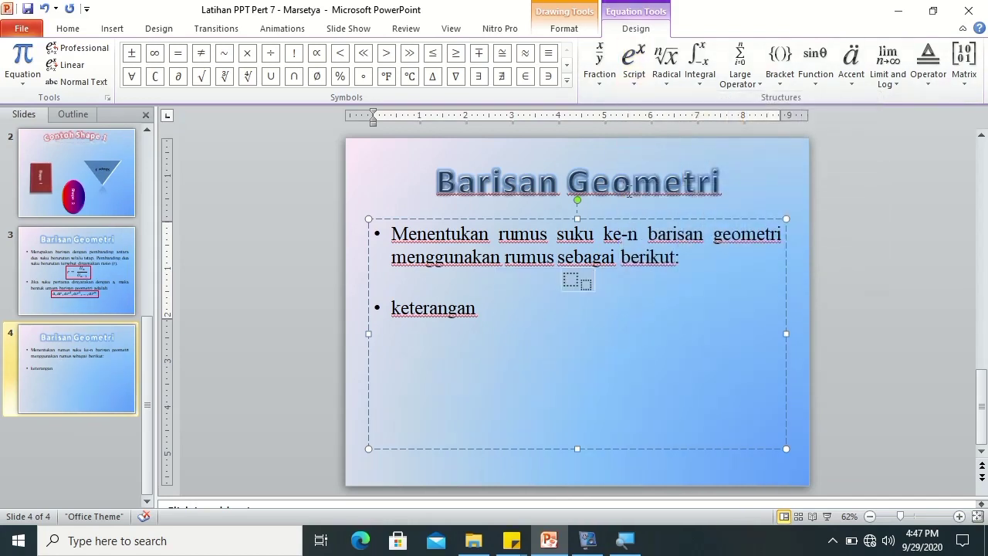
{"action": "type", "text": "U_"}
{"action": "type", "text": "n"}
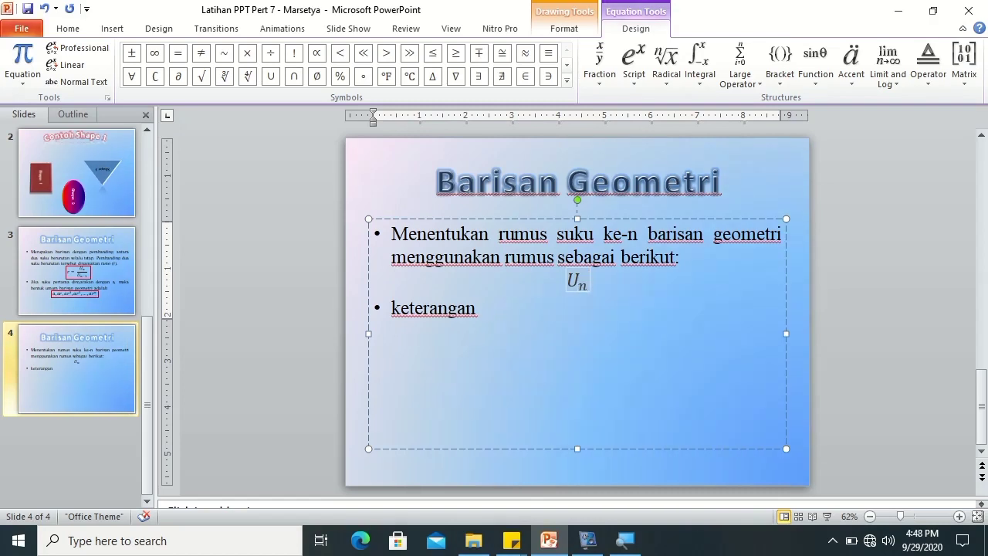
{"action": "key", "text": "Right"}
{"action": "type", "text": "= "}
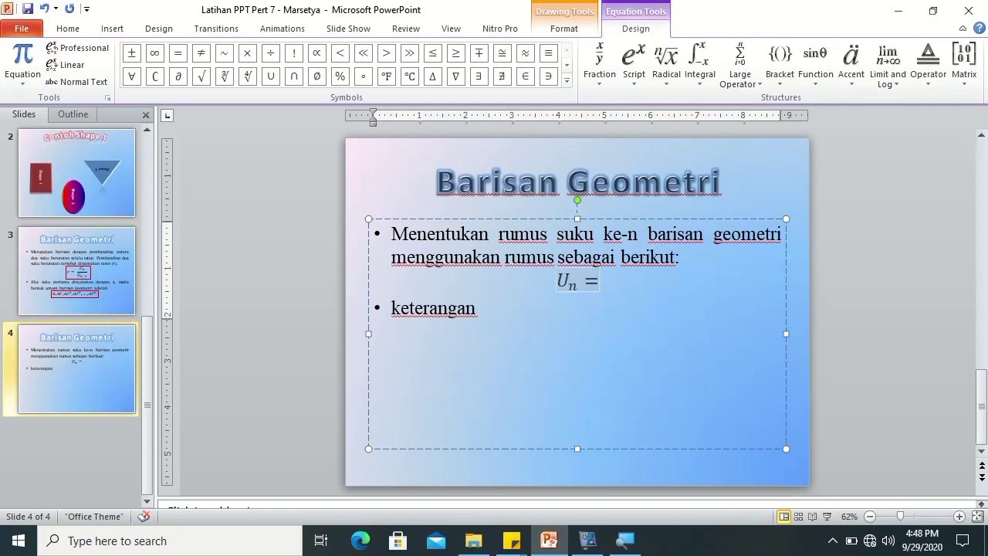
{"action": "type", "text": "a"}
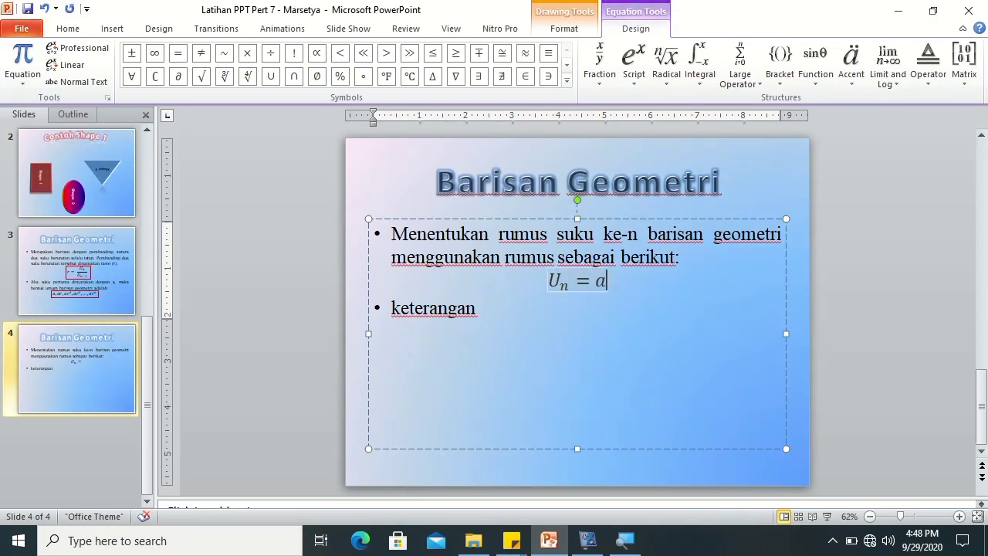
Add r with superscript n-1 so the formula reads Uₙ = arⁿ⁻¹.
{"action": "left_click", "coordinate": [635, 81]}
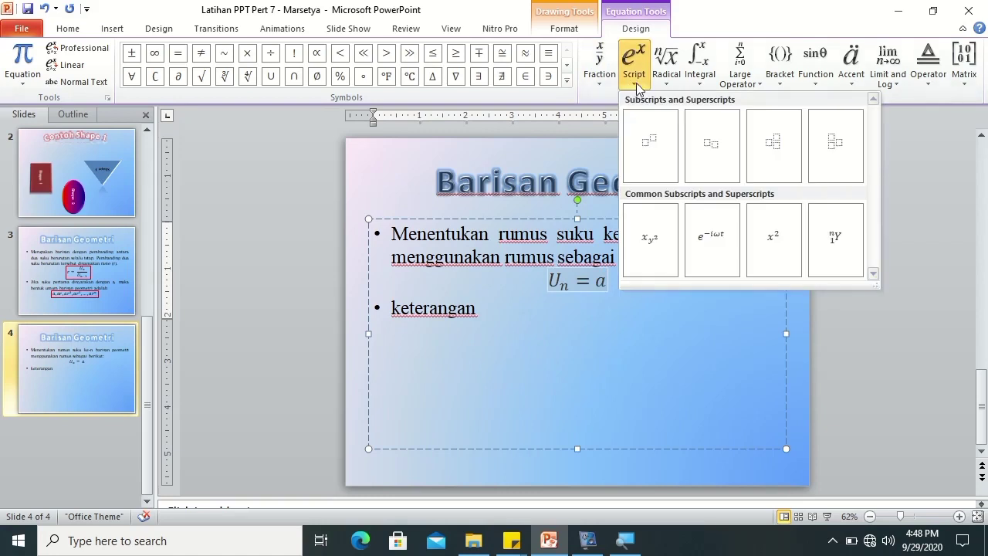
{"action": "left_click", "coordinate": [660, 161]}
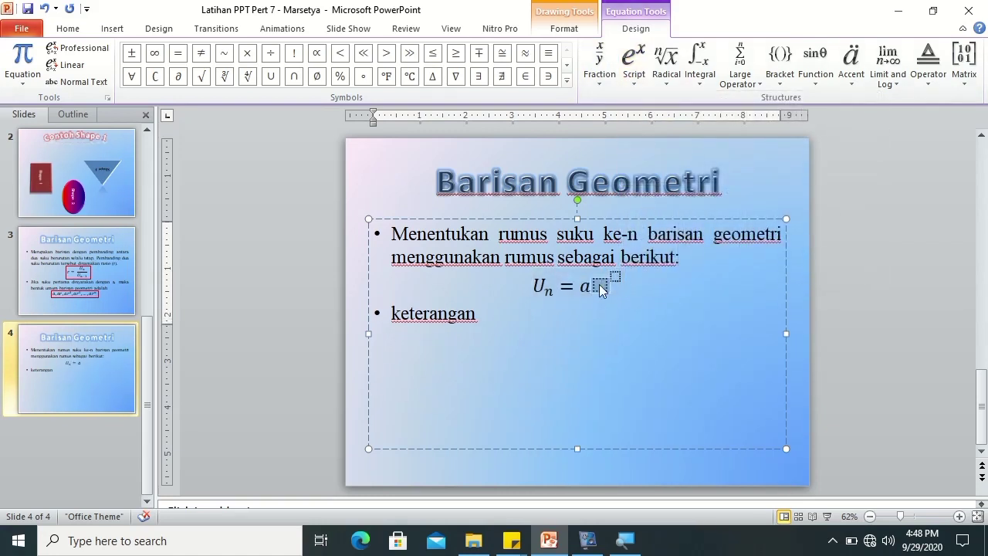
{"action": "type", "text": "r"}
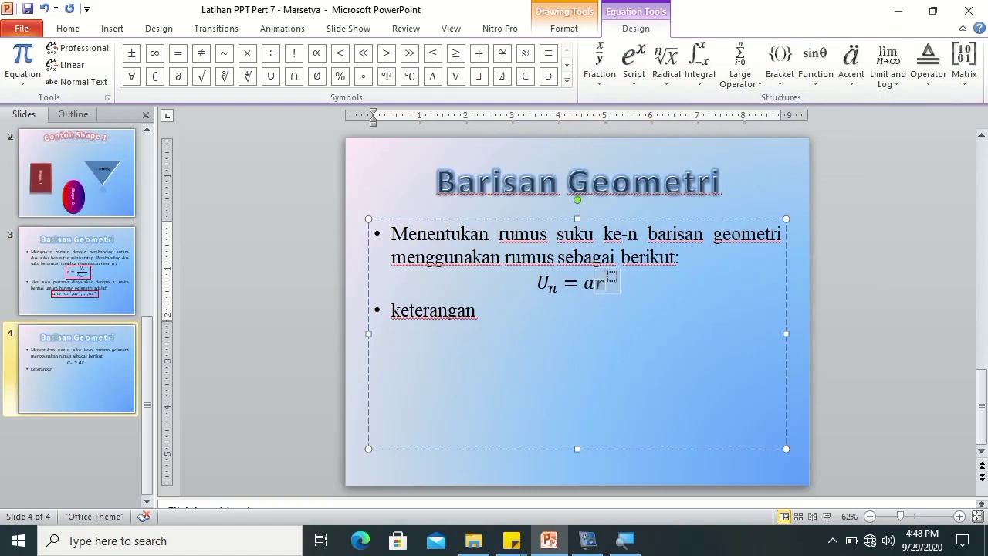
{"action": "type", "text": "n"}
{"action": "type", "text": "-1"}
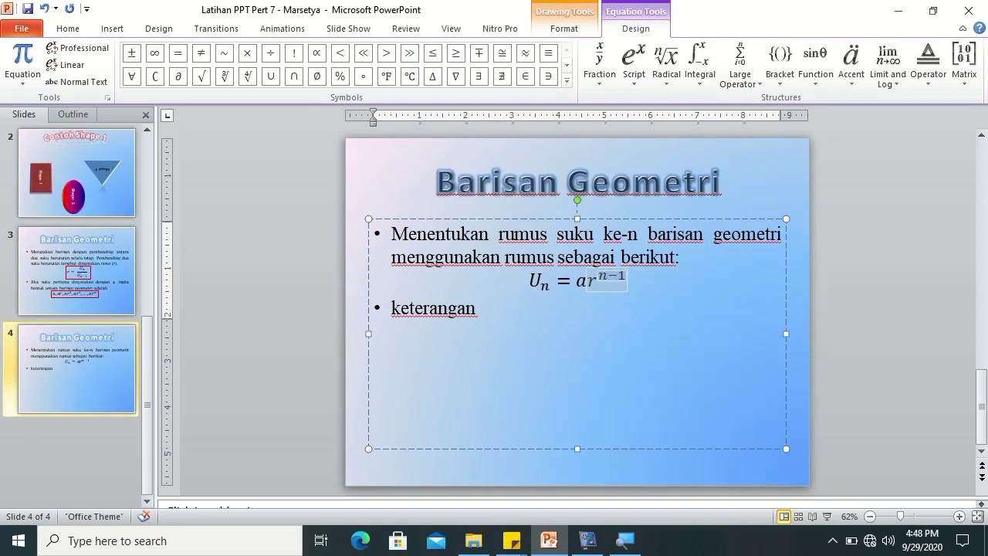
{"action": "left_click", "coordinate": [670, 308]}
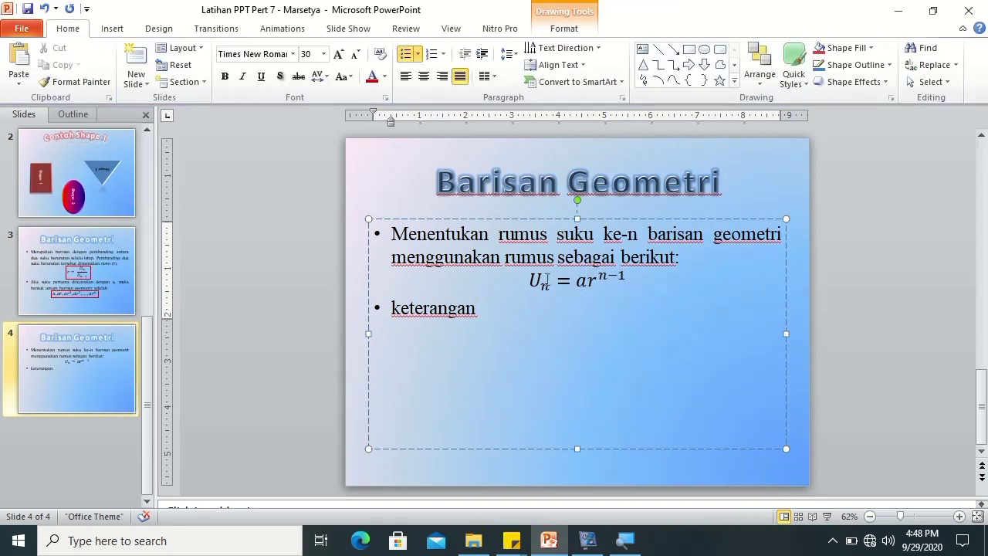
Copy slide 3's red equation frame onto slide 4 and fit it around the Un = ar^(n−1) formula.
{"action": "left_click", "coordinate": [108, 297]}
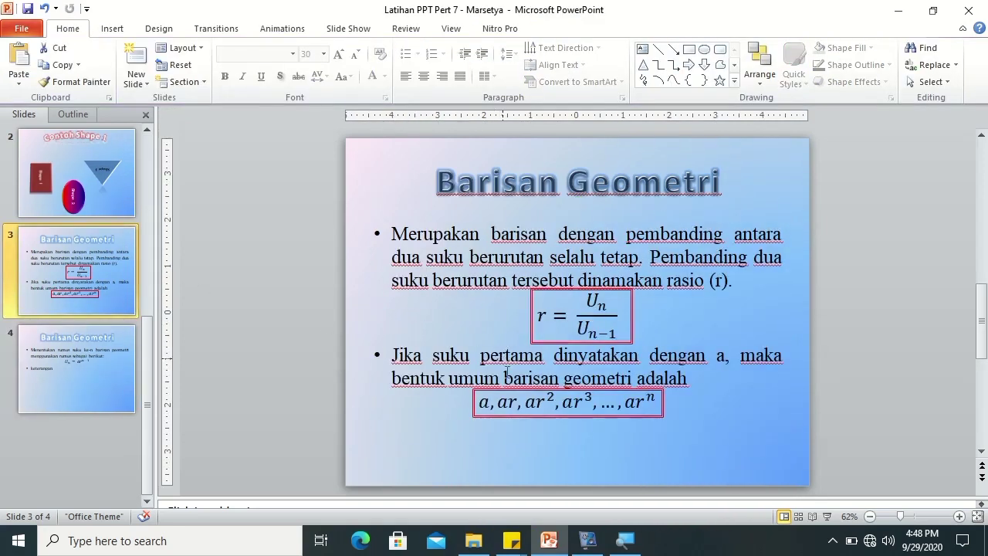
{"action": "left_click", "coordinate": [507, 393]}
{"action": "key", "text": "ctrl+c"}
{"action": "left_click", "coordinate": [122, 348]}
{"action": "key", "text": "ctrl+v"}
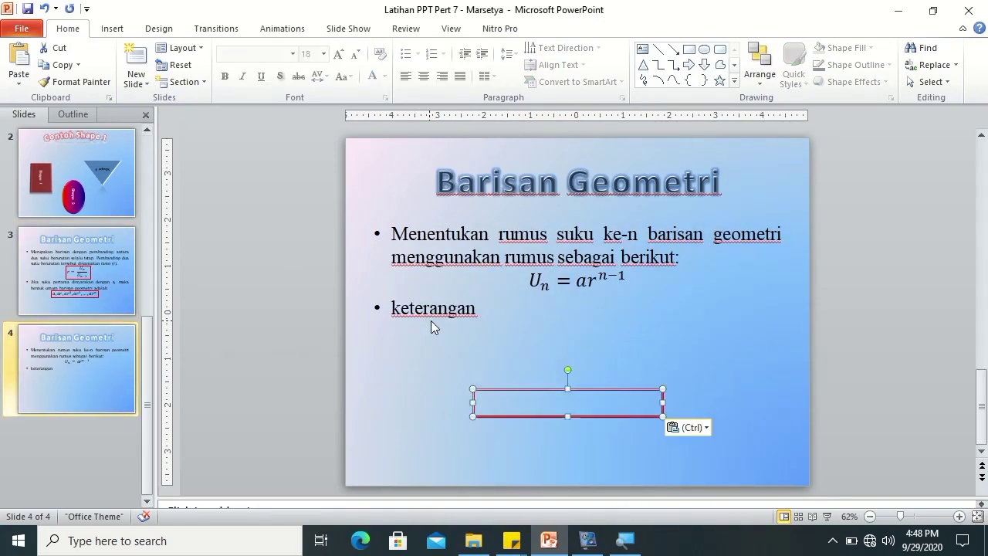
{"action": "mouse_move", "coordinate": [597, 397]}
{"action": "left_mouse_down"}
{"action": "mouse_move", "coordinate": [638, 270]}
{"action": "mouse_move", "coordinate": [649, 273]}
{"action": "left_mouse_up"}
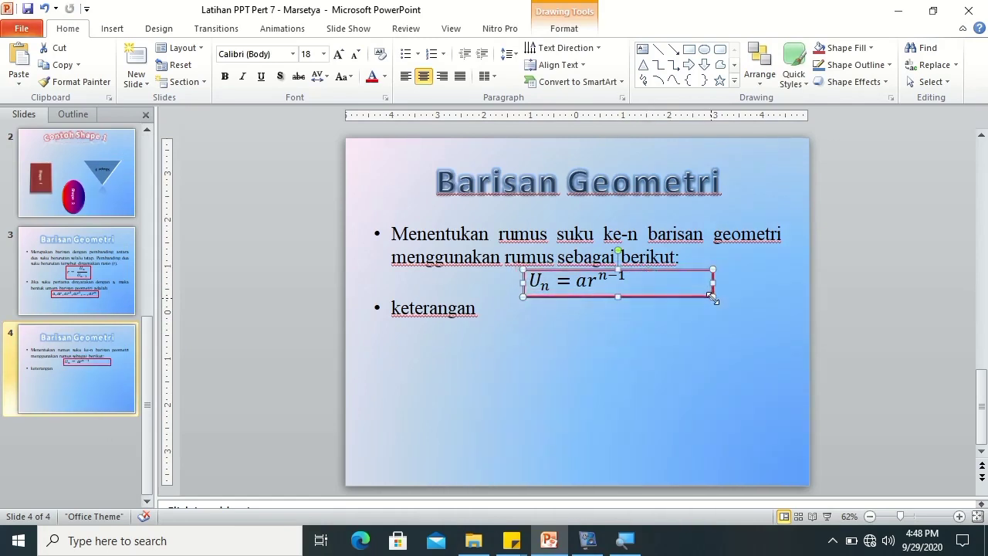
{"action": "left_click", "coordinate": [632, 285]}
{"action": "left_click", "coordinate": [658, 330]}
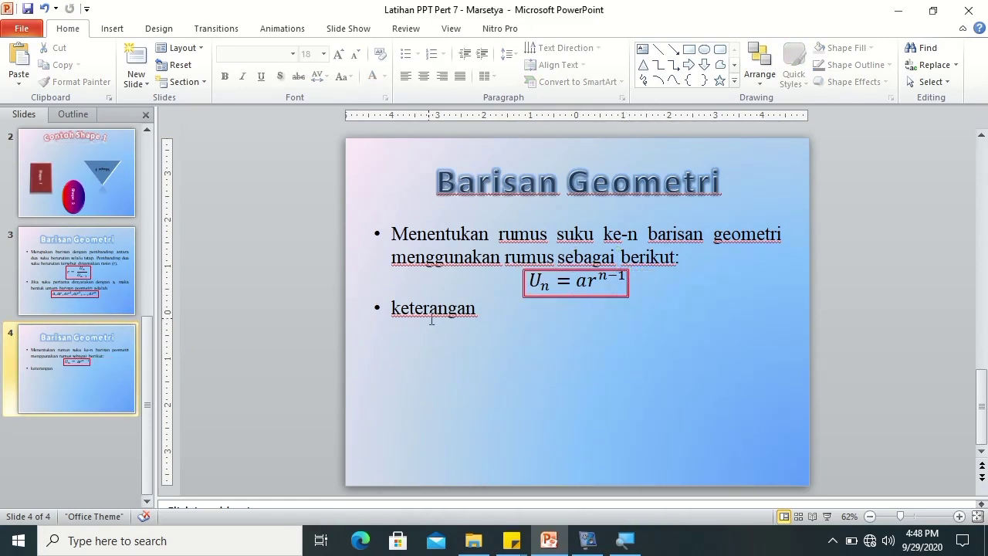
{"action": "left_click", "coordinate": [488, 310]}
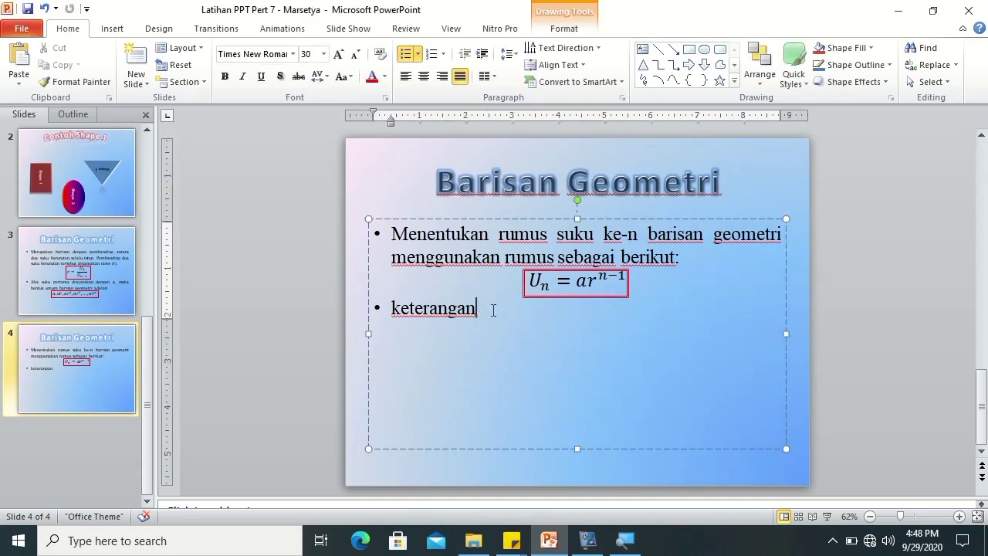
Add a slightly indented, unbulleted line '= suku ke-n' below Keterangan.
{"action": "key", "text": "Return"}
{"action": "key", "text": "BackSpace"}
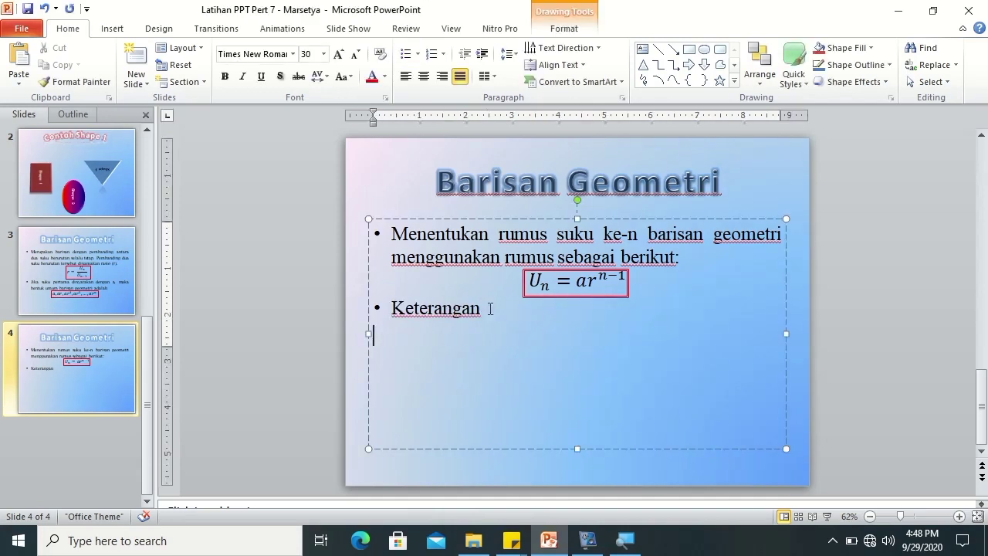
{"action": "left_click_drag", "start_coordinate": [376, 120], "coordinate": [393, 129]}
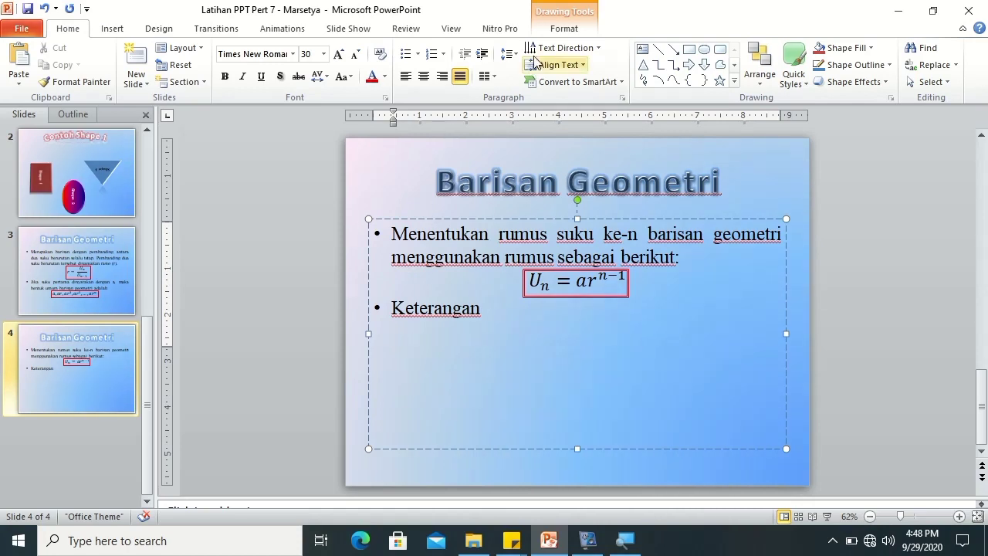
{"action": "type", "text": "="}
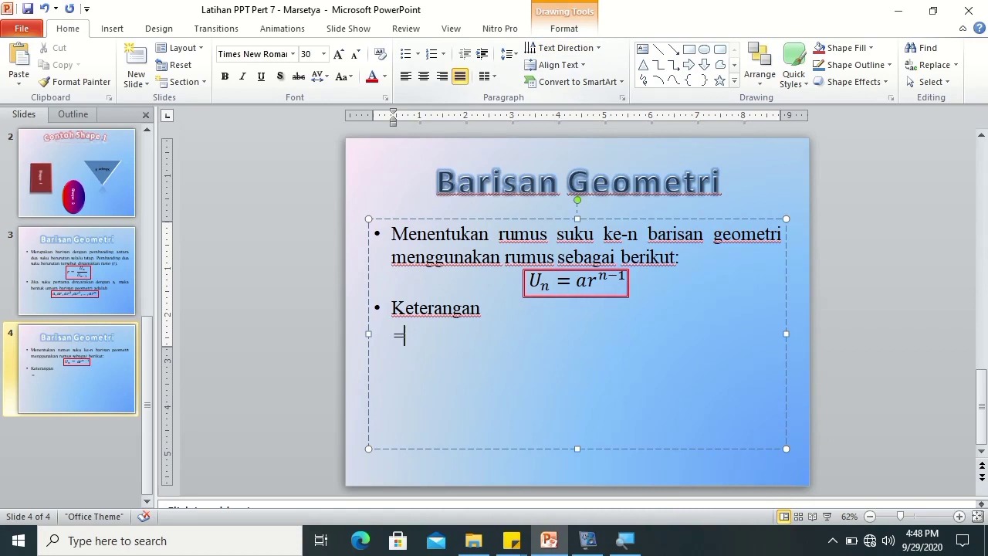
{"action": "type", "text": " suku ke-n"}
Add the line 'a = suku pertama', making its leading a lowercase.
{"action": "key", "text": "Return"}
{"action": "type", "text": "a"}
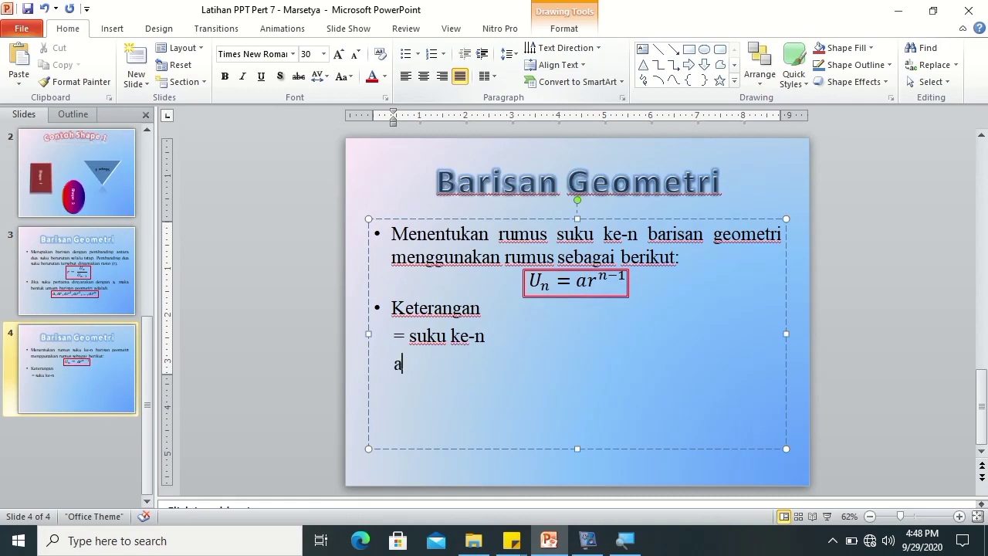
{"action": "type", "text": " = suku per tama"}
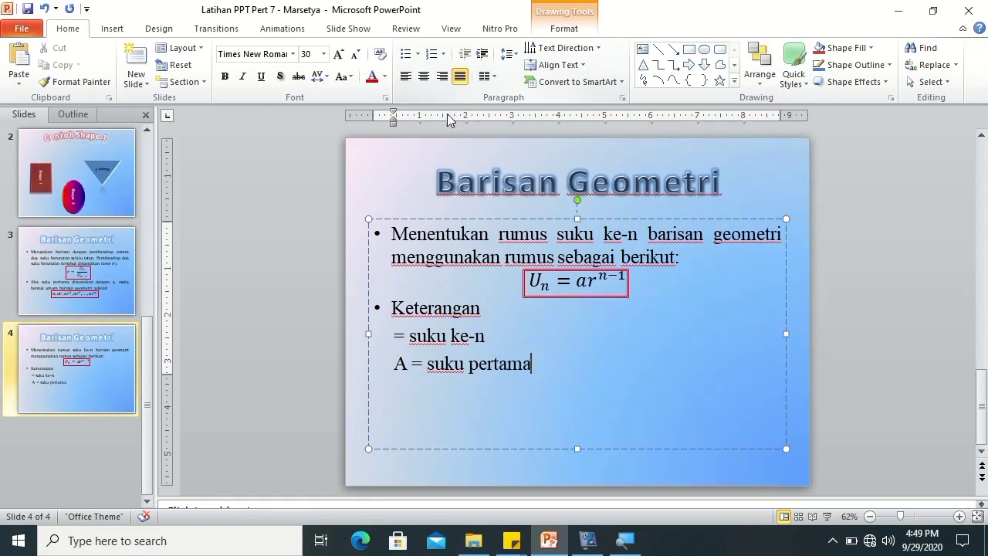
{"action": "left_click", "coordinate": [405, 358]}
{"action": "key", "text": "Left"}
{"action": "key", "text": "Delete"}
{"action": "type", "text": "a"}
{"action": "left_click", "coordinate": [394, 335]}
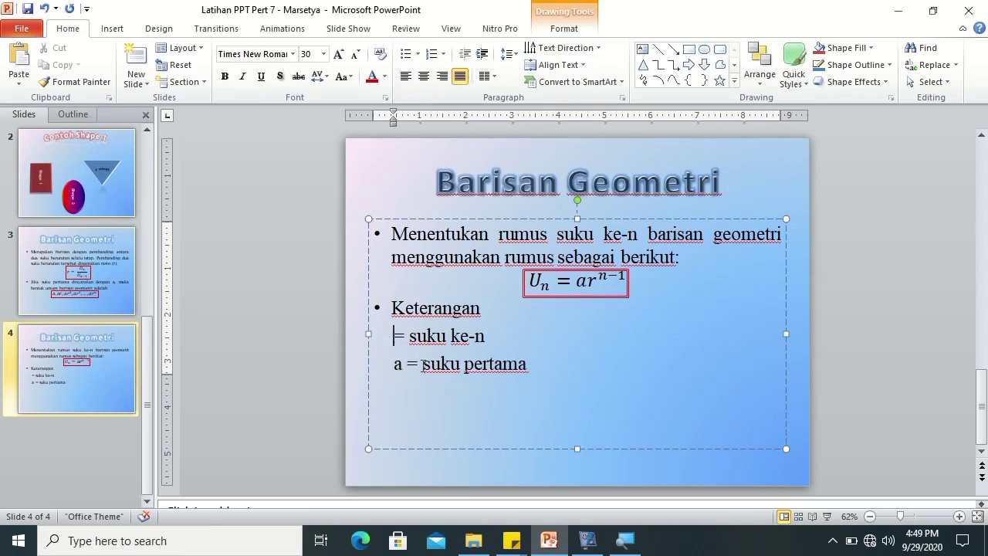
Insert a subscript equation Uₙ at the start of the '= suku ke-n' line.
{"action": "left_click", "coordinate": [120, 29]}
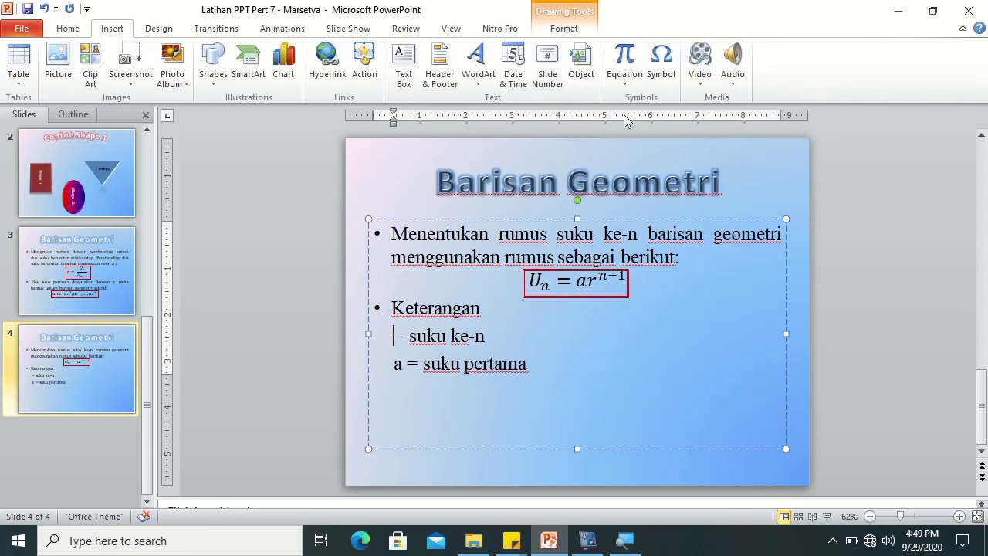
{"action": "left_click", "coordinate": [626, 85]}
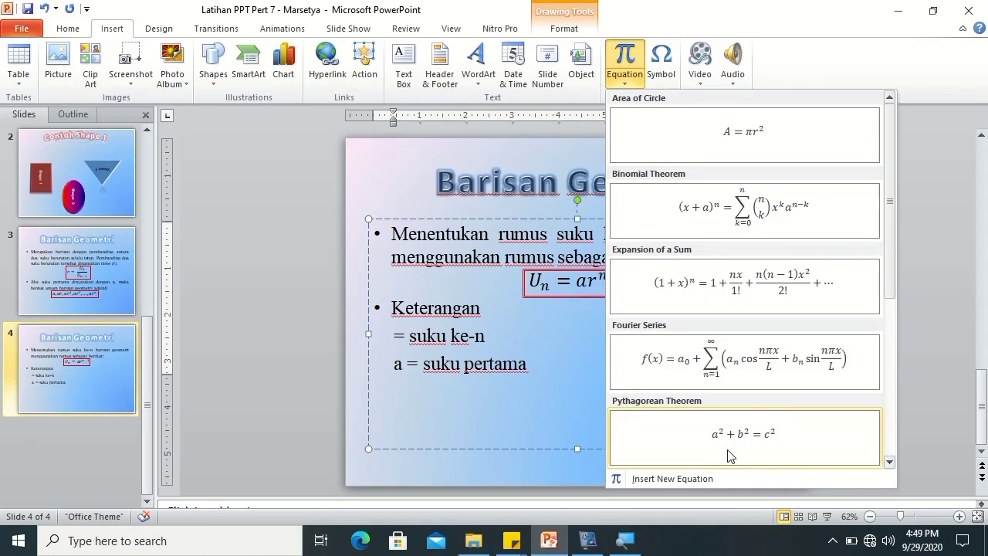
{"action": "left_click", "coordinate": [702, 479]}
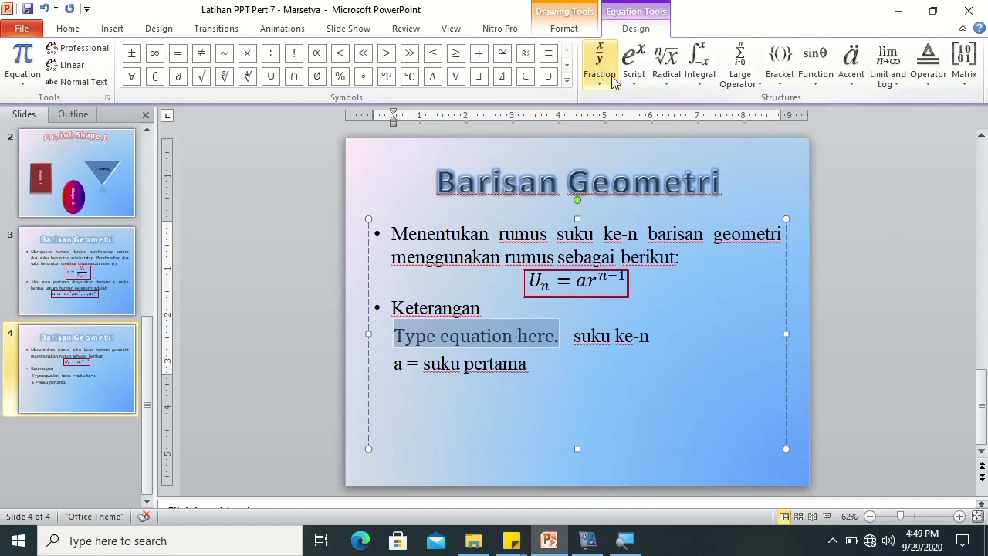
{"action": "left_click", "coordinate": [633, 60]}
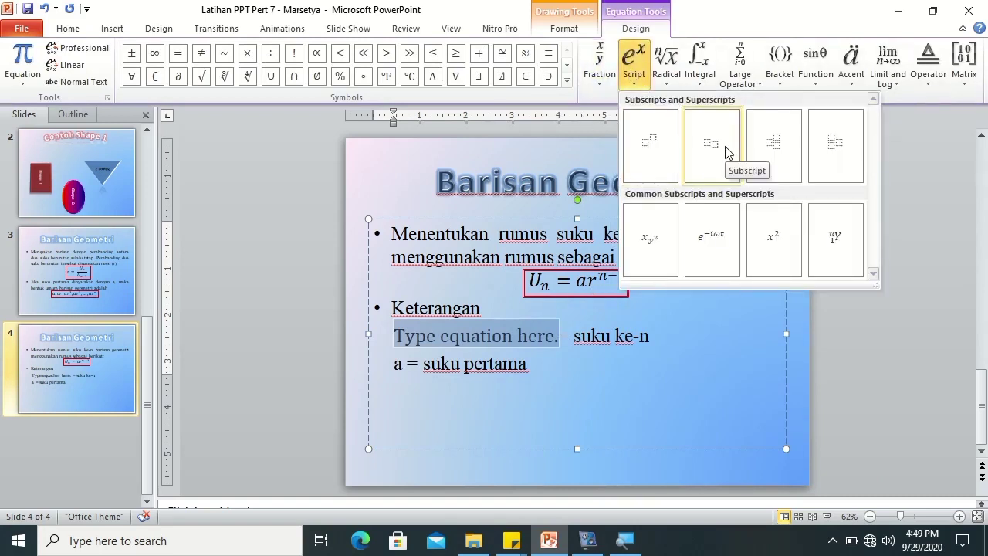
{"action": "left_click", "coordinate": [726, 152]}
{"action": "left_click", "coordinate": [407, 338]}
{"action": "type", "text": "U"}
{"action": "key", "text": "Right"}
{"action": "type", "text": "n"}
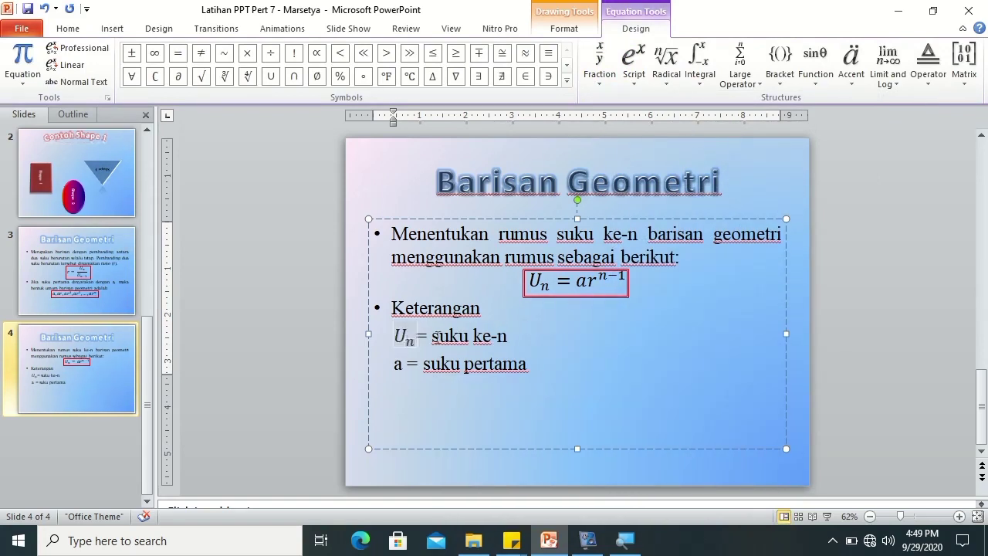
{"action": "left_click", "coordinate": [841, 313]}
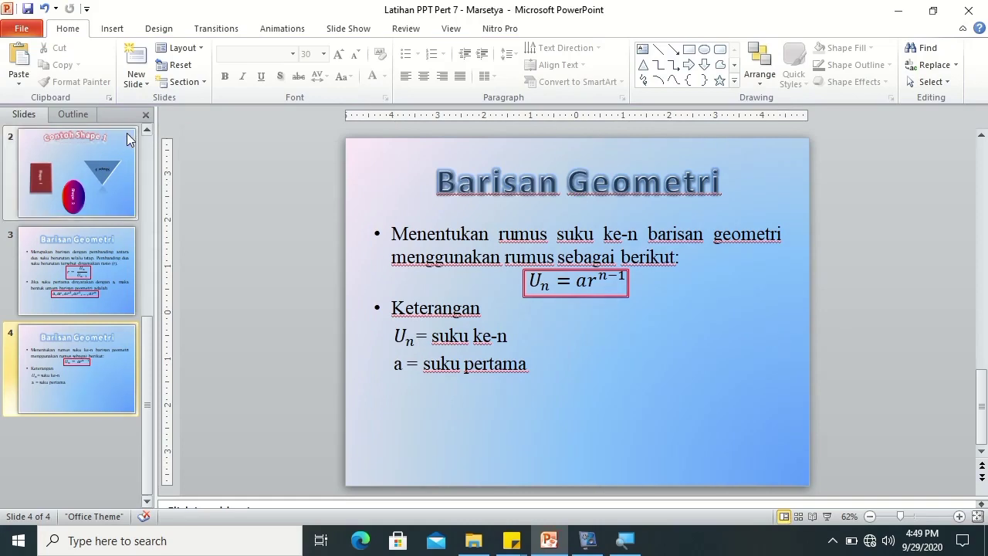
{"action": "left_click", "coordinate": [122, 29]}
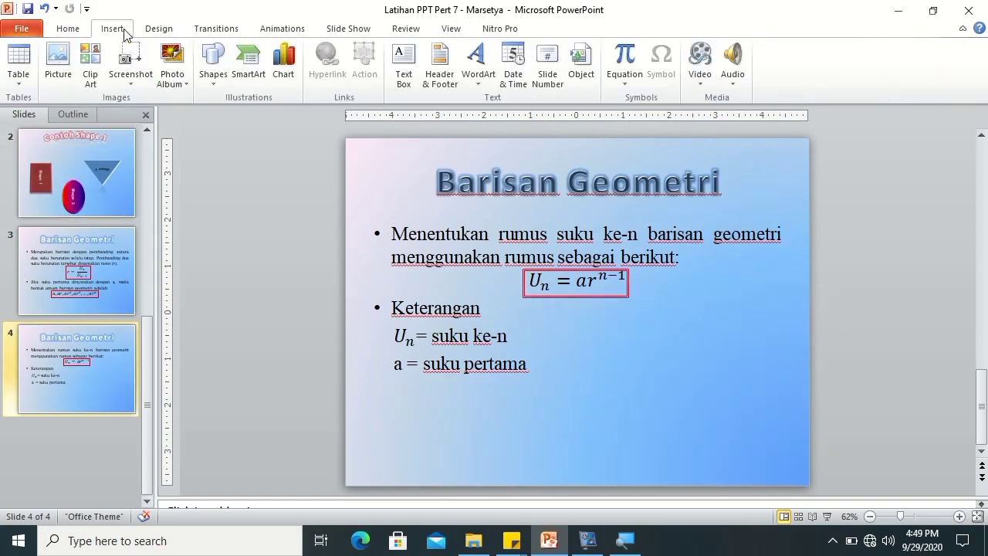
Add a text box beside the keterangan list in Times New Roman, size 30.
{"action": "left_click", "coordinate": [402, 77]}
{"action": "left_click", "coordinate": [569, 338]}
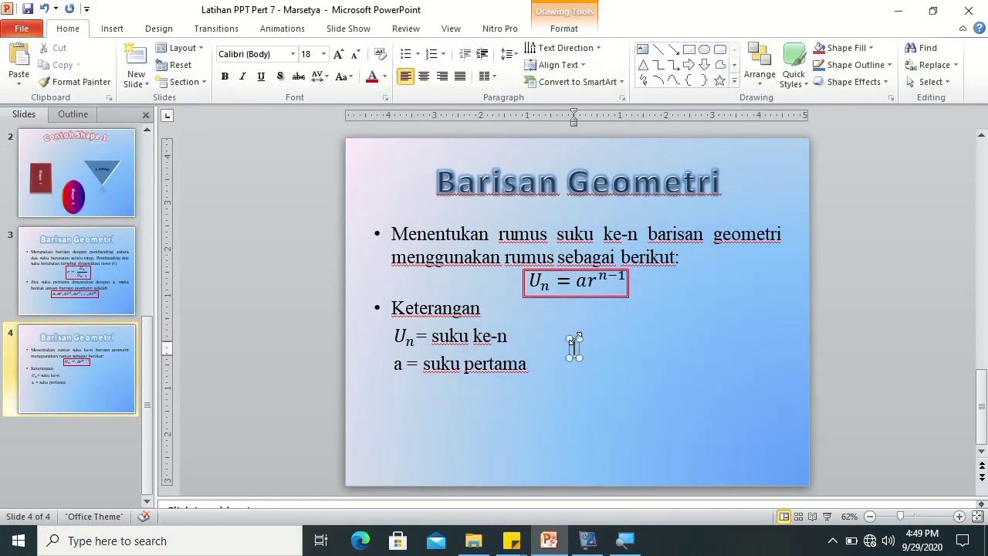
{"action": "left_click", "coordinate": [275, 54]}
{"action": "type", "text": "Times New Romai"}
{"action": "key", "text": "Return"}
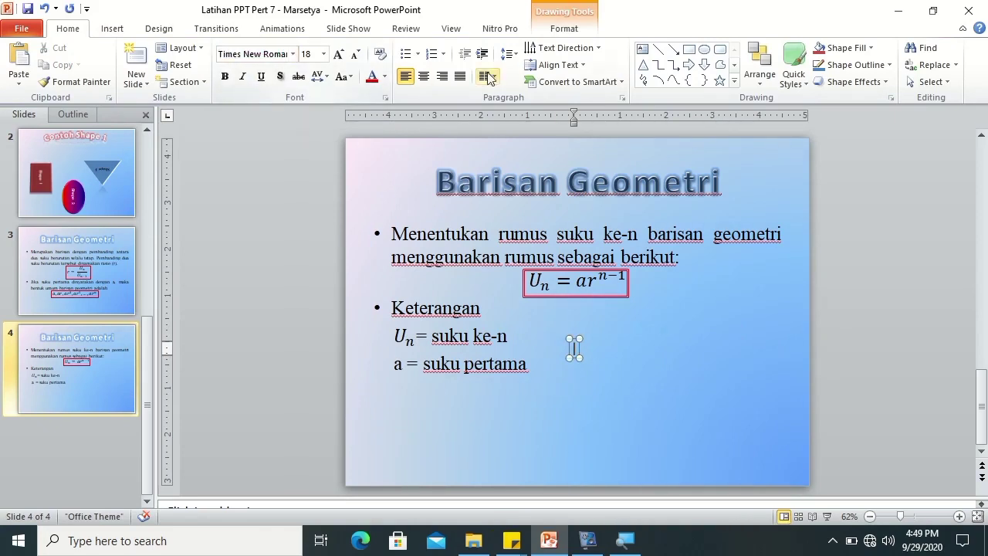
{"action": "left_click", "coordinate": [309, 52]}
{"action": "type", "text": "30"}
{"action": "key", "text": "Return"}
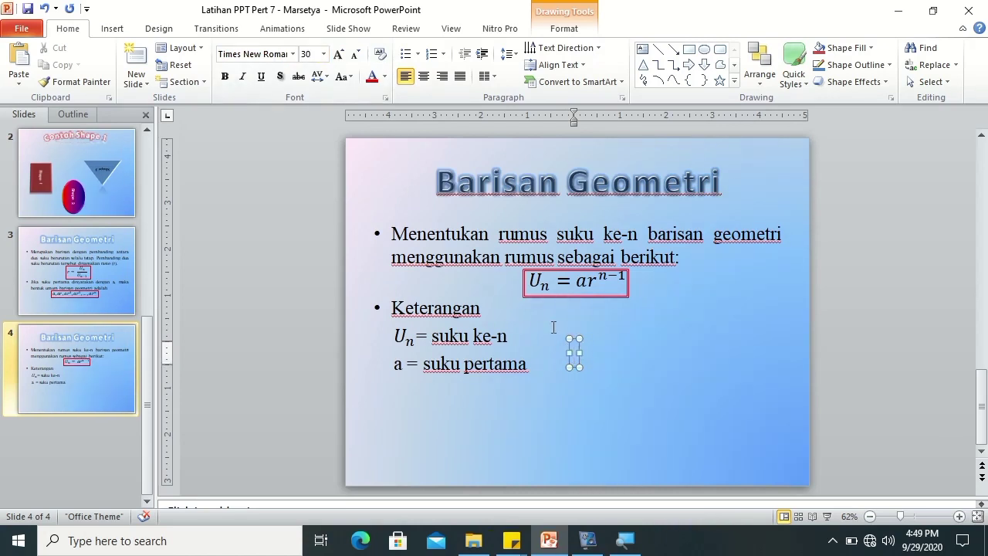
Type the two lines 'R = rasio' and 'N = banyak suku' in the box.
{"action": "type", "text": "R"}
{"action": "type", "text": " ="}
{"action": "key", "text": "BackSpace"}
{"action": "key", "text": "BackSpace"}
{"action": "type", "text": "= rasio"}
{"action": "key", "text": "Return"}
{"action": "type", "text": "N "}
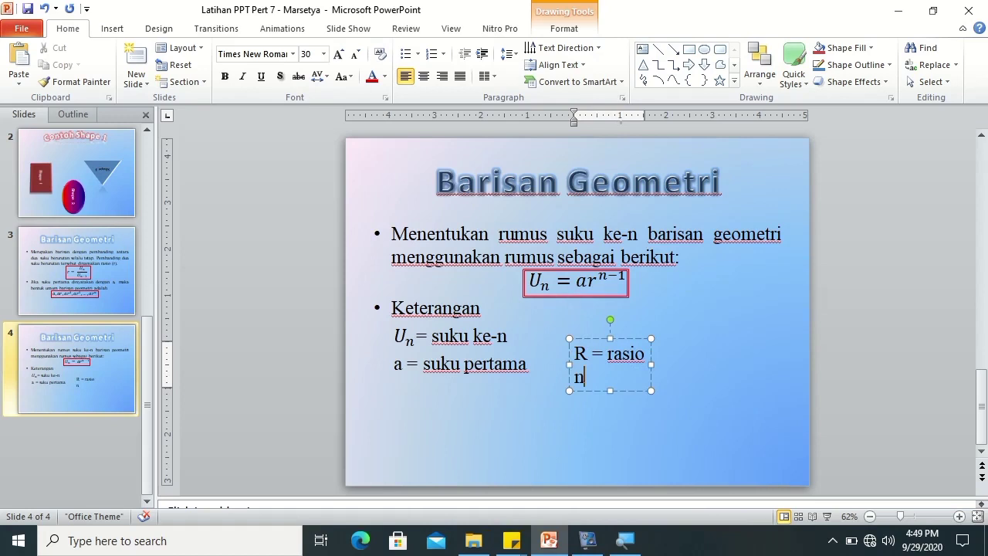
{"action": "type", "text": "= suku "}
{"action": "type", "text": "b"}
{"action": "key", "text": "BackSpace"}
{"action": "key", "text": "BackSpace"}
{"action": "key", "text": "BackSpace"}
{"action": "key", "text": "BackSpace"}
{"action": "key", "text": "BackSpace"}
{"action": "key", "text": "BackSpace"}
{"action": "type", "text": "banyak suku"}
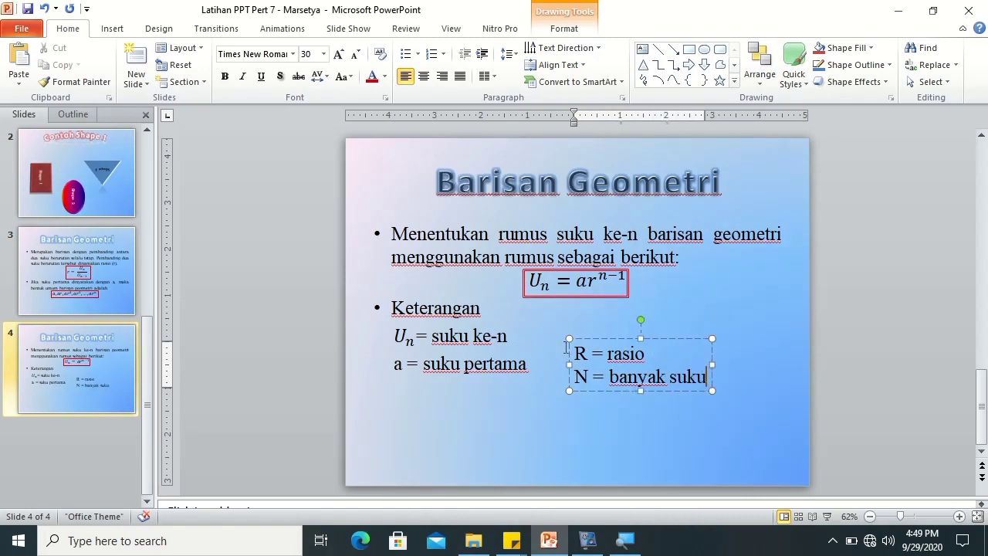
Lowercase the r and n, then move the box up beside the keterangan lines.
{"action": "mouse_move", "coordinate": [574, 354]}
{"action": "left_mouse_down"}
{"action": "mouse_move", "coordinate": [585, 354]}
{"action": "mouse_move", "coordinate": [585, 377]}
{"action": "left_mouse_up"}
{"action": "type", "text": "r"}
{"action": "type", "text": "n"}
{"action": "left_click", "coordinate": [631, 411]}
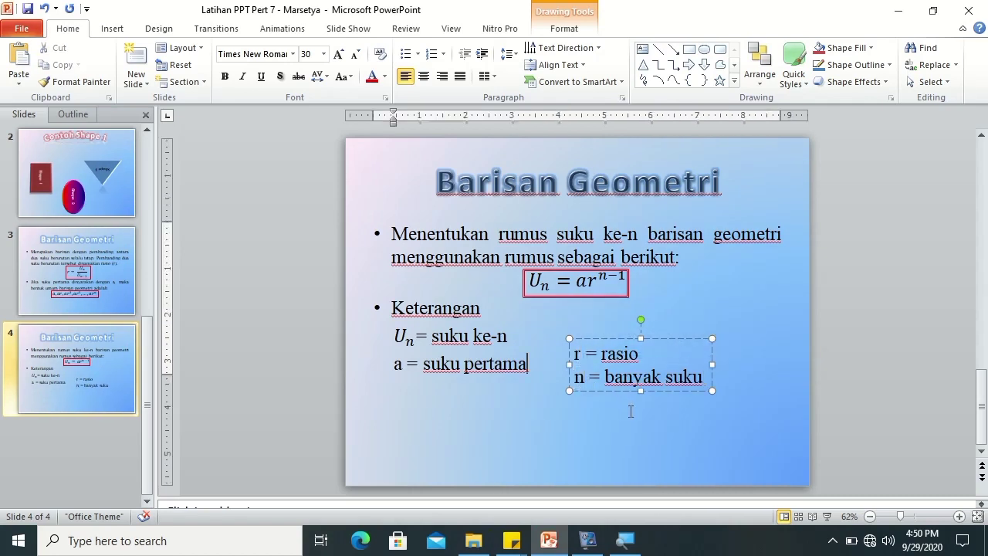
{"action": "left_click", "coordinate": [621, 363]}
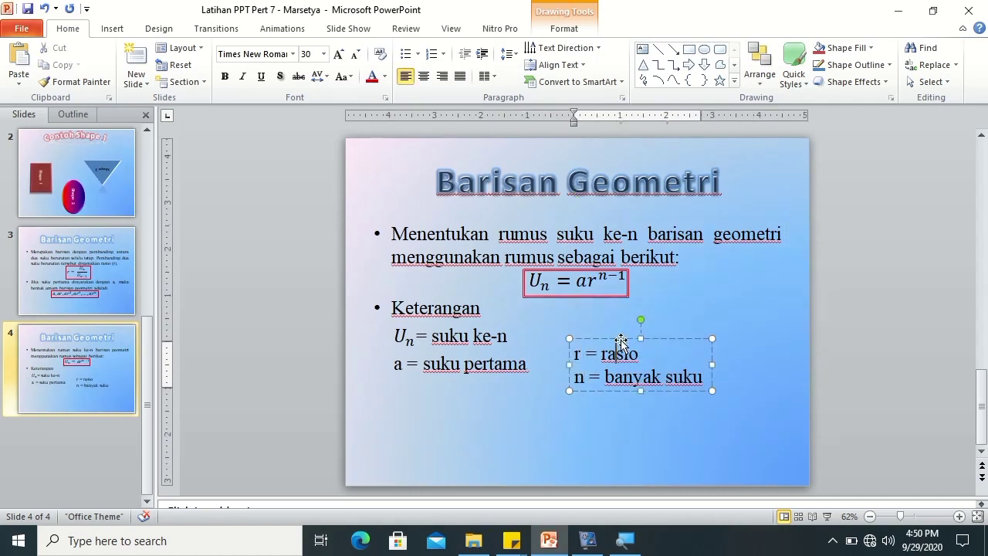
{"action": "left_click_drag", "start_coordinate": [621, 342], "coordinate": [595, 326]}
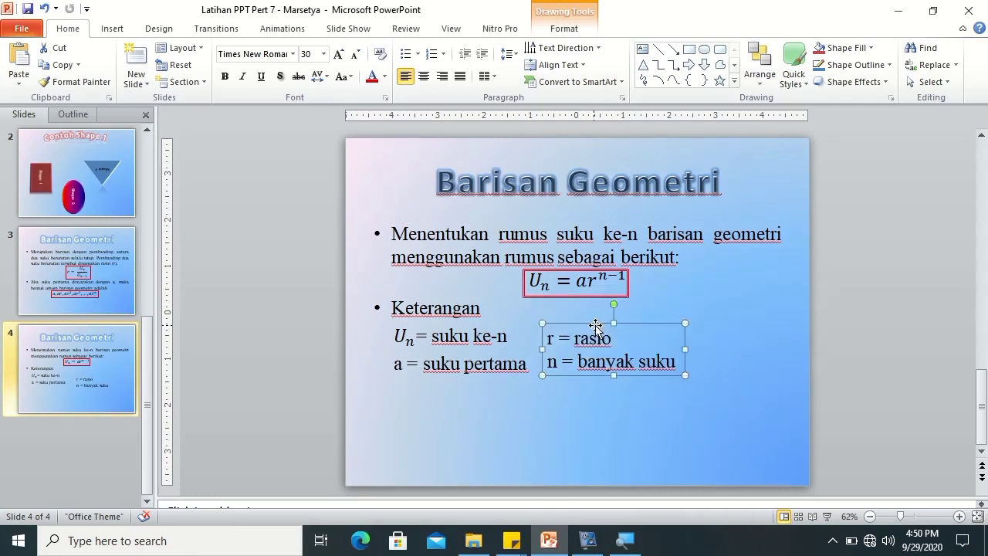
{"action": "left_click_drag", "start_coordinate": [611, 338], "coordinate": [611, 336]}
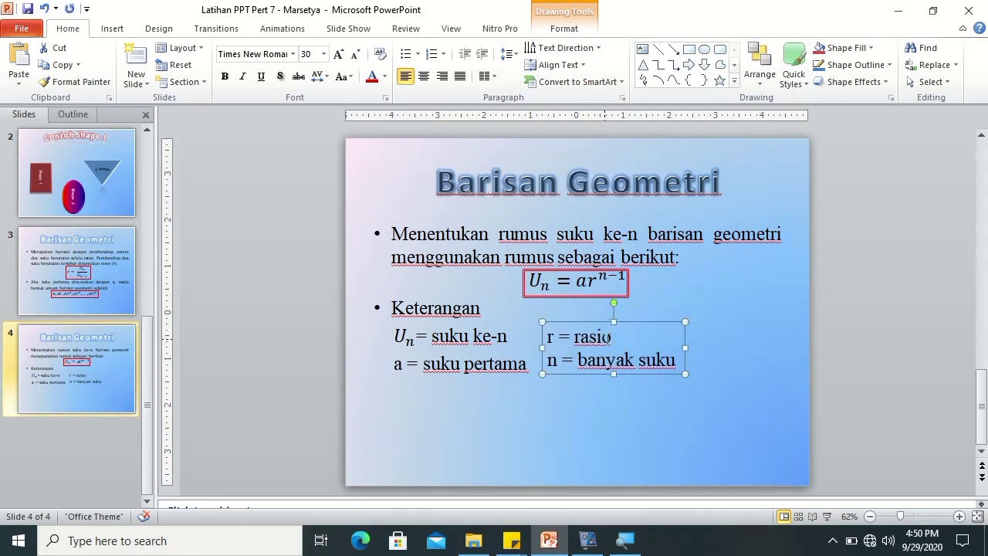
{"action": "scroll", "coordinate": [715, 330], "scroll_direction": "up", "scroll_amount": 2}
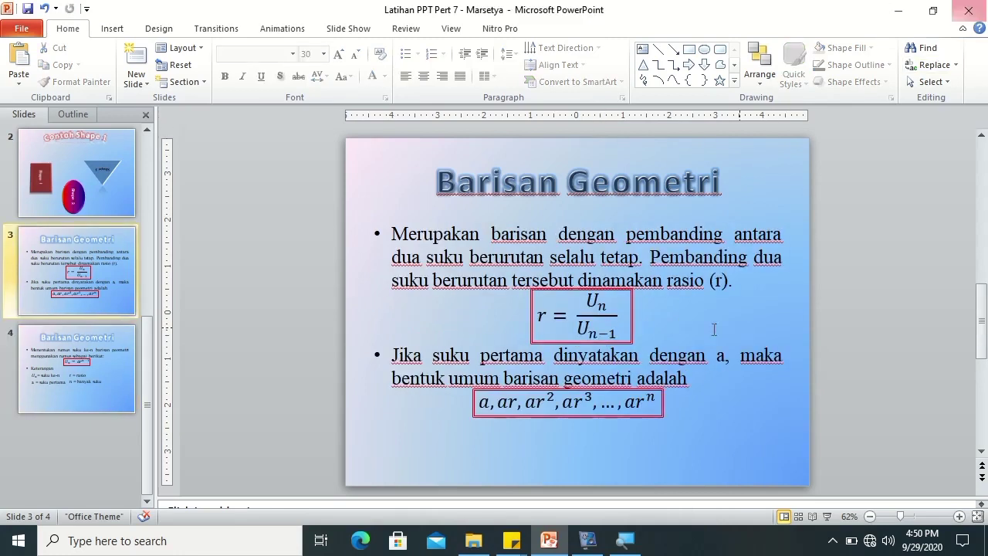
{"action": "left_click", "coordinate": [39, 367]}
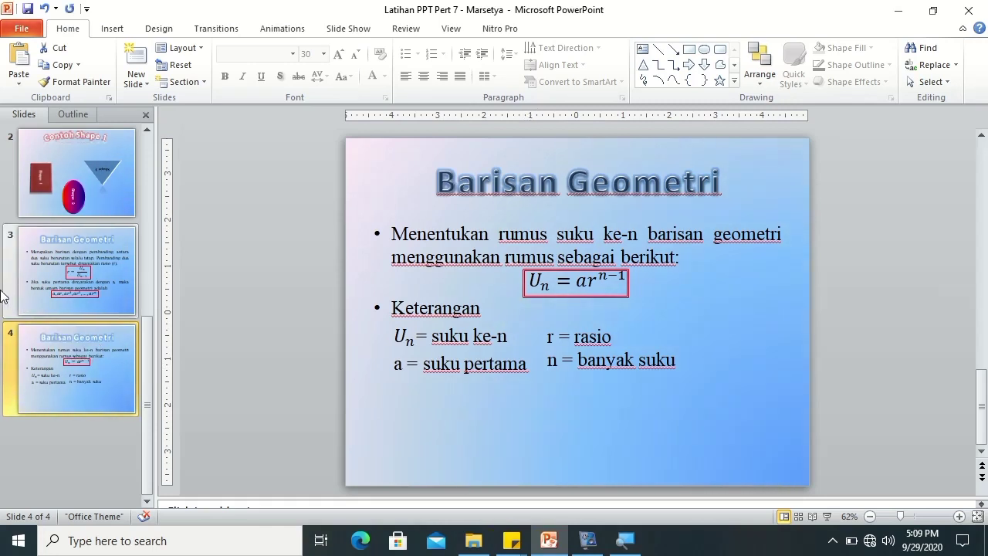
Add a new Title and Content slide and copy slide 4's styled Barisan Geometri title box.
{"action": "left_click", "coordinate": [136, 81]}
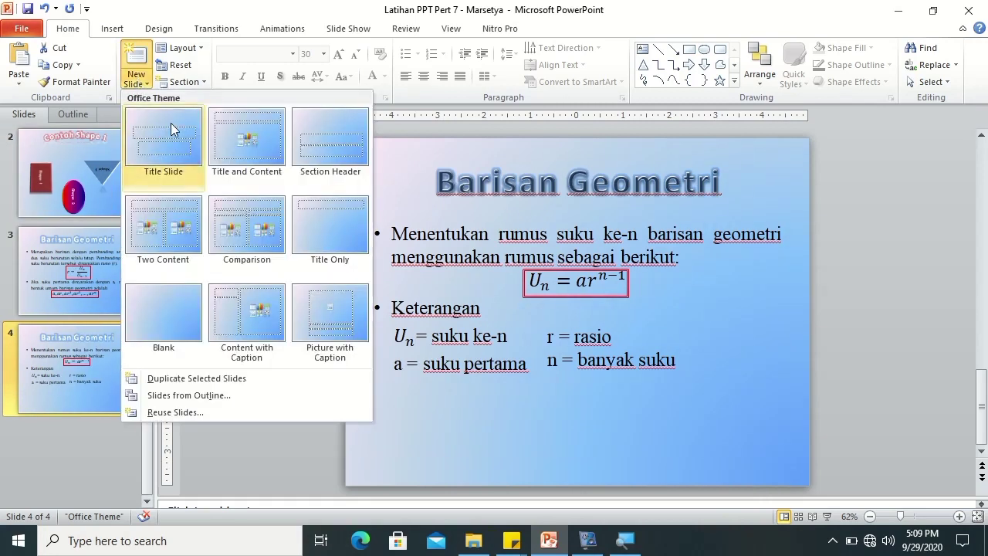
{"action": "left_click", "coordinate": [262, 141]}
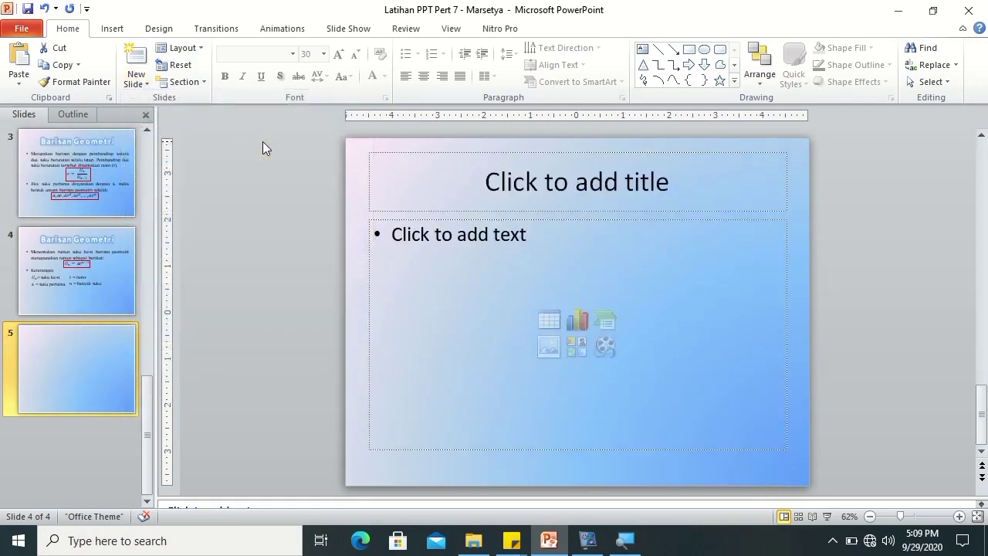
{"action": "left_click", "coordinate": [102, 242]}
{"action": "left_click", "coordinate": [503, 181]}
{"action": "left_click", "coordinate": [493, 159]}
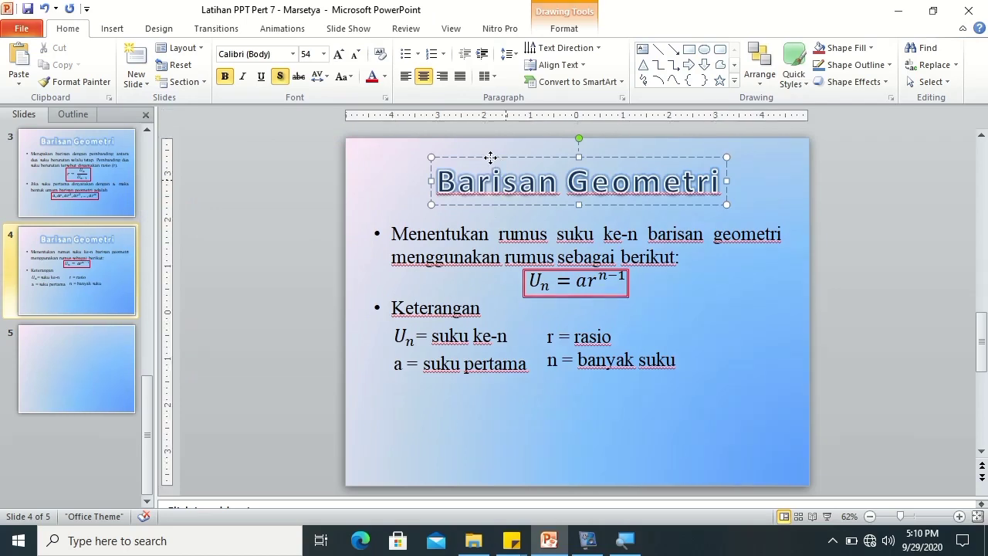
{"action": "key", "text": "ctrl+c"}
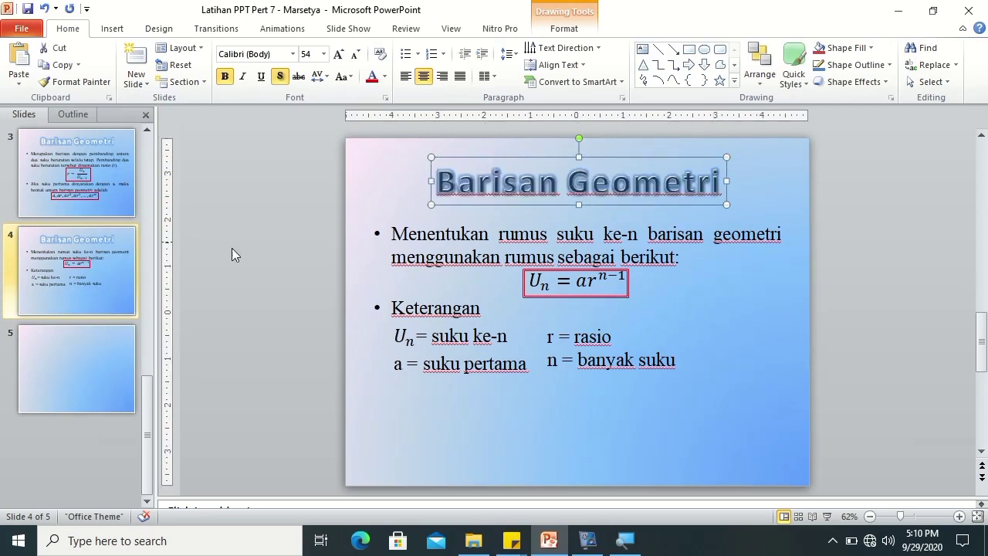
Paste the title onto slide 5, delete the empty placeholder, and change it to 'Deret Geometri'.
{"action": "left_click", "coordinate": [99, 339]}
{"action": "key", "text": "ctrl+v"}
{"action": "left_click", "coordinate": [369, 159]}
{"action": "key", "text": "Delete"}
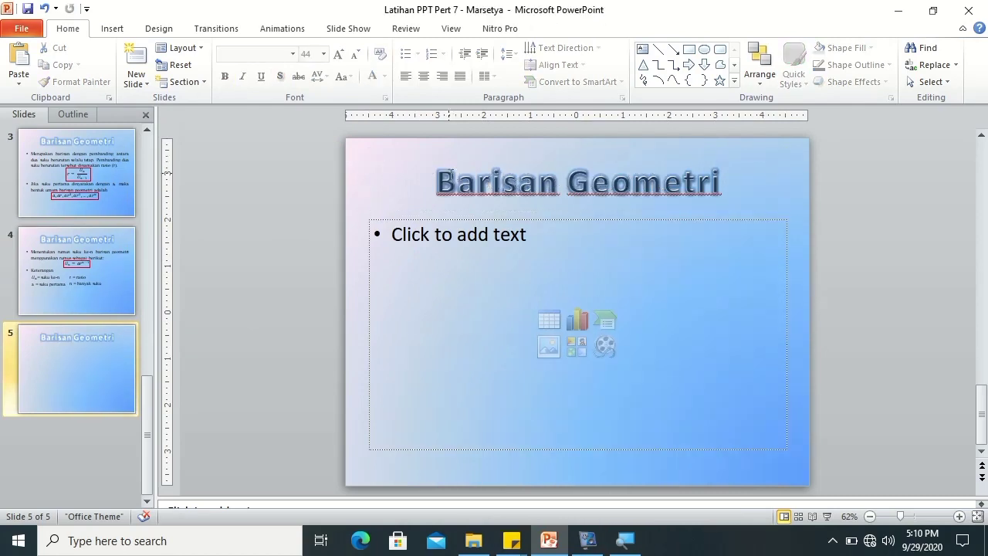
{"action": "left_click_drag", "start_coordinate": [440, 181], "coordinate": [554, 191]}
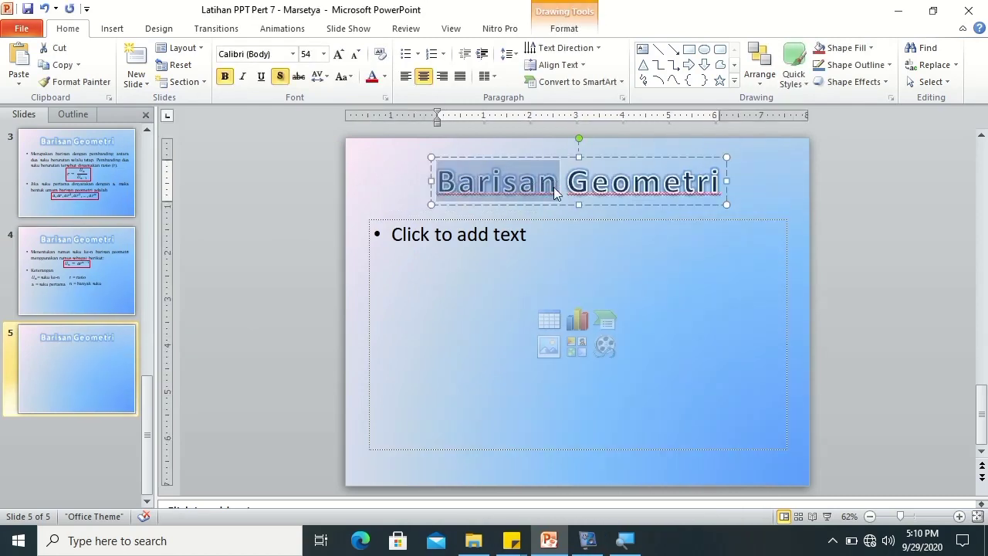
{"action": "type", "text": "Deret"}
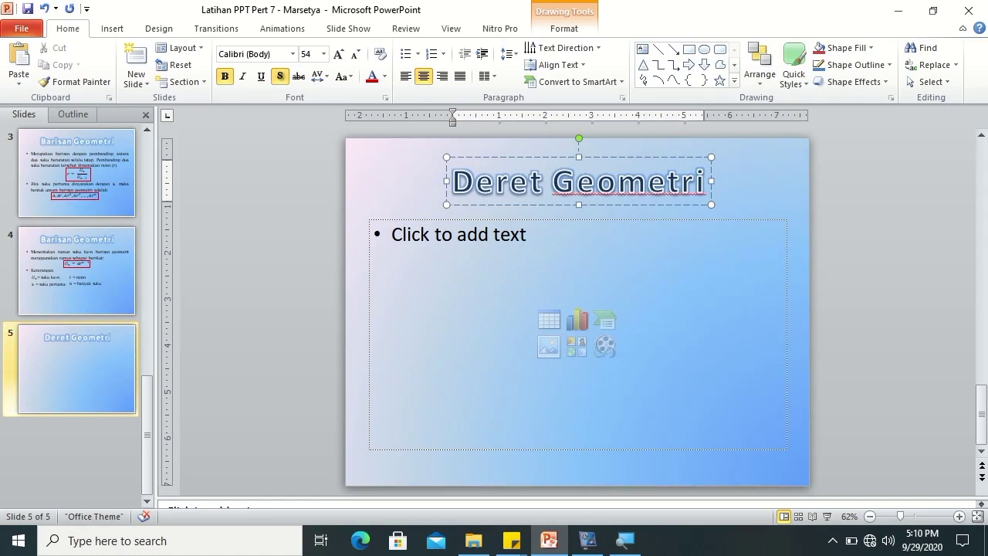
{"action": "left_click", "coordinate": [462, 256]}
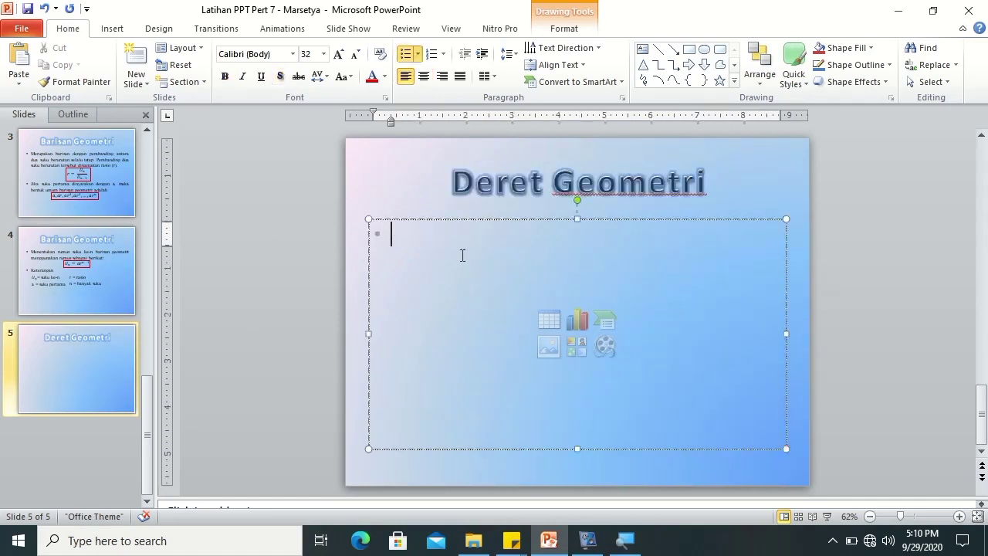
Set the body text to Times New Roman, 30 pt, justified.
{"action": "left_click", "coordinate": [280, 53]}
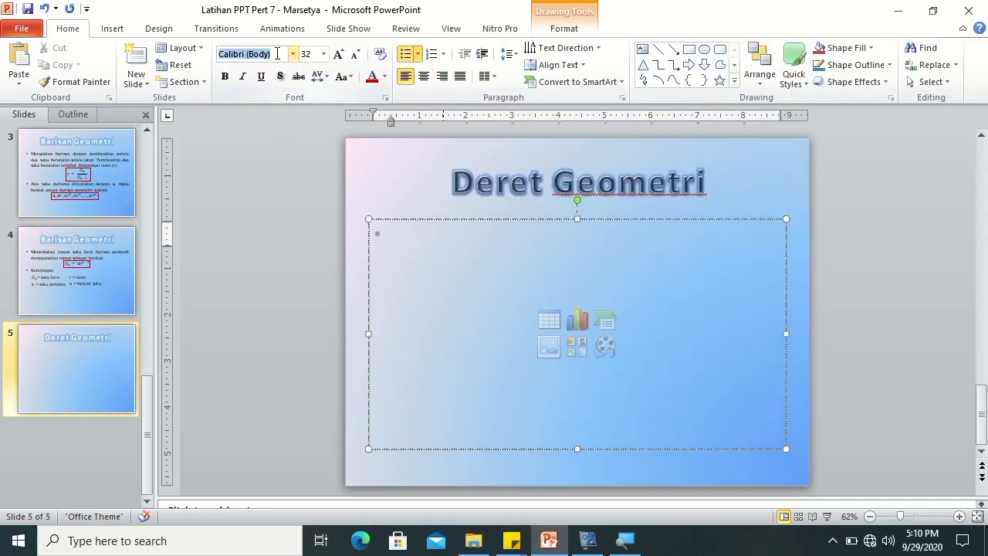
{"action": "type", "text": "Times New Roman"}
{"action": "key", "text": "Return"}
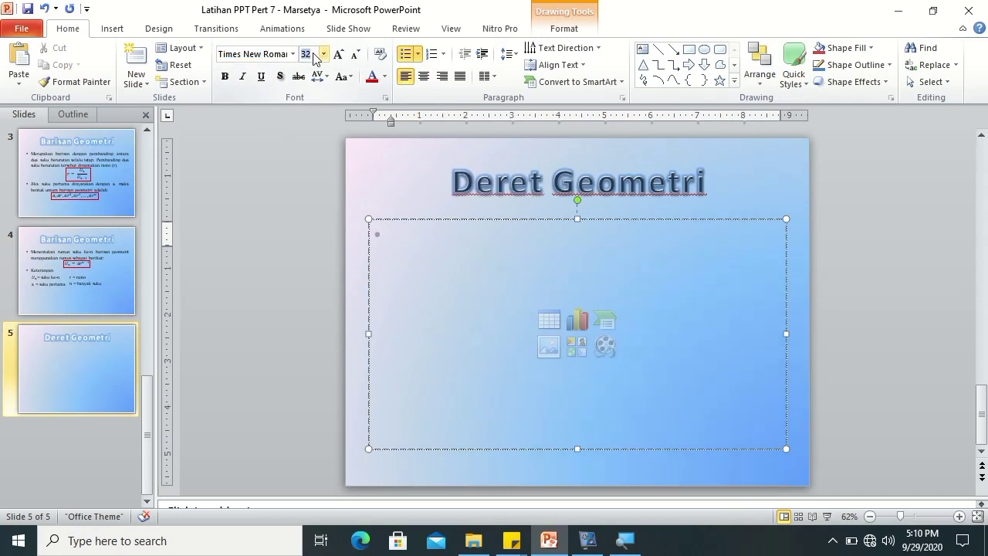
{"action": "type", "text": "30"}
{"action": "key", "text": "Return"}
{"action": "left_click", "coordinate": [461, 75]}
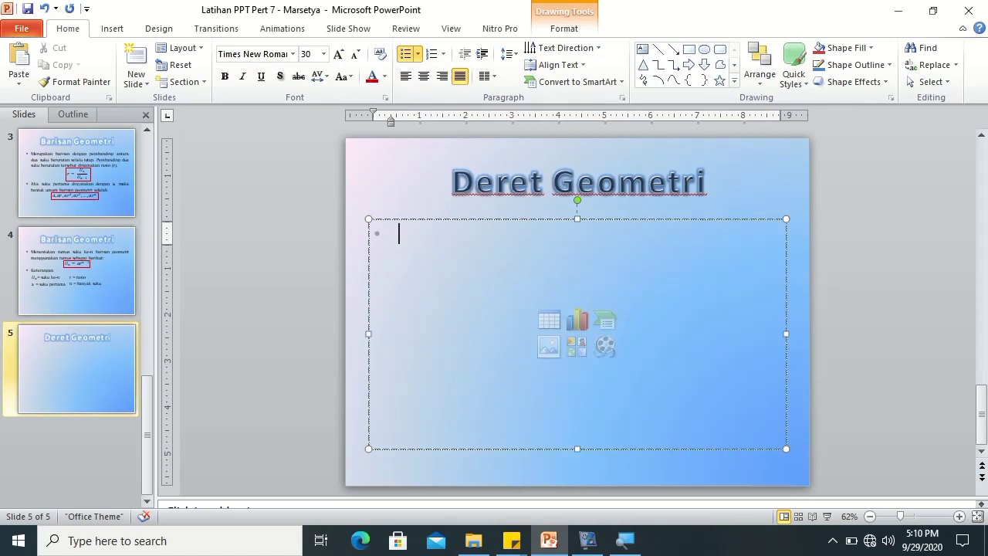
Type the bullet 'Seperti halnya deret aritmatika, apabila suku-suku pada barisan geometri dijumlahkan…'.
{"action": "type", "text": "seperti halnya"}
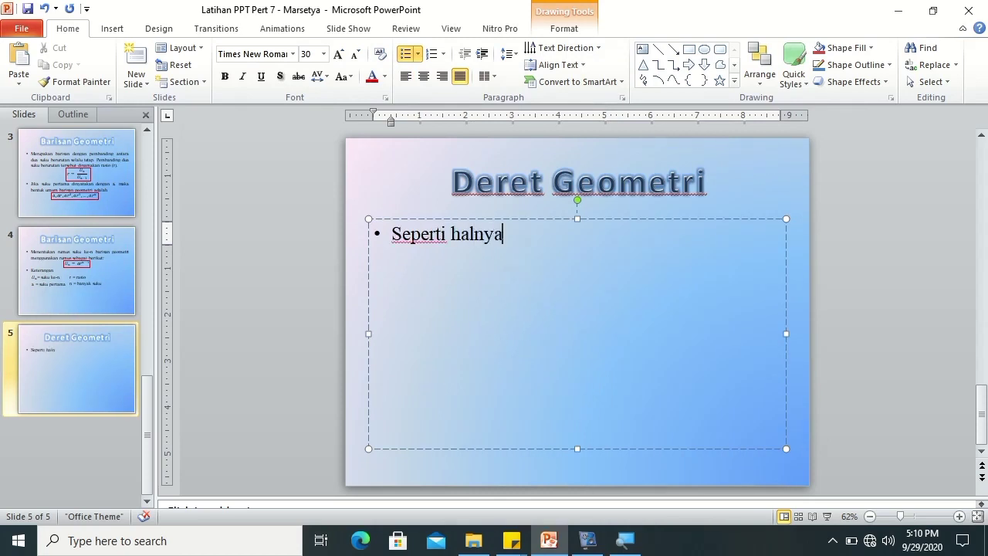
{"action": "type", "text": " dere"}
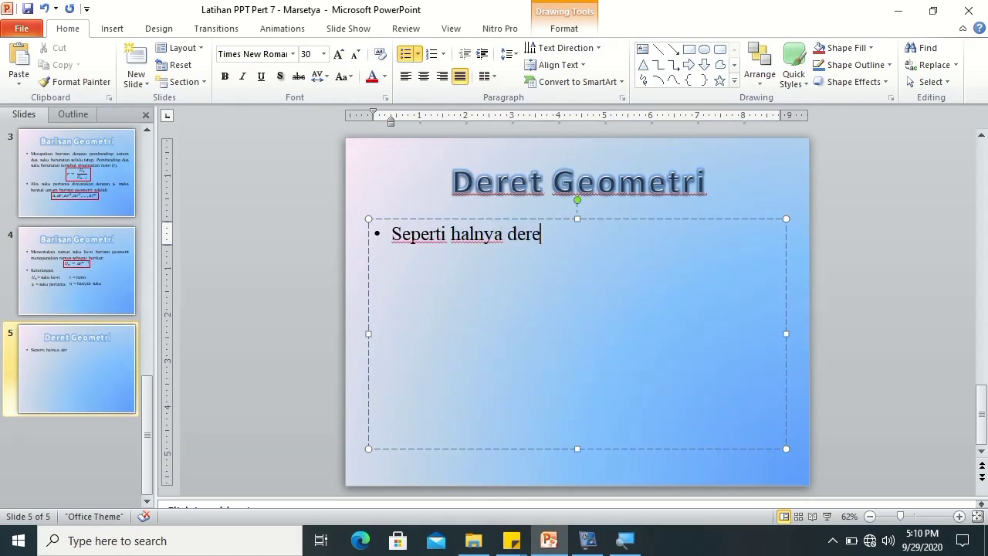
{"action": "type", "text": "aritmatika"}
{"action": "key", "text": "BackSpace"}
{"action": "type", "text": ", apabila suku-suu"}
{"action": "key", "text": "BackSpace"}
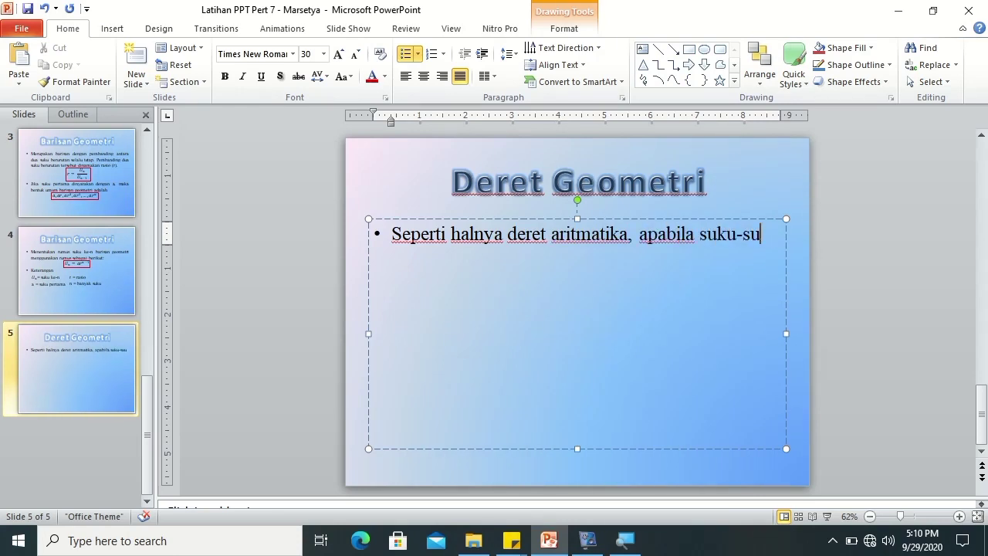
{"action": "type", "text": "kku pada barisangeometri"}
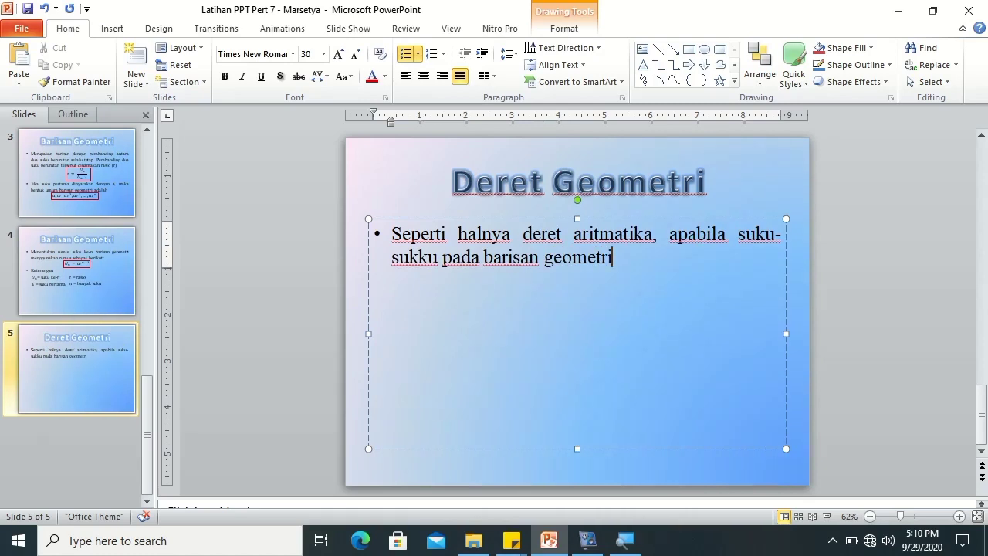
{"action": "type", "text": "dijumlahkan "}
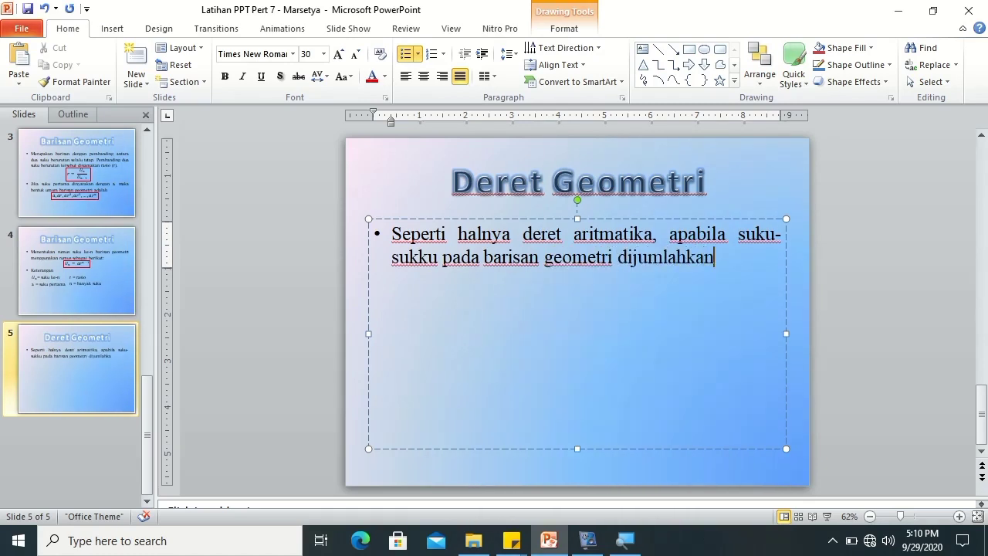
{"action": "type", "text": "maka"}
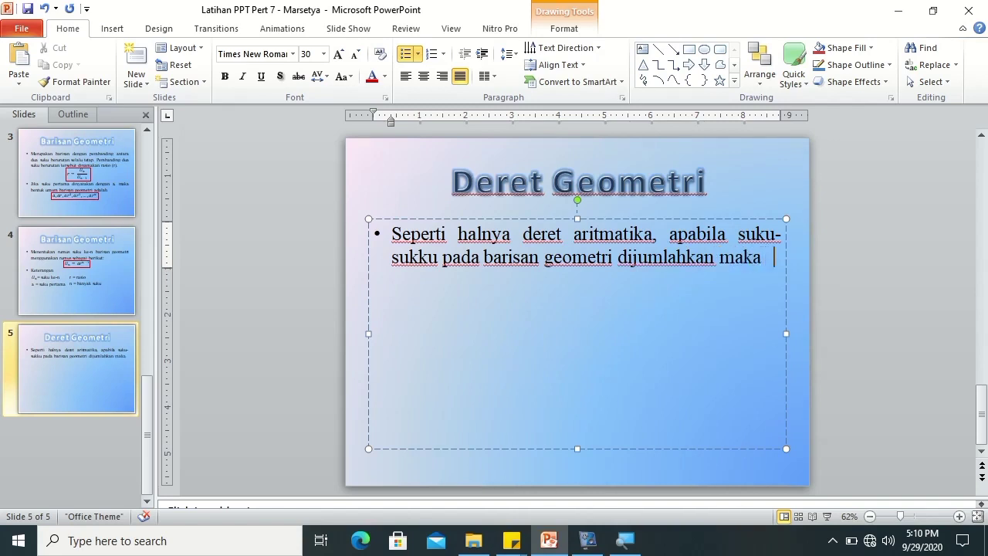
{"action": "type", "text": "akan terbentuk deret geometri"}
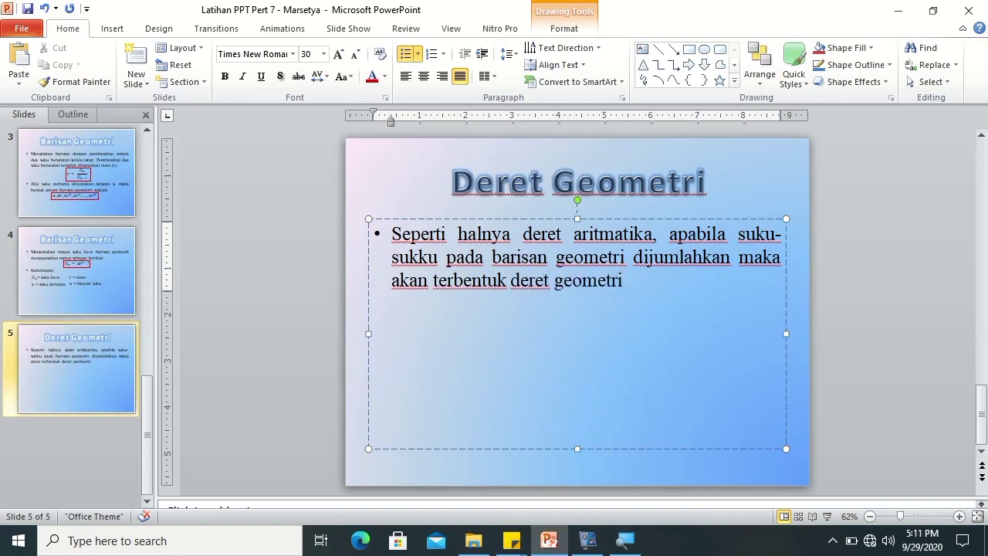
{"action": "type", "text": ". singga bentuk umum"}
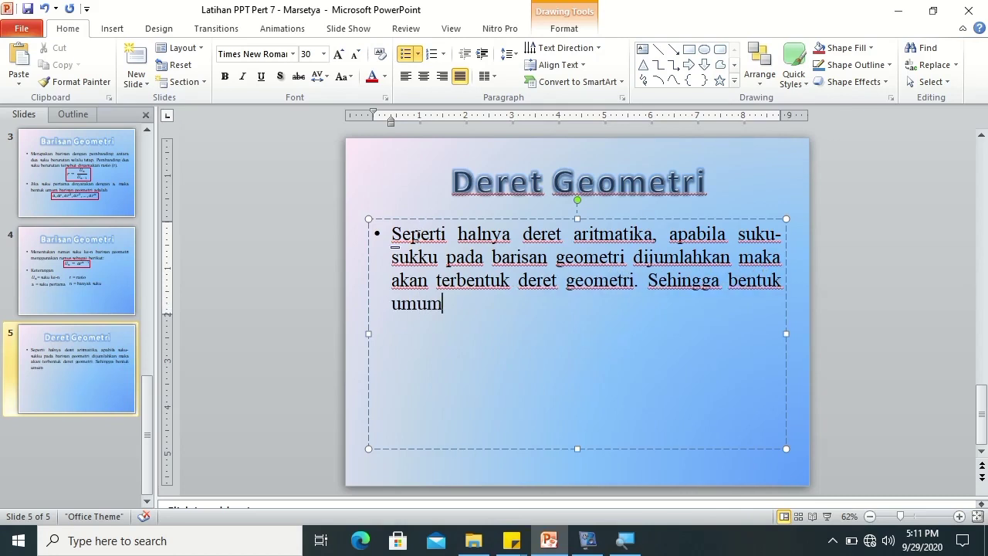
{"action": "type", "text": " deret geometri adalah"}
Start the second bullet and insert an empty, unbulleted line after the first bullet.
{"action": "key", "text": "Return"}
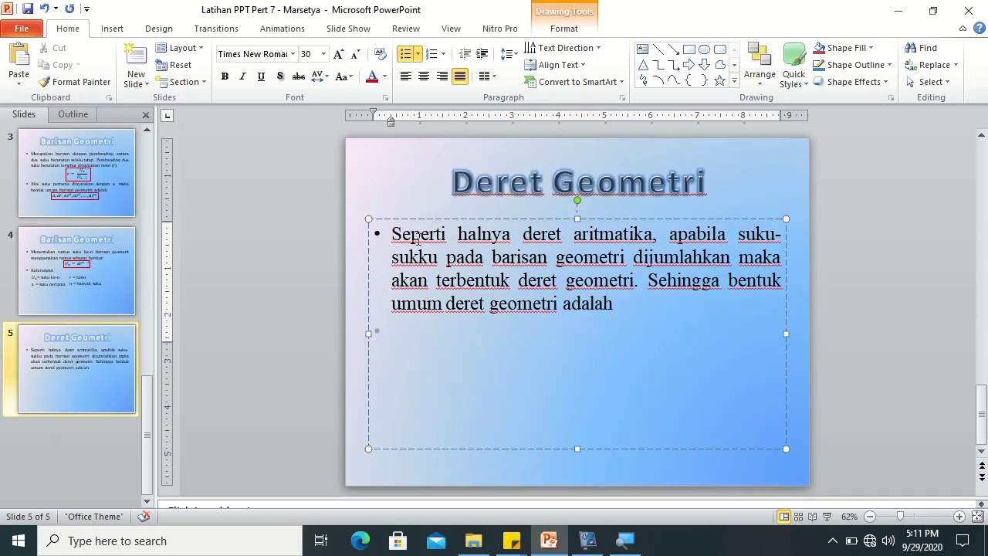
{"action": "type", "text": "pada deret geometri"}
{"action": "scroll", "coordinate": [417, 228], "scroll_direction": "up", "scroll_amount": 1}
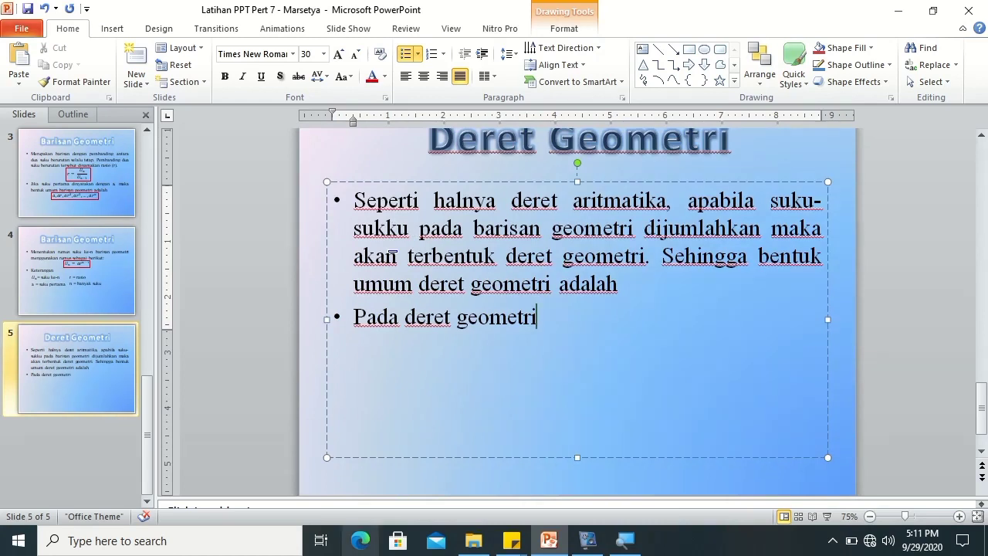
{"action": "left_click", "coordinate": [871, 516]}
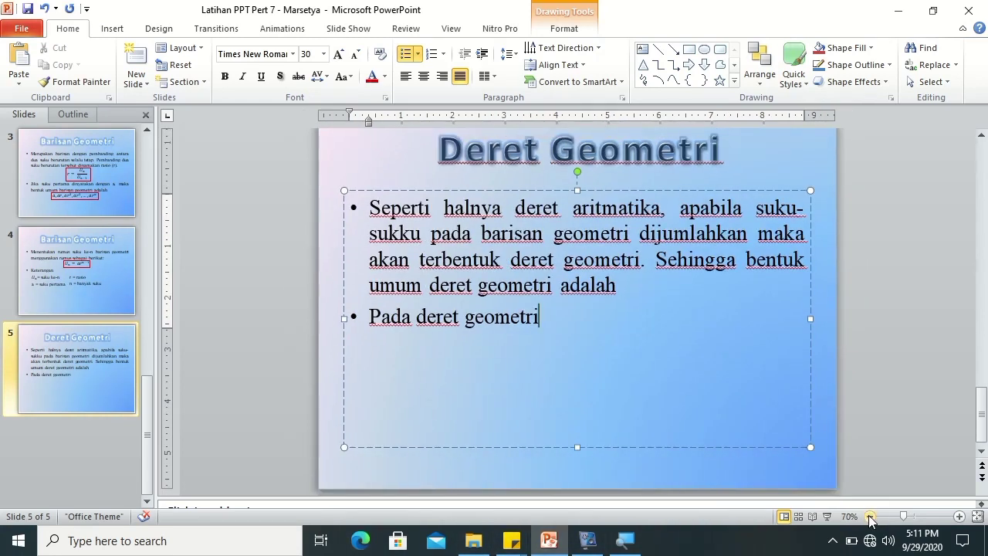
{"action": "left_click", "coordinate": [870, 517]}
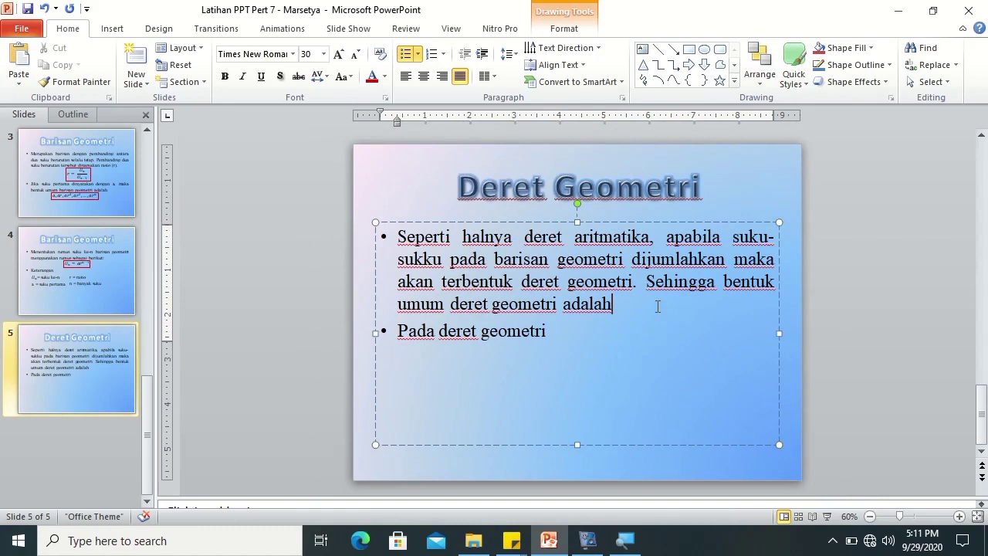
{"action": "key", "text": "Return"}
{"action": "key", "text": "BackSpace"}
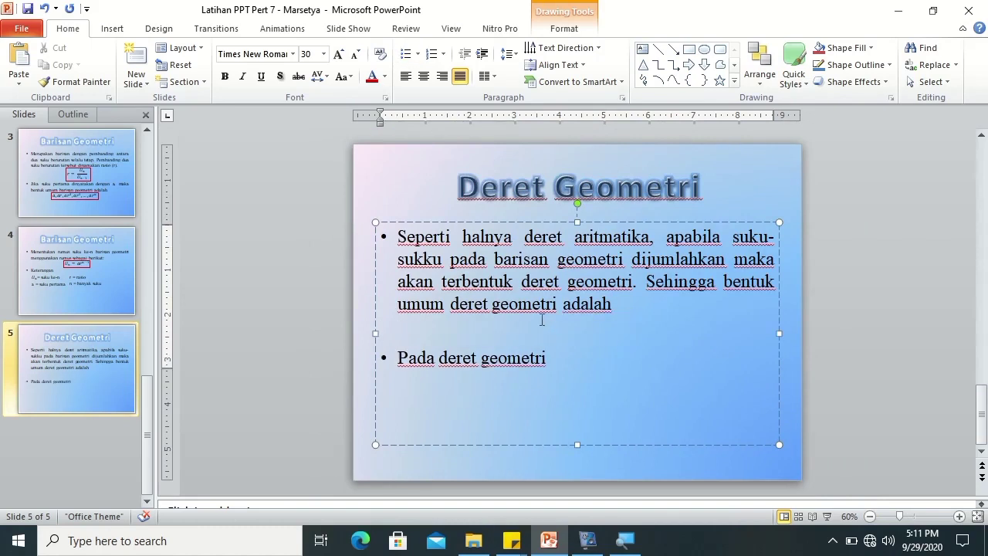
Insert a blank equation on the empty line and enter a + ar + ar².
{"action": "left_click", "coordinate": [112, 28]}
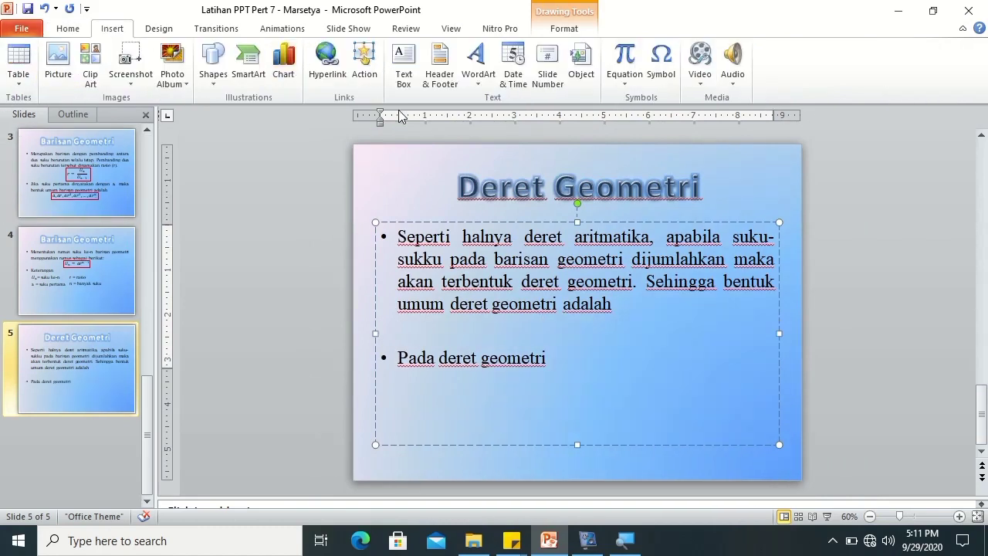
{"action": "left_click", "coordinate": [630, 82]}
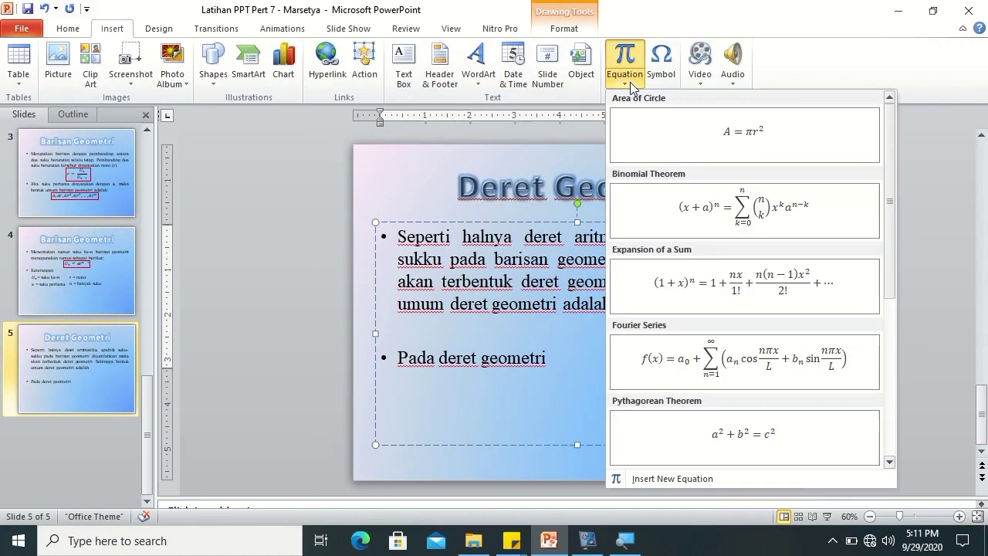
{"action": "left_click", "coordinate": [680, 478]}
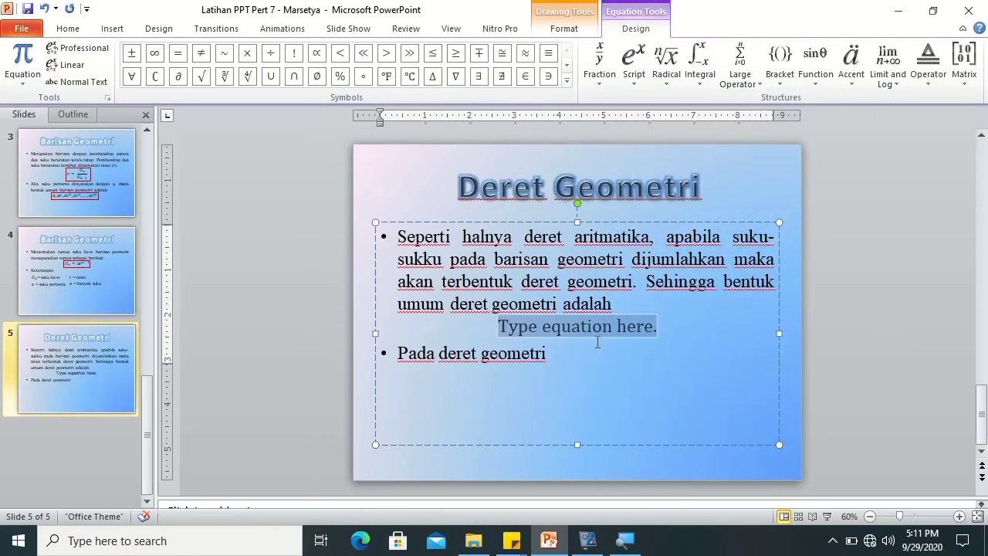
{"action": "type", "text": "a "}
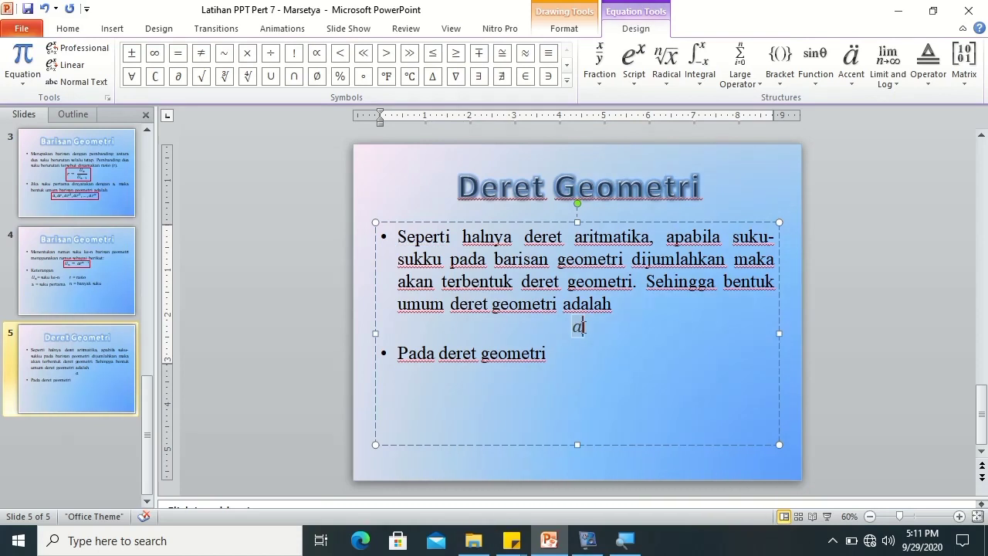
{"action": "type", "text": "+ ar "}
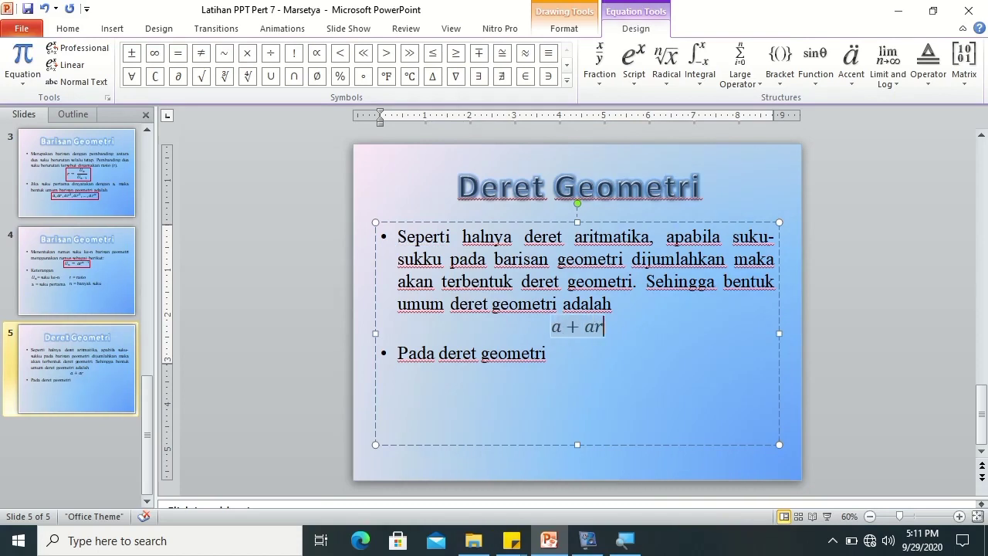
{"action": "type", "text": "+ "}
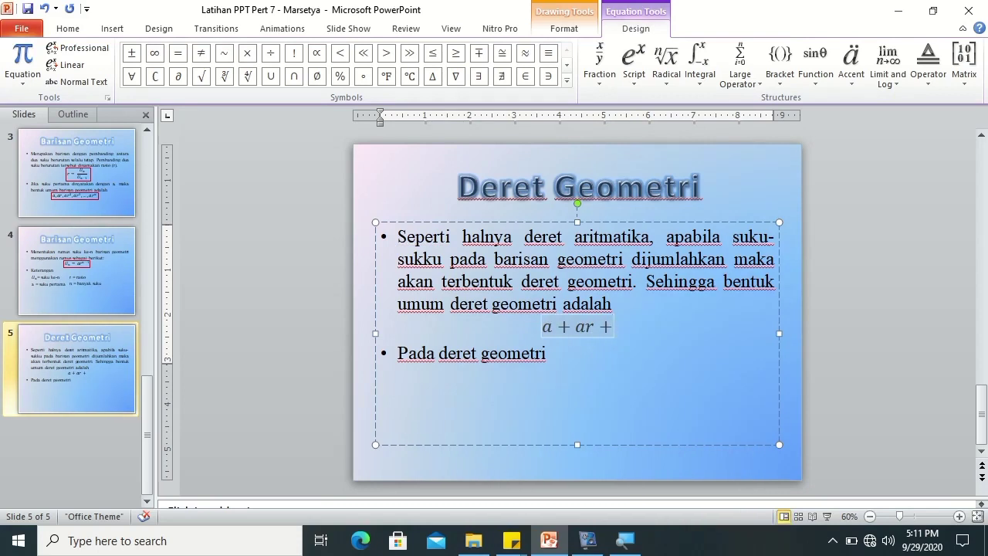
{"action": "type", "text": "a"}
{"action": "left_click", "coordinate": [634, 62]}
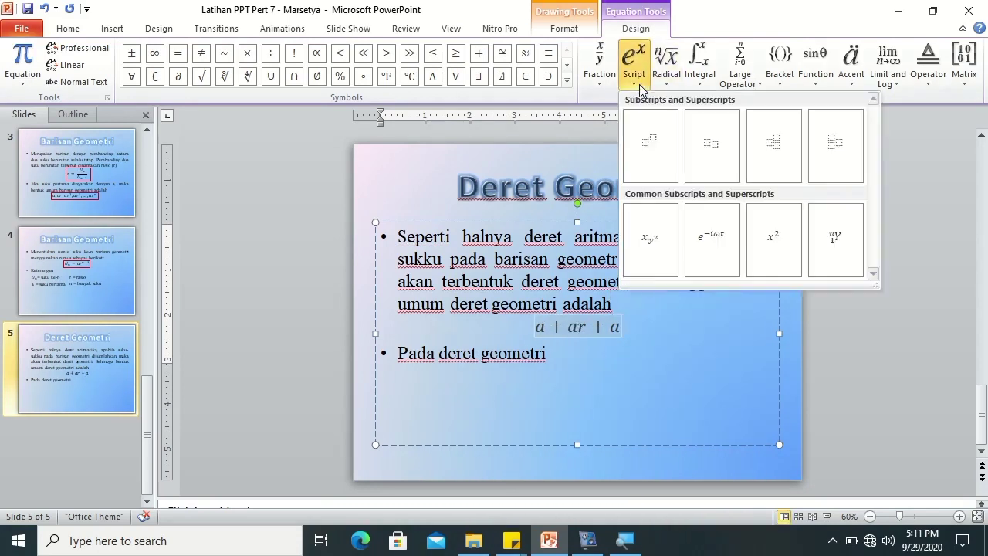
{"action": "left_click", "coordinate": [651, 143]}
{"action": "left_click", "coordinate": [609, 332]}
{"action": "type", "text": "r"}
{"action": "key", "text": "Right"}
{"action": "type", "text": "2"}
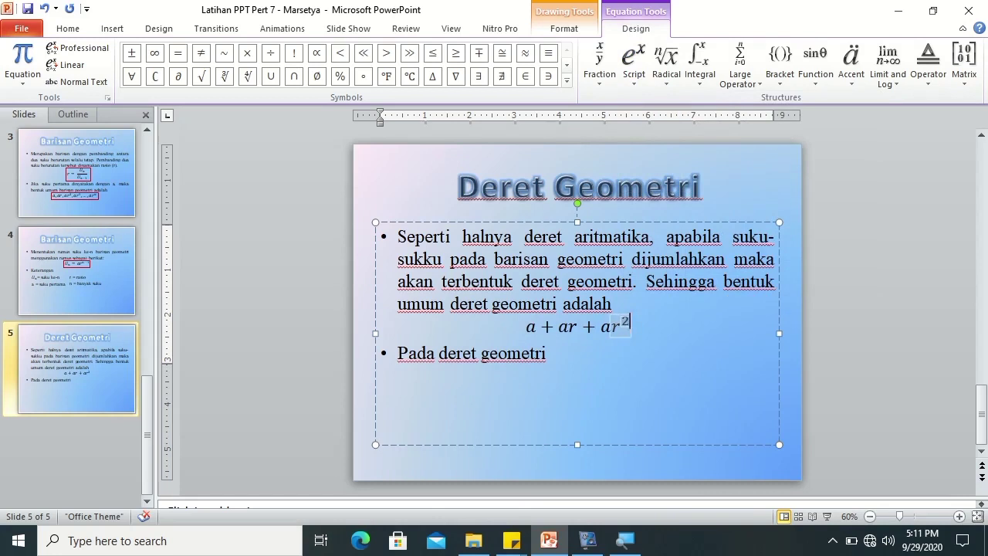
{"action": "key", "text": "Right"}
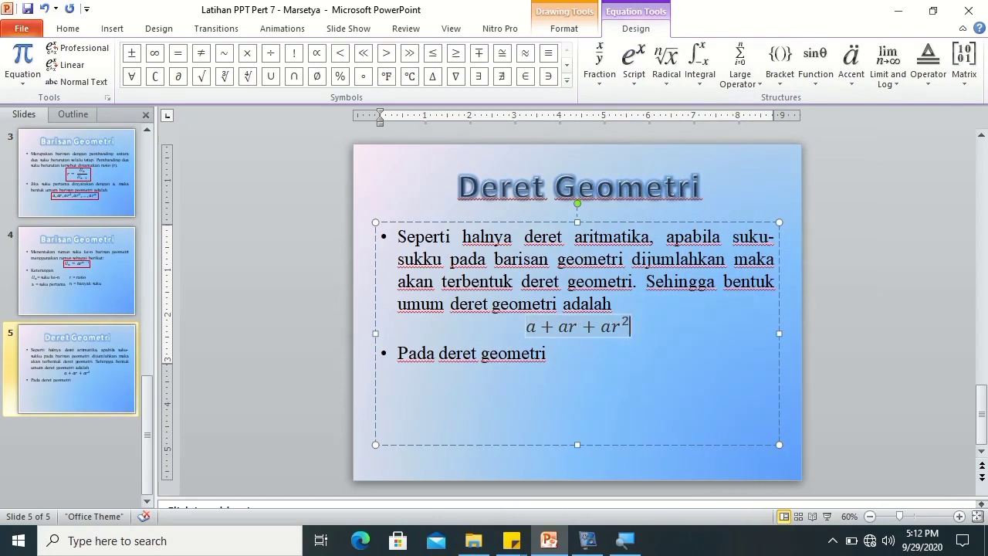
Continue the equation with '+ .. + a', correcting the auto-formed ellipsis.
{"action": "type", "text": "+.."}
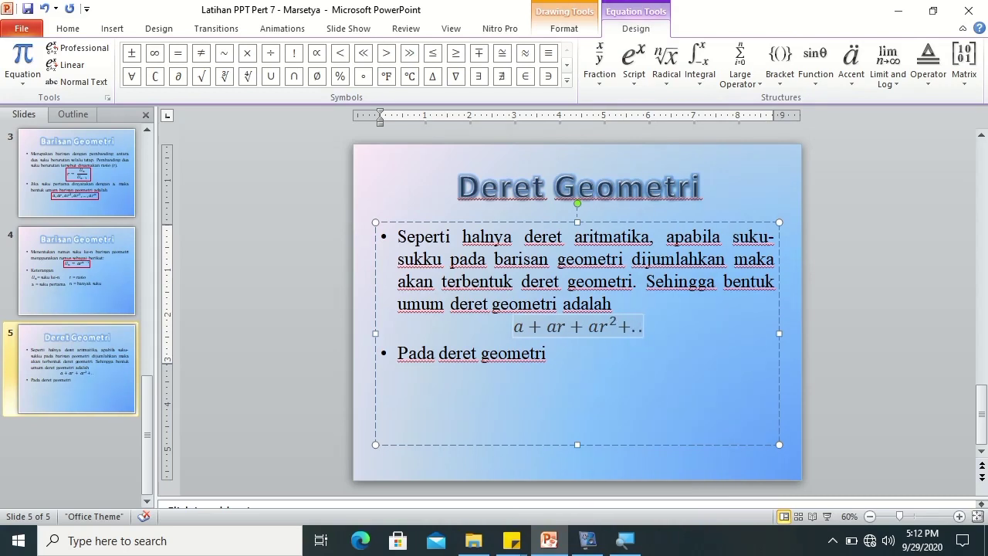
{"action": "type", "text": "."}
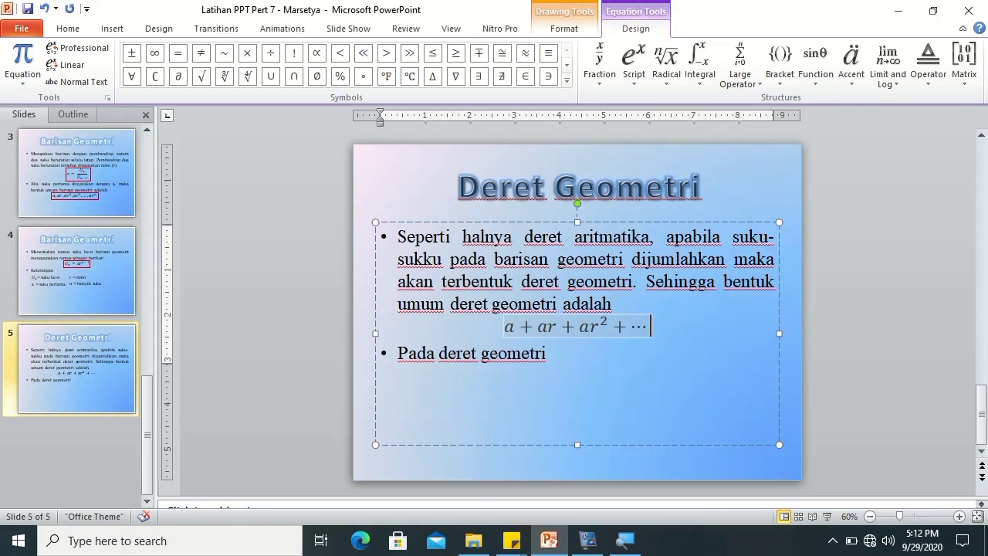
{"action": "key", "text": "BackSpace"}
{"action": "key", "text": "BackSpace"}
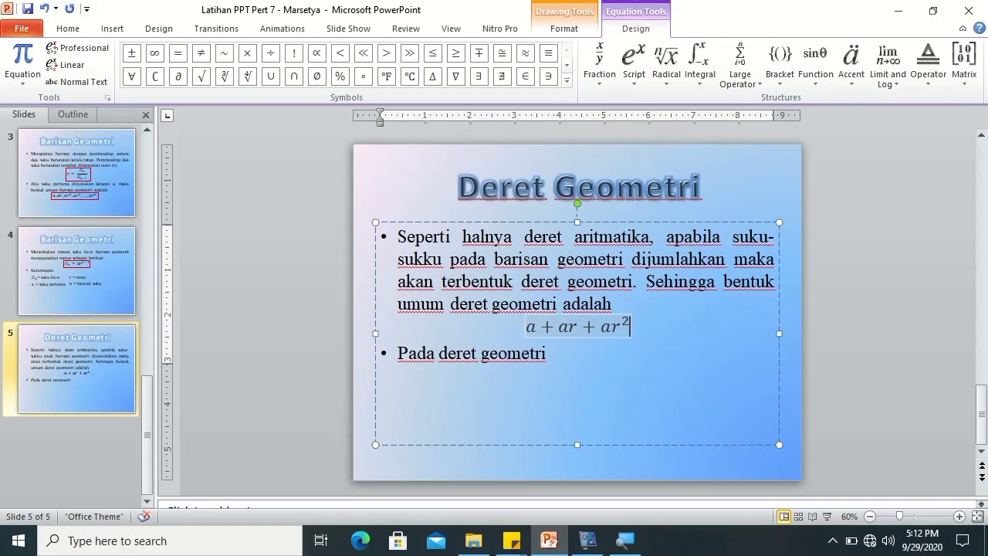
{"action": "type", "text": " +"}
{"action": "type", "text": "..."}
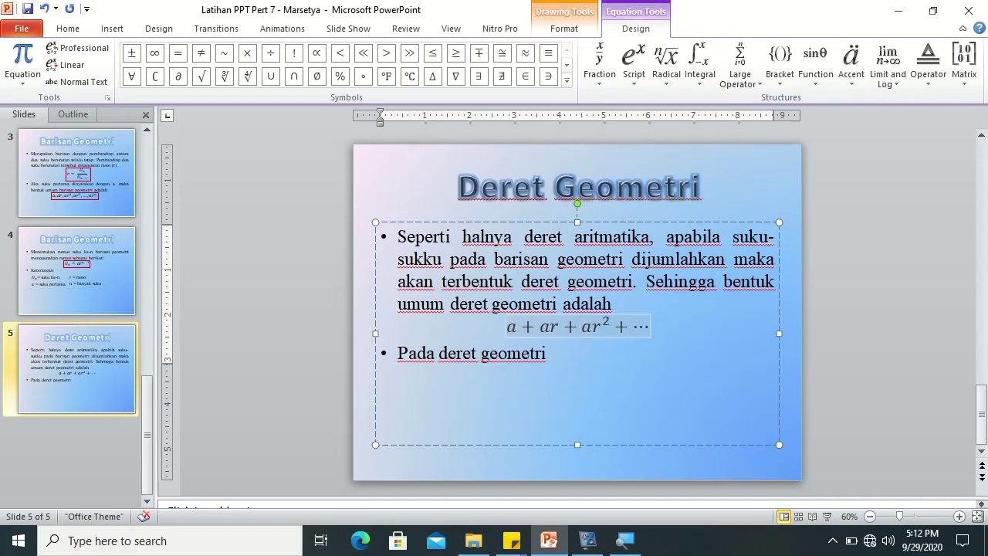
{"action": "type", "text": ">"}
{"action": "key", "text": "BackSpace"}
{"action": "key", "text": "BackSpace"}
{"action": "type", "text": ".."}
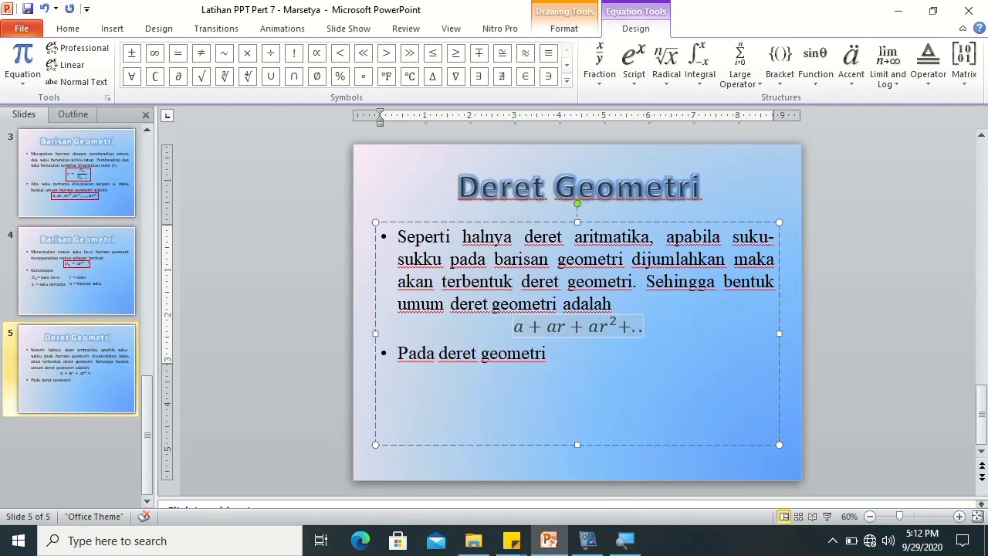
{"action": "type", "text": "+"}
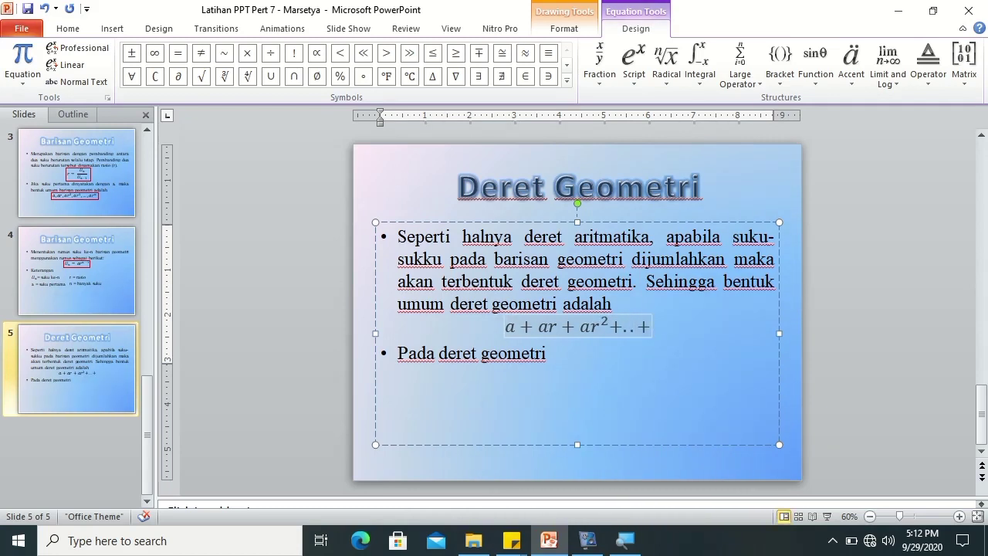
{"action": "key", "text": "Left"}
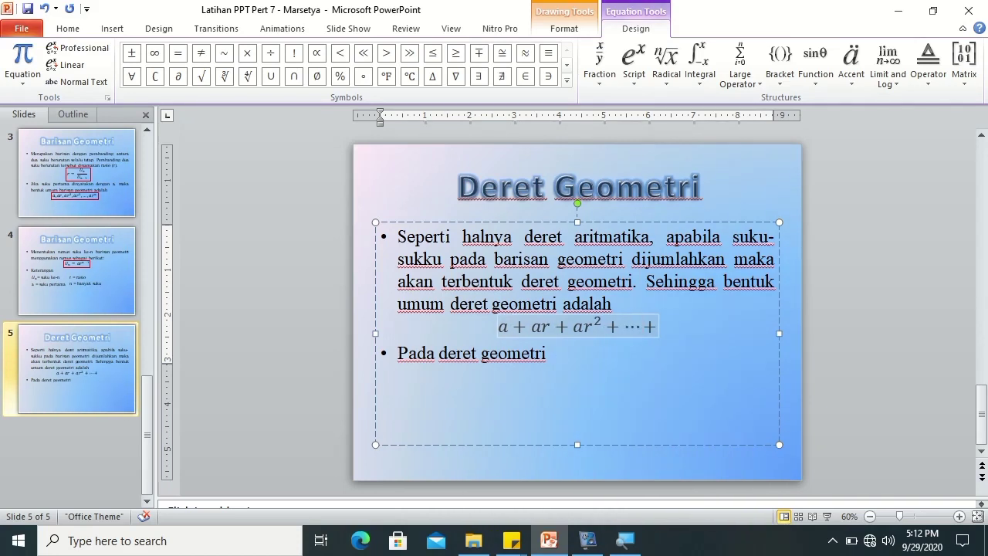
{"action": "key", "text": "BackSpace"}
{"action": "type", "text": ".."}
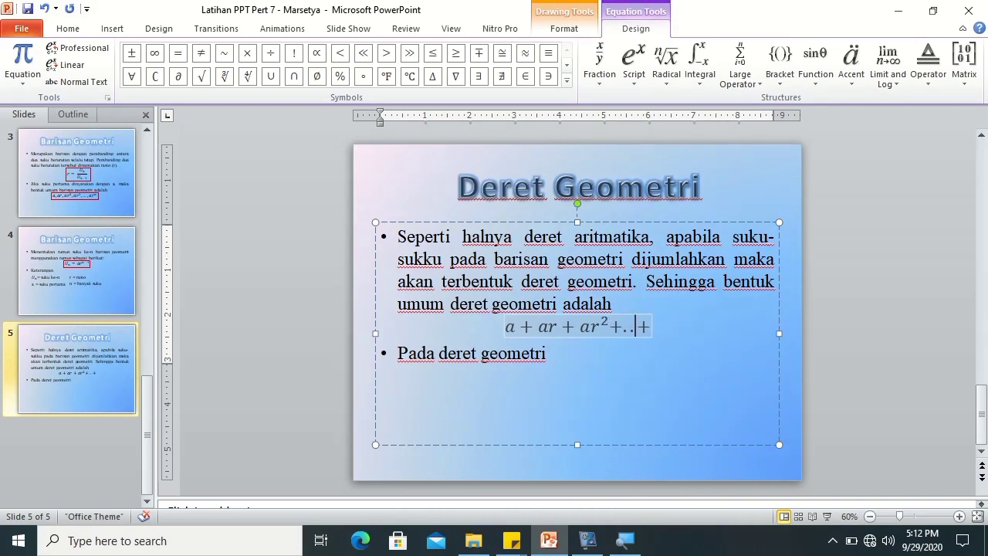
{"action": "key", "text": "Right"}
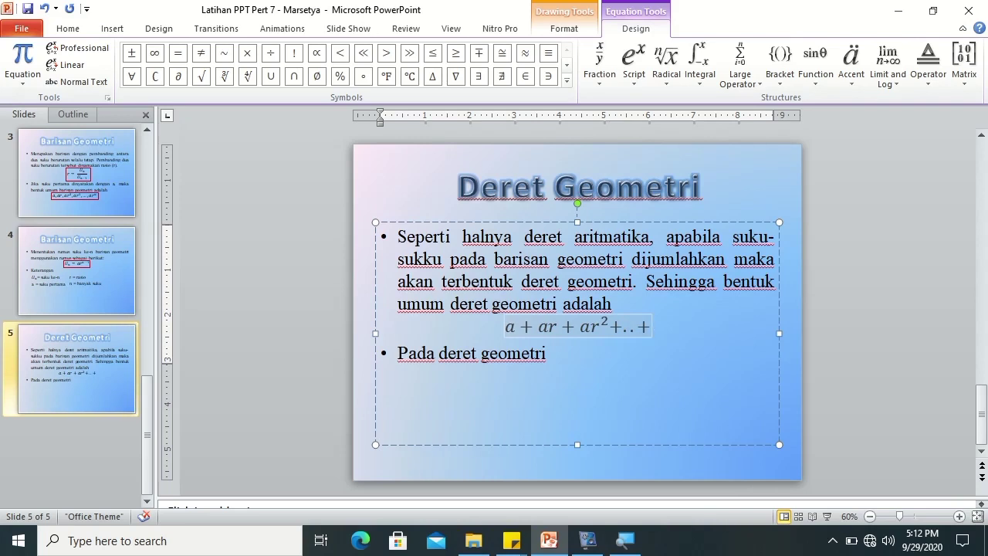
{"action": "key", "text": "Left"}
{"action": "key", "text": "Left"}
{"action": "key", "text": "Left"}
{"action": "key", "text": "Right"}
{"action": "key", "text": "Right"}
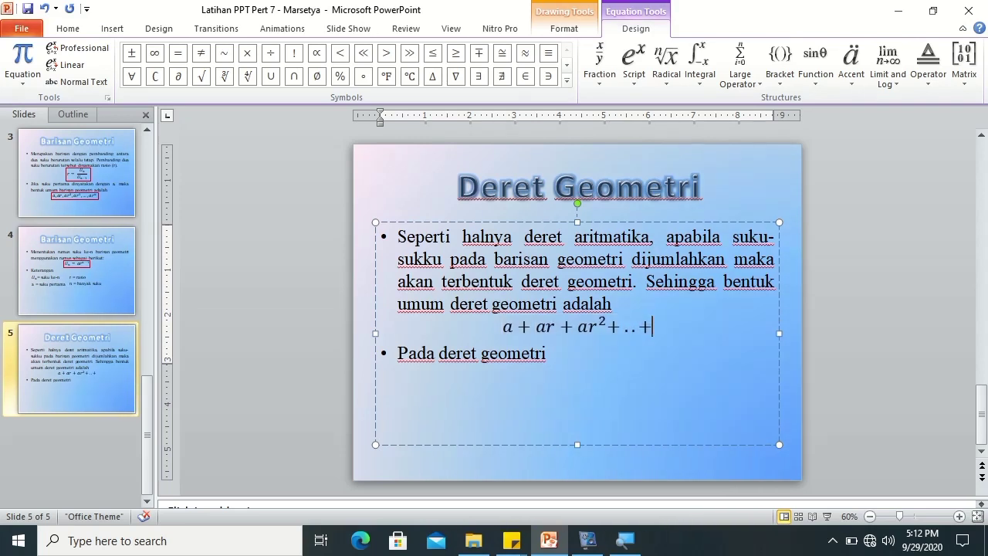
{"action": "key", "text": "Right"}
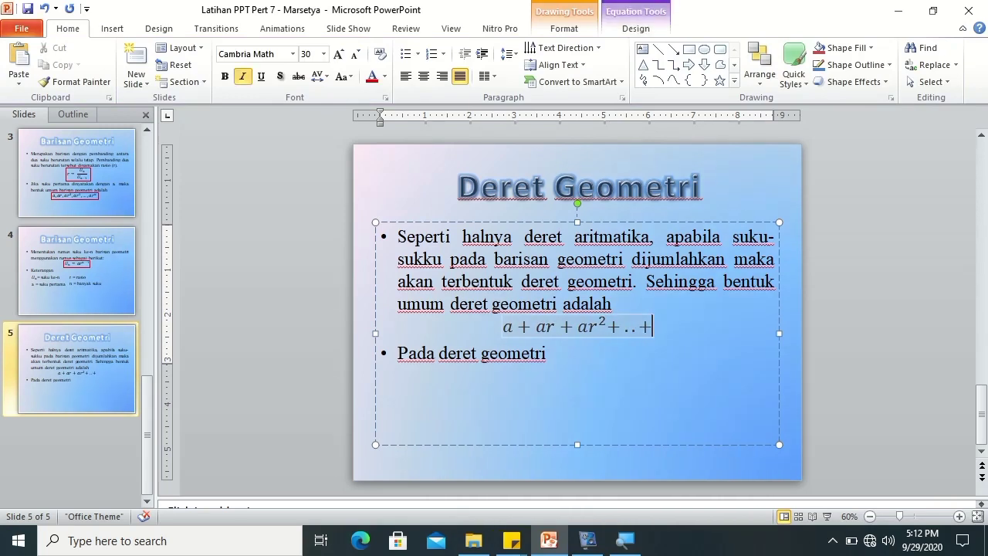
{"action": "type", "text": "a"}
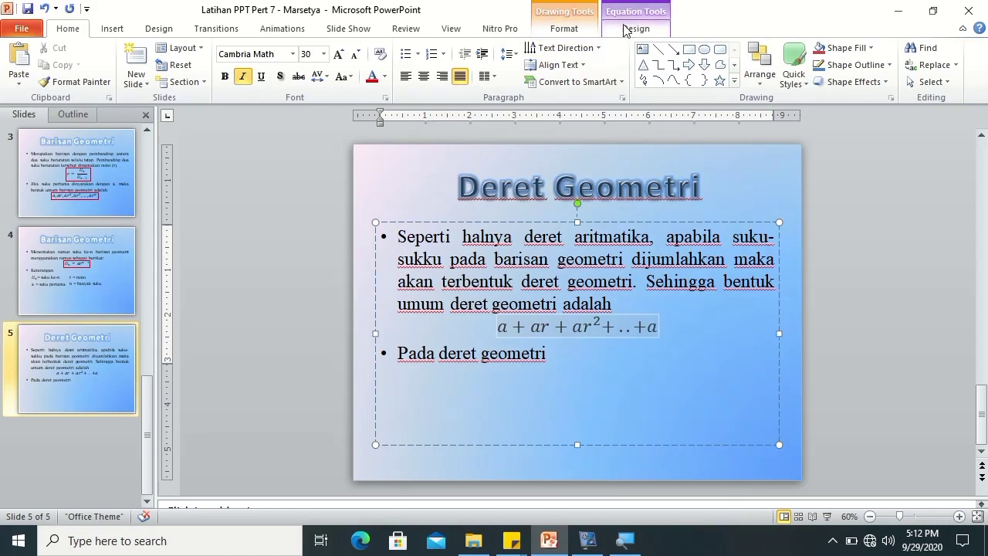
Add a superscript so the final term reads arⁿ.
{"action": "left_click", "coordinate": [627, 30]}
{"action": "left_click", "coordinate": [630, 85]}
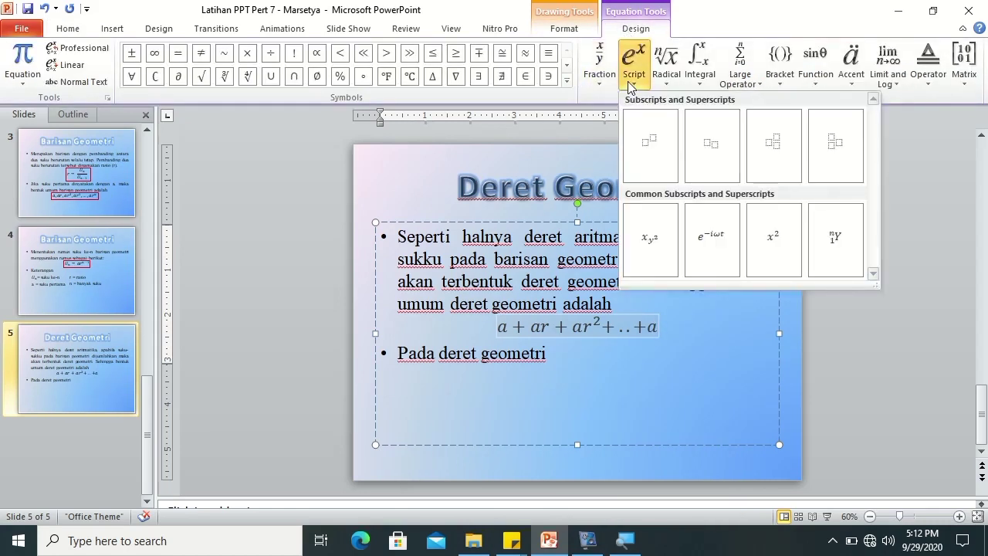
{"action": "left_click", "coordinate": [647, 147]}
{"action": "key", "text": "Left"}
{"action": "key", "text": "Left"}
{"action": "type", "text": "r"}
{"action": "key", "text": "Right"}
{"action": "type", "text": "n"}
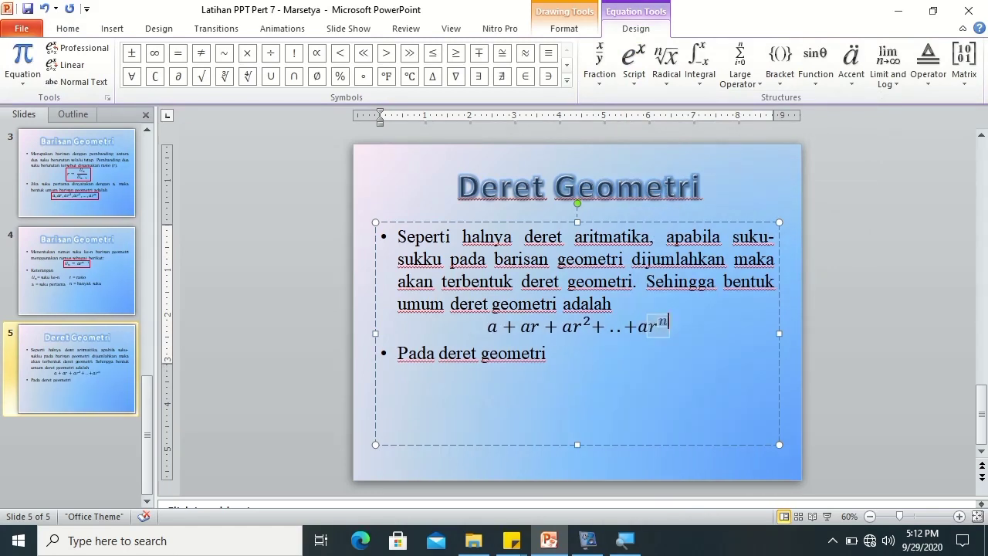
Insert a new equation after 'Pada deret geometri' starting with U₁ +.
{"action": "left_click", "coordinate": [582, 361]}
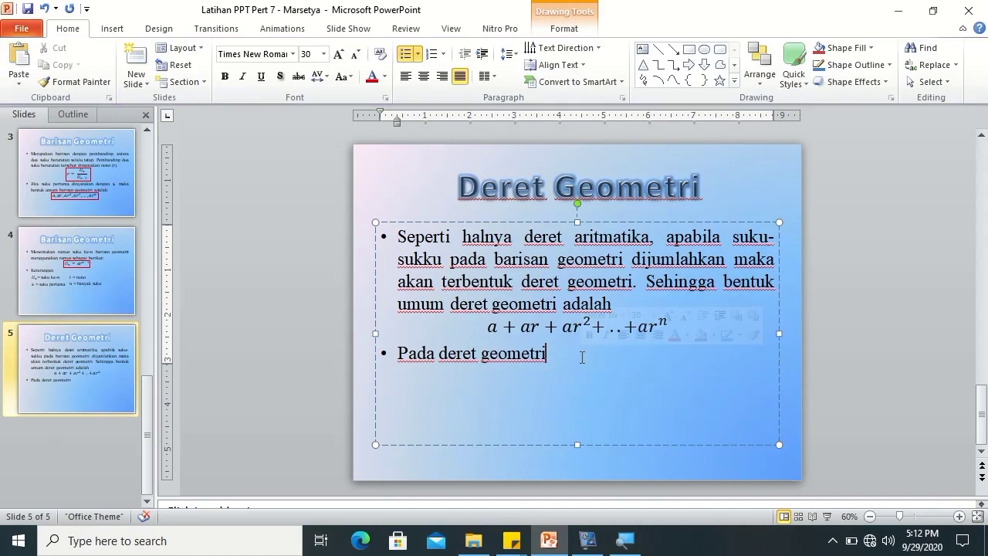
{"action": "mouse_move", "coordinate": [625, 541]}
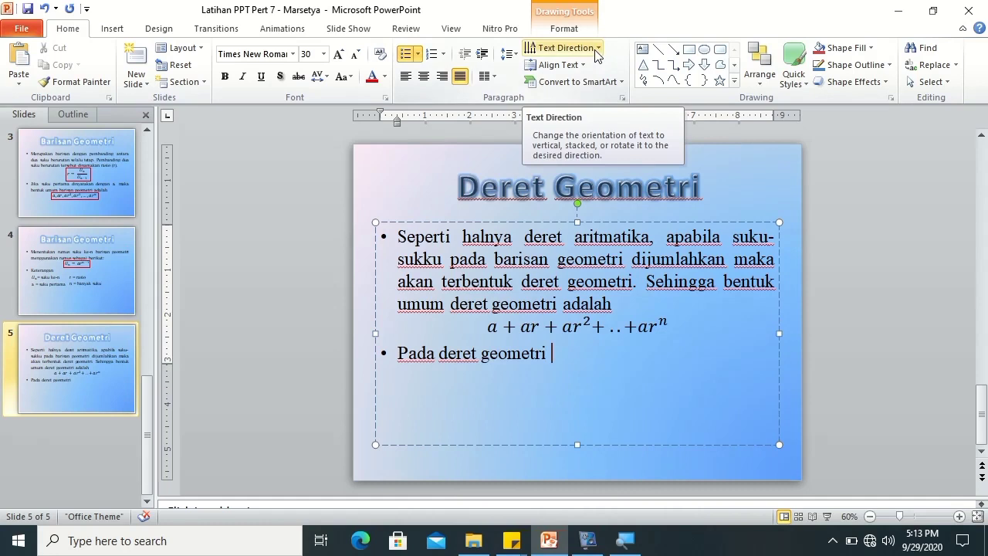
{"action": "left_click", "coordinate": [105, 29]}
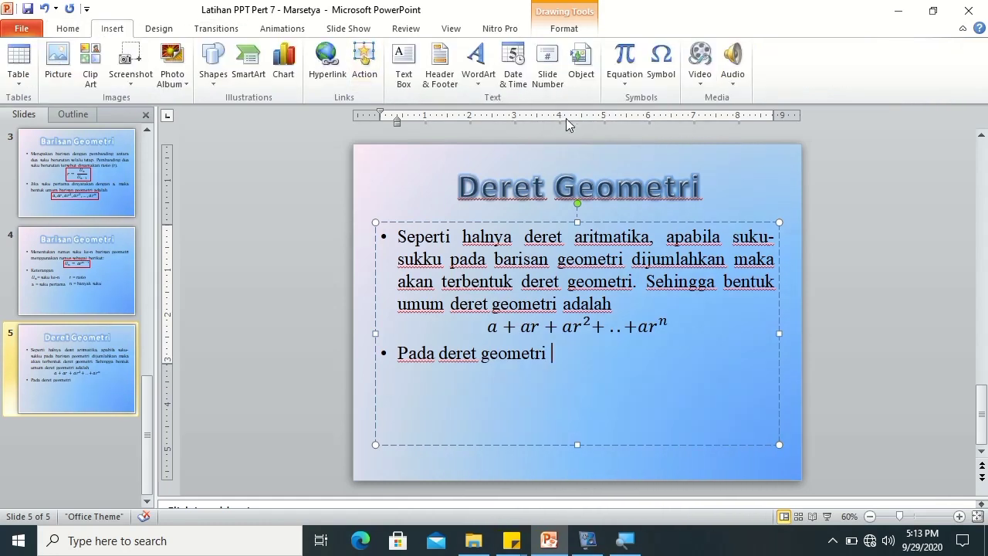
{"action": "left_click", "coordinate": [625, 82]}
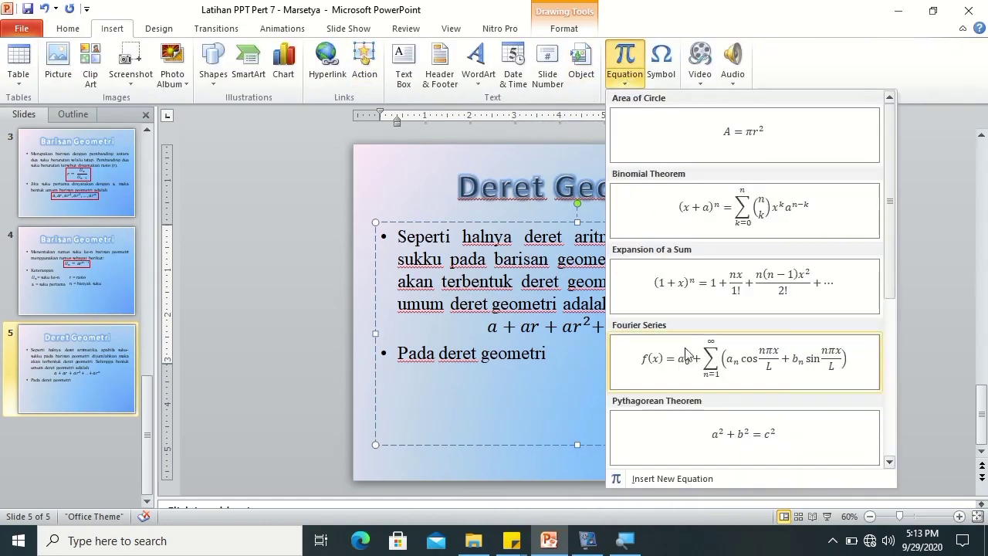
{"action": "left_click", "coordinate": [713, 476]}
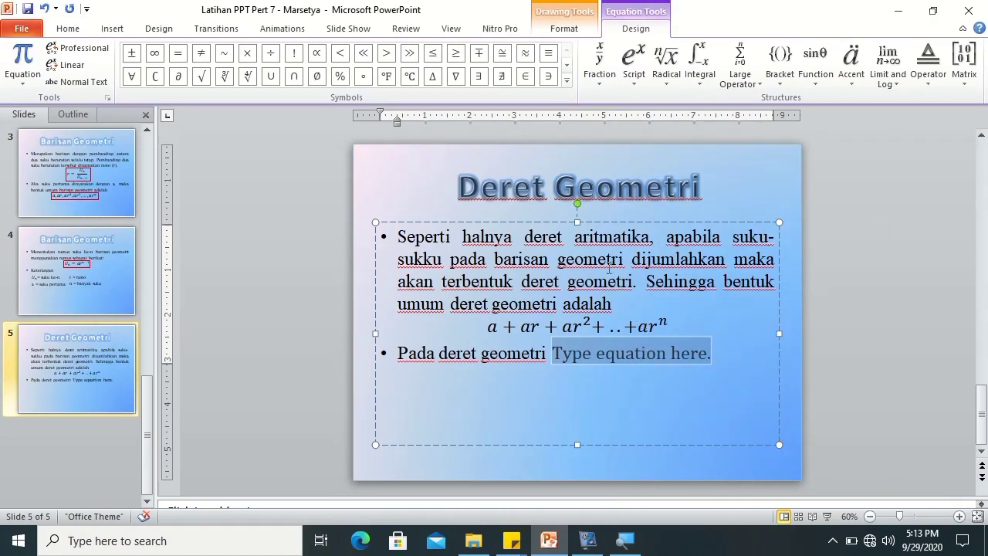
{"action": "left_click", "coordinate": [633, 66]}
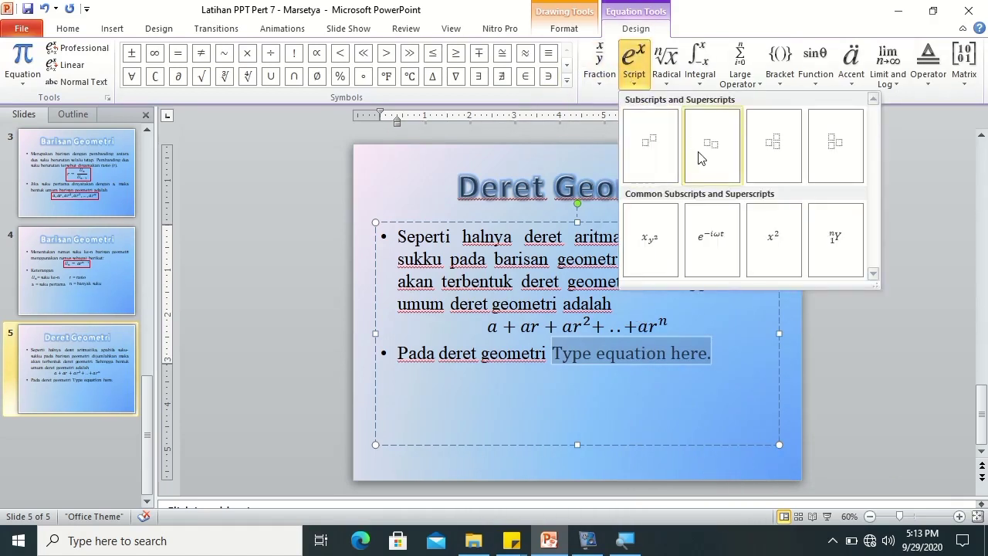
{"action": "left_click", "coordinate": [698, 153]}
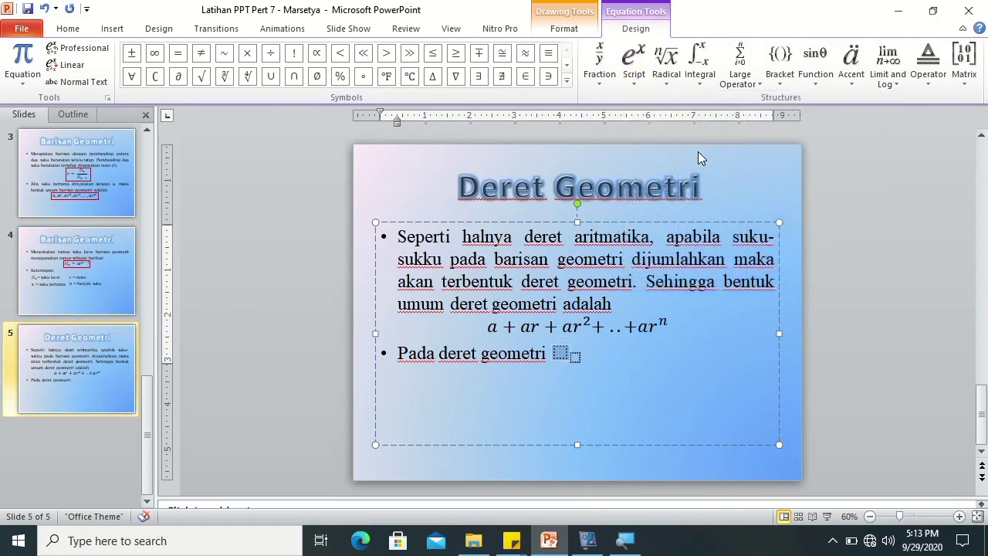
{"action": "type", "text": "U"}
{"action": "key", "text": "Right"}
{"action": "type", "text": "1 "}
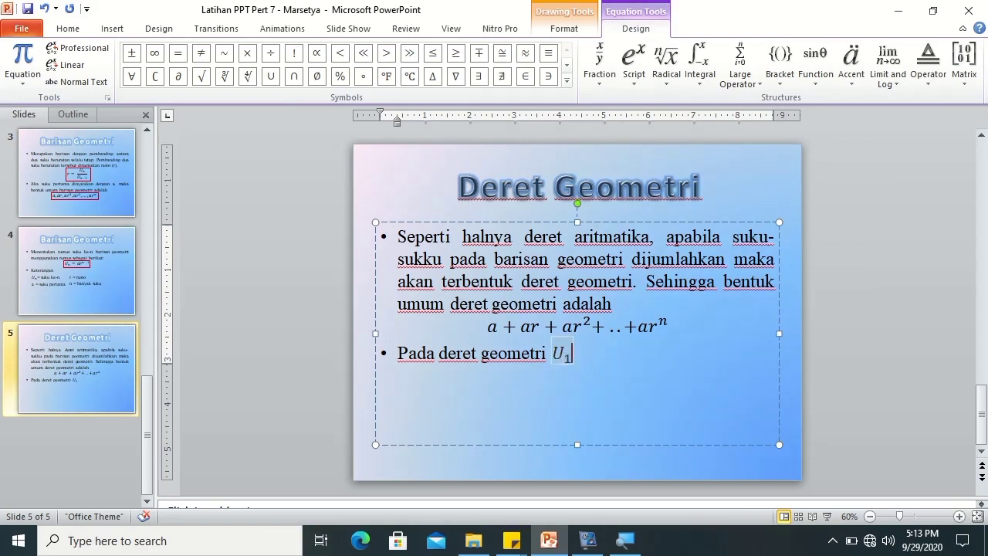
{"action": "type", "text": "+"}
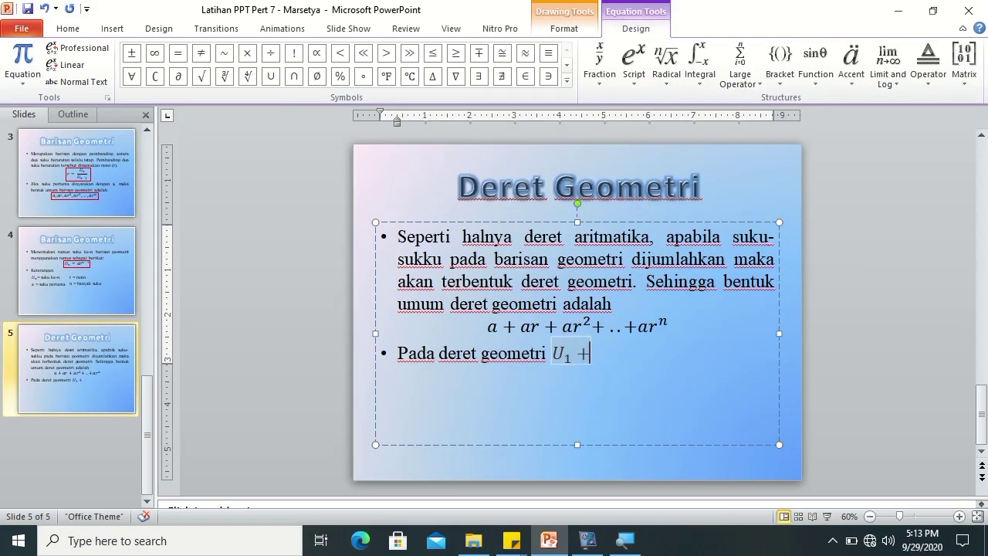
Add the subscripted term U₂ followed by a plus sign.
{"action": "left_click", "coordinate": [634, 62]}
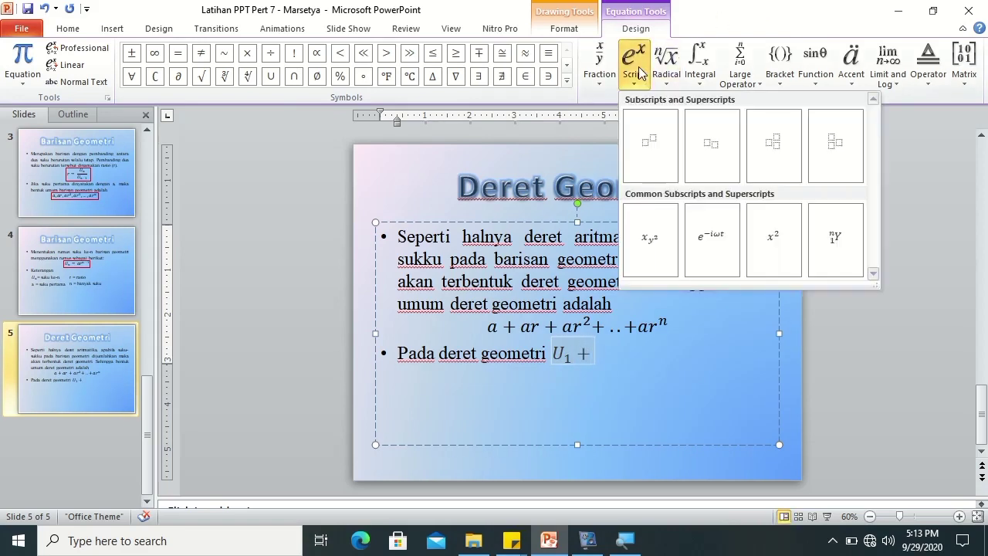
{"action": "left_click", "coordinate": [721, 143]}
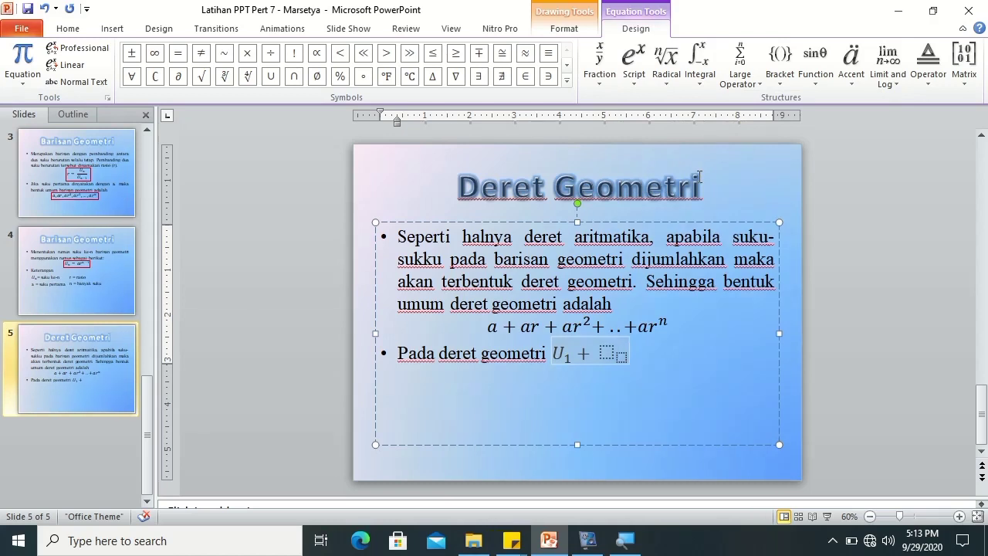
{"action": "type", "text": "U"}
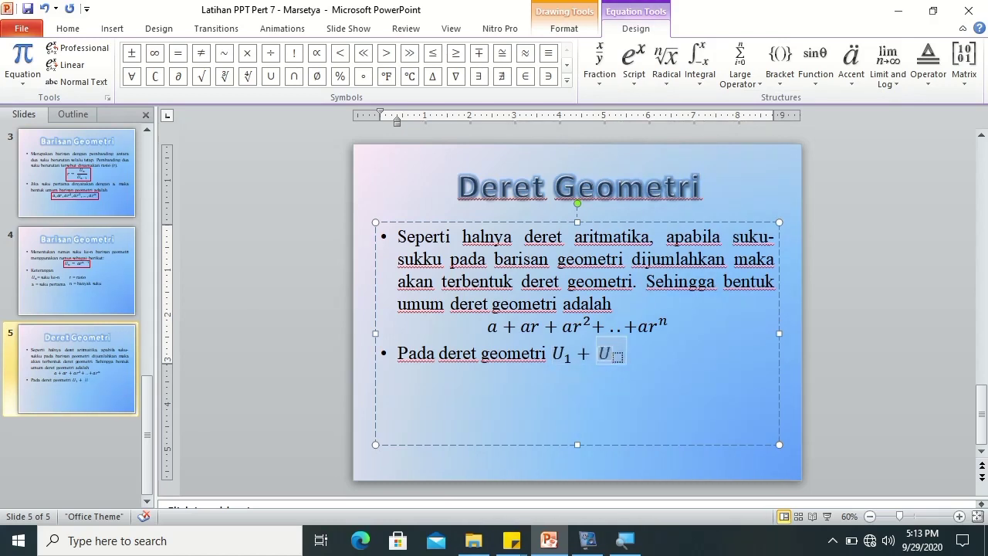
{"action": "type", "text": "2"}
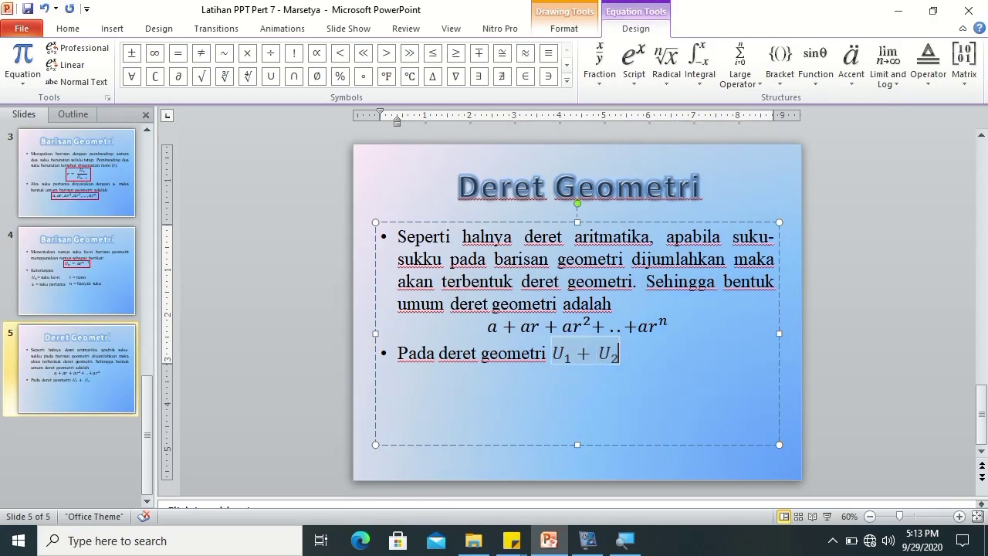
{"action": "key", "text": "Right"}
{"action": "type", "text": "+ "}
{"action": "type", "text": "U"}
{"action": "key", "text": "BackSpace"}
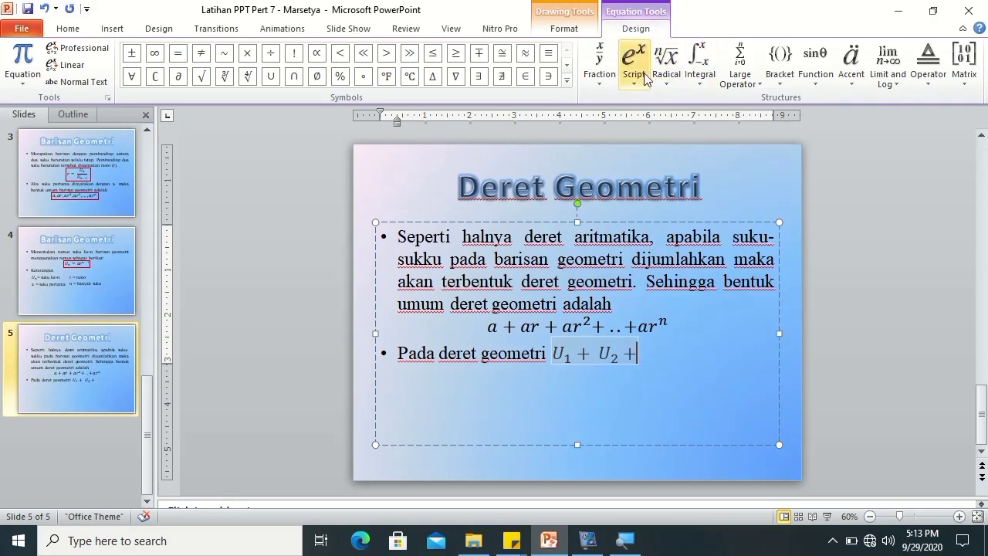
Add U₃ and '+ .. +', fixing the auto-formed ellipsis.
{"action": "left_click", "coordinate": [634, 66]}
{"action": "left_click", "coordinate": [700, 162]}
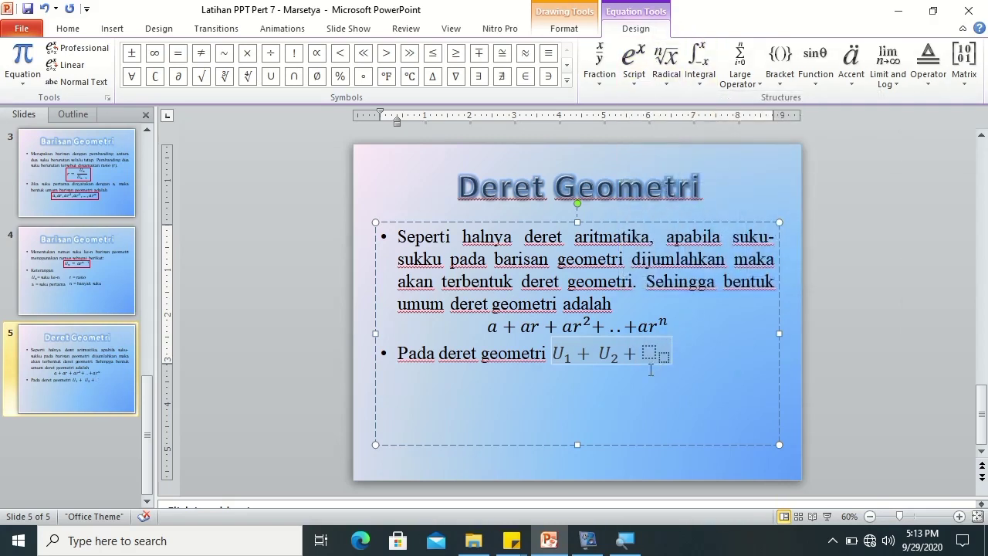
{"action": "type", "text": "U"}
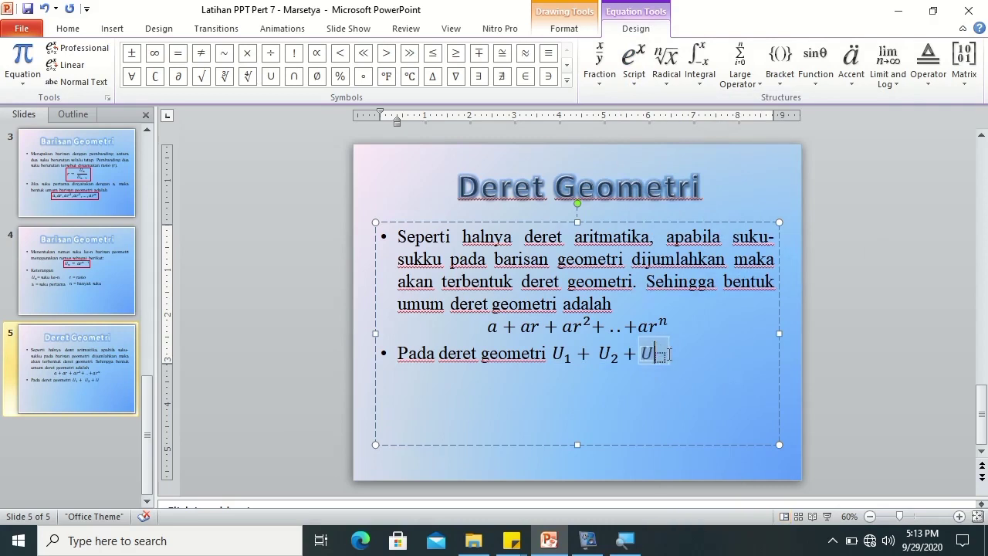
{"action": "key", "text": "Right"}
{"action": "type", "text": "3"}
{"action": "key", "text": "Right"}
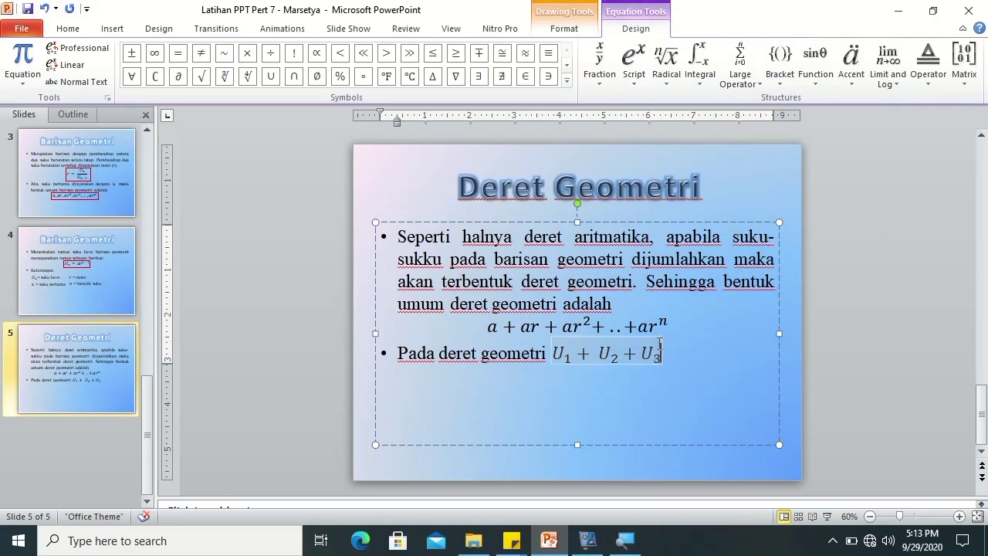
{"action": "type", "text": "+"}
{"action": "type", "text": "."}
{"action": "type", "text": ".."}
{"action": "key", "text": "BackSpace"}
{"action": "key", "text": "BackSpace"}
{"action": "type", "text": "..+"}
Append the subscripted term Uₙ as the last term of the sum equation.
{"action": "key", "text": "Right"}
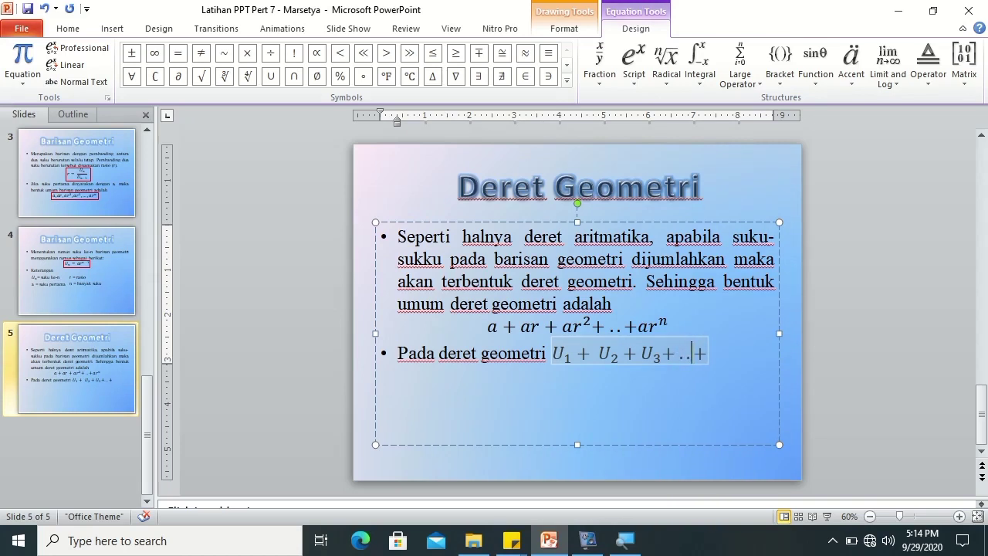
{"action": "key", "text": "Left"}
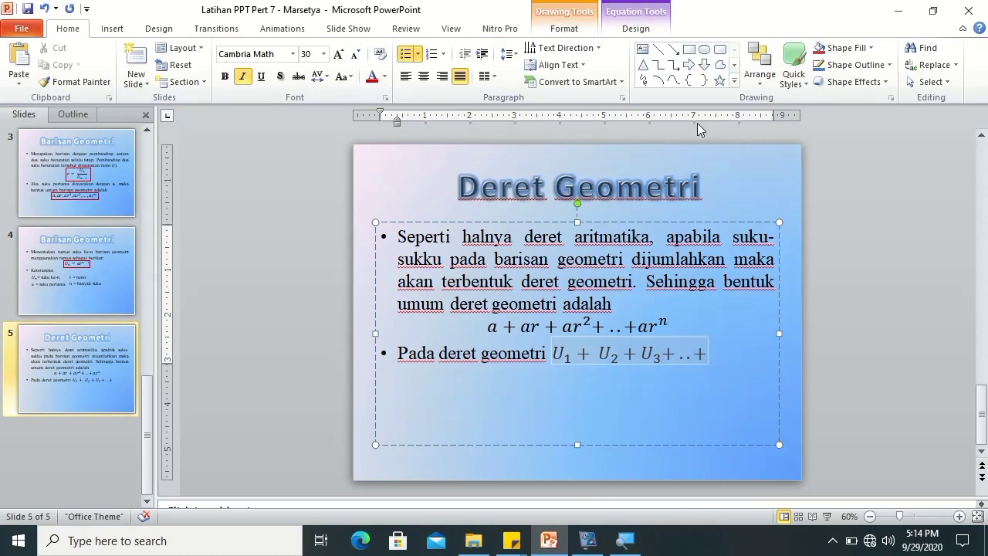
{"action": "left_click", "coordinate": [636, 28]}
{"action": "left_click", "coordinate": [634, 61]}
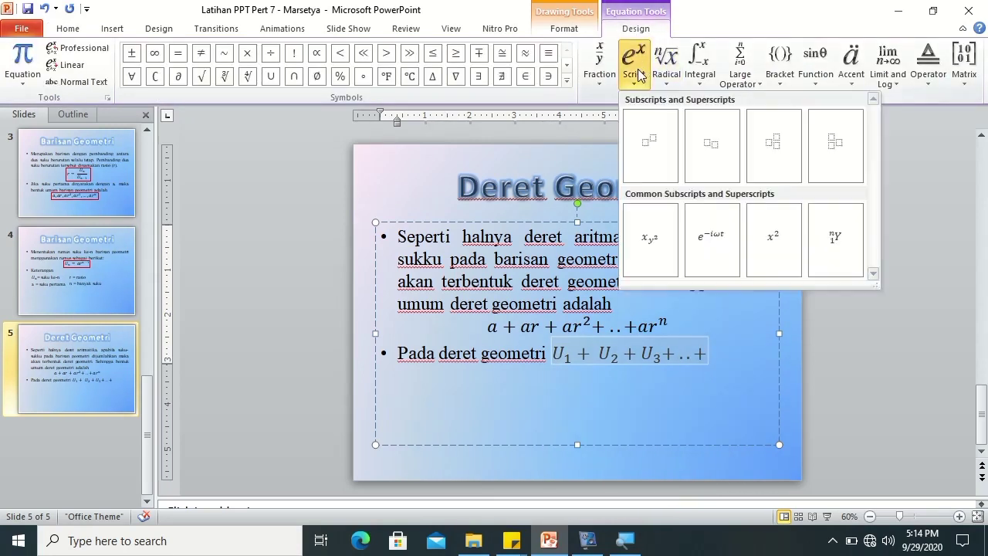
{"action": "left_click", "coordinate": [711, 145]}
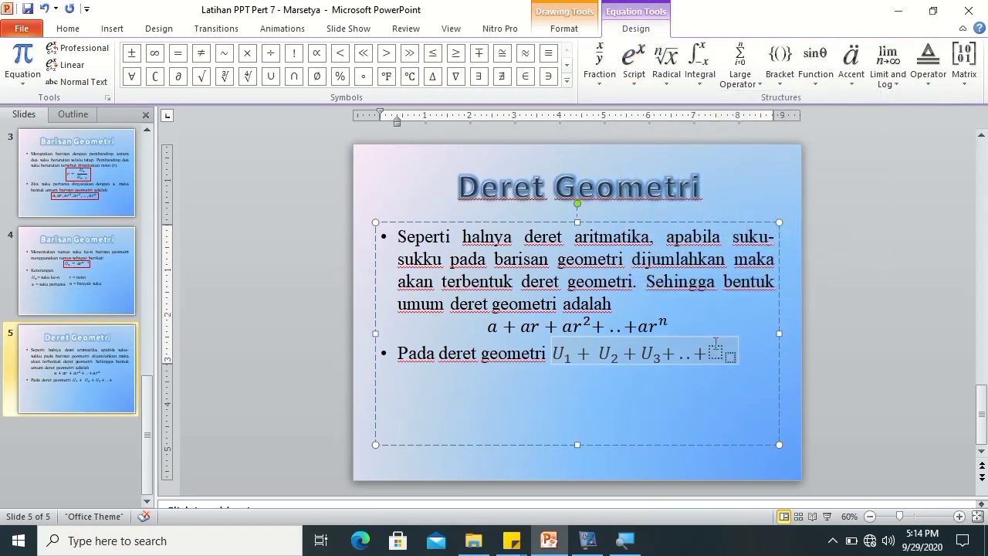
{"action": "type", "text": "U"}
{"action": "key", "text": "Right"}
{"action": "type", "text": "n"}
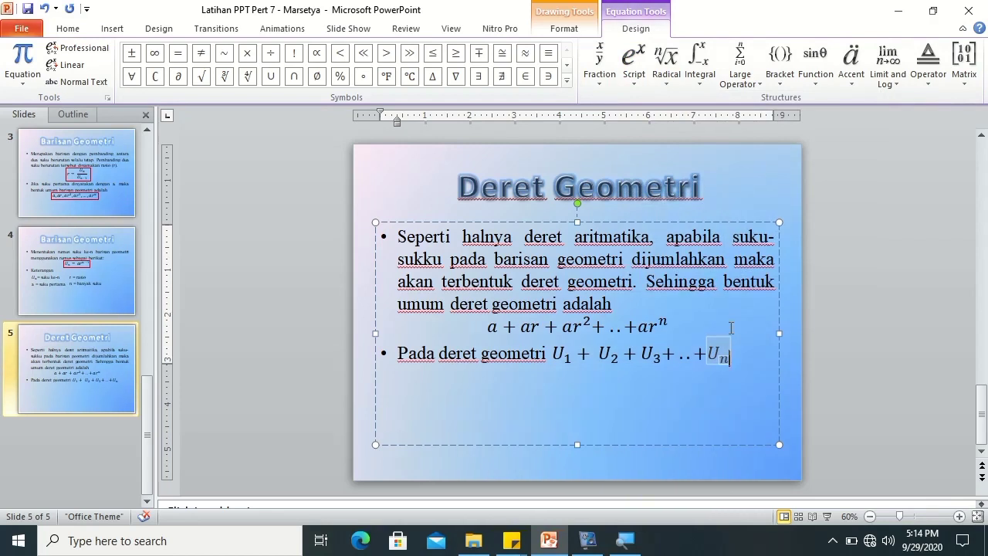
Continue the bullet after the equation with the plain word 'jika'.
{"action": "left_click", "coordinate": [751, 355]}
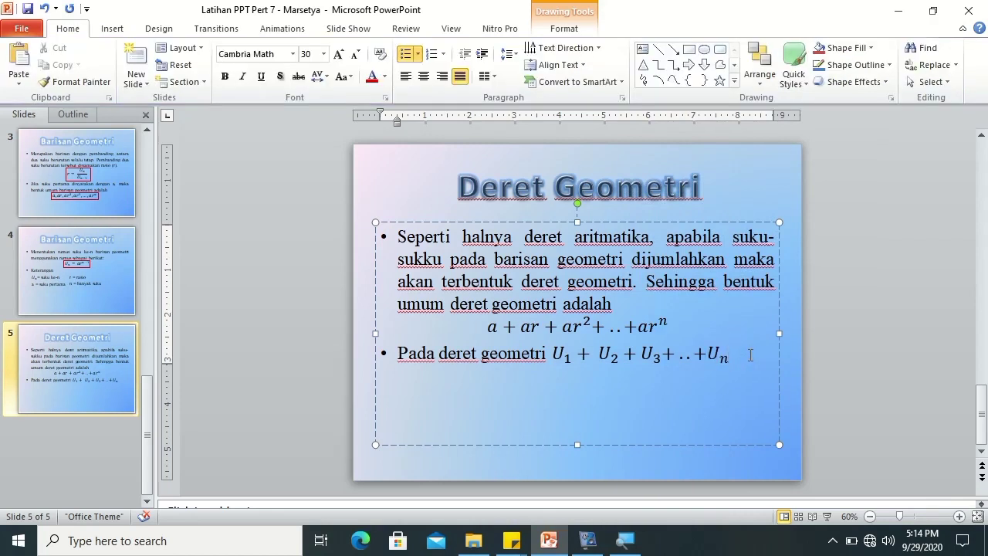
{"action": "key", "text": "Right"}
{"action": "type", "text": "jika"}
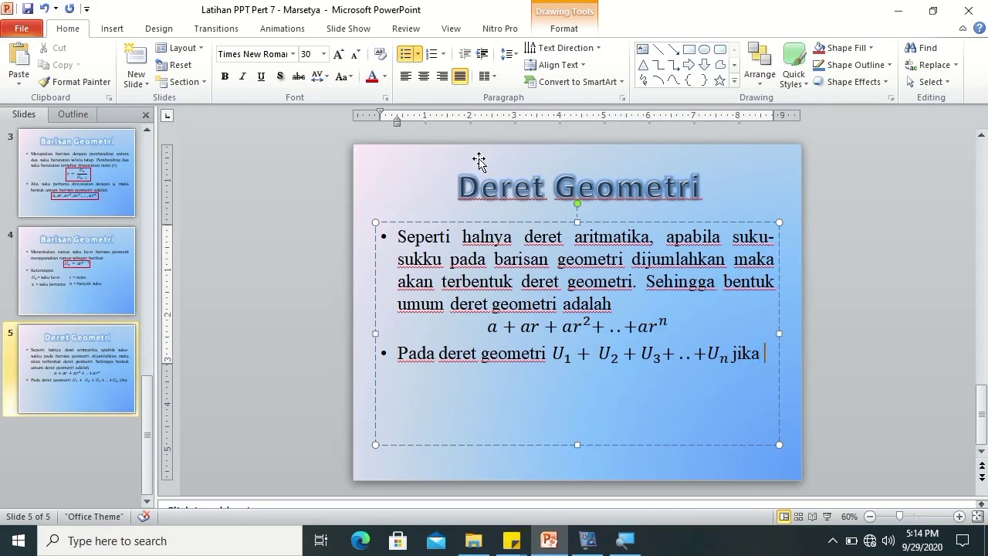
Insert a new equation after 'jika' containing Uₙ₊₁ followed by '>'.
{"action": "left_click", "coordinate": [112, 28]}
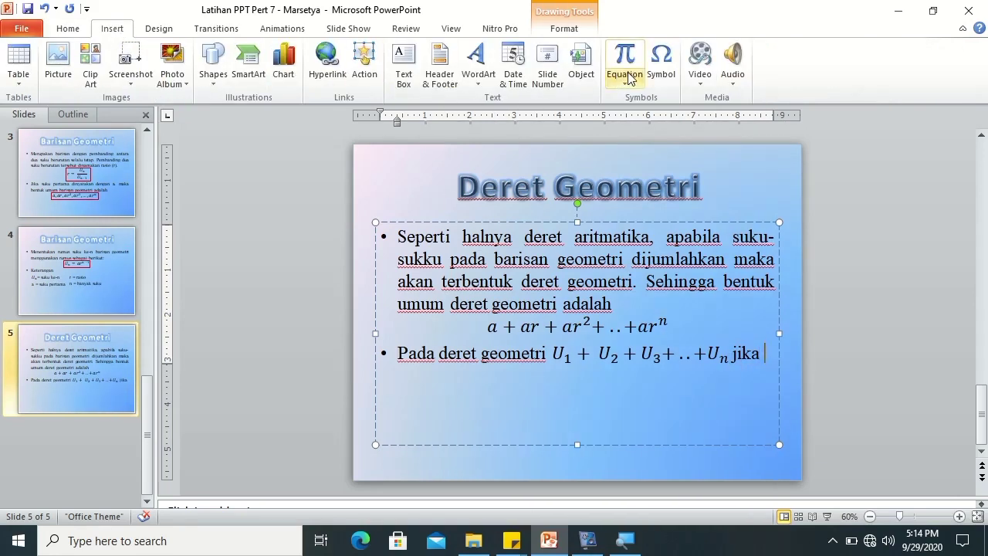
{"action": "left_click", "coordinate": [625, 76]}
{"action": "left_click", "coordinate": [674, 478]}
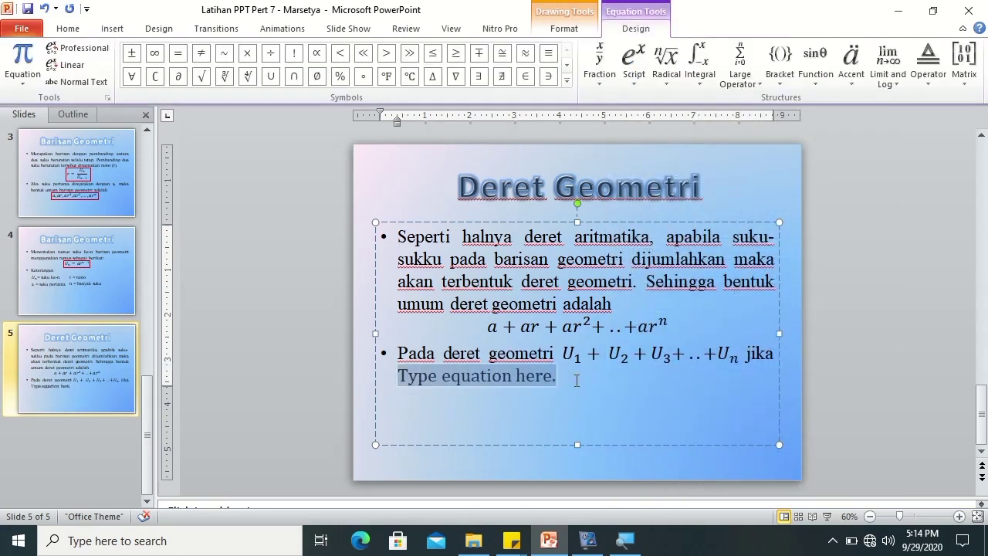
{"action": "left_click", "coordinate": [634, 61]}
{"action": "left_click", "coordinate": [704, 154]}
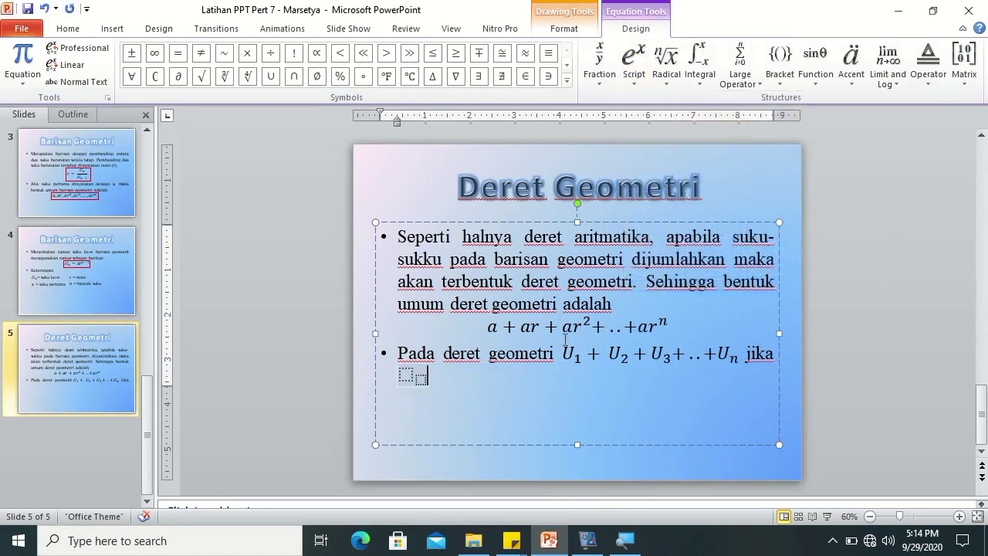
{"action": "left_click", "coordinate": [418, 372]}
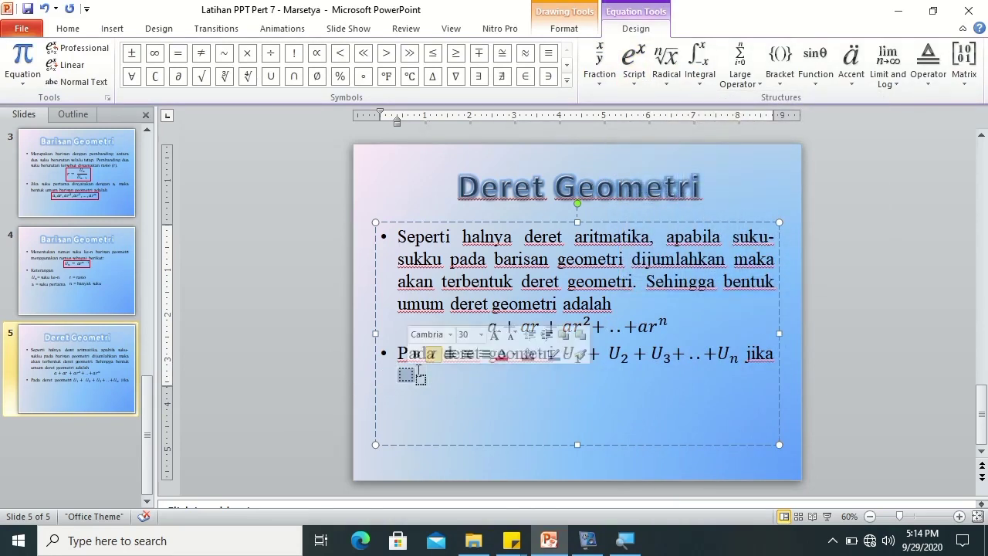
{"action": "type", "text": "U"}
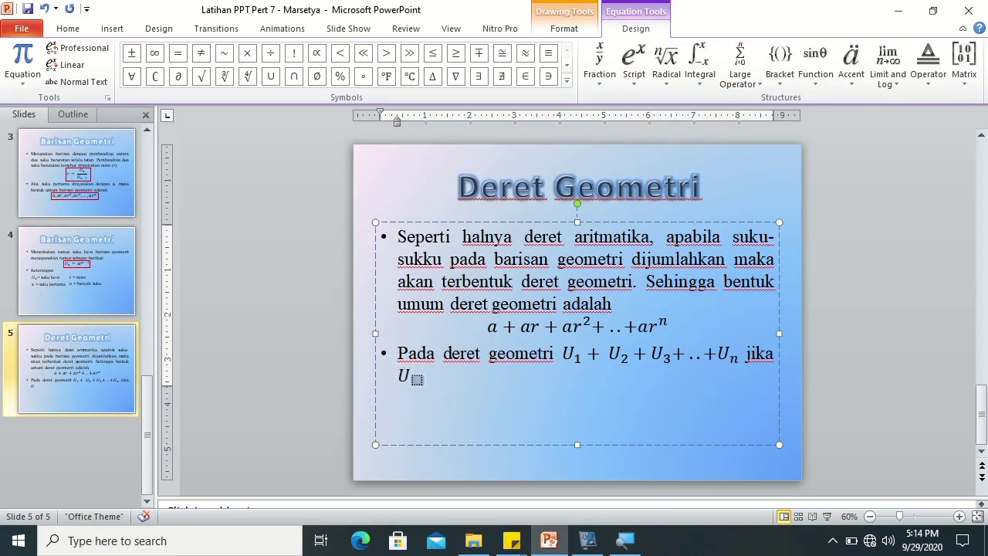
{"action": "type", "text": "n"}
{"action": "type", "text": "+1"}
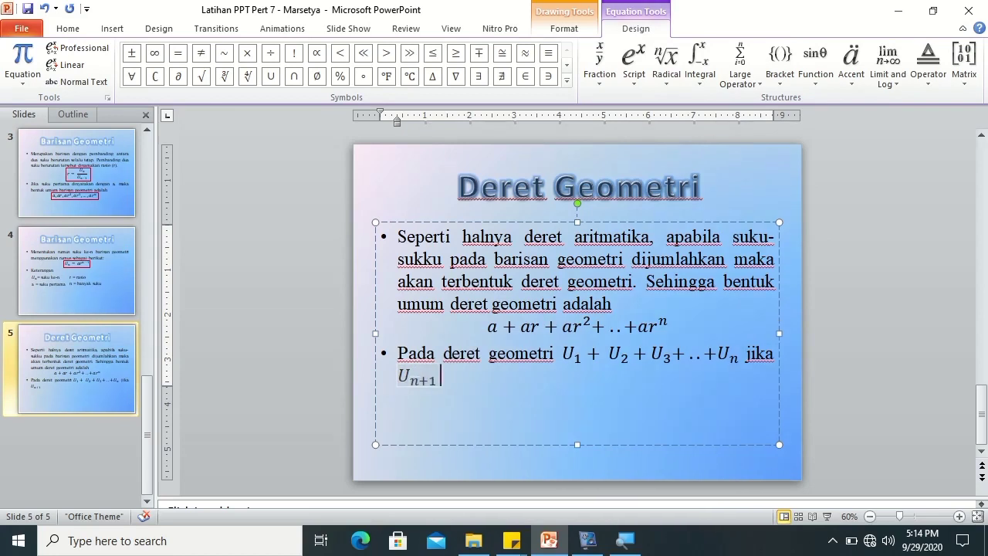
{"action": "key", "text": "Right"}
{"action": "type", "text": ">"}
Complete the inequality Uₙ₊₁ > Uₙ with a subscripted Uₙ.
{"action": "key", "text": "Right"}
{"action": "key", "text": "Left"}
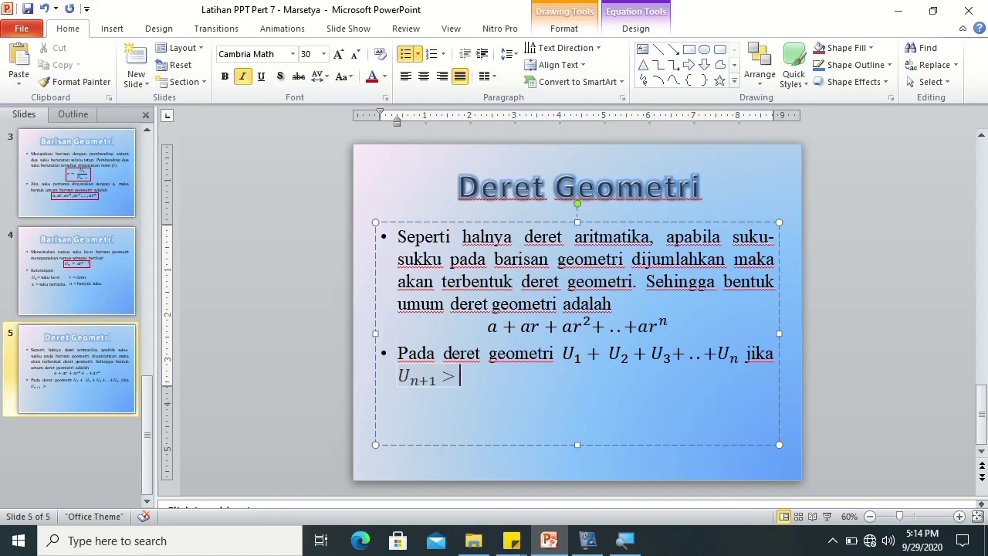
{"action": "left_click", "coordinate": [636, 27]}
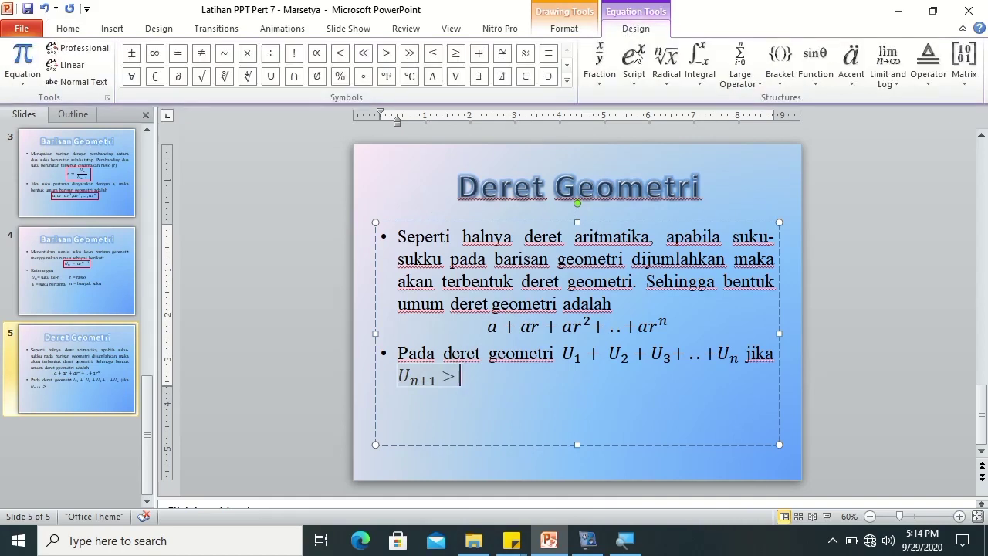
{"action": "left_click", "coordinate": [633, 86]}
{"action": "left_click", "coordinate": [700, 151]}
{"action": "left_click", "coordinate": [471, 377]}
{"action": "type", "text": "U"}
{"action": "key", "text": "Right"}
{"action": "type", "text": "n"}
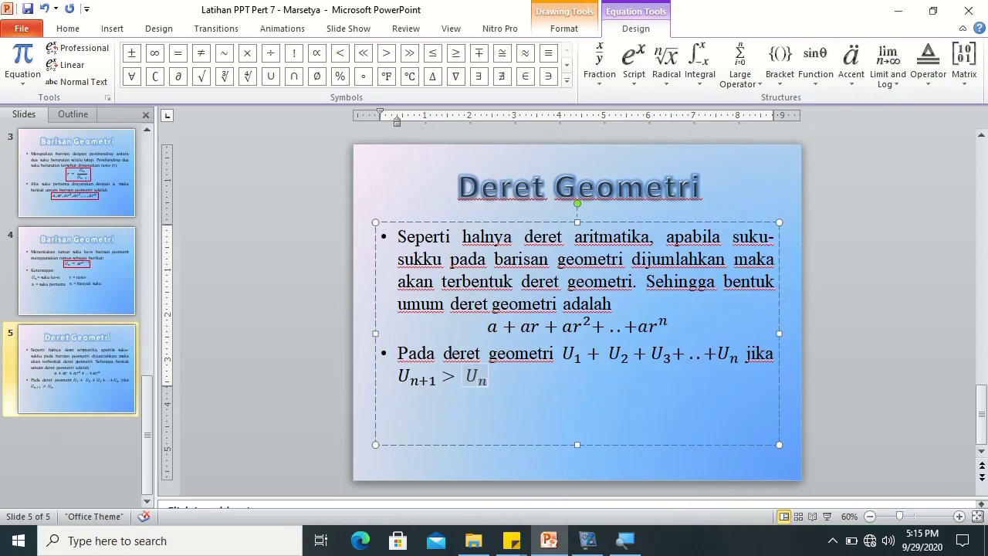
{"action": "key", "text": "Right"}
{"action": "key", "text": "Right"}
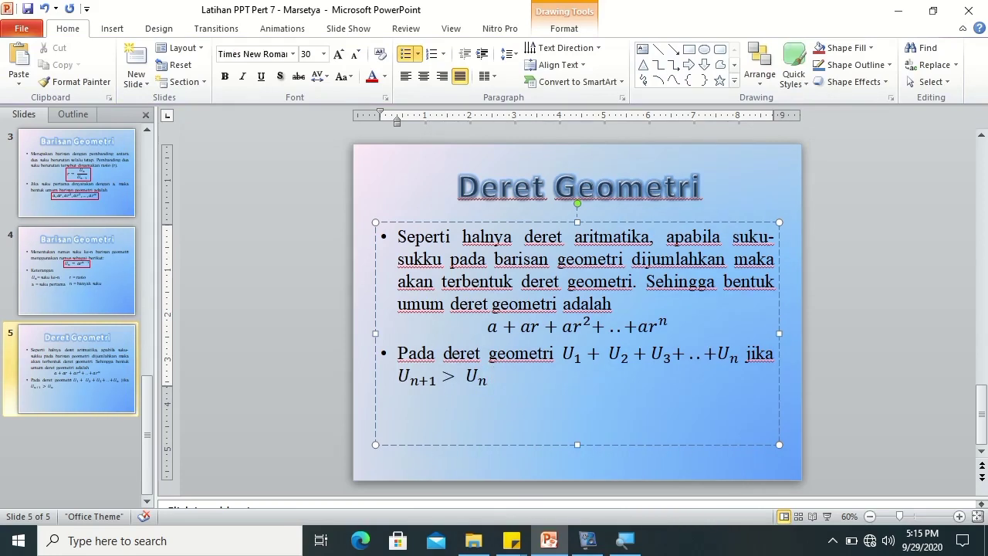
Type 'maka deretnya disebut derete geometri naik, dan jika' after the equation.
{"action": "type", "text": "maka de"}
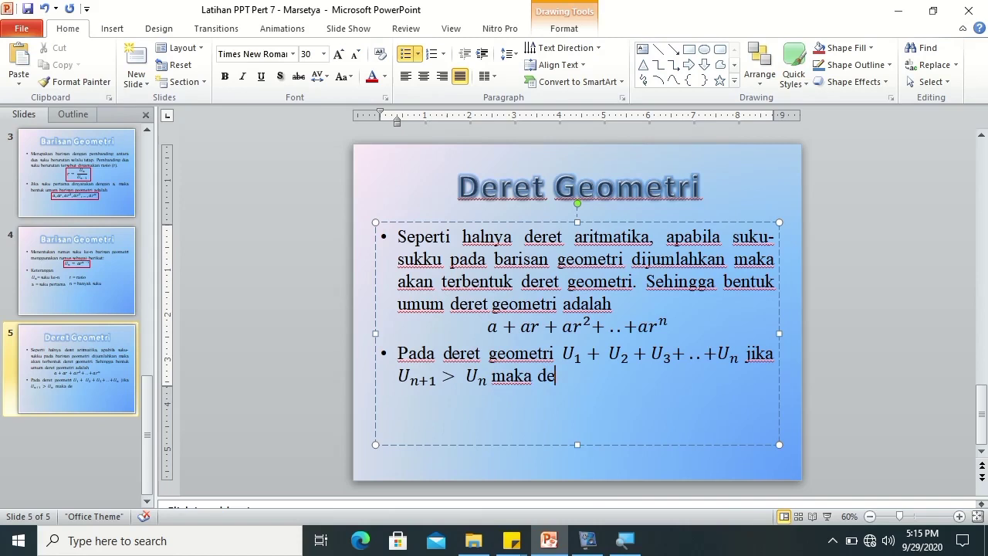
{"action": "type", "text": "retnya"}
{"action": "type", "text": " disebe"}
{"action": "key", "text": "BackSpace"}
{"action": "type", "text": "ut"}
{"action": "key", "text": "BackSpace"}
{"action": "key", "text": "BackSpace"}
{"action": "key", "text": "BackSpace"}
{"action": "type", "text": "ut"}
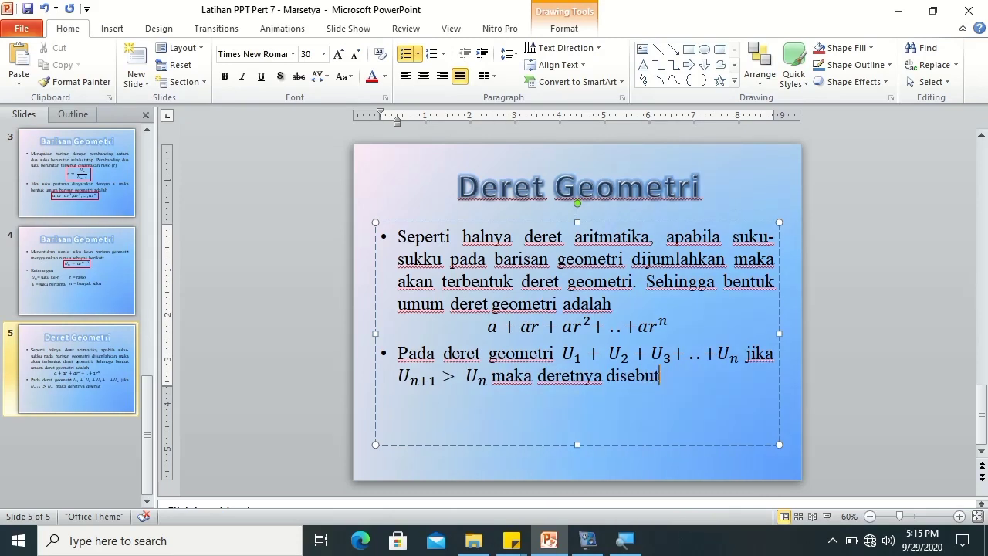
{"action": "type", "text": " derete geom"}
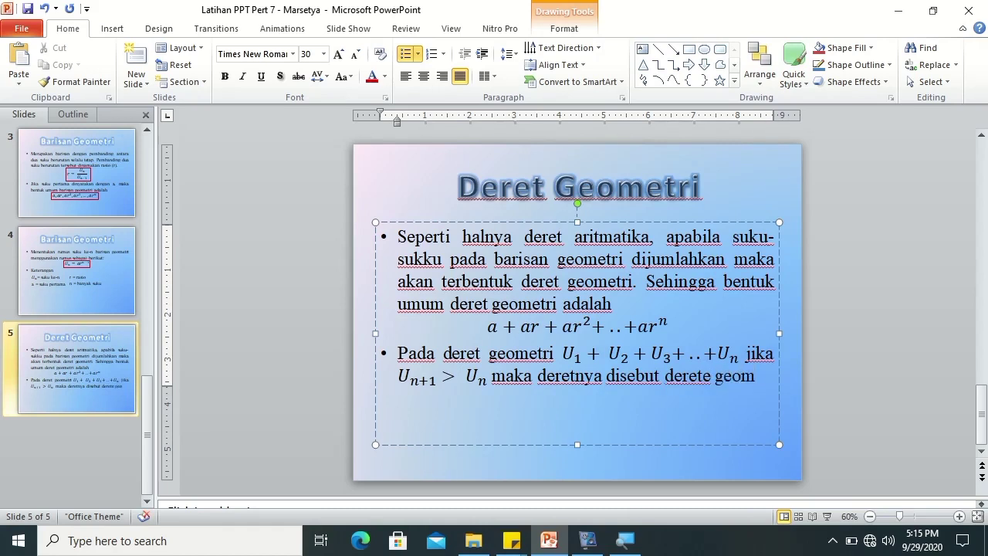
{"action": "type", "text": "etri"}
{"action": "type", "text": " naik."}
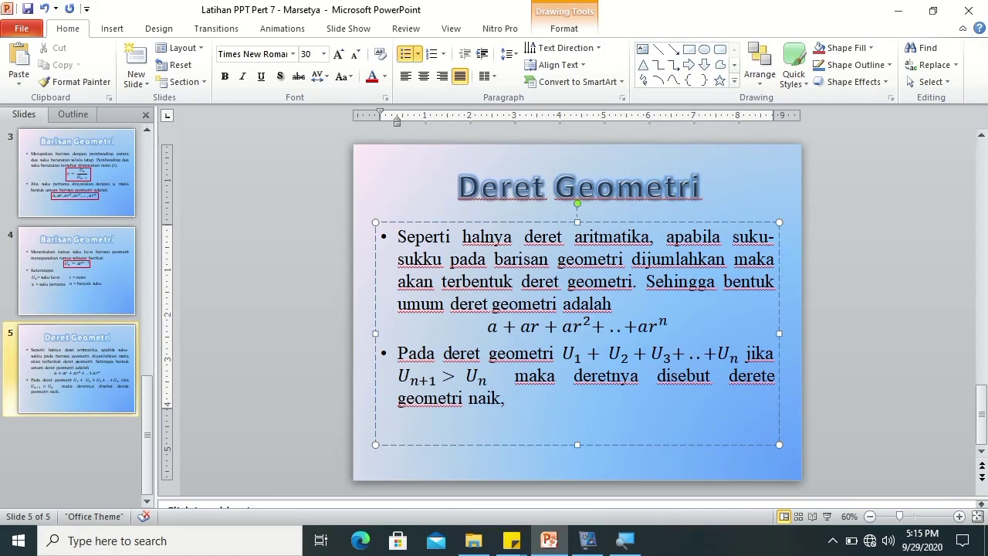
{"action": "key", "text": "BackSpace"}
{"action": "type", "text": ",da"}
{"action": "key", "text": "BackSpace"}
{"action": "key", "text": "BackSpace"}
{"action": "type", "text": "dan jika"}
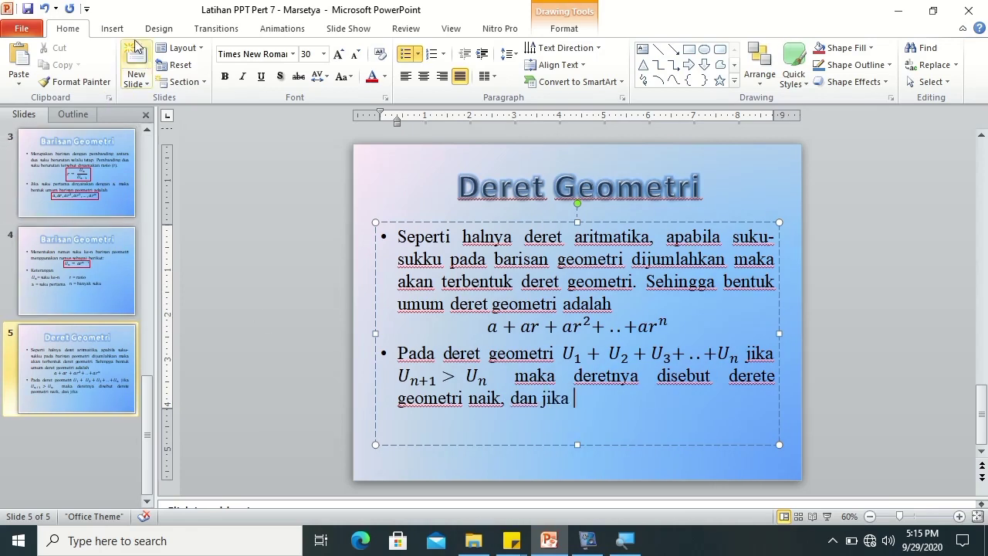
Insert a new equation after 'dan jika' containing Uₙ₊₁ followed by '<'.
{"action": "left_click", "coordinate": [112, 28]}
{"action": "left_click", "coordinate": [624, 77]}
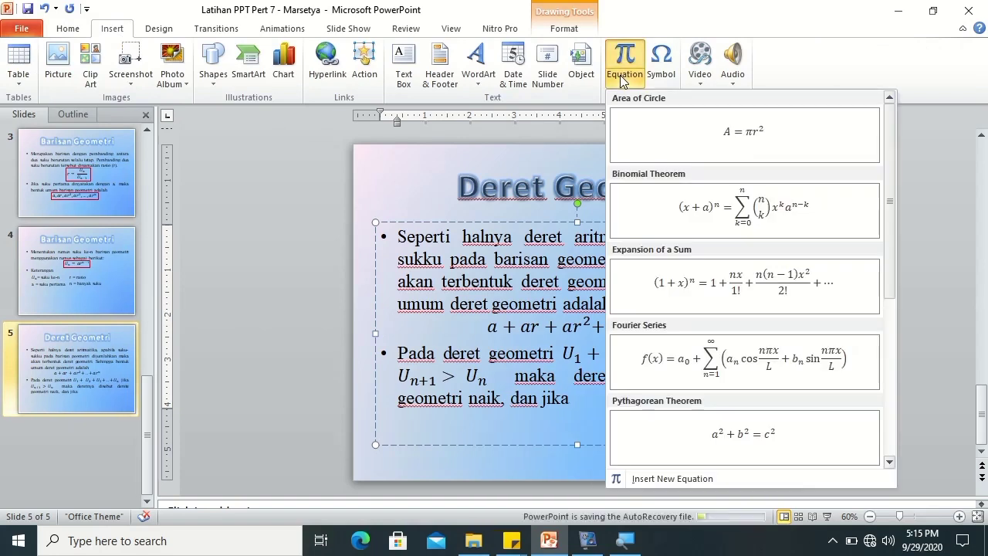
{"action": "left_click", "coordinate": [729, 475]}
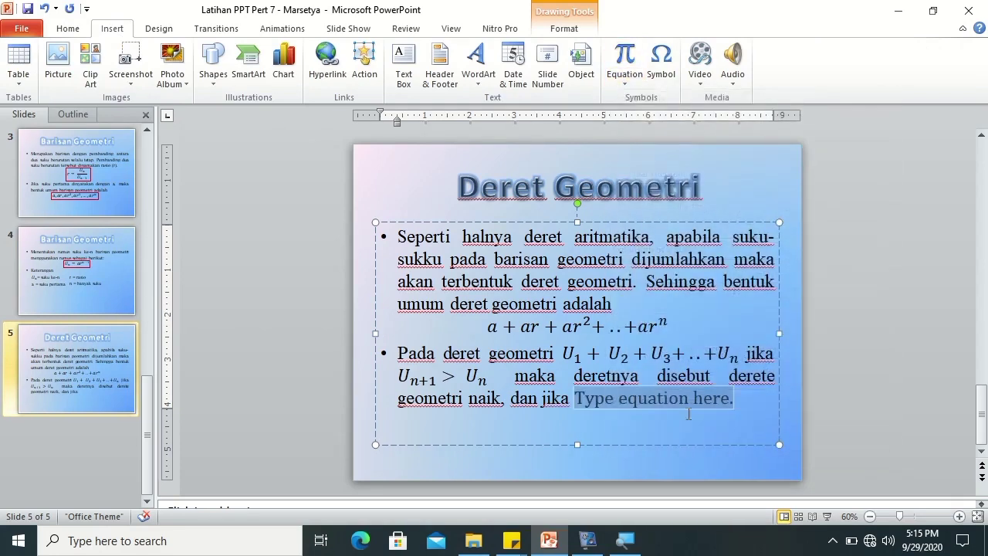
{"action": "left_click", "coordinate": [635, 68]}
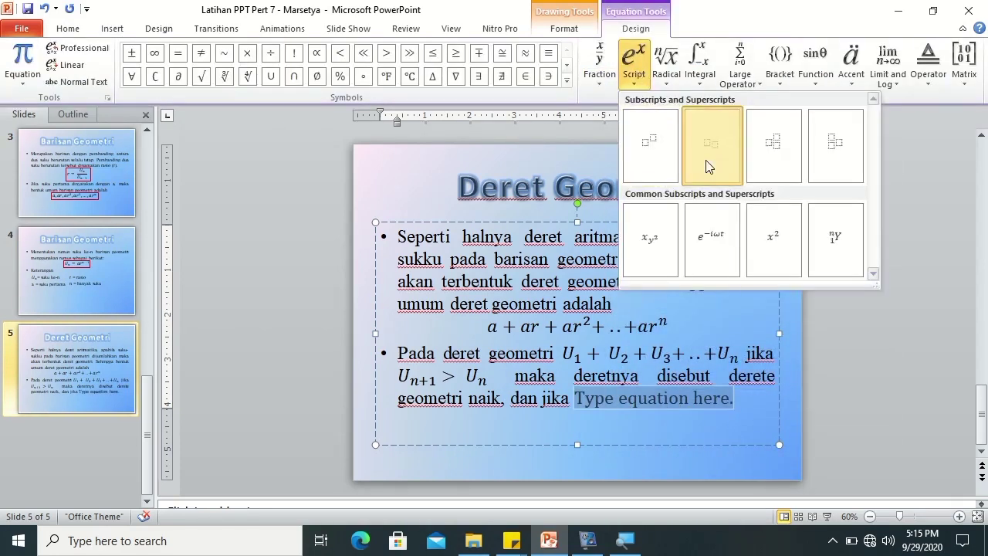
{"action": "left_click", "coordinate": [710, 147]}
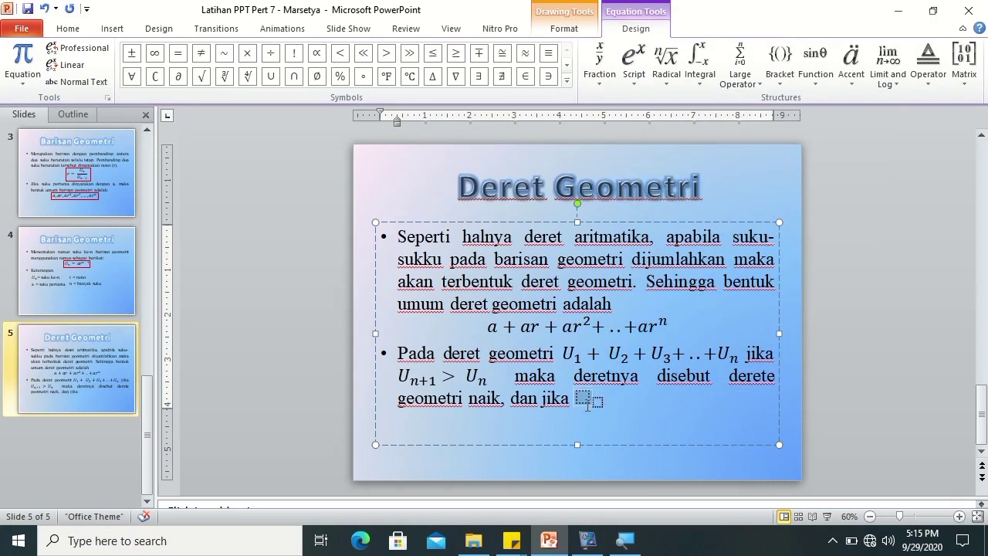
{"action": "type", "text": "U"}
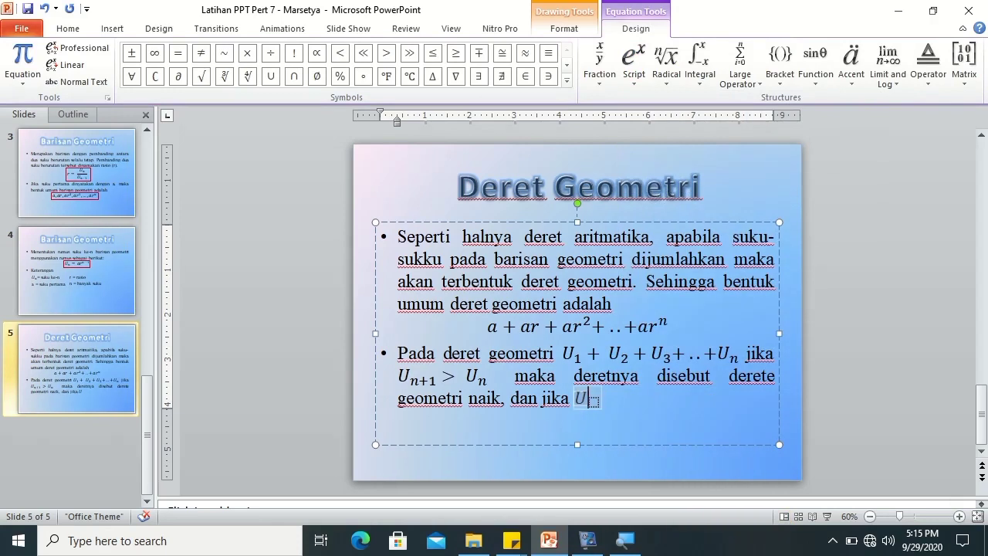
{"action": "key", "text": "Right"}
{"action": "type", "text": "n+1"}
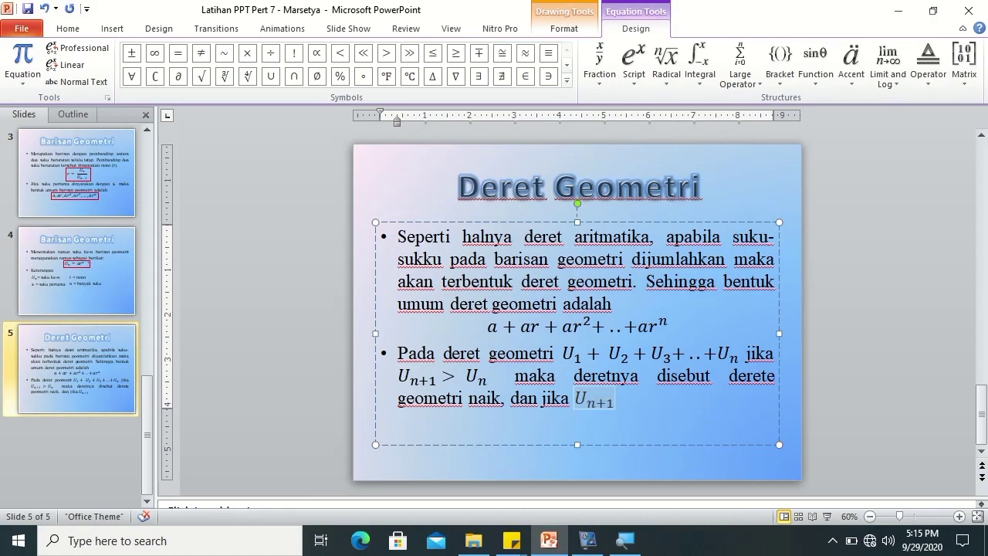
{"action": "type", "text": ") <"}
Finish the inequality with a subscripted Uₙ and exit the equation.
{"action": "left_click", "coordinate": [634, 64]}
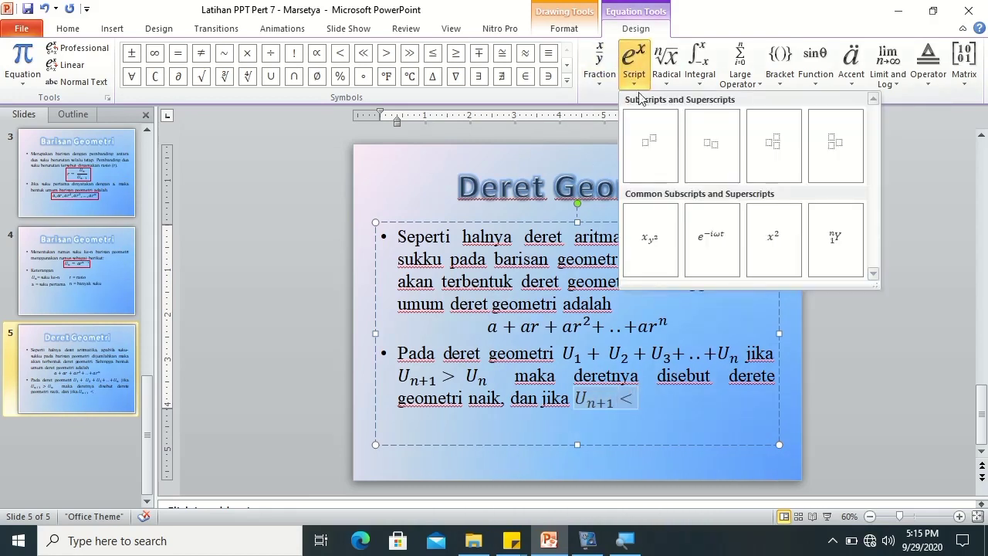
{"action": "left_click", "coordinate": [700, 154]}
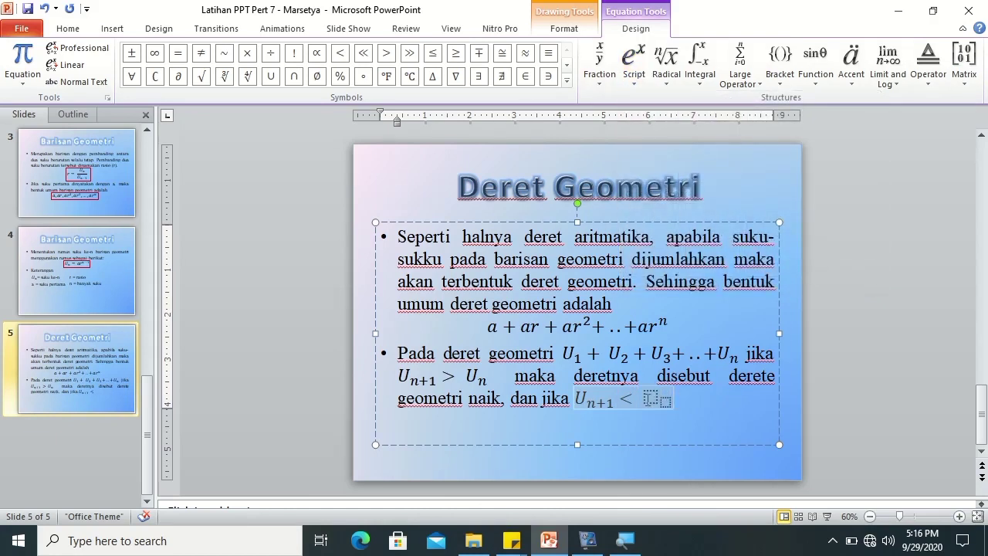
{"action": "type", "text": "U"}
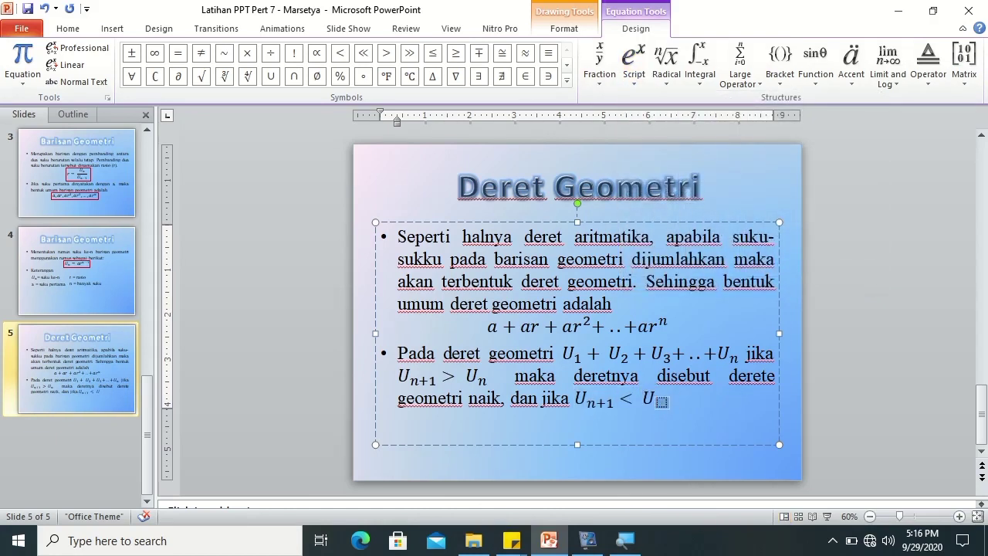
{"action": "type", "text": "n"}
{"action": "key", "text": "Right"}
{"action": "key", "text": "Right"}
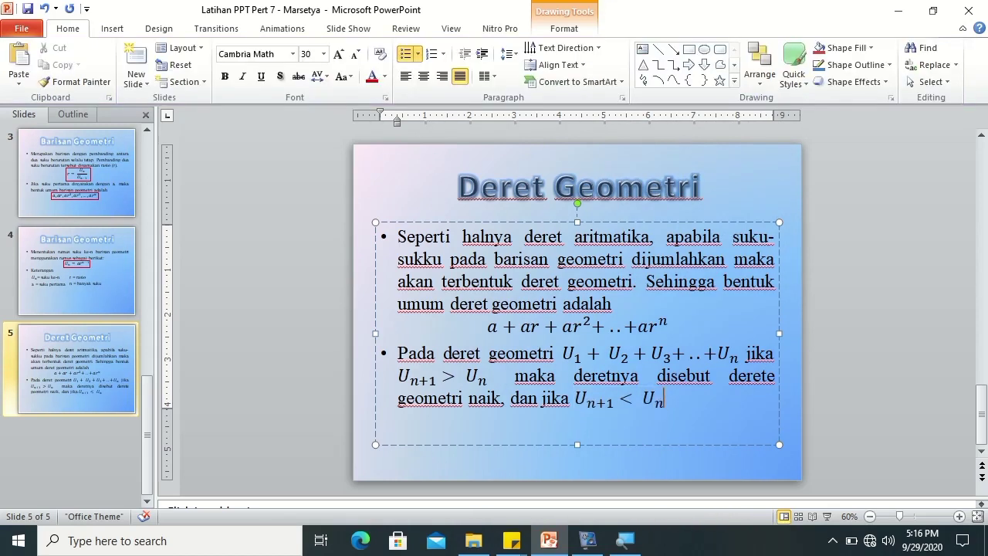
{"action": "key", "text": "Left"}
{"action": "key", "text": "Left"}
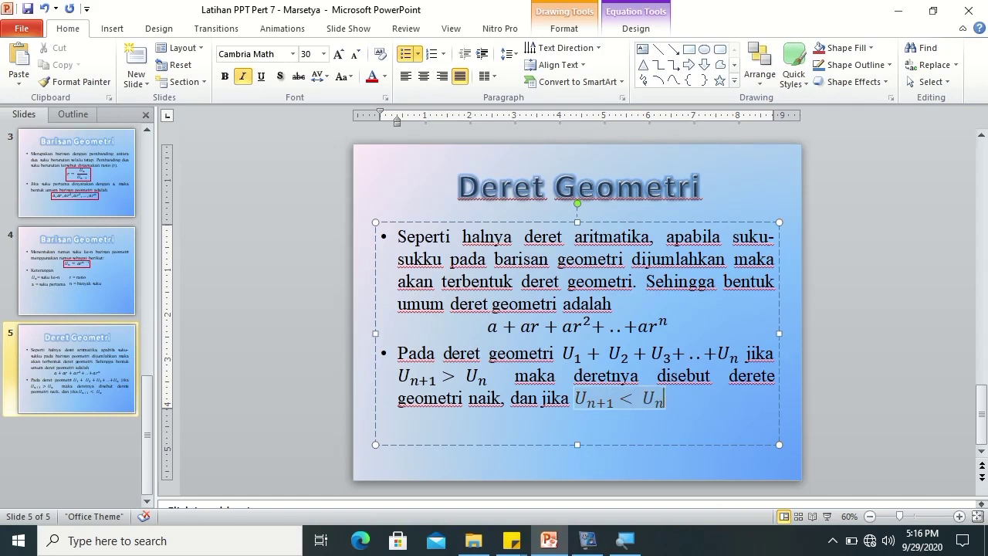
{"action": "key", "text": "Right"}
End the bullet with '. maka deretnya disebut deret geometri turun', fixing the typos.
{"action": "type", "text": "."}
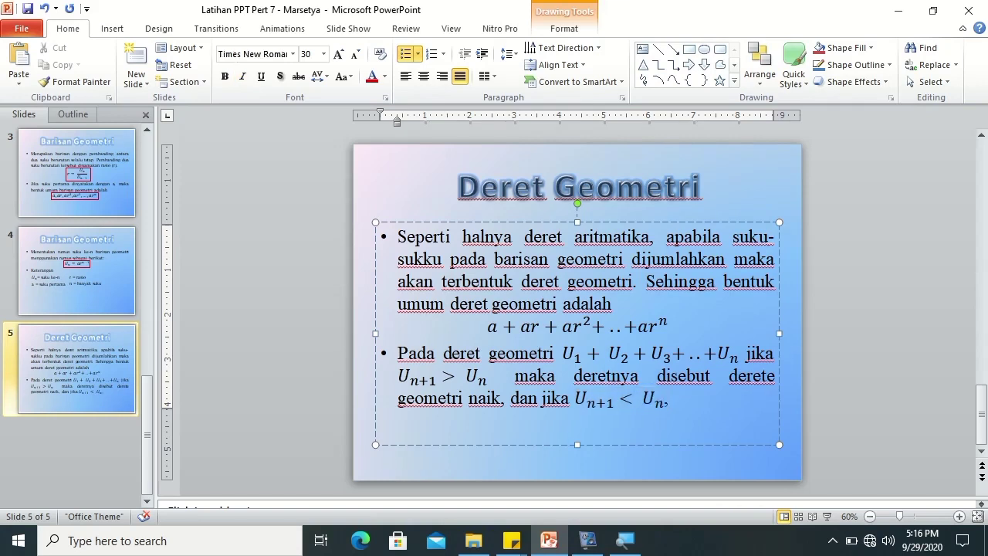
{"action": "type", "text": " maka deret"}
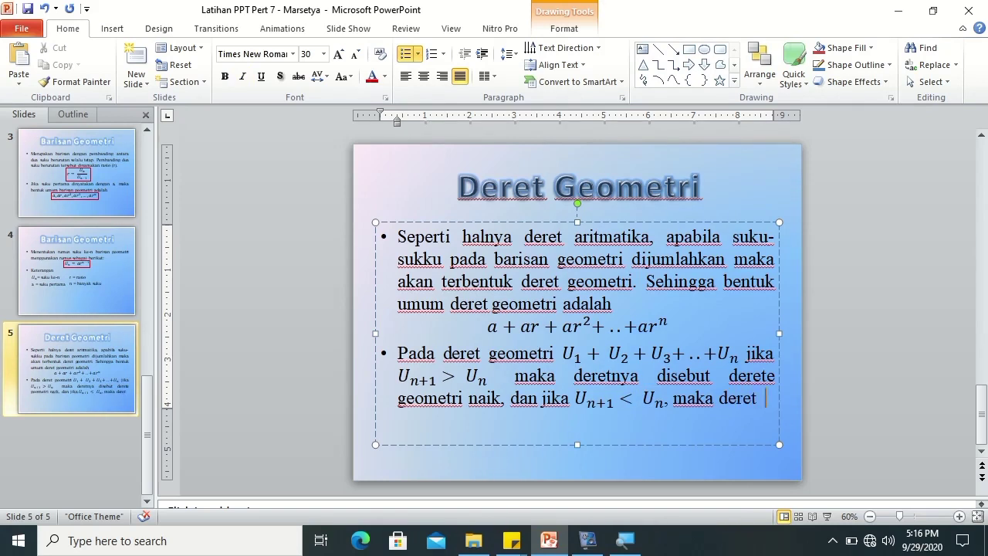
{"action": "type", "text": "nya disebe"}
{"action": "key", "text": "BackSpace"}
{"action": "type", "text": "ut deret "}
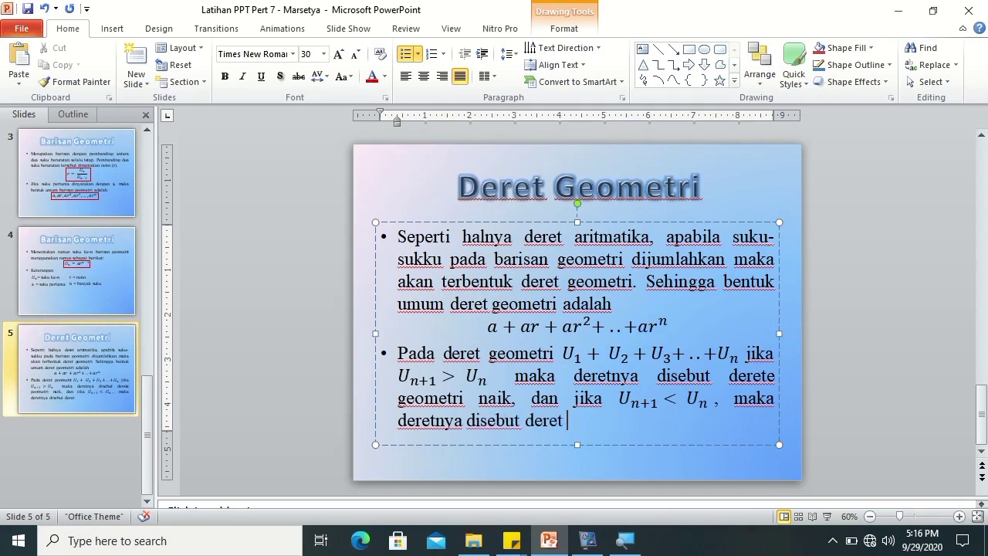
{"action": "type", "text": "geometri turun"}
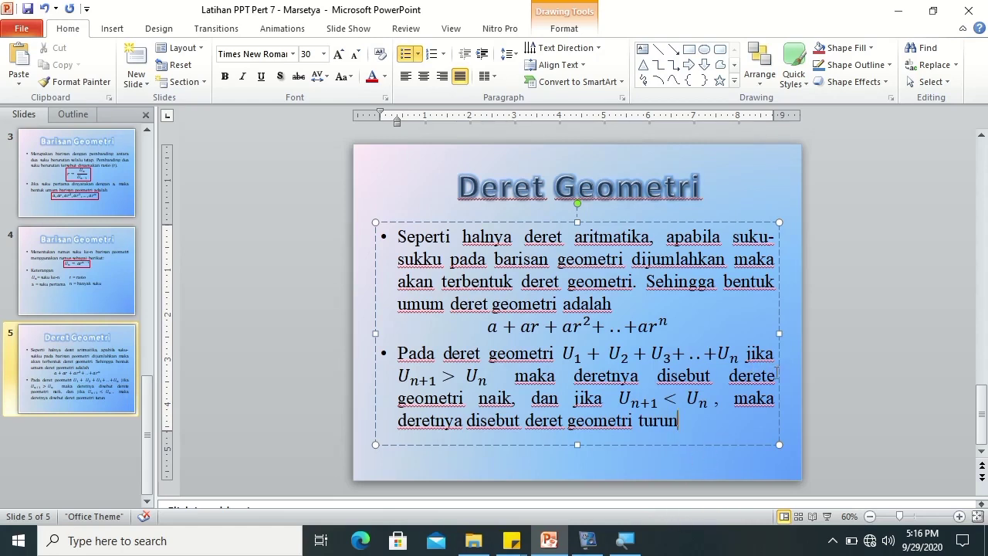
{"action": "key", "text": "BackSpace"}
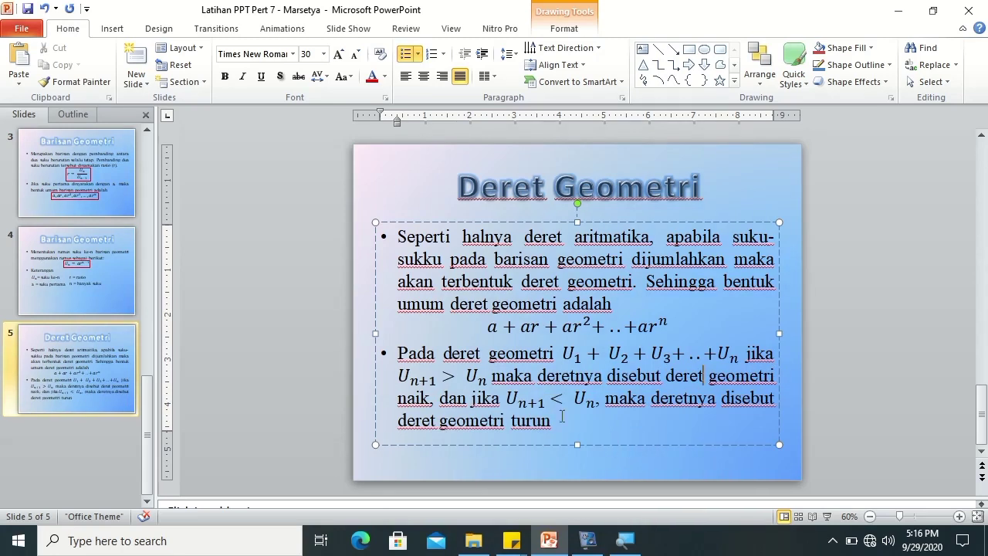
{"action": "left_click", "coordinate": [109, 423]}
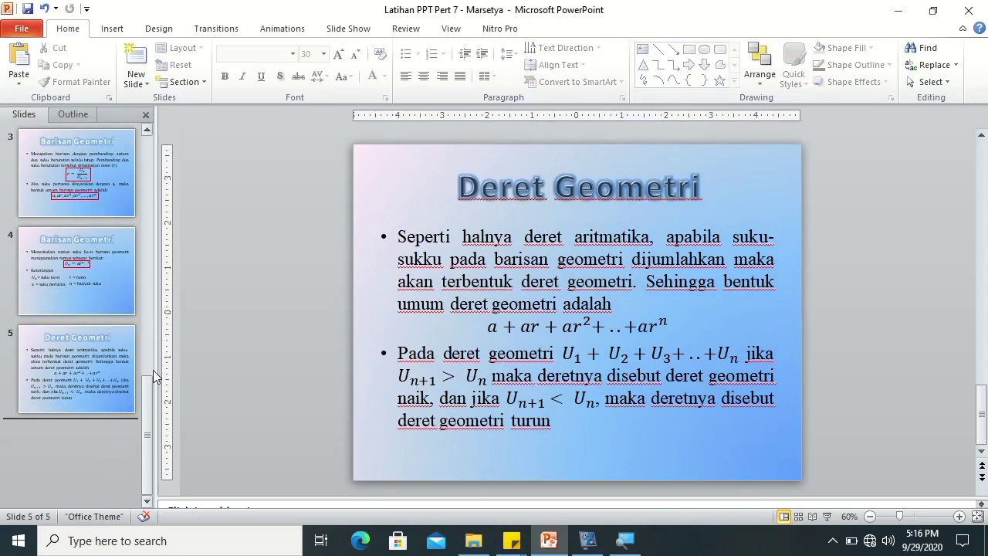
Add a Title and Content slide 6 and copy slide 5's 'Deret Geometri' title box.
{"action": "left_click", "coordinate": [136, 77]}
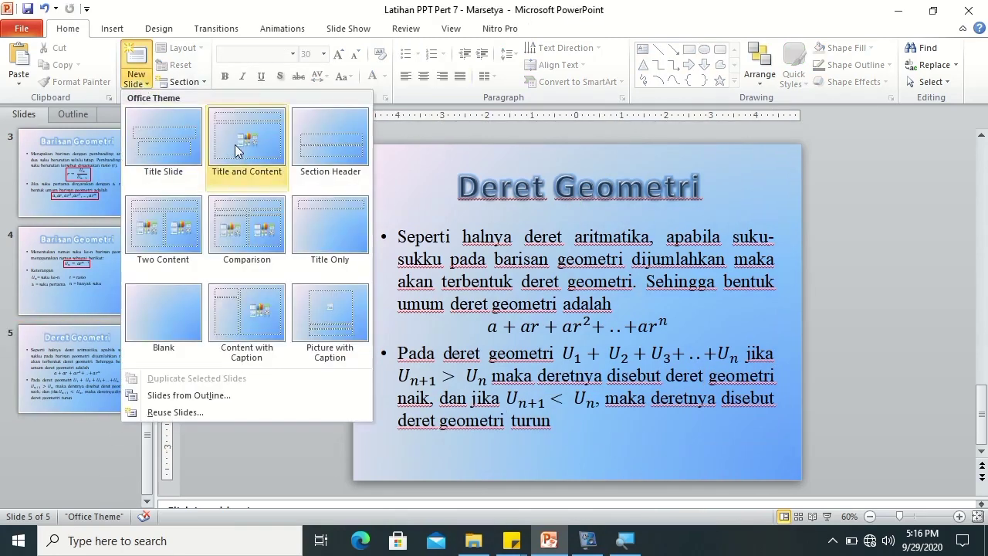
{"action": "left_click", "coordinate": [235, 145]}
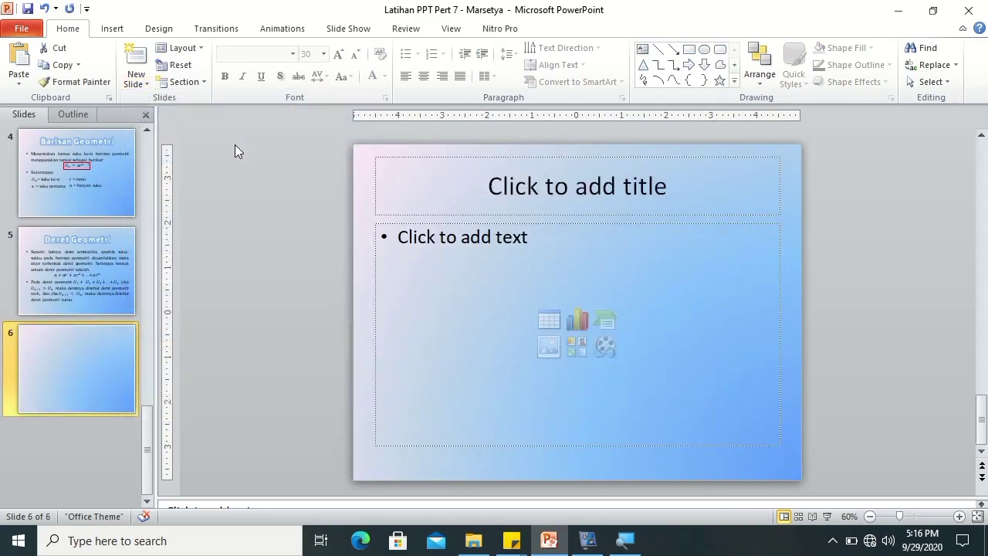
{"action": "left_click", "coordinate": [101, 249]}
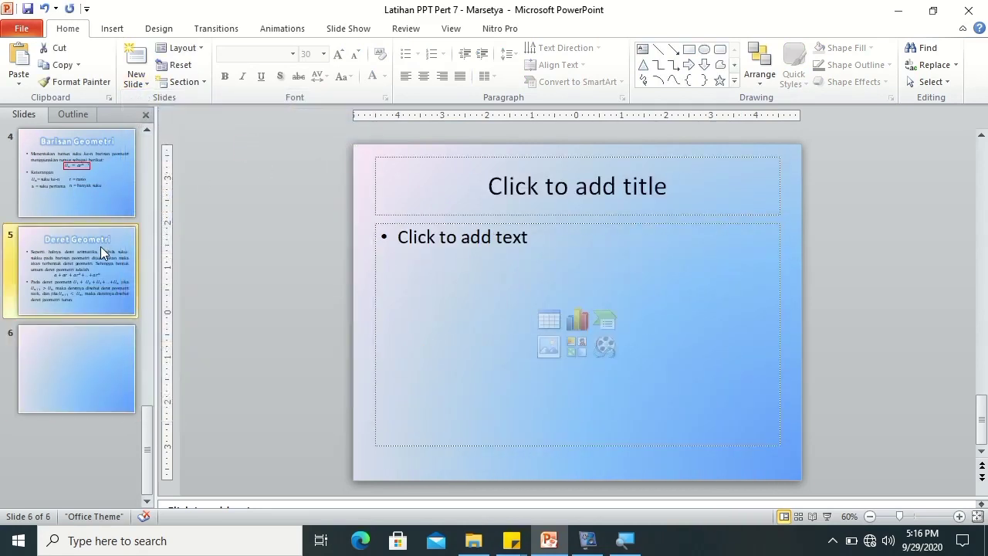
{"action": "left_click", "coordinate": [467, 176]}
{"action": "left_click", "coordinate": [452, 160]}
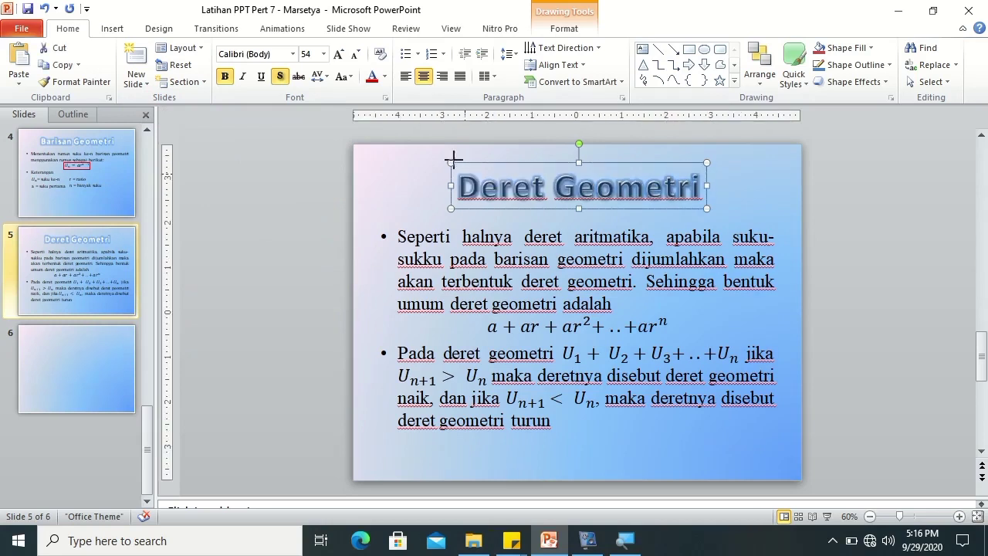
{"action": "key", "text": "ctrl+c"}
Paste the title onto slide 6 and delete its empty title placeholder.
{"action": "left_click", "coordinate": [53, 338]}
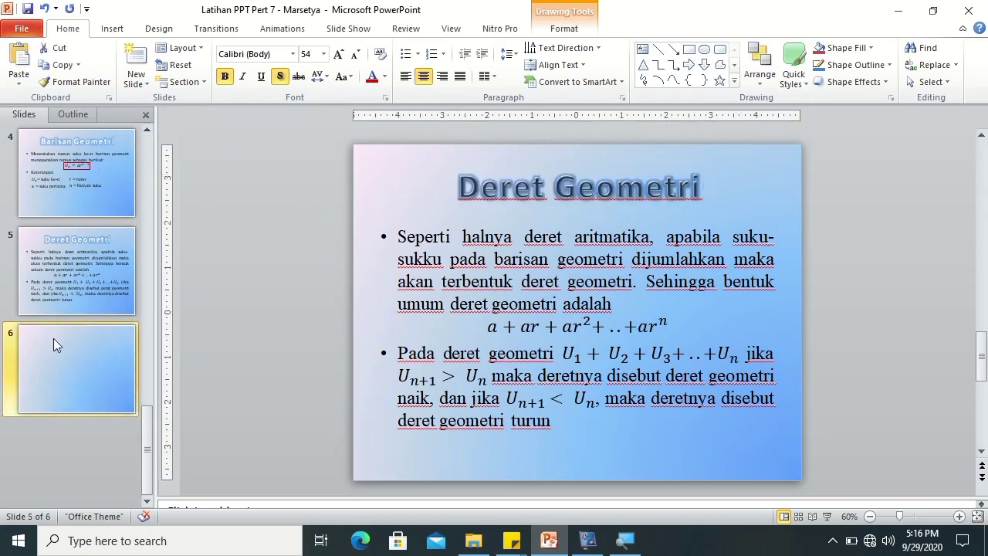
{"action": "key", "text": "ctrl+v"}
{"action": "left_click", "coordinate": [377, 156]}
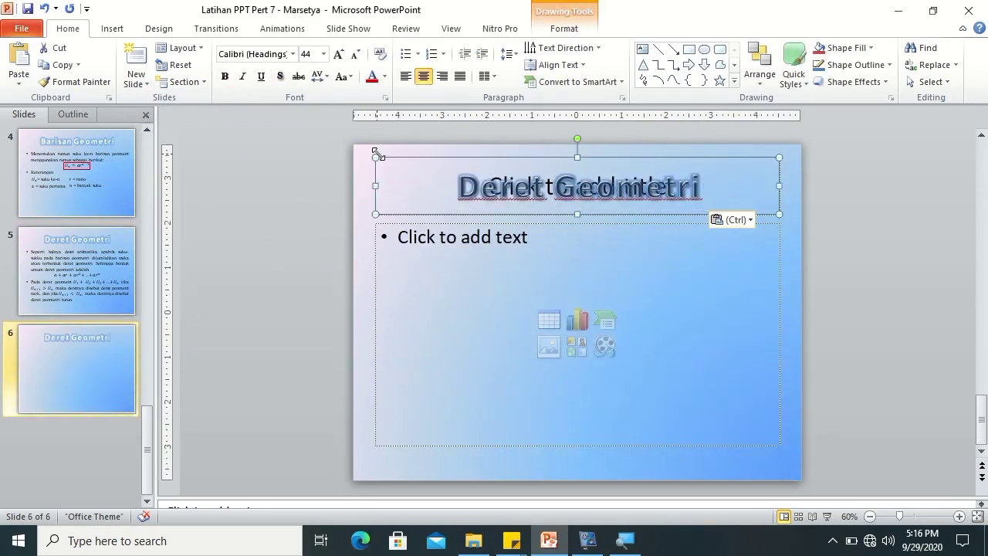
{"action": "key", "text": "Delete"}
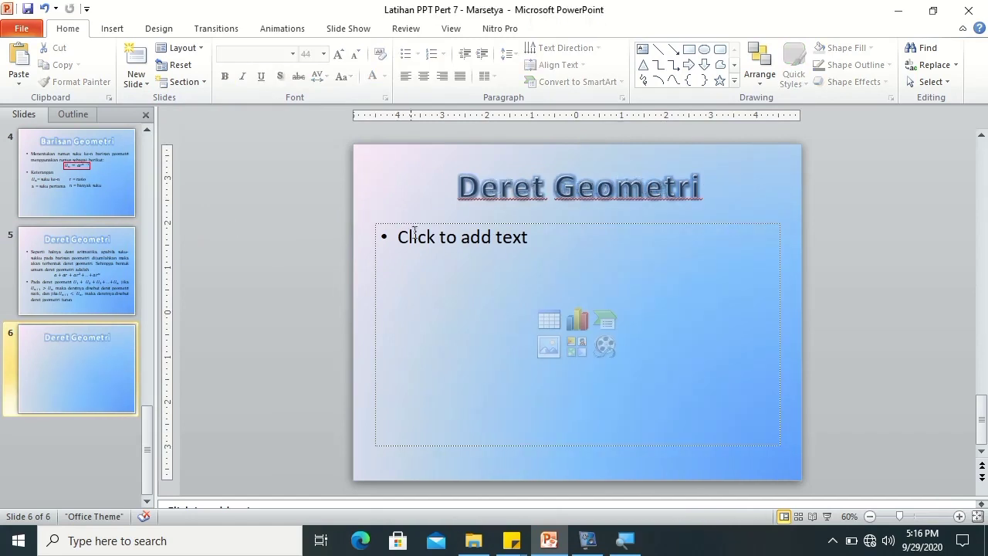
{"action": "left_click", "coordinate": [420, 244]}
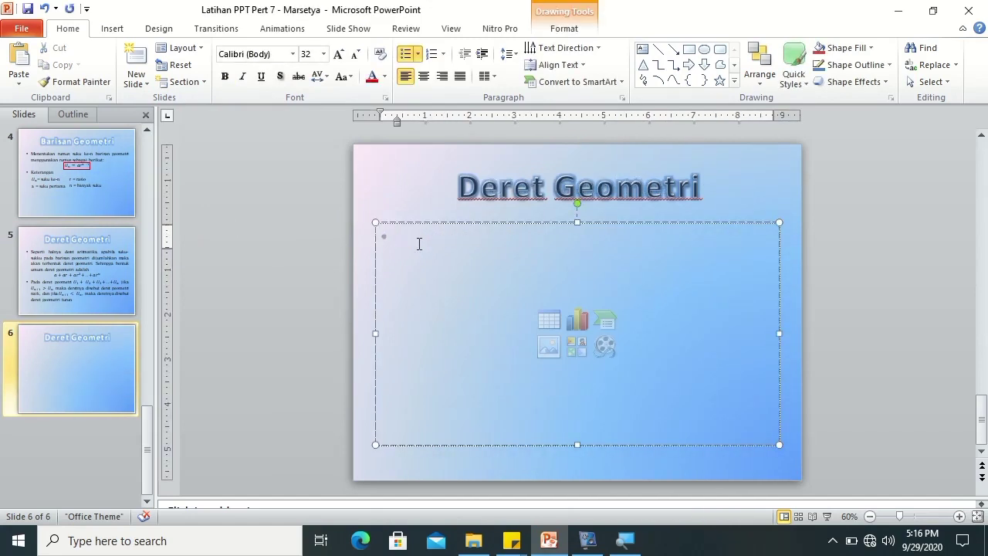
Format the content text as Times New Roman, size 30, justified.
{"action": "type", "text": "ru"}
{"action": "key", "text": "BackSpace"}
{"action": "key", "text": "BackSpace"}
{"action": "left_click", "coordinate": [267, 53]}
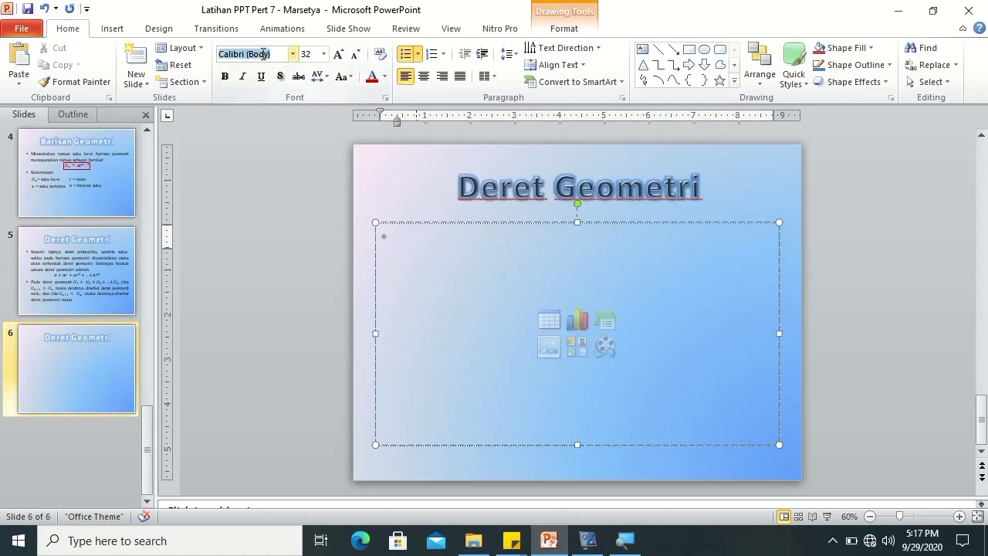
{"action": "type", "text": "Times New Roman"}
{"action": "left_click", "coordinate": [310, 54]}
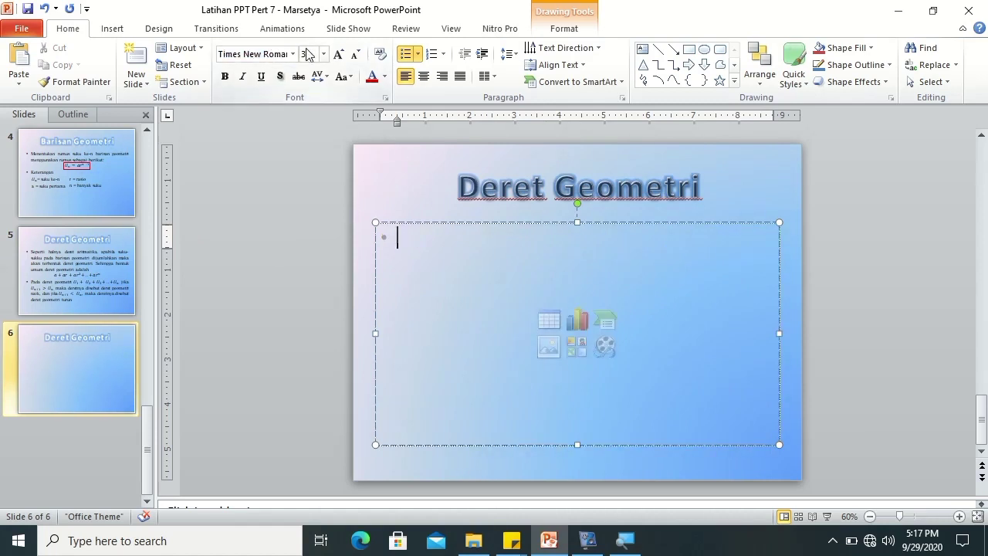
{"action": "type", "text": "30"}
{"action": "key", "text": "Return"}
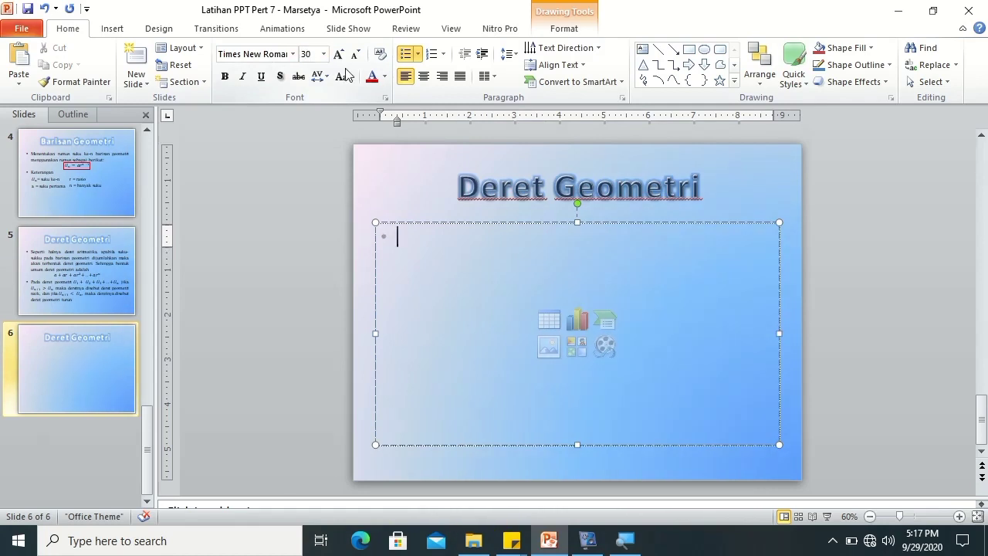
{"action": "left_click", "coordinate": [459, 76]}
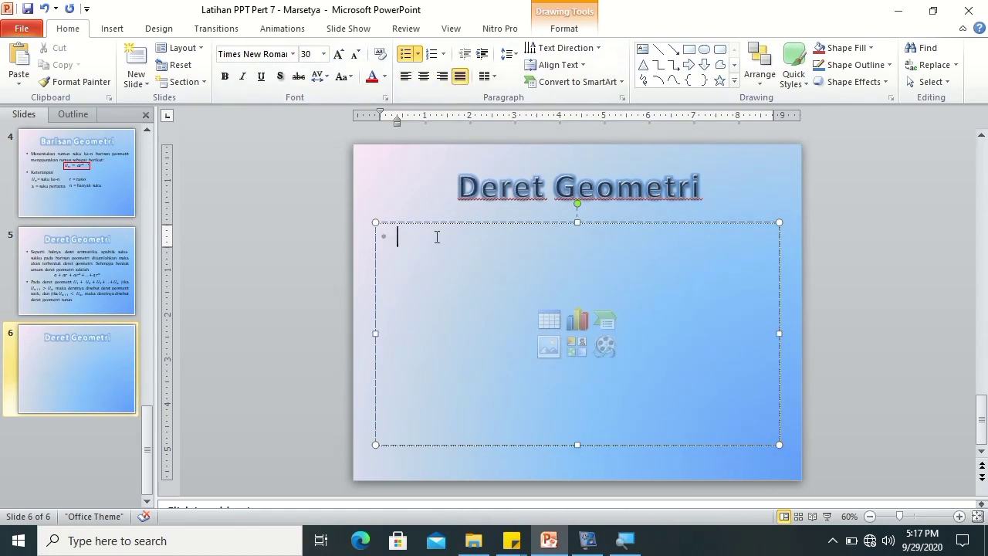
Type the bullet 'Rumus umum jumlah n suku pertama deret geometri' and start a new bullet.
{"action": "type", "text": "rumus g"}
{"action": "key", "text": "BackSpace"}
{"action": "type", "text": "umum jumlah"}
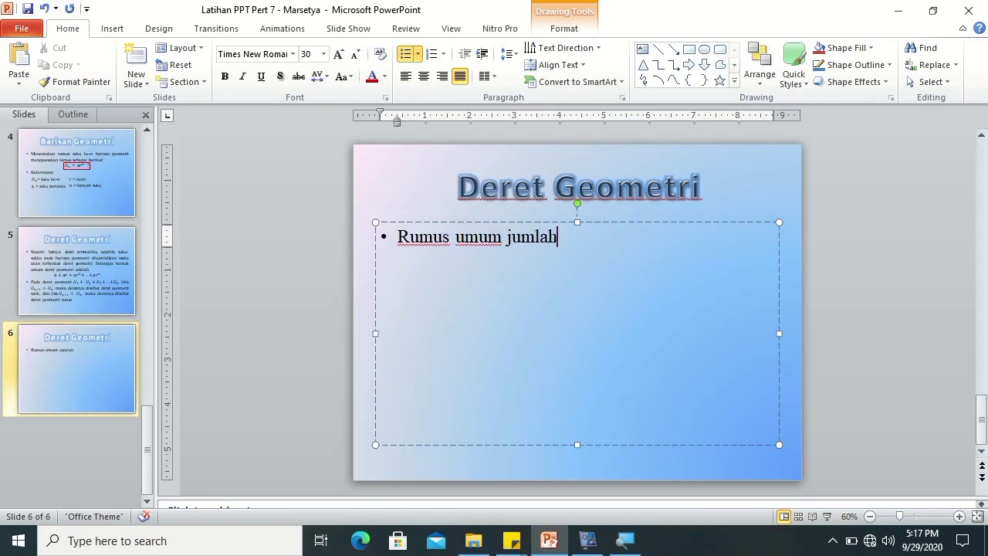
{"action": "type", "text": " n suku"}
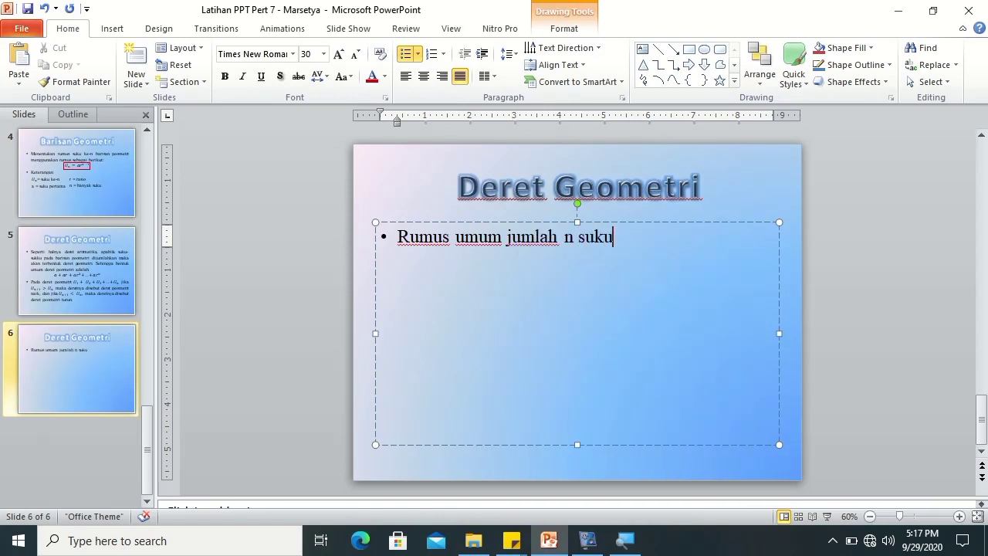
{"action": "type", "text": " pertama deret geometri:"}
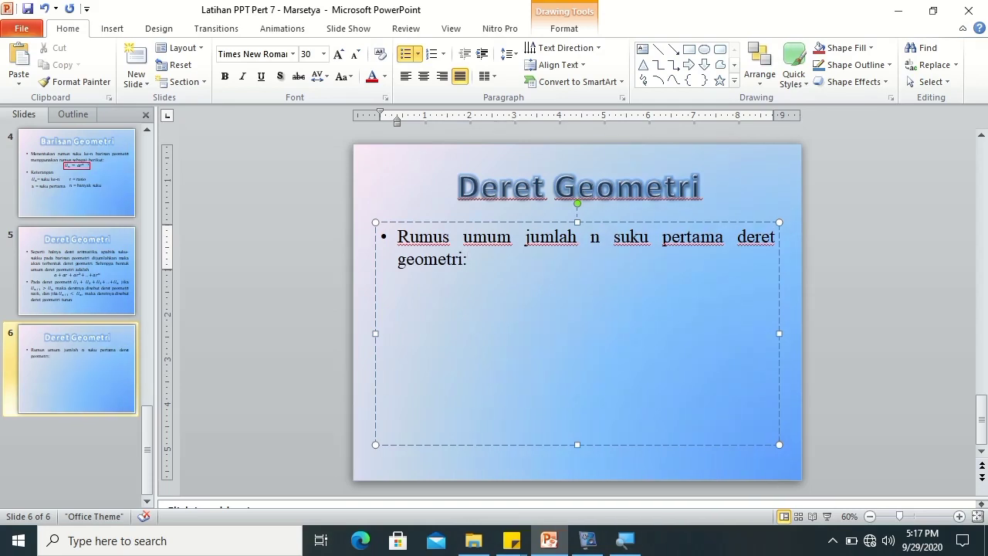
{"action": "key", "text": "Return"}
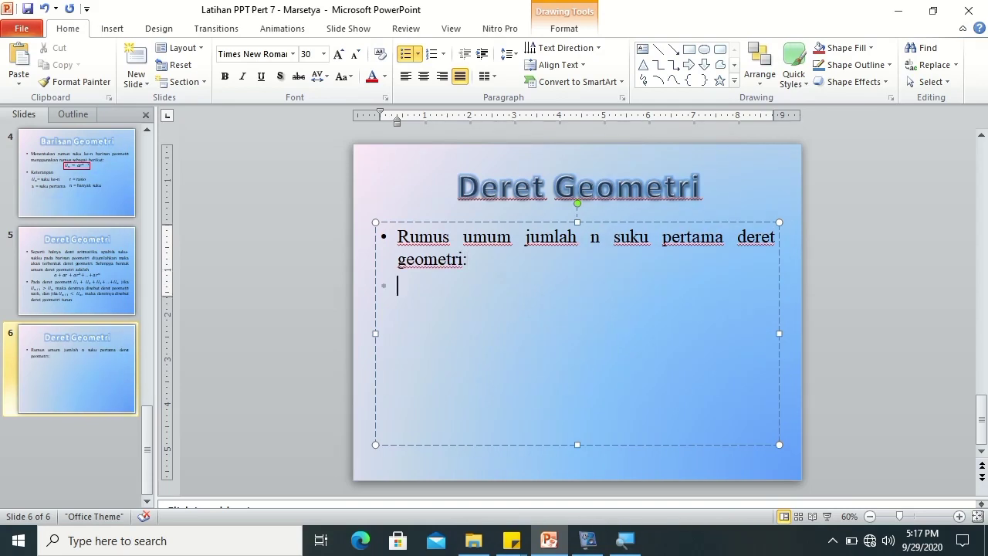
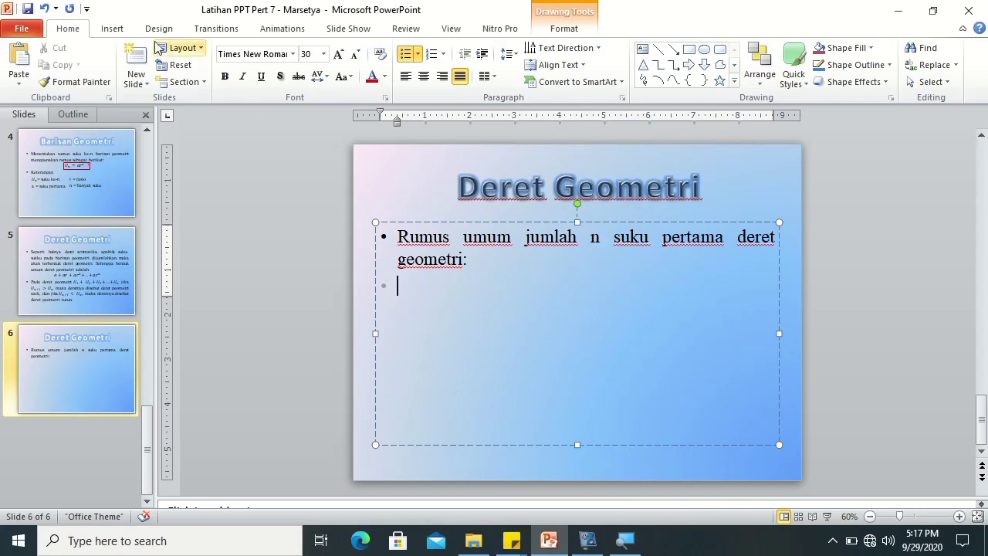
Insert a new equation on slide 6 and enter Sn = using a subscript structure.
{"action": "left_click", "coordinate": [119, 31]}
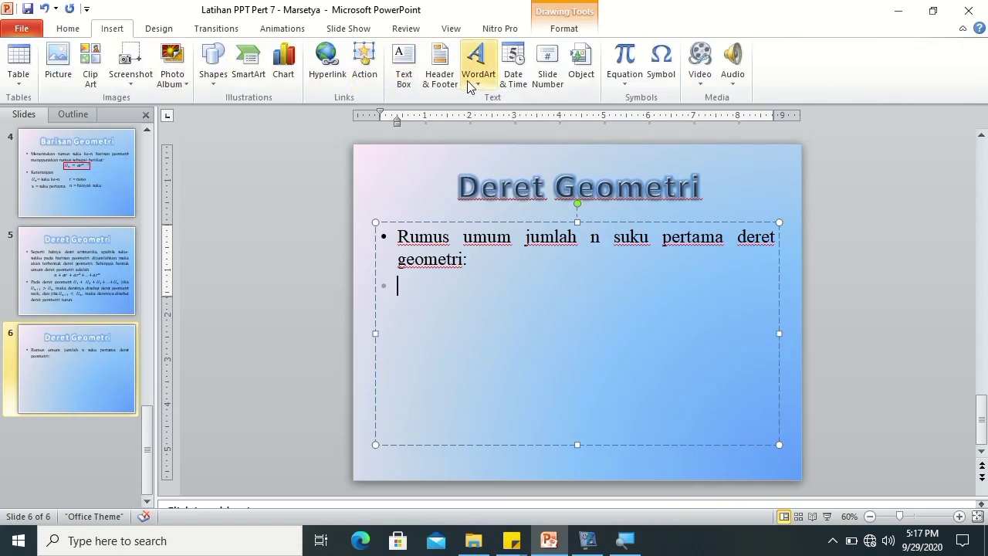
{"action": "left_click", "coordinate": [636, 90]}
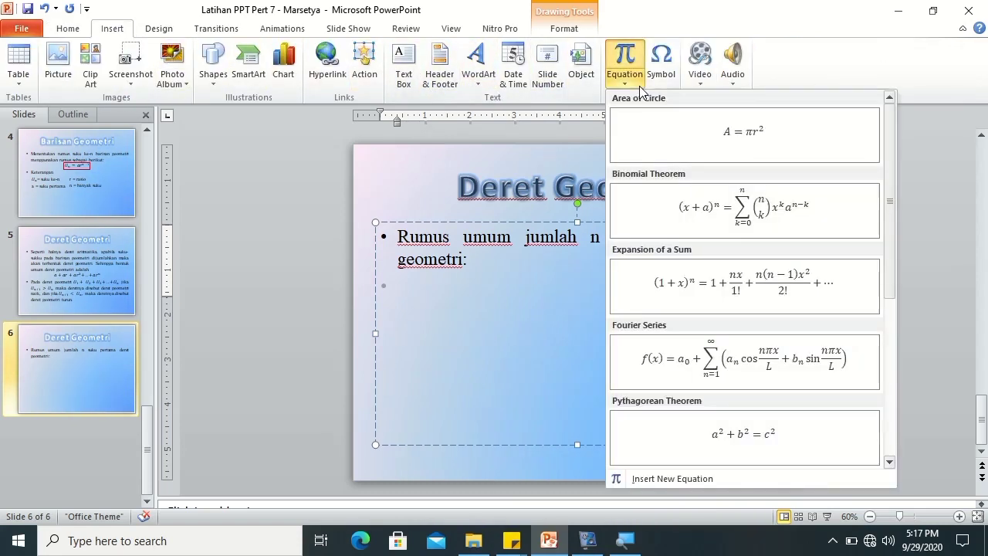
{"action": "left_click", "coordinate": [717, 479]}
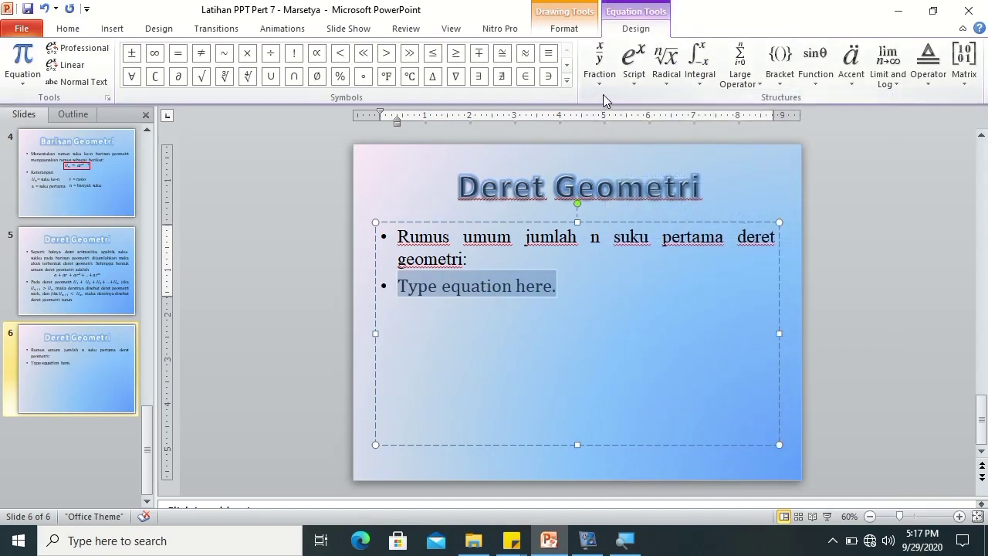
{"action": "left_click", "coordinate": [634, 63]}
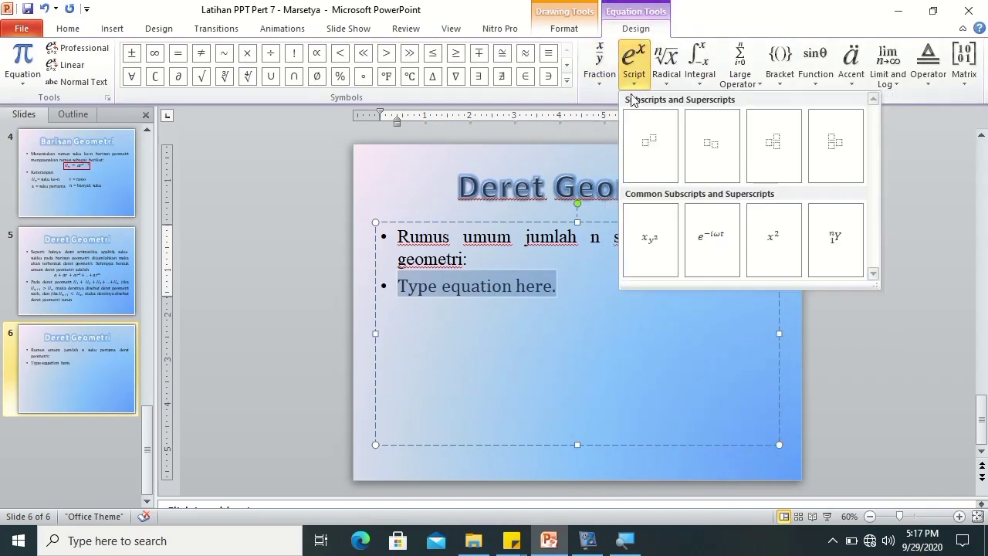
{"action": "left_click", "coordinate": [712, 158]}
{"action": "left_click", "coordinate": [408, 285]}
{"action": "type", "text": "S"}
{"action": "key", "text": "Right"}
{"action": "type", "text": "n "}
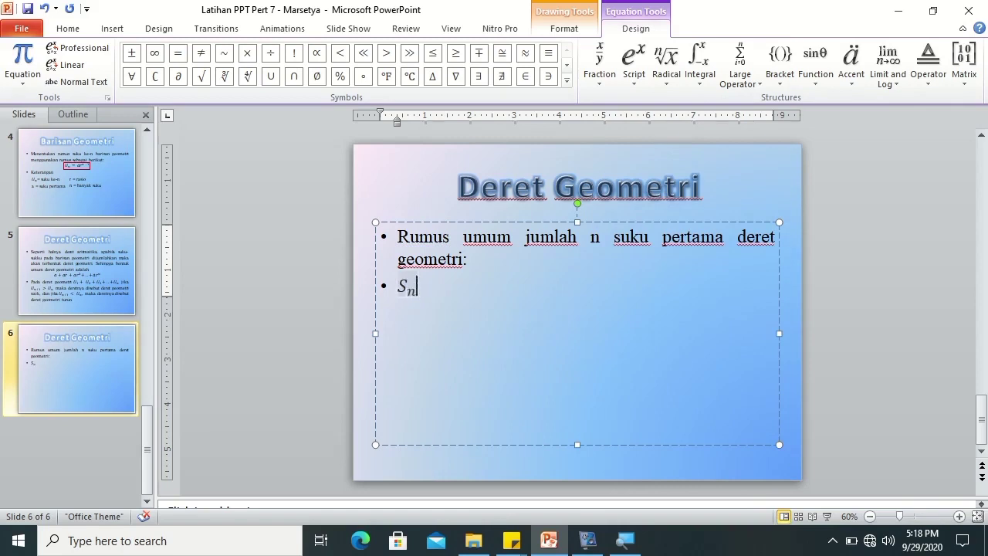
{"action": "type", "text": "="}
Add a stacked fraction whose numerator reads a(1 − rⁿ), leaving the denominator empty.
{"action": "left_click", "coordinate": [610, 86]}
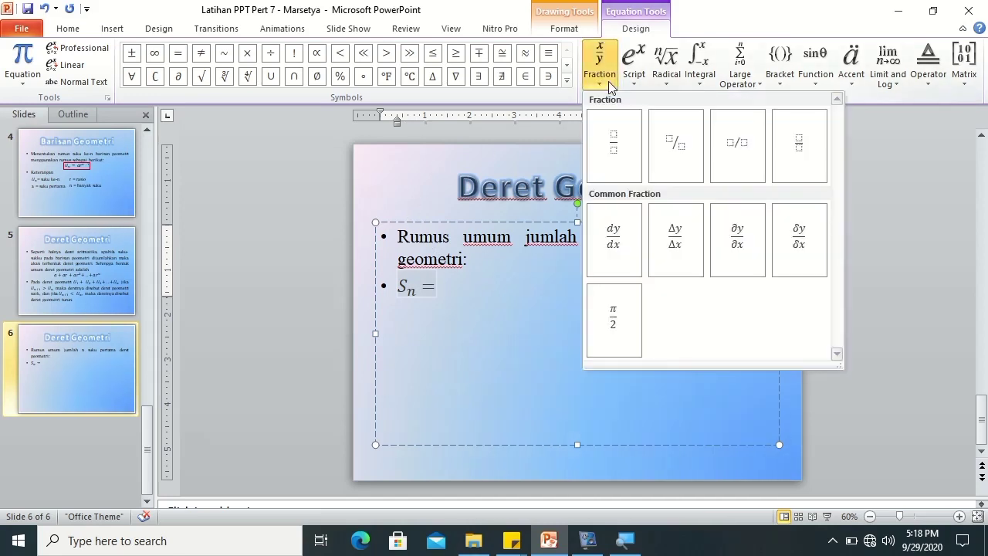
{"action": "left_click", "coordinate": [618, 143]}
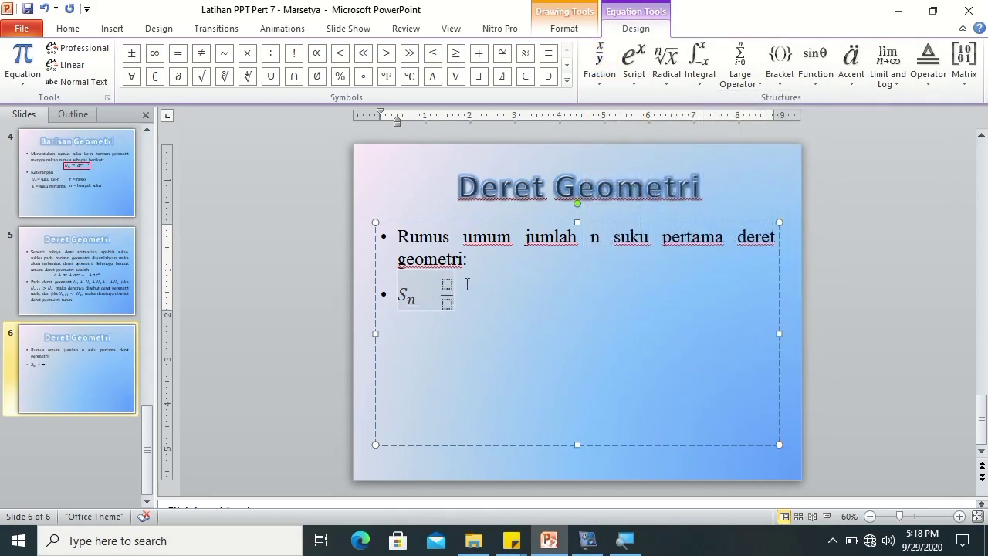
{"action": "left_click", "coordinate": [461, 285]}
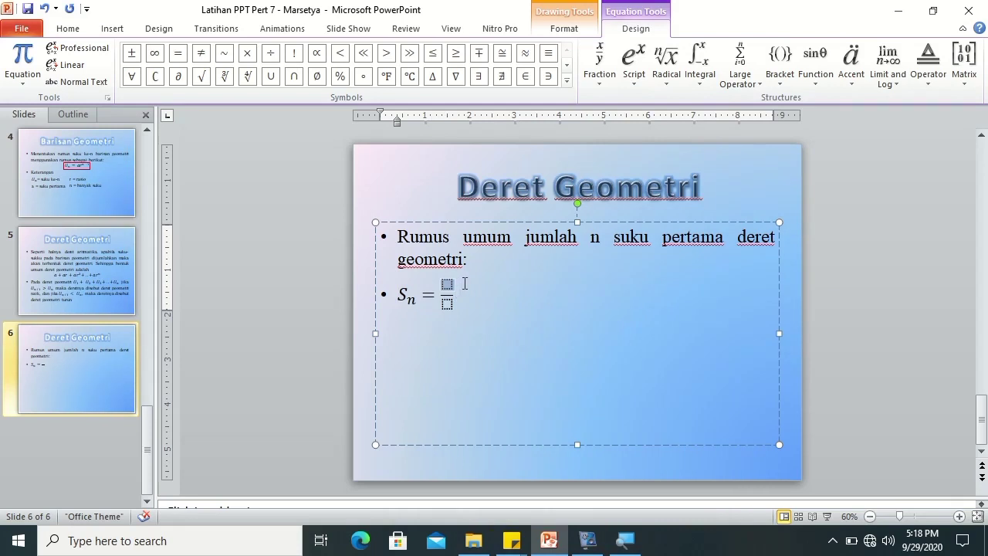
{"action": "type", "text": "a"}
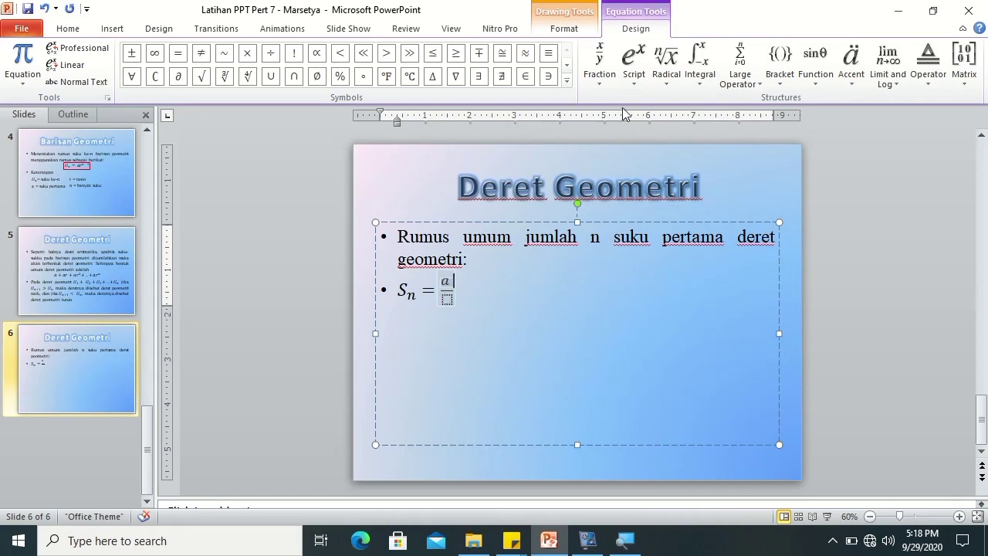
{"action": "left_click", "coordinate": [780, 61]}
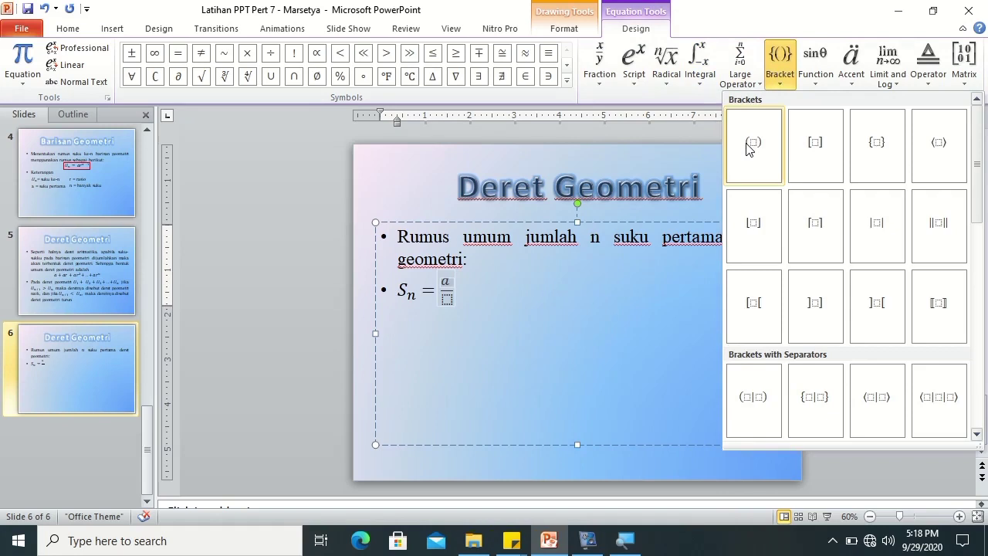
{"action": "left_click", "coordinate": [747, 147]}
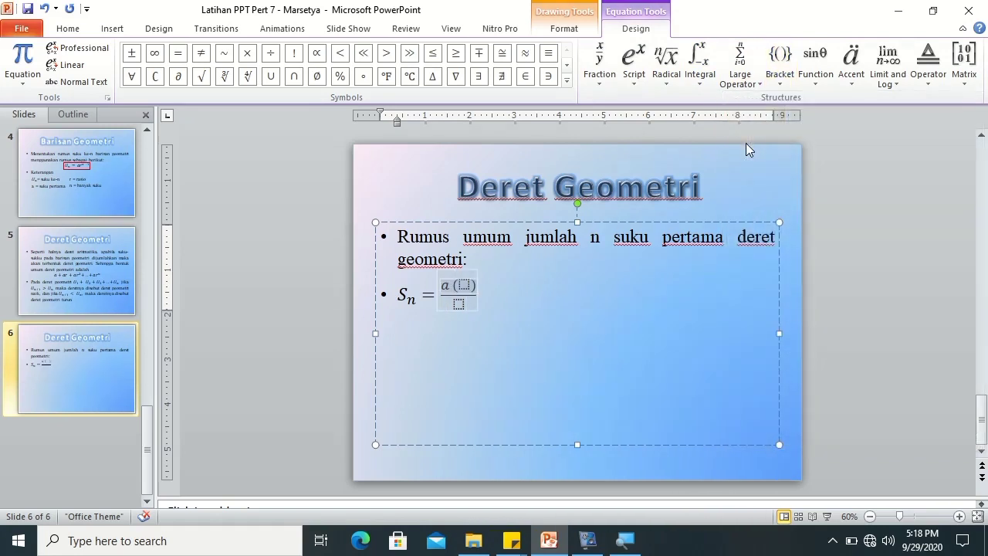
{"action": "left_click", "coordinate": [466, 284]}
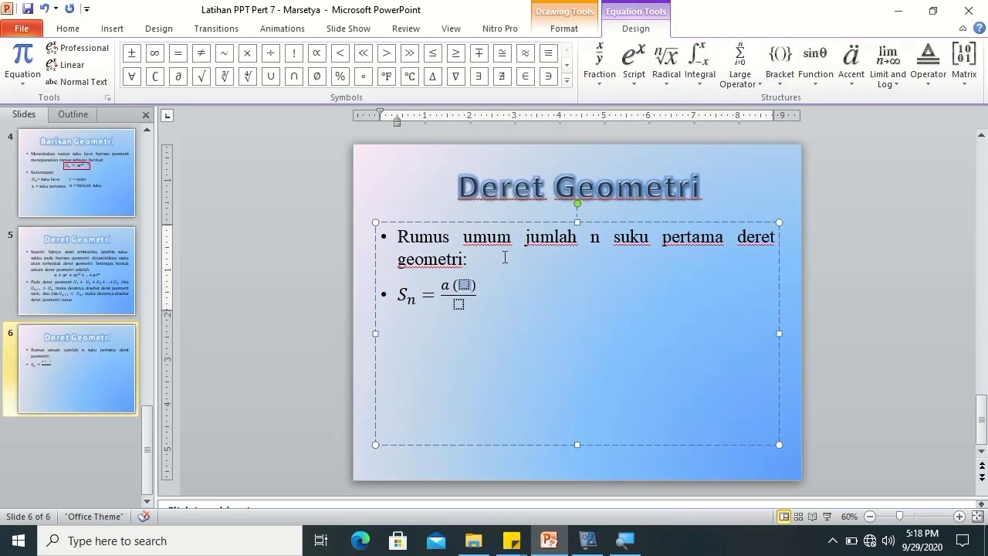
{"action": "type", "text": "1"}
{"action": "type", "text": "-"}
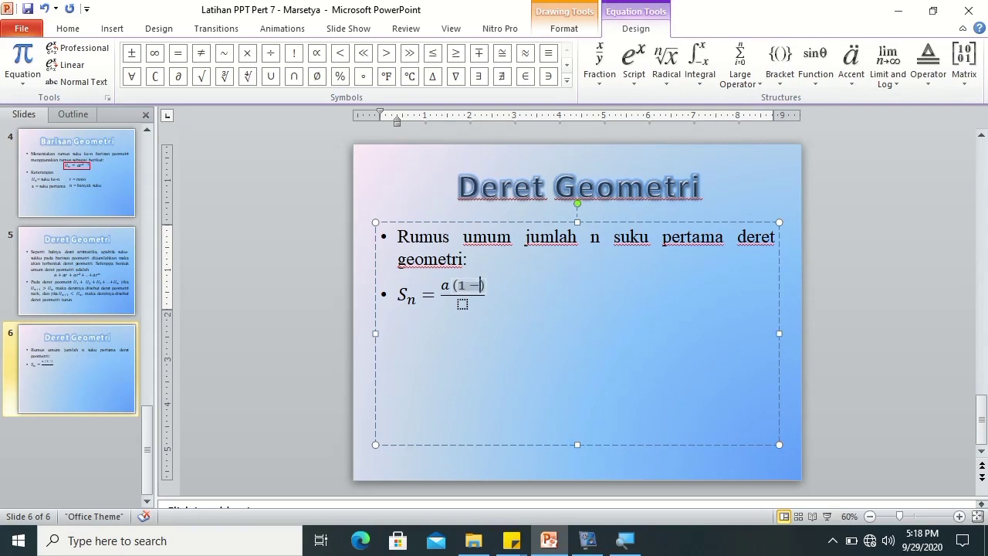
{"action": "left_click", "coordinate": [634, 66]}
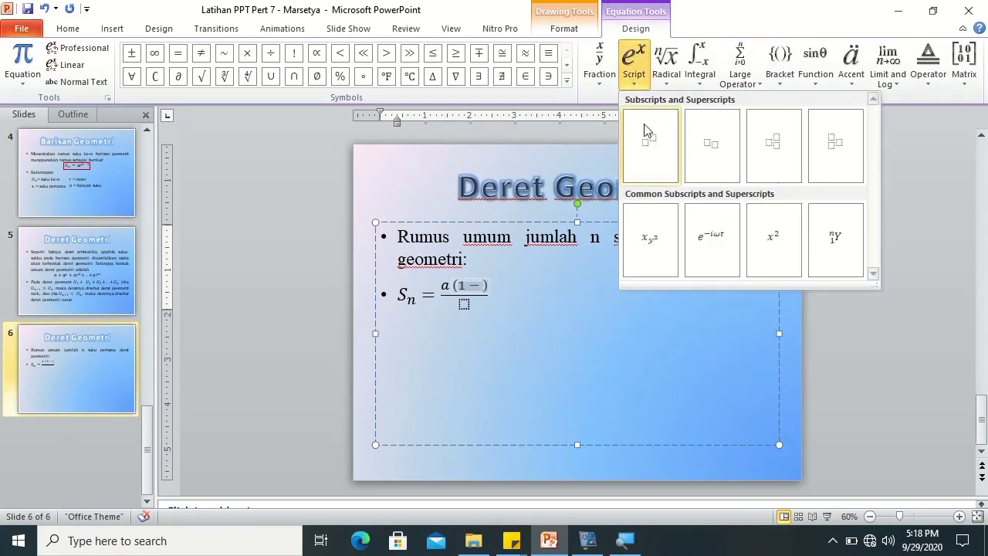
{"action": "left_click", "coordinate": [649, 139]}
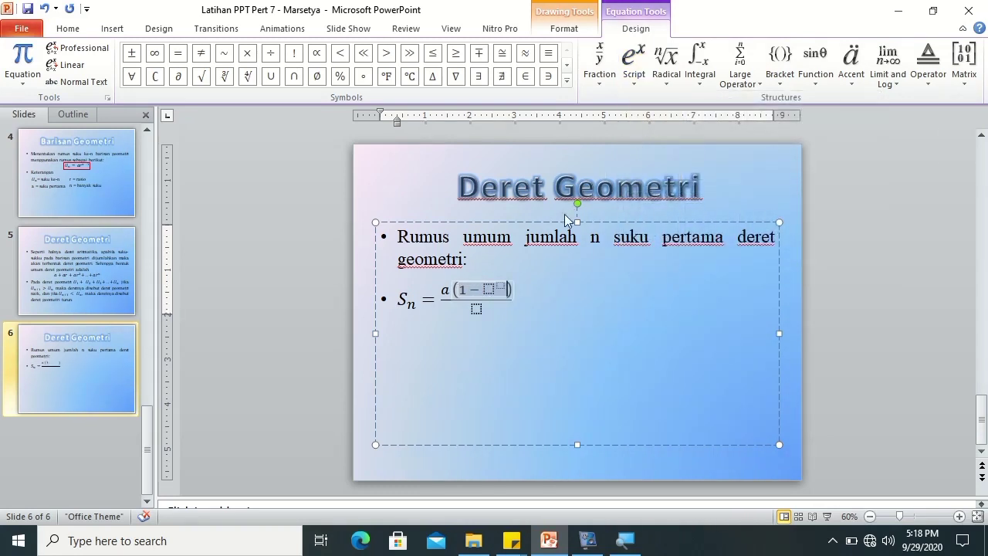
{"action": "left_click", "coordinate": [489, 291]}
{"action": "type", "text": "r"}
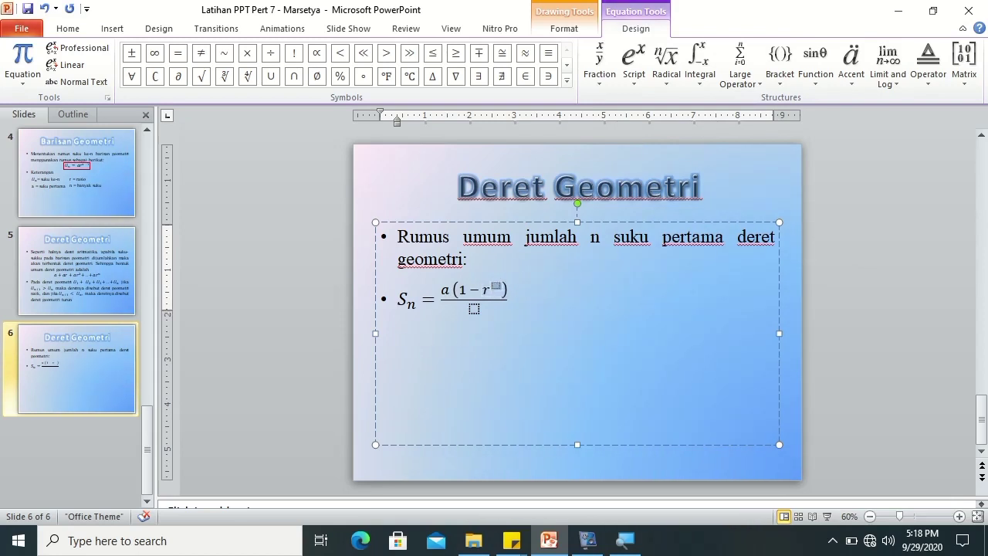
{"action": "type", "text": "n"}
{"action": "left_click", "coordinate": [483, 306]}
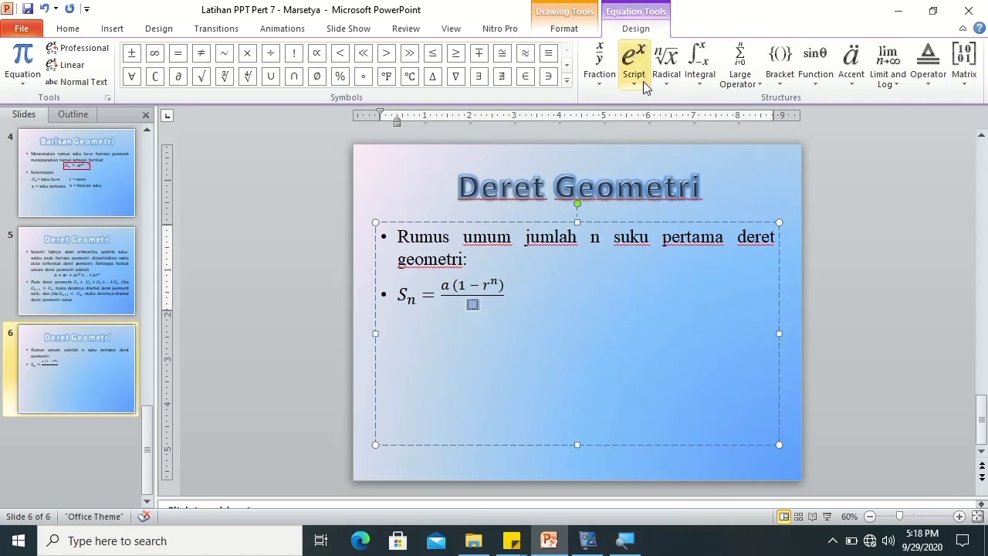
Fill the denominator with (1 − r), then start a new empty bullet line below the formula.
{"action": "left_click", "coordinate": [780, 62]}
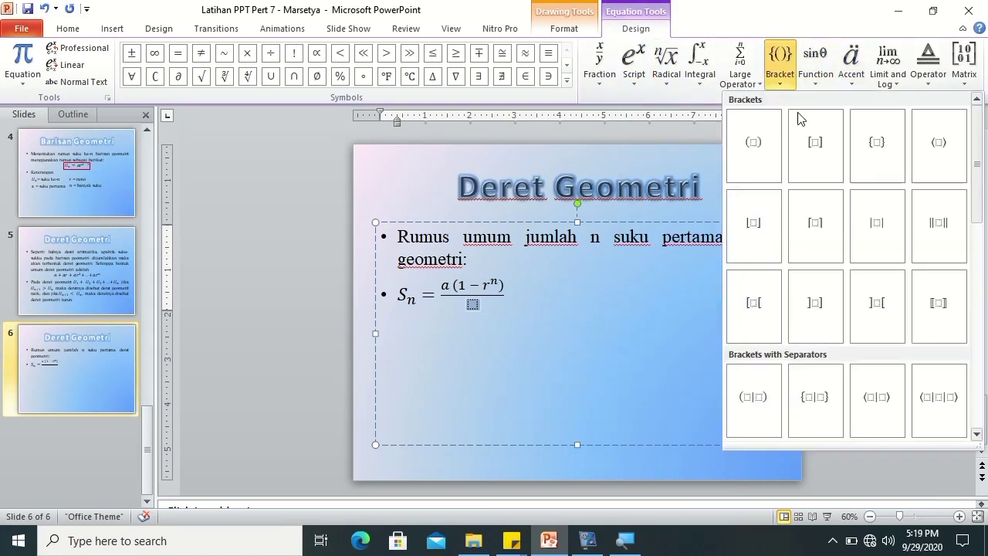
{"action": "left_click", "coordinate": [765, 156]}
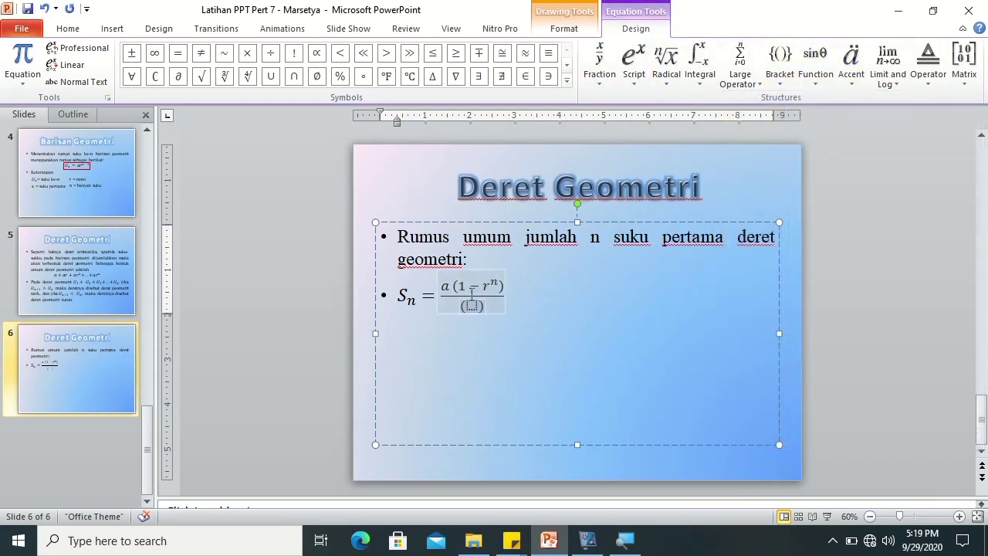
{"action": "left_click", "coordinate": [473, 306]}
{"action": "type", "text": "1"}
{"action": "type", "text": "-"}
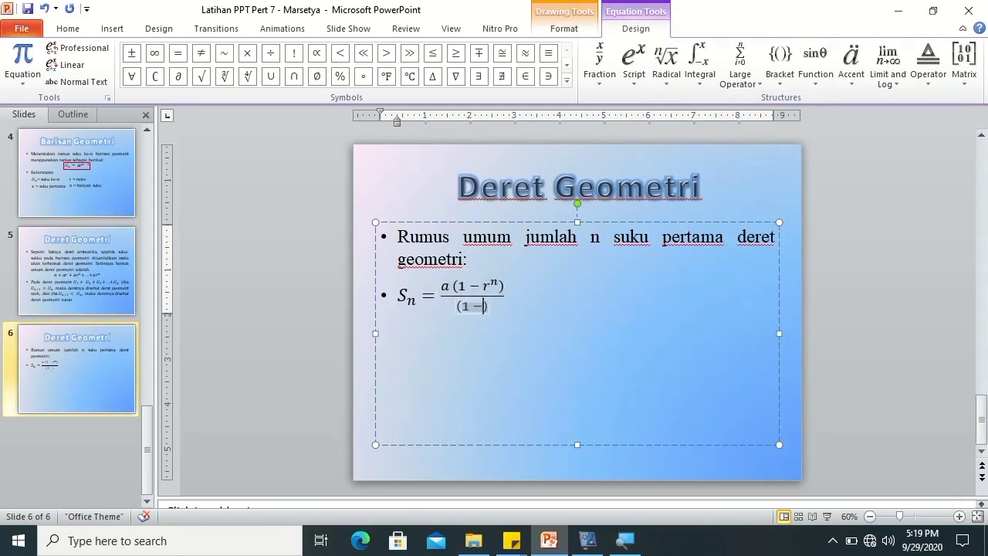
{"action": "left_click", "coordinate": [635, 77]}
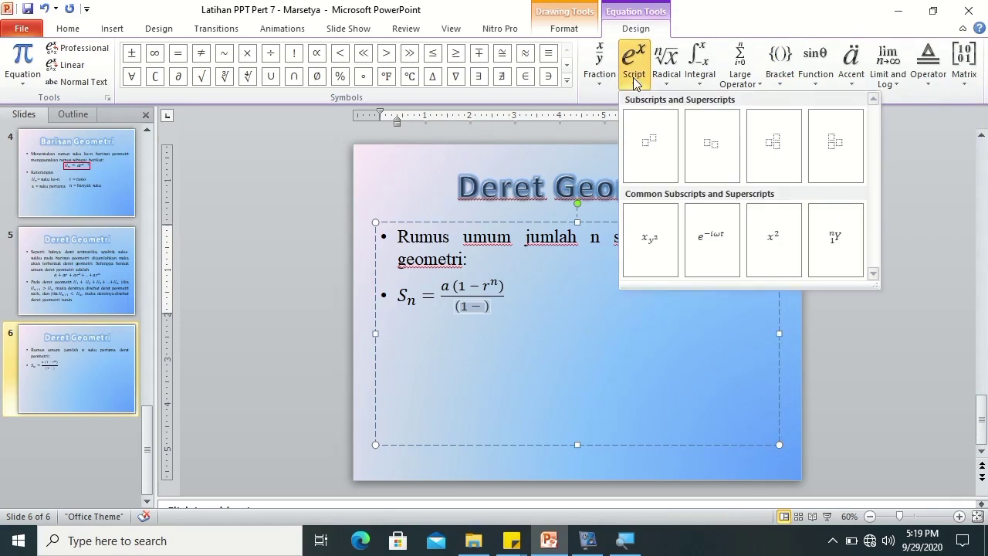
{"action": "left_click", "coordinate": [650, 142]}
{"action": "key", "text": "Left"}
{"action": "type", "text": "r"}
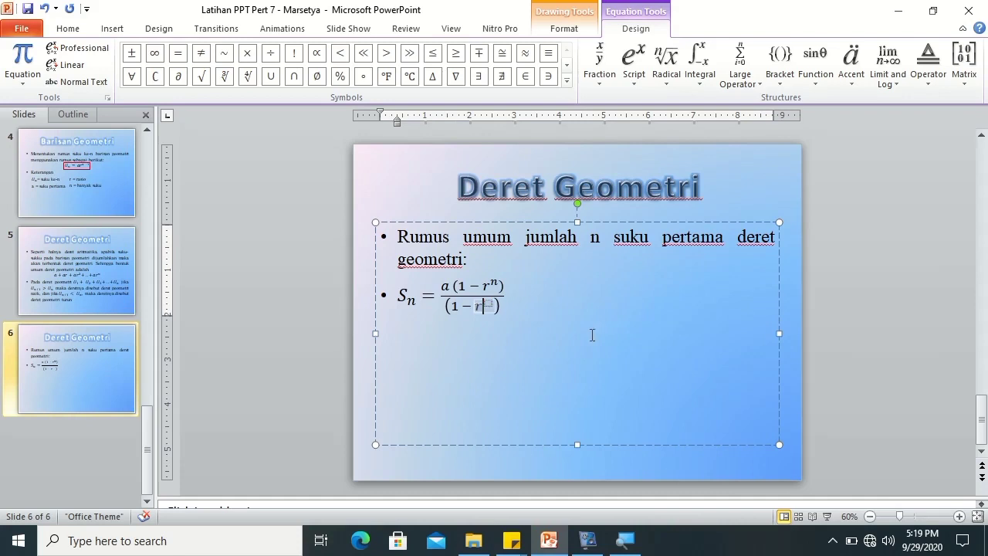
{"action": "left_click_drag", "start_coordinate": [489, 312], "coordinate": [498, 307]}
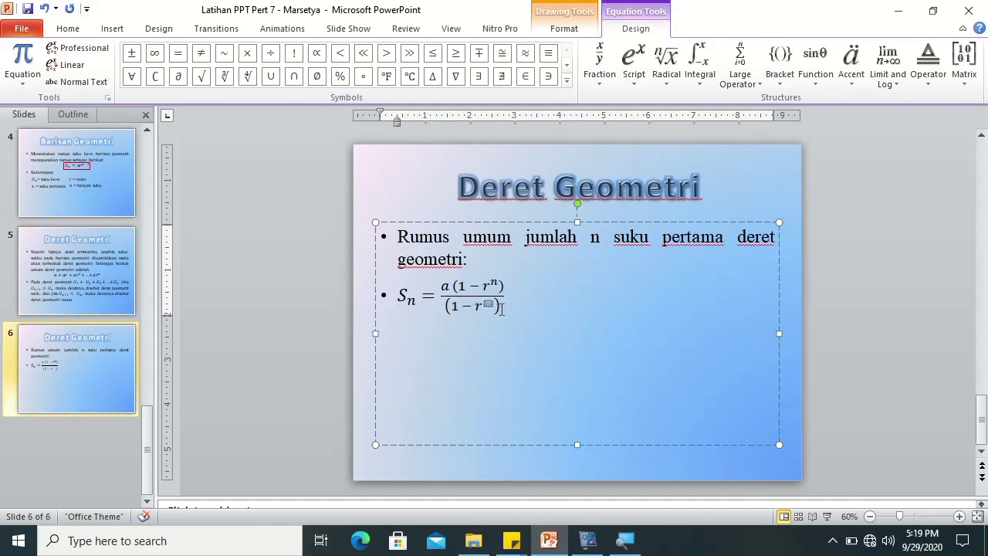
{"action": "key", "text": "BackSpace"}
{"action": "key", "text": "BackSpace"}
{"action": "type", "text": "r"}
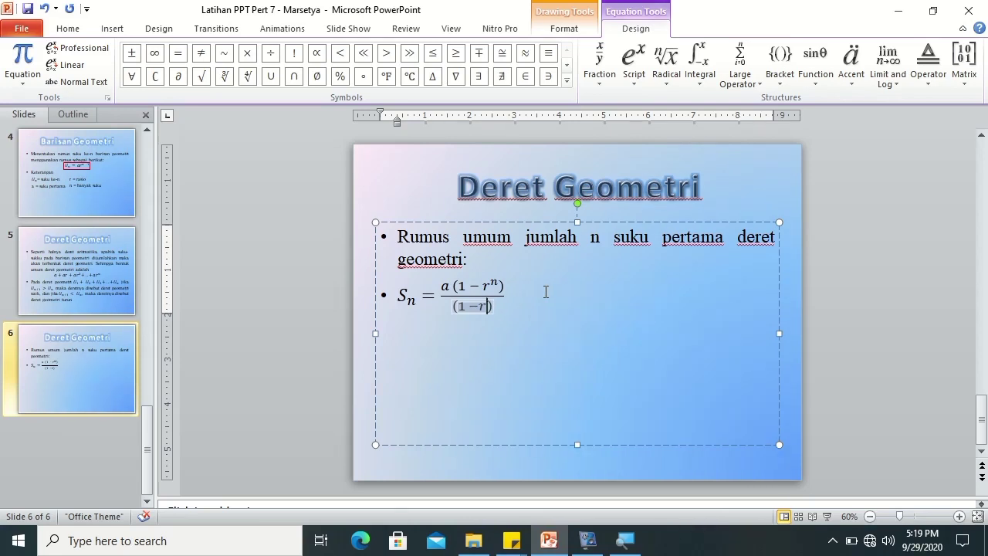
{"action": "left_click", "coordinate": [534, 292]}
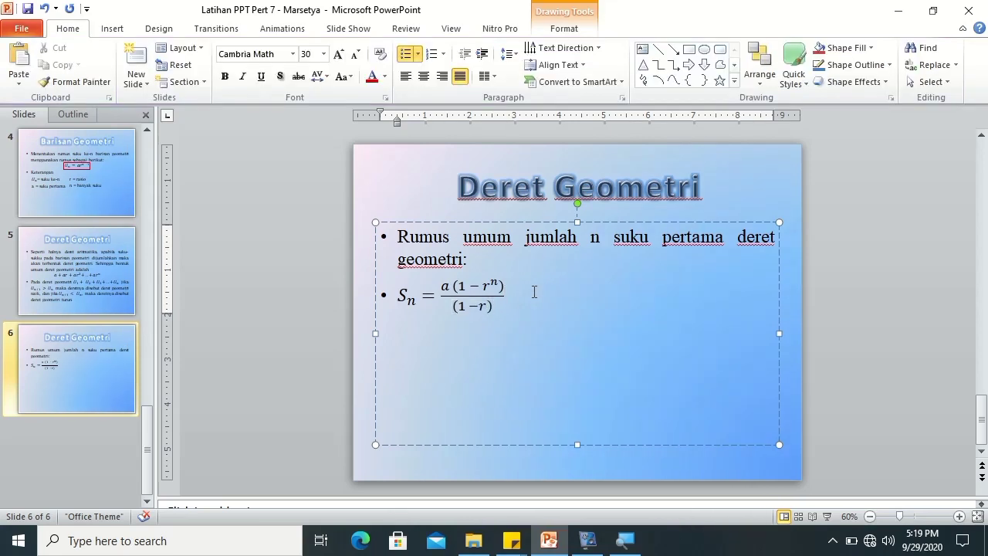
{"action": "key", "text": "Return"}
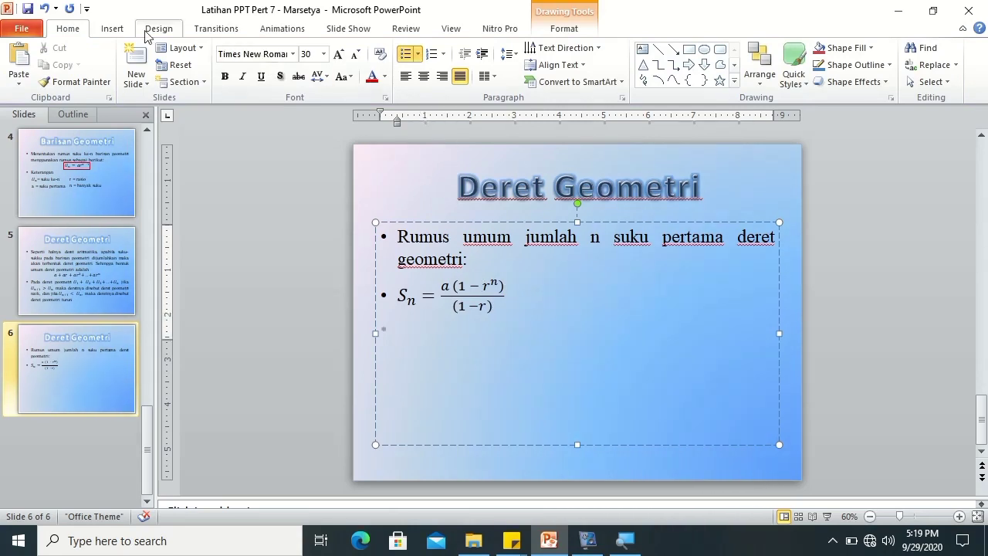
Insert a new equation on the empty bullet and enter Sn = with a subscript.
{"action": "left_click", "coordinate": [112, 29]}
{"action": "left_click", "coordinate": [622, 82]}
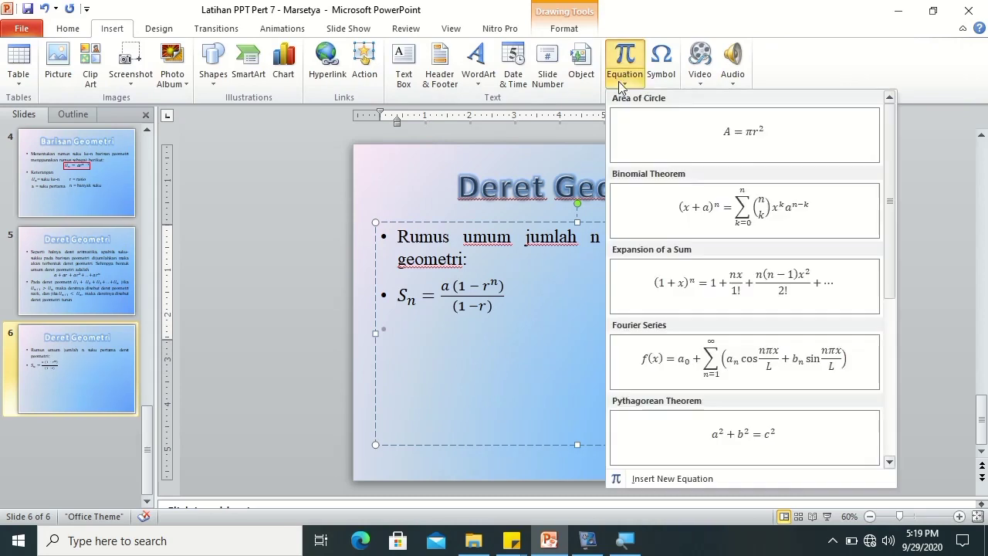
{"action": "left_click", "coordinate": [653, 478]}
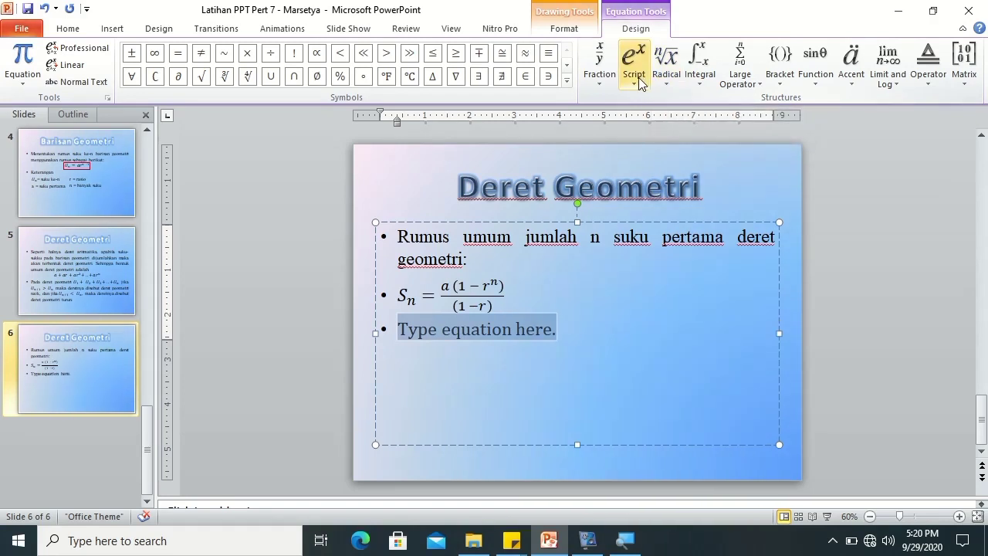
{"action": "left_click", "coordinate": [639, 78]}
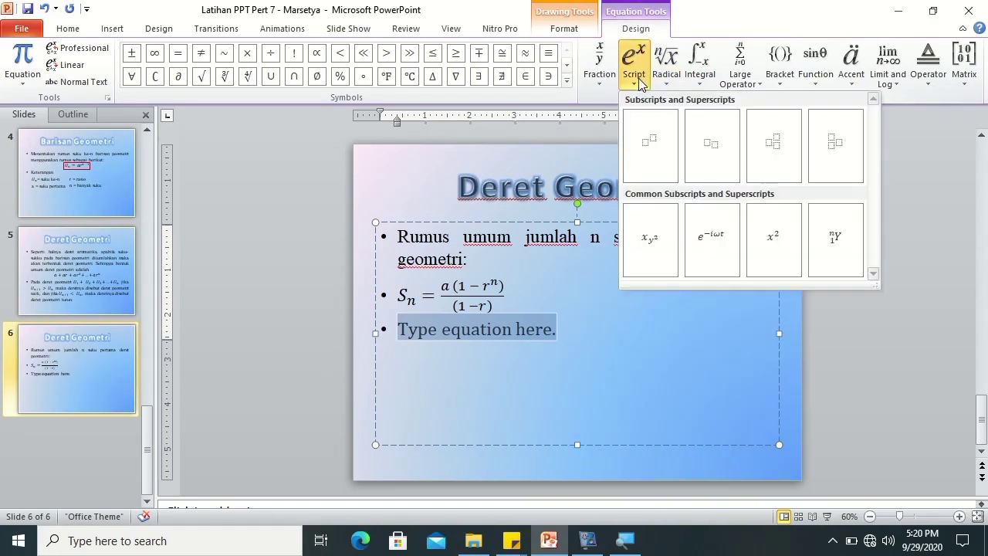
{"action": "left_click", "coordinate": [711, 139]}
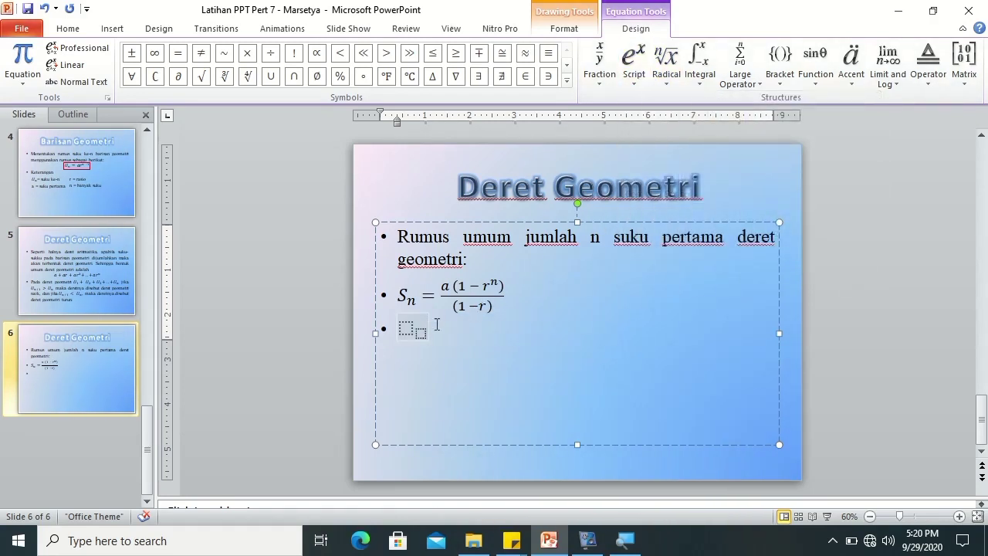
{"action": "type", "text": "S"}
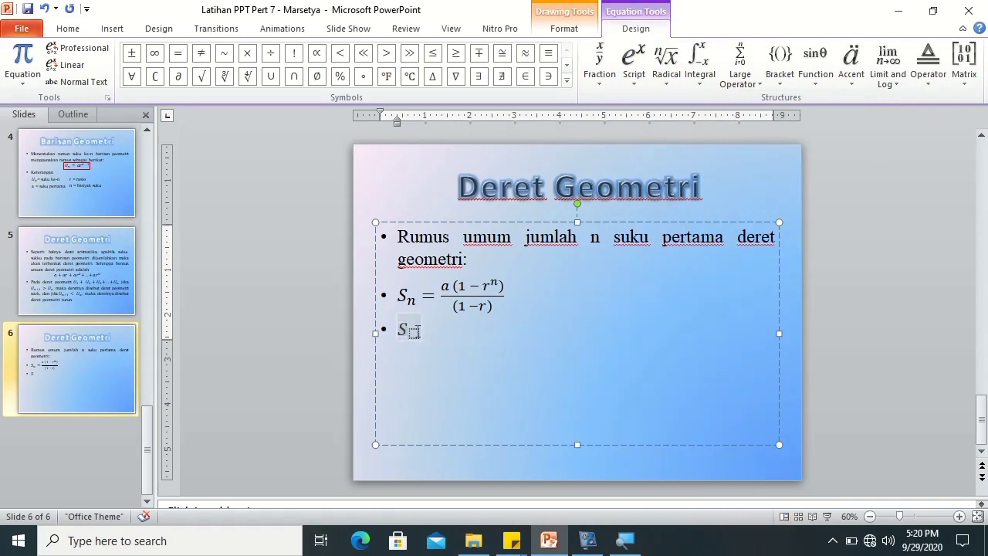
{"action": "type", "text": "n"}
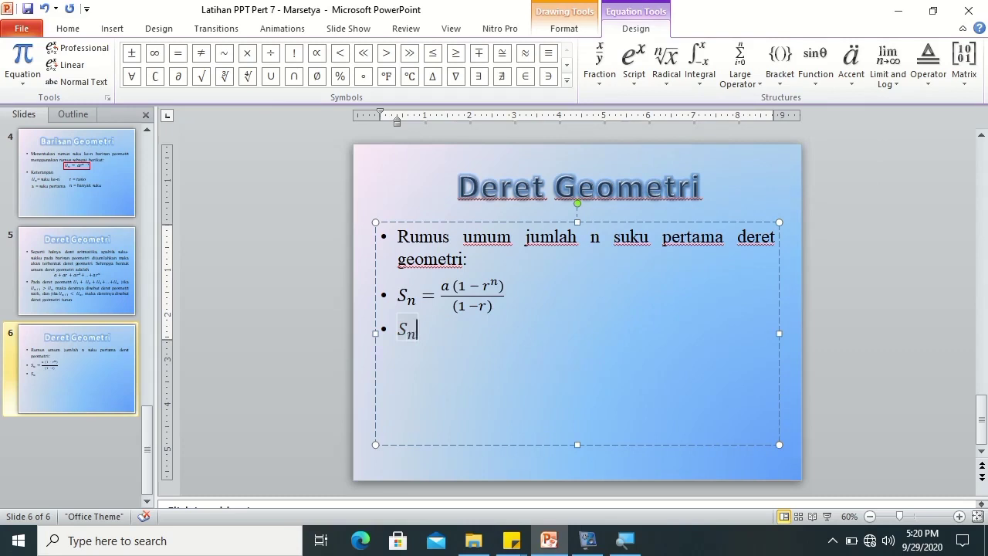
{"action": "key", "text": "Right"}
{"action": "type", "text": "="}
Add a fraction with the numerator a(rⁿ − 1).
{"action": "left_click", "coordinate": [600, 65]}
{"action": "left_click", "coordinate": [620, 152]}
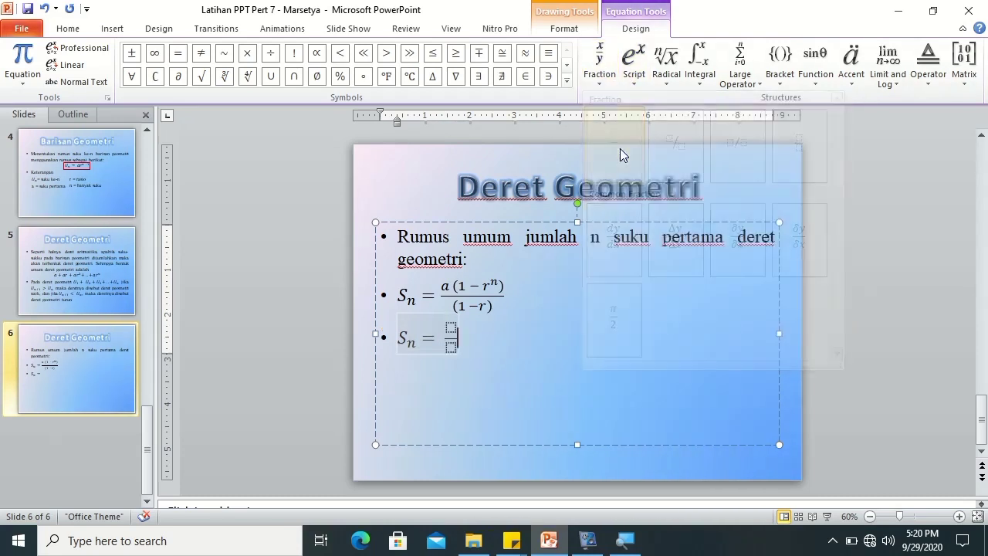
{"action": "left_click", "coordinate": [469, 340]}
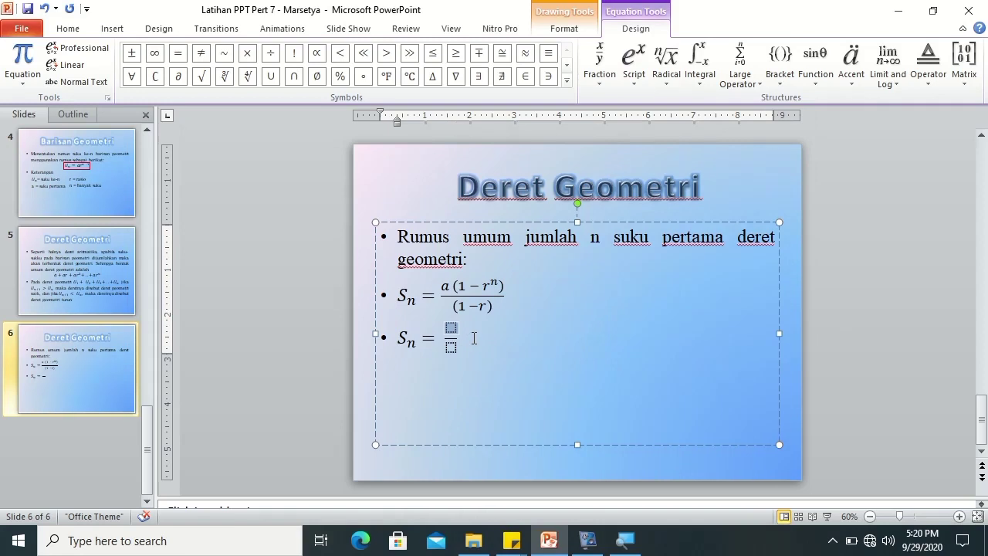
{"action": "type", "text": "a"}
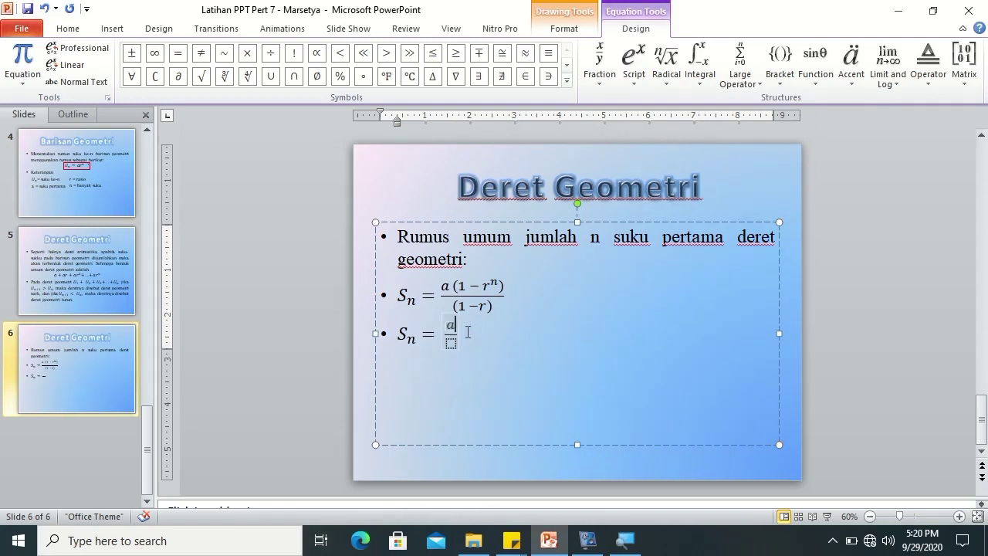
{"action": "left_click", "coordinate": [779, 61]}
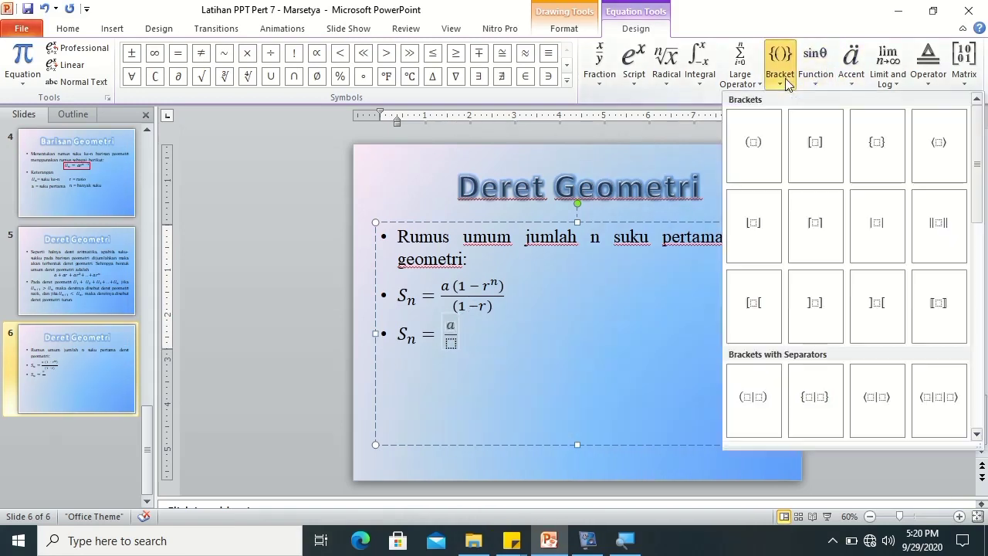
{"action": "left_click", "coordinate": [759, 160]}
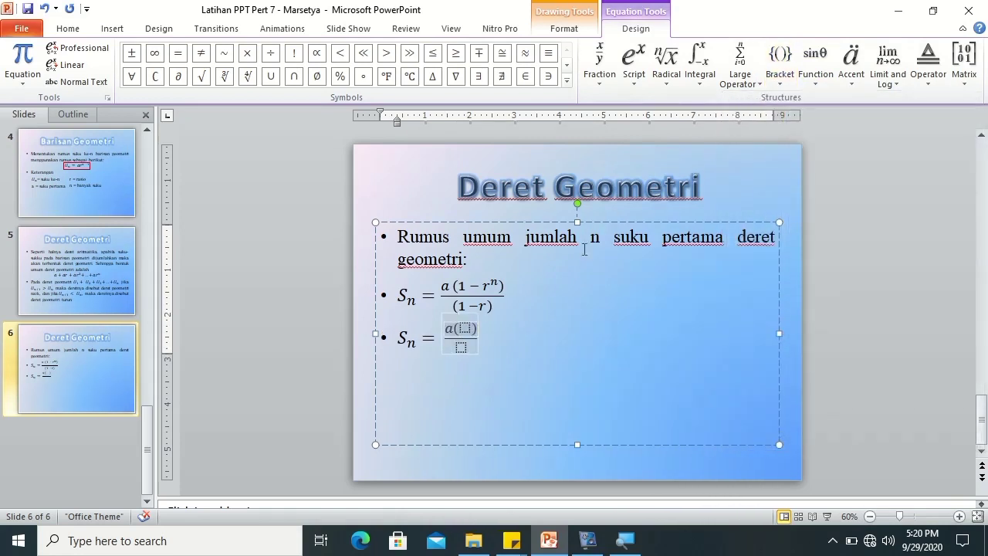
{"action": "left_click", "coordinate": [466, 330]}
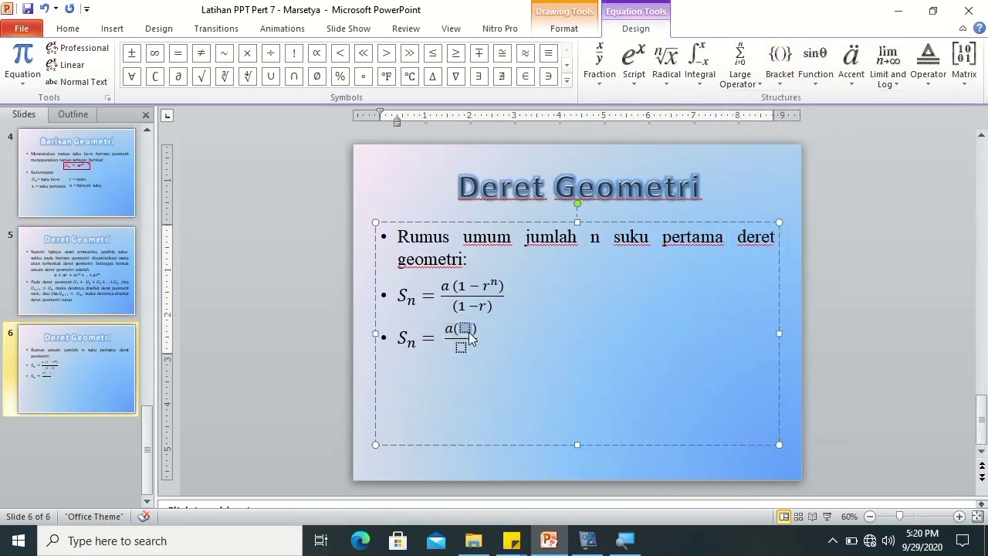
{"action": "left_click", "coordinate": [634, 81]}
{"action": "left_click", "coordinate": [651, 146]}
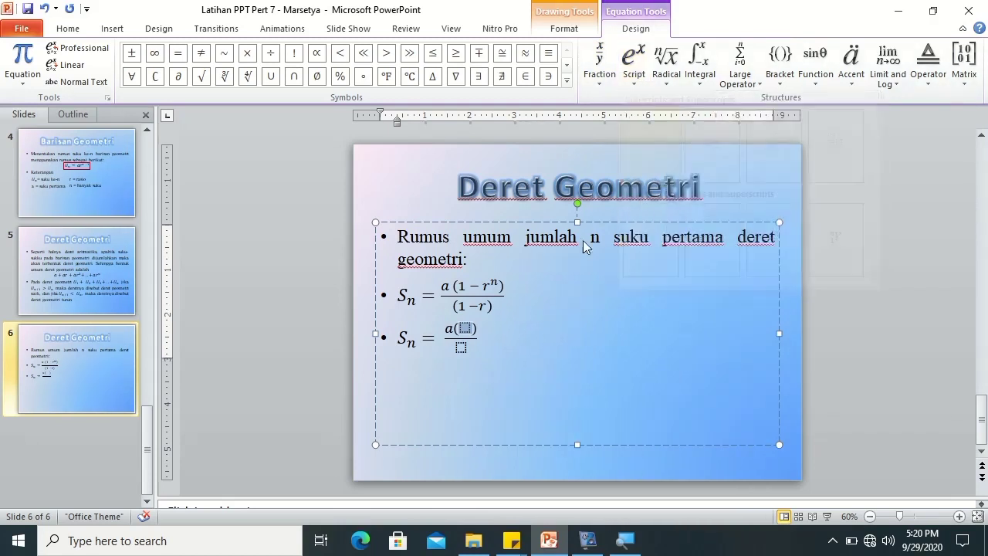
{"action": "type", "text": "r^"}
{"action": "key", "text": "Right"}
{"action": "type", "text": "n"}
{"action": "key", "text": "Right"}
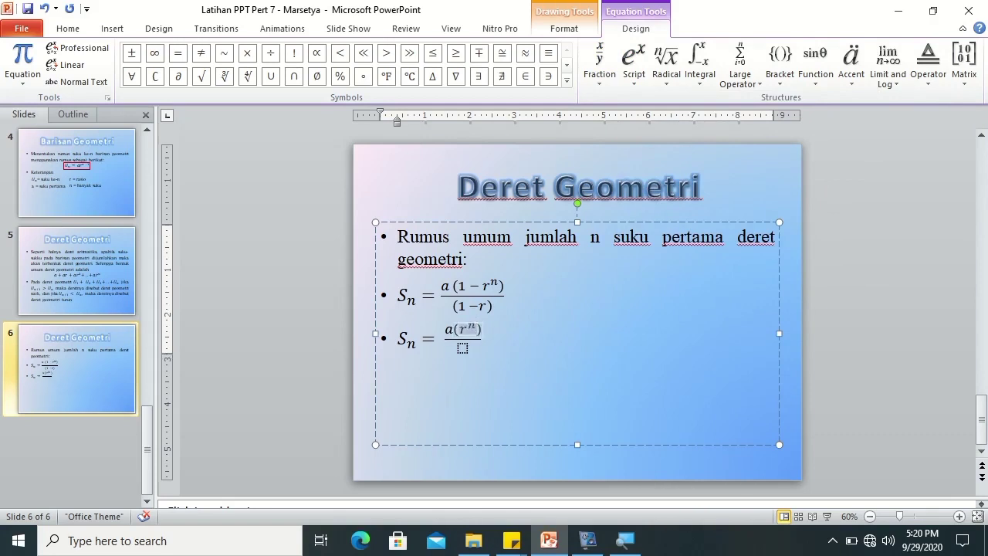
{"action": "type", "text": "-"}
{"action": "type", "text": "1"}
{"action": "left_click", "coordinate": [476, 329]}
{"action": "left_click", "coordinate": [490, 329]}
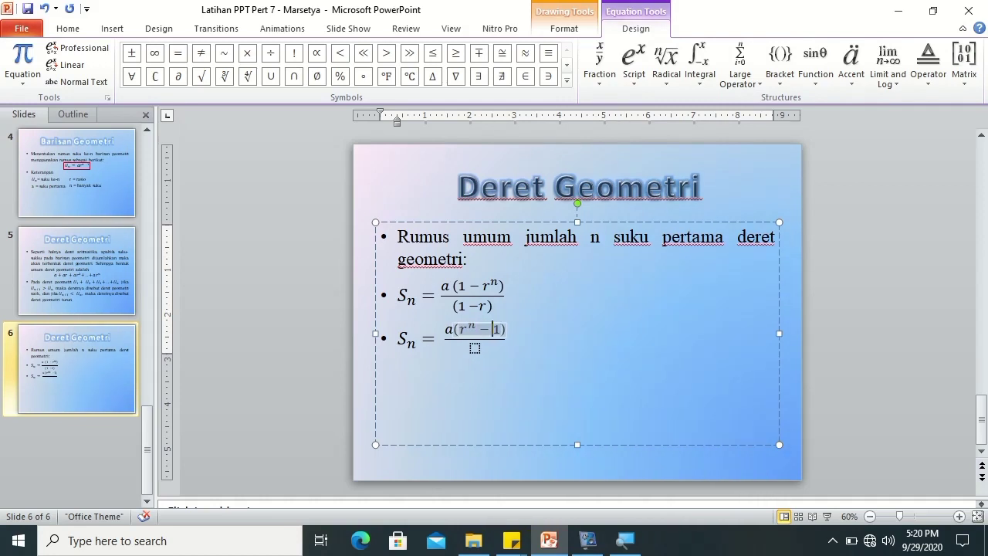
Fill the fraction's denominator with (r − 1).
{"action": "left_click", "coordinate": [474, 349]}
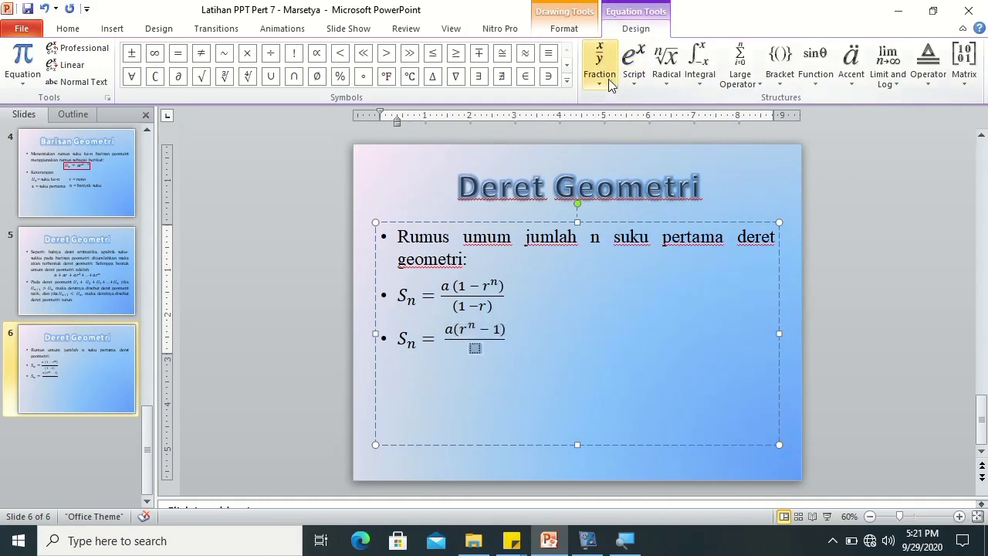
{"action": "left_click", "coordinate": [782, 73]}
{"action": "left_click", "coordinate": [776, 146]}
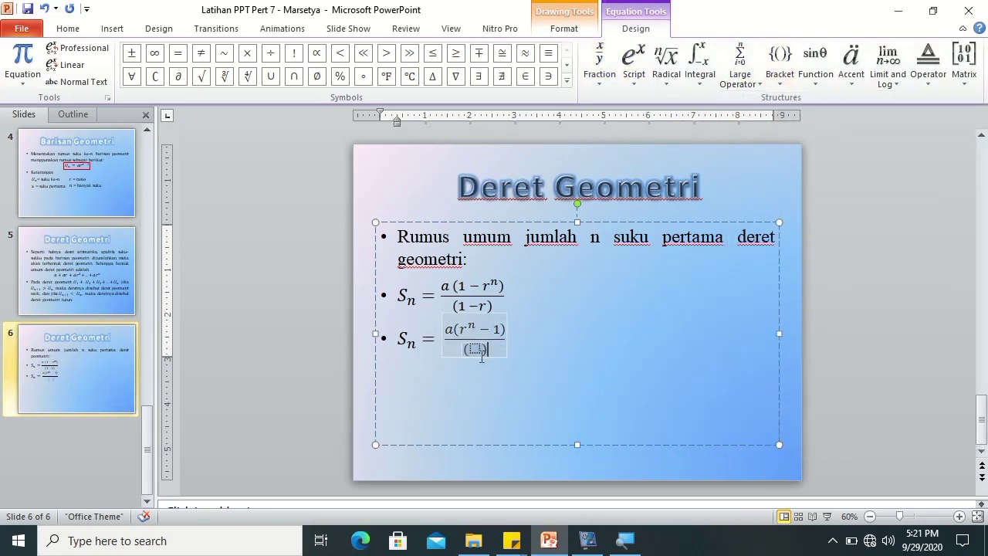
{"action": "left_click", "coordinate": [633, 61]}
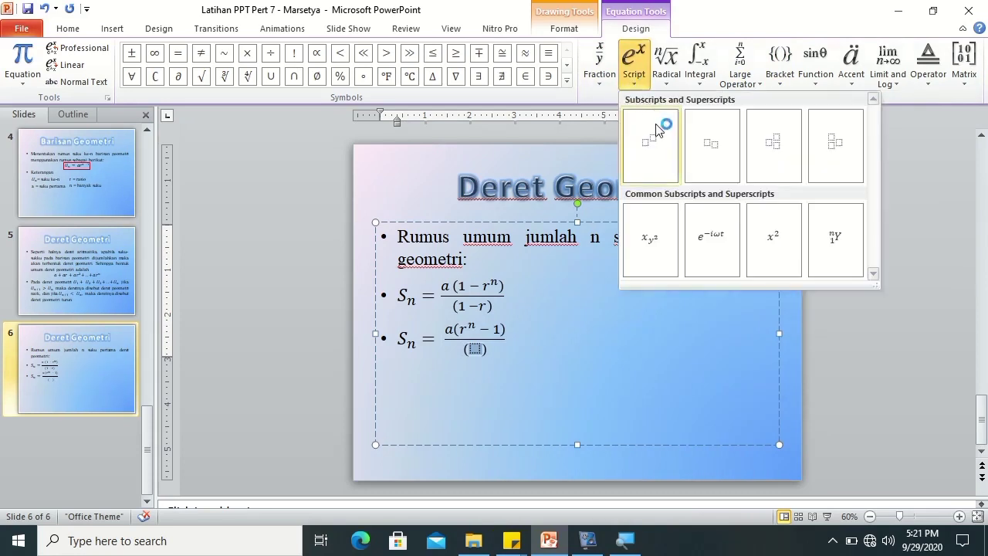
{"action": "left_click", "coordinate": [653, 139]}
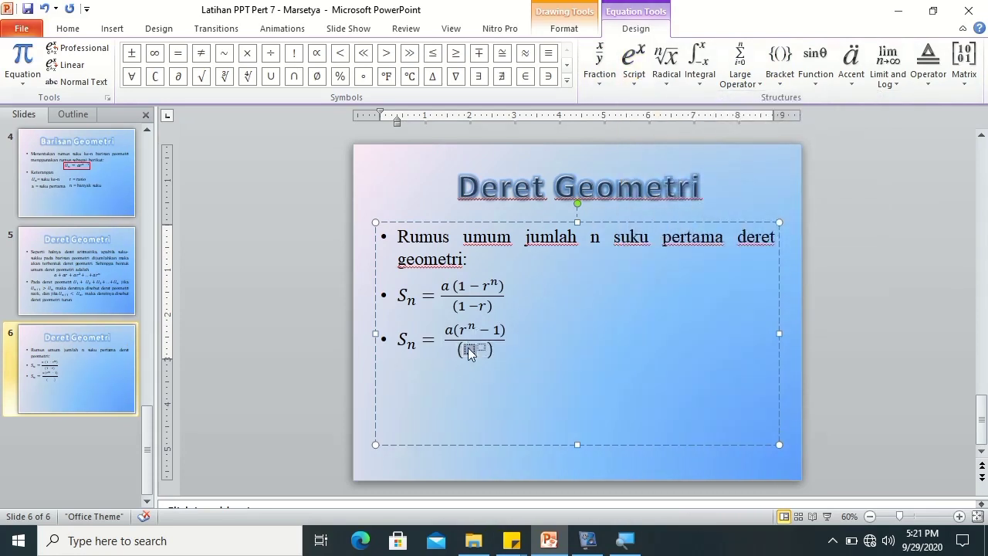
{"action": "key", "text": "ctrl+z"}
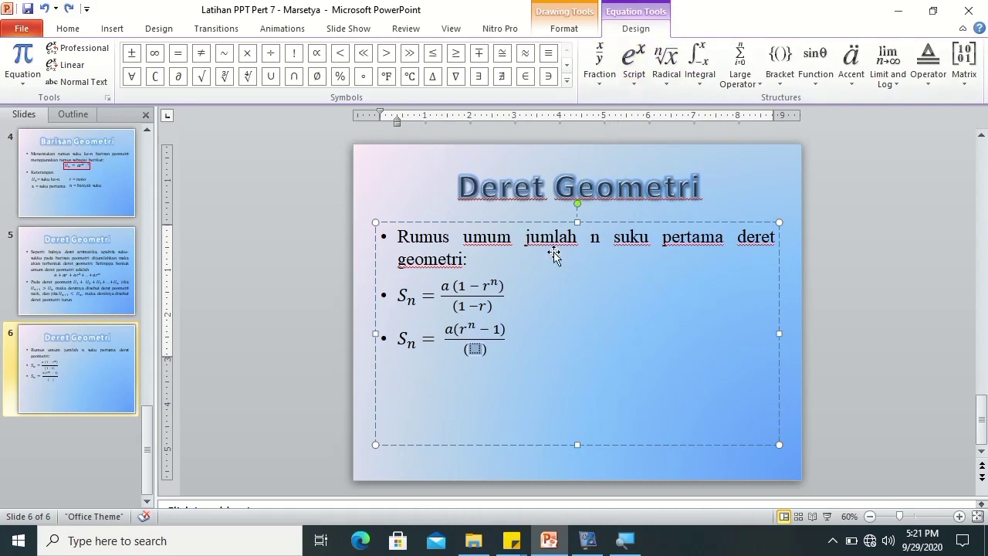
{"action": "left_click", "coordinate": [471, 350]}
{"action": "type", "text": "r"}
{"action": "type", "text": "-"}
{"action": "type", "text": "1"}
Add a Times New Roman 30 text box reading 'Untuk r <1' beside the first formula.
{"action": "left_click", "coordinate": [335, 274]}
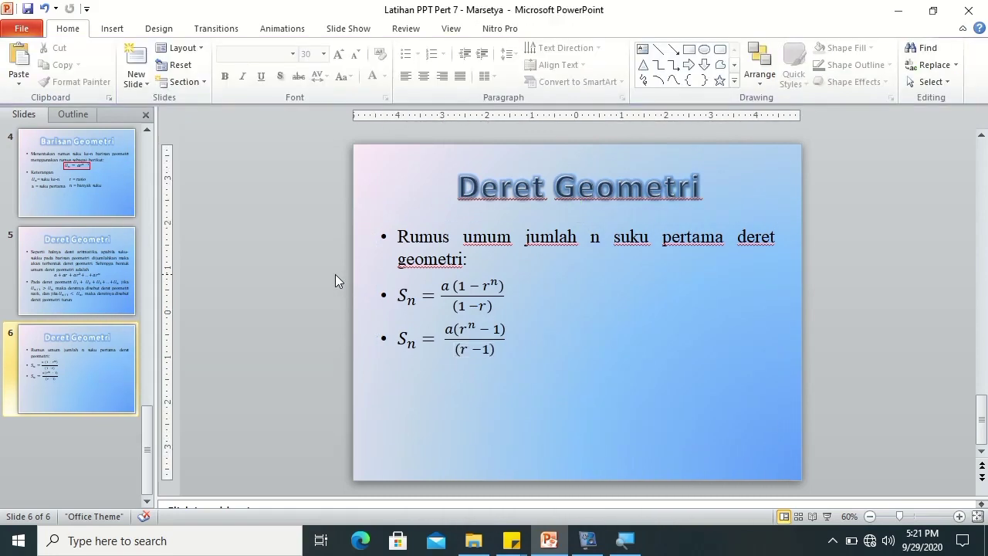
{"action": "left_click", "coordinate": [110, 28]}
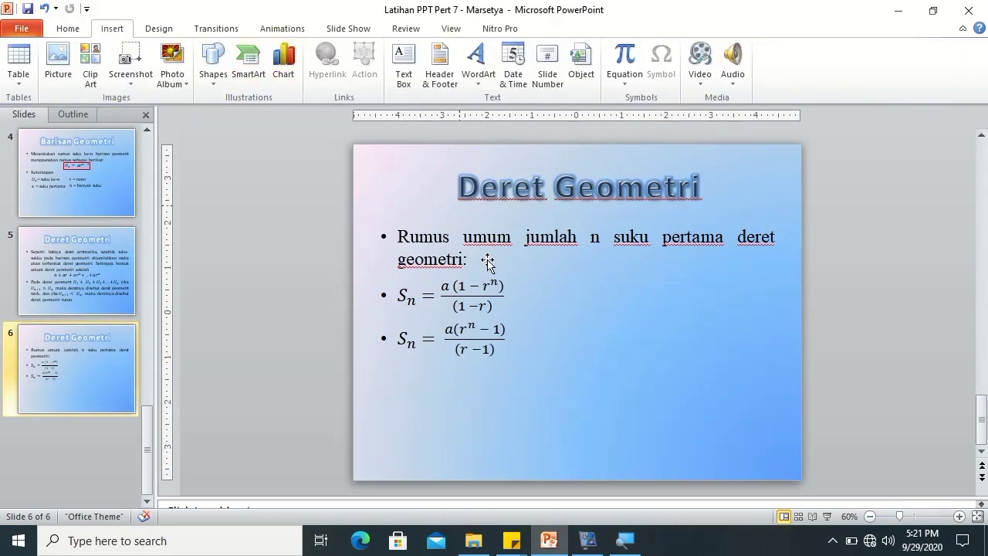
{"action": "left_click", "coordinate": [404, 66]}
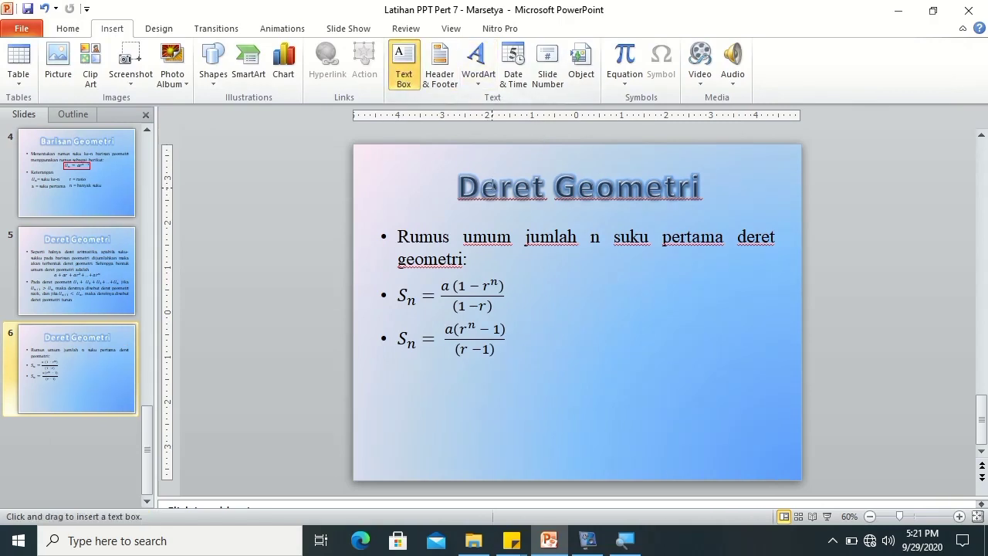
{"action": "left_click", "coordinate": [526, 292]}
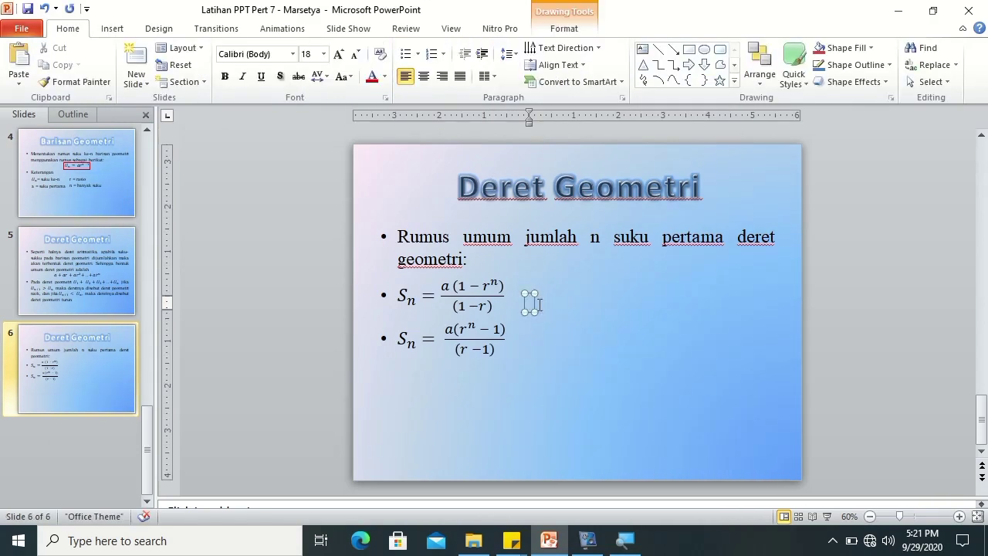
{"action": "left_click", "coordinate": [270, 53]}
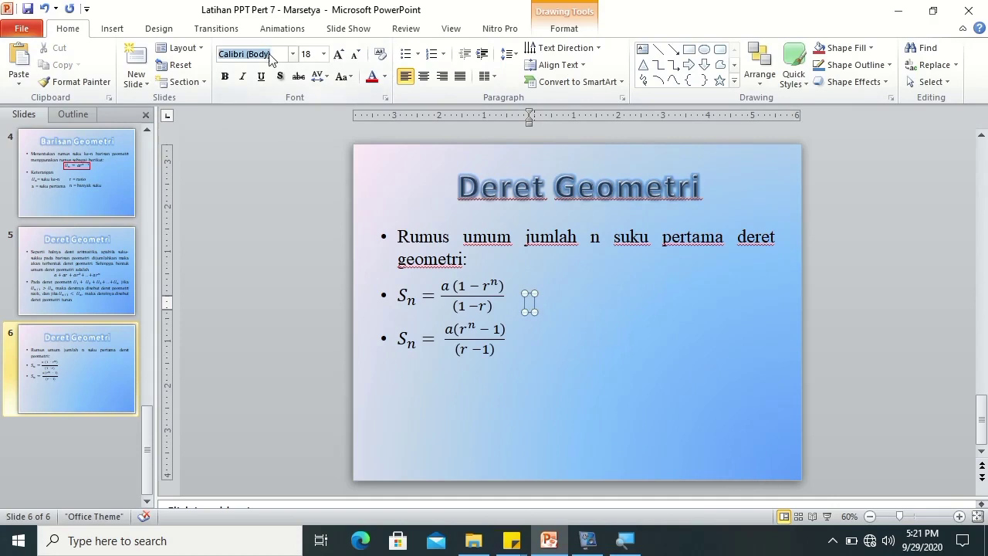
{"action": "type", "text": "Times New Roman"}
{"action": "key", "text": "Return"}
{"action": "left_click", "coordinate": [313, 54]}
{"action": "type", "text": "30"}
{"action": "key", "text": "Return"}
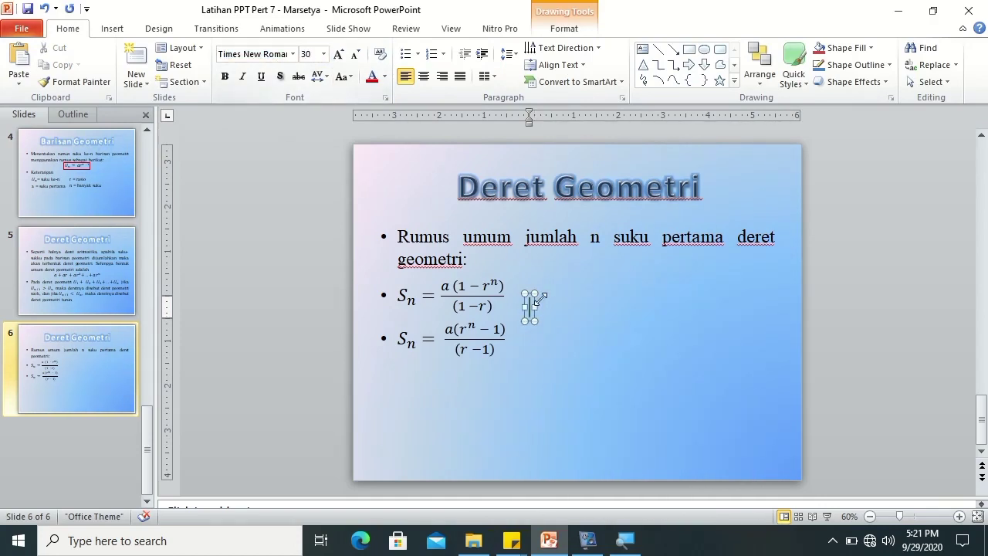
{"action": "type", "text": "Unntu"}
{"action": "key", "text": "BackSpace"}
{"action": "key", "text": "BackSpace"}
{"action": "key", "text": "BackSpace"}
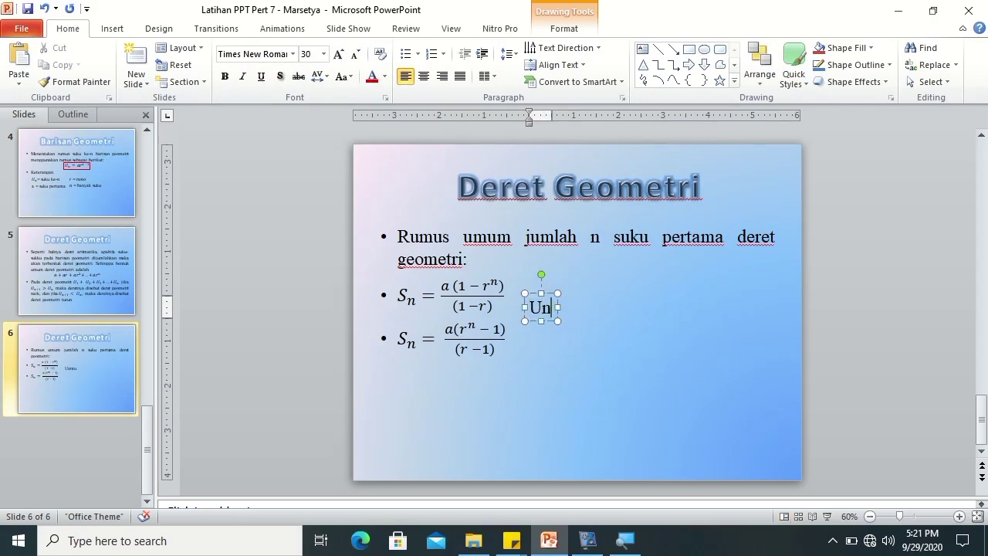
{"action": "type", "text": "tuk "}
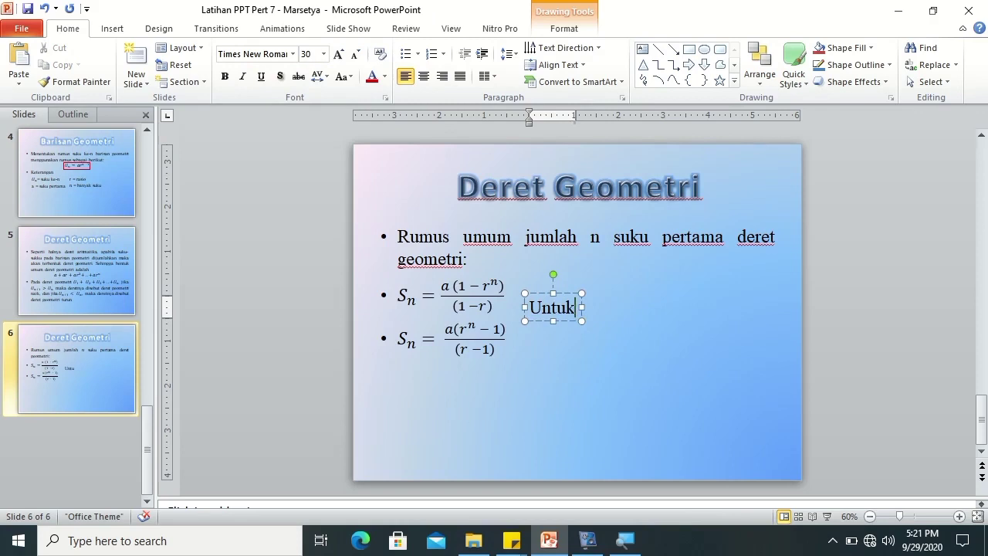
{"action": "type", "text": "r"}
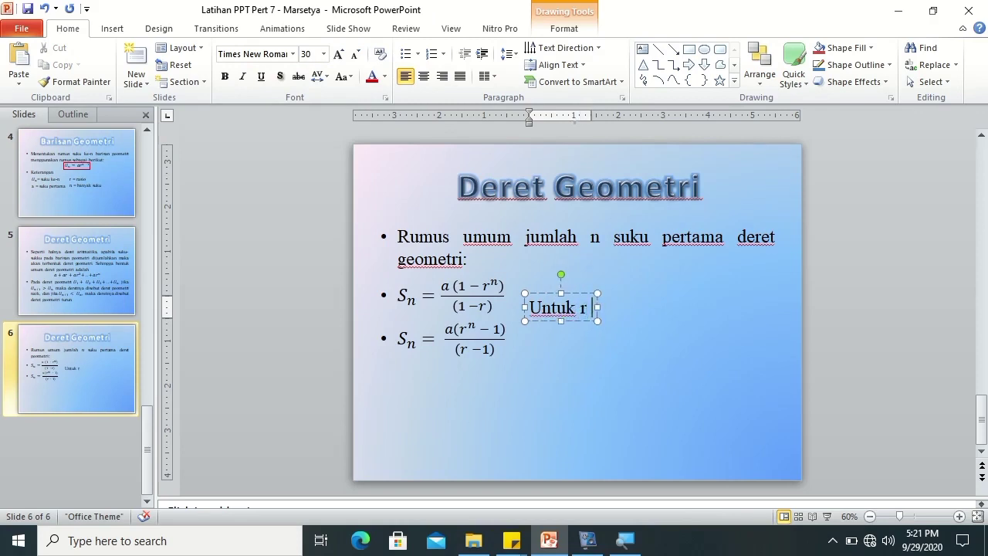
{"action": "type", "text": " <1"}
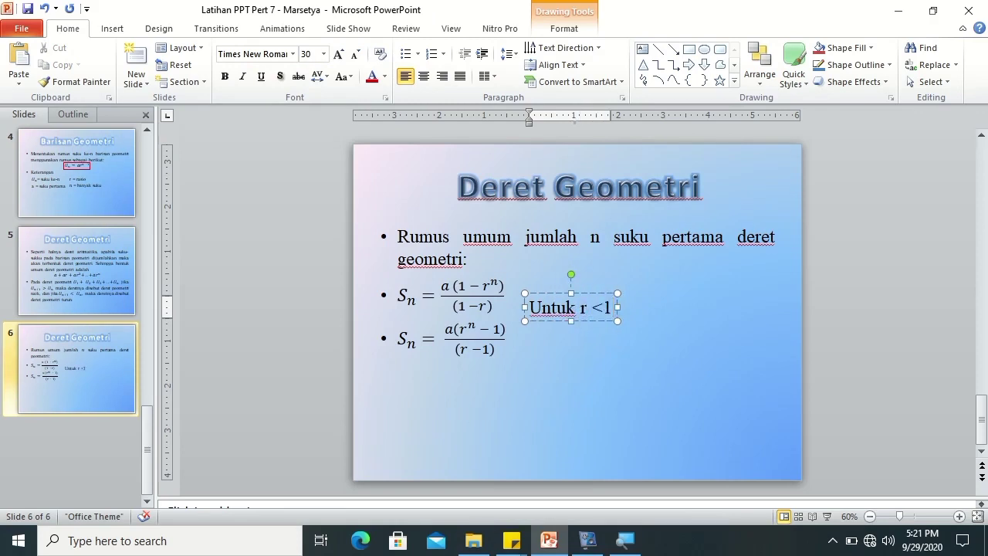
Position 'Untuk r <1' by the first formula and place a 'Untuk r > 1' copy beside the second.
{"action": "left_click", "coordinate": [618, 316]}
{"action": "left_click", "coordinate": [575, 300]}
{"action": "left_click_drag", "start_coordinate": [575, 293], "coordinate": [564, 284]}
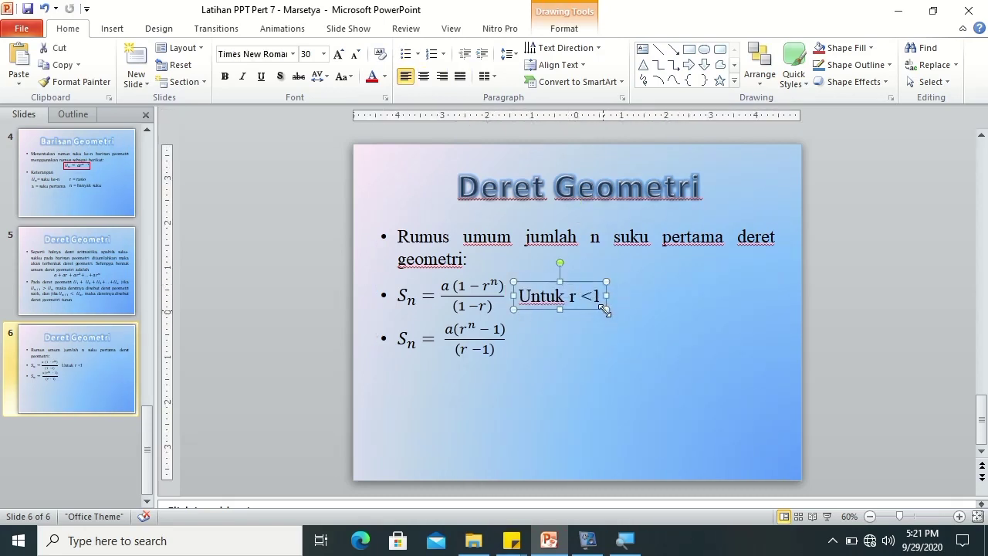
{"action": "left_click", "coordinate": [619, 340]}
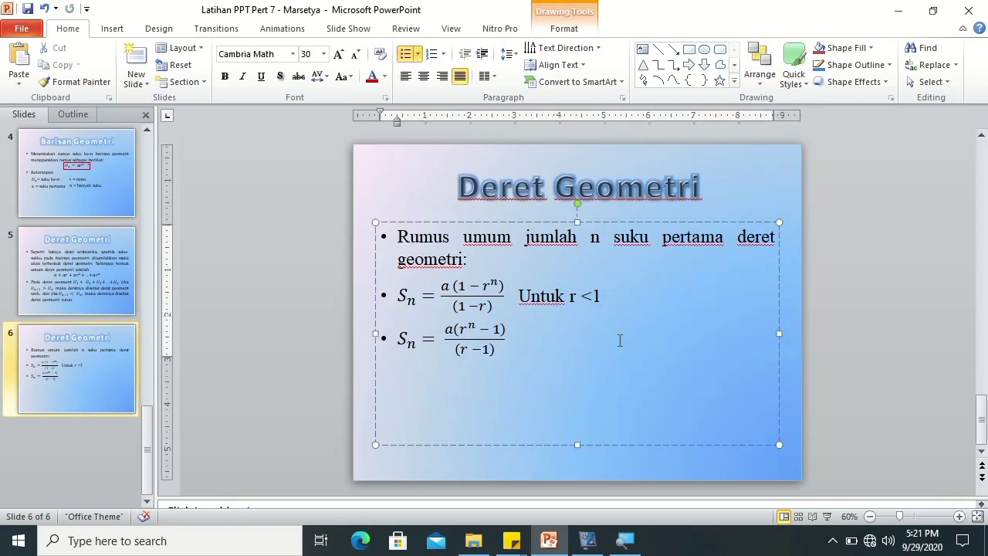
{"action": "key", "text": "ctrl+v"}
{"action": "mouse_move", "coordinate": [587, 320]}
{"action": "left_mouse_down"}
{"action": "mouse_move", "coordinate": [586, 345]}
{"action": "mouse_move", "coordinate": [596, 345]}
{"action": "left_mouse_up"}
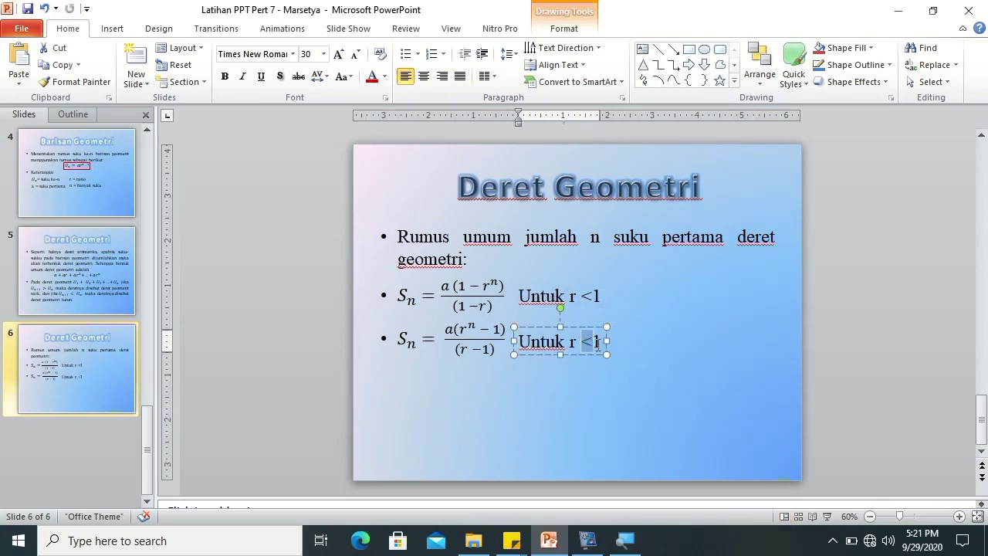
{"action": "type", "text": ">"}
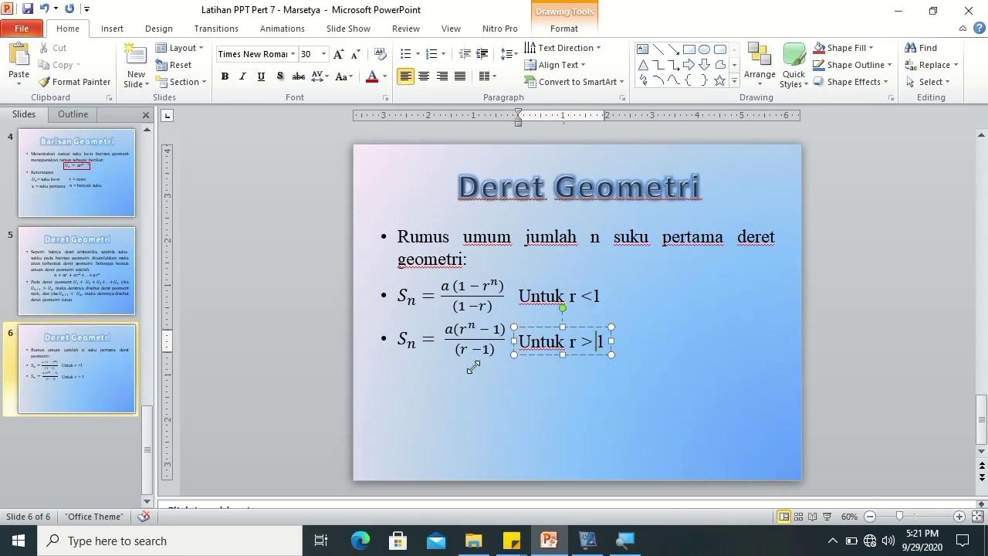
{"action": "left_click", "coordinate": [393, 296]}
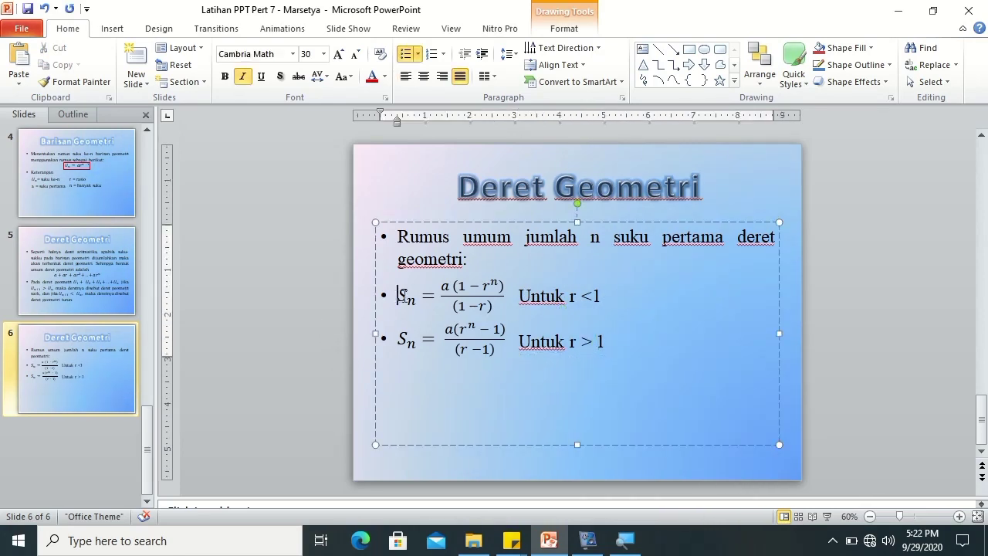
{"action": "key", "text": "BackSpace"}
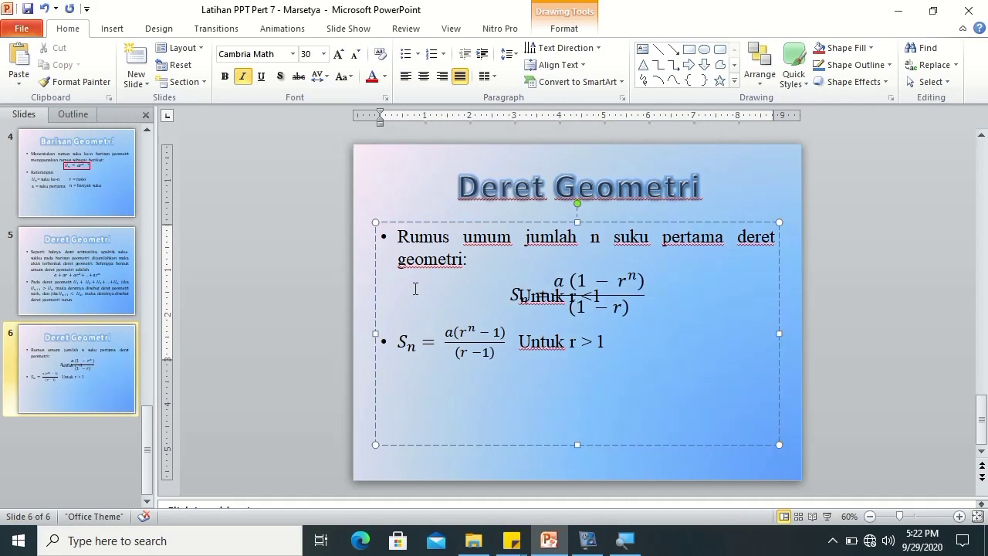
{"action": "key", "text": "ctrl+z"}
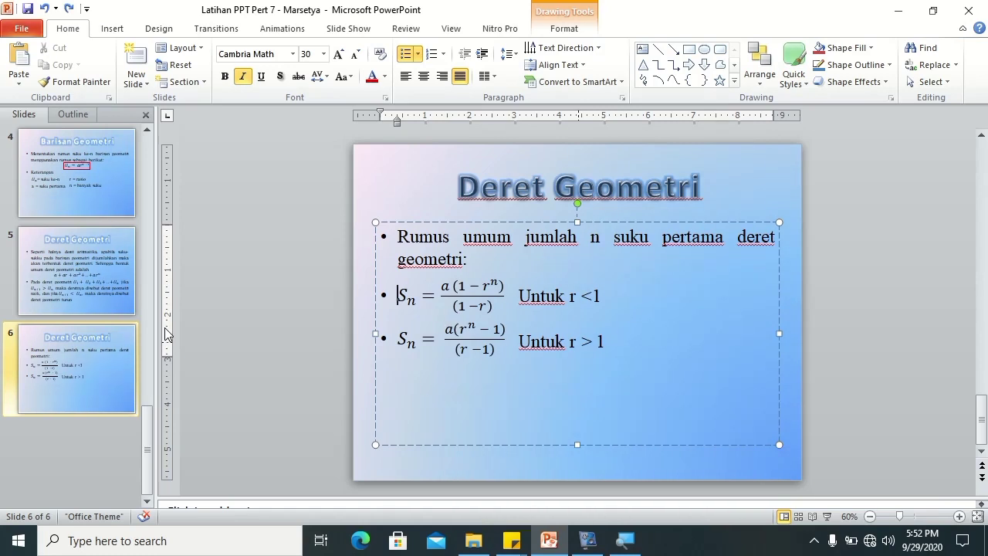
Insert a new Title and Content slide 7 after slide 6, then select the Deret Geometri title.
{"action": "left_click", "coordinate": [57, 434]}
{"action": "left_click", "coordinate": [134, 84]}
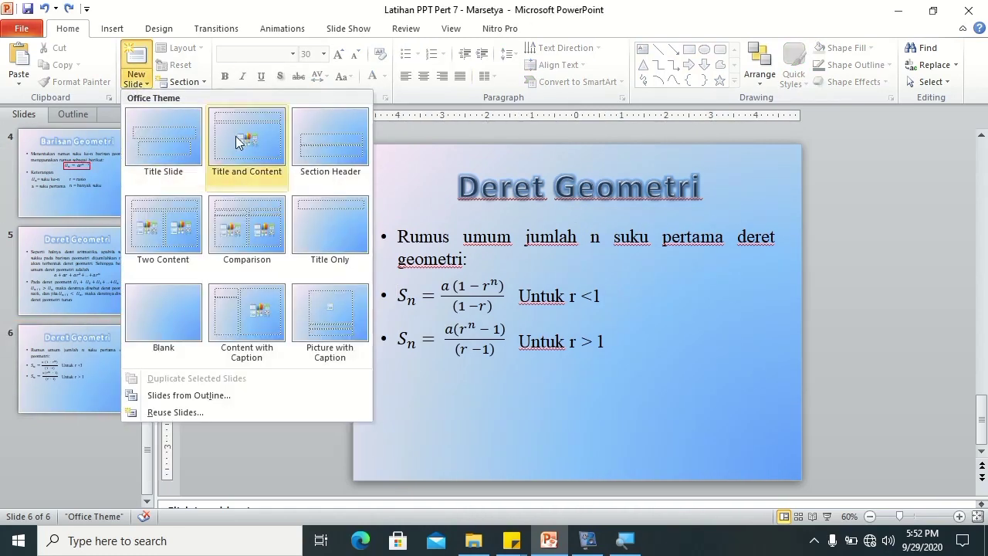
{"action": "left_click", "coordinate": [233, 131]}
{"action": "left_click", "coordinate": [86, 256]}
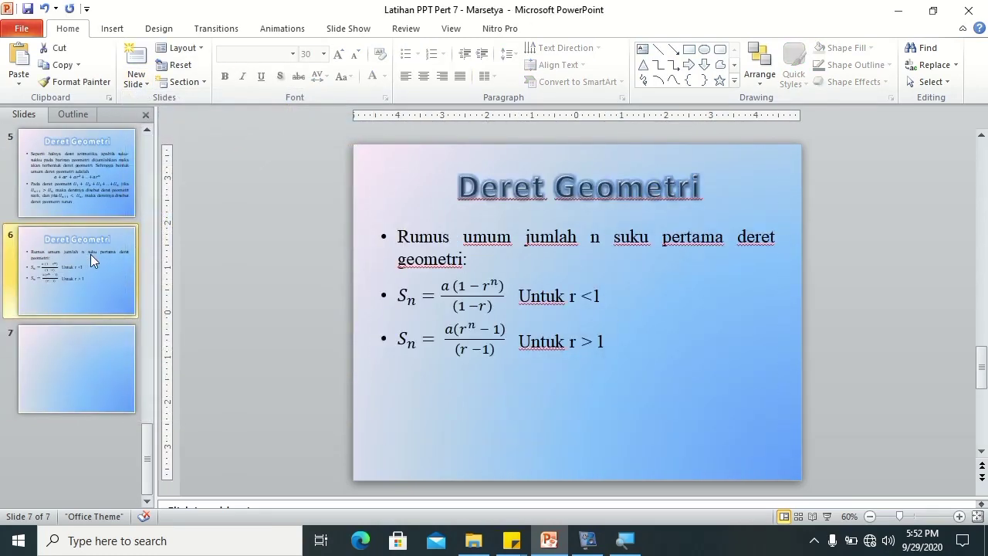
{"action": "left_click", "coordinate": [469, 188]}
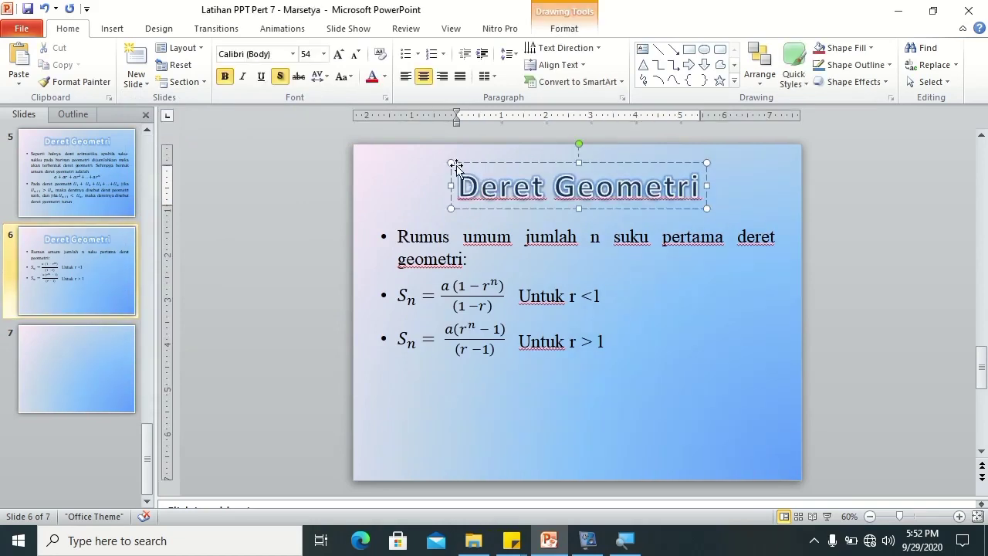
Paste the Deret Geometri title onto slide 7 in place of its empty placeholder and retype it 'Latihan'.
{"action": "left_click", "coordinate": [452, 163]}
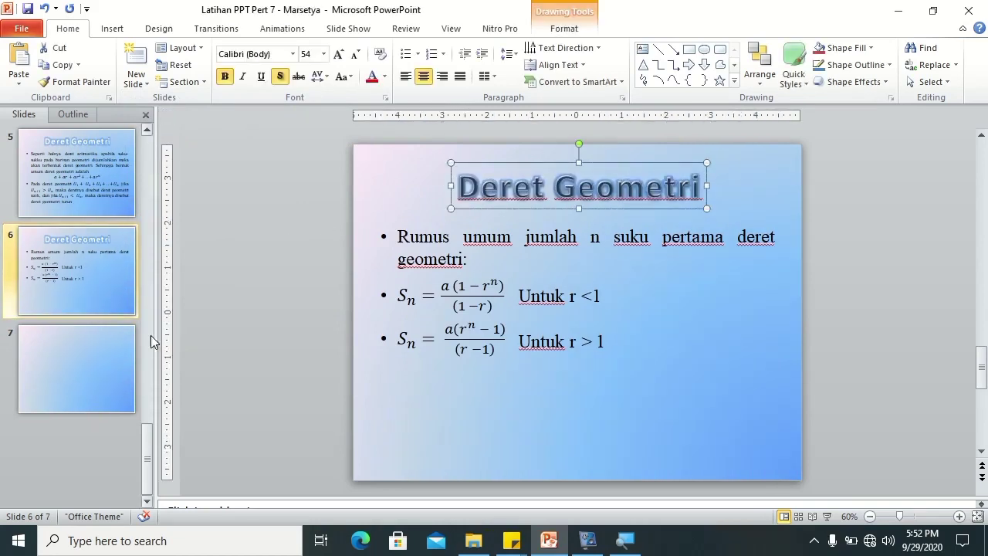
{"action": "left_click", "coordinate": [131, 340]}
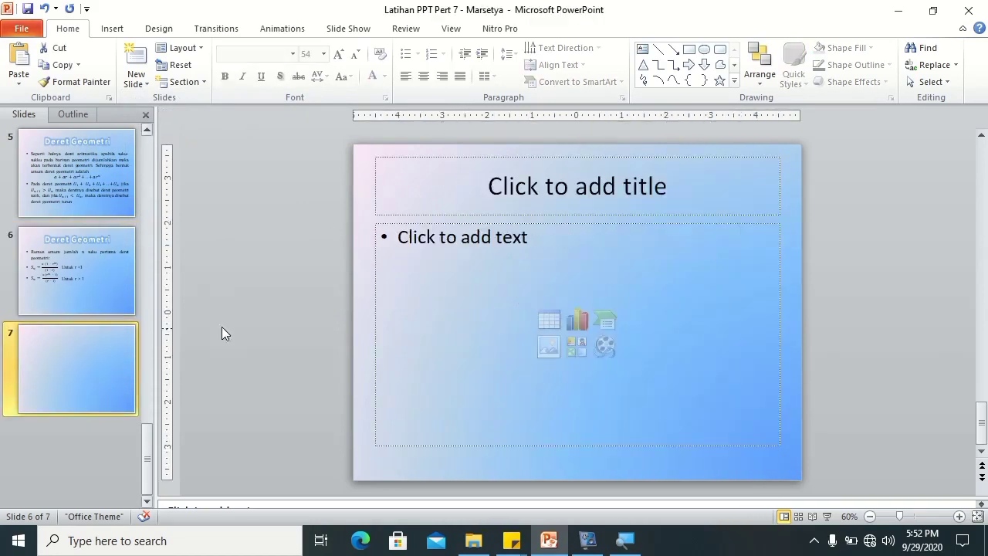
{"action": "key", "text": "ctrl+v"}
{"action": "left_click", "coordinate": [375, 156]}
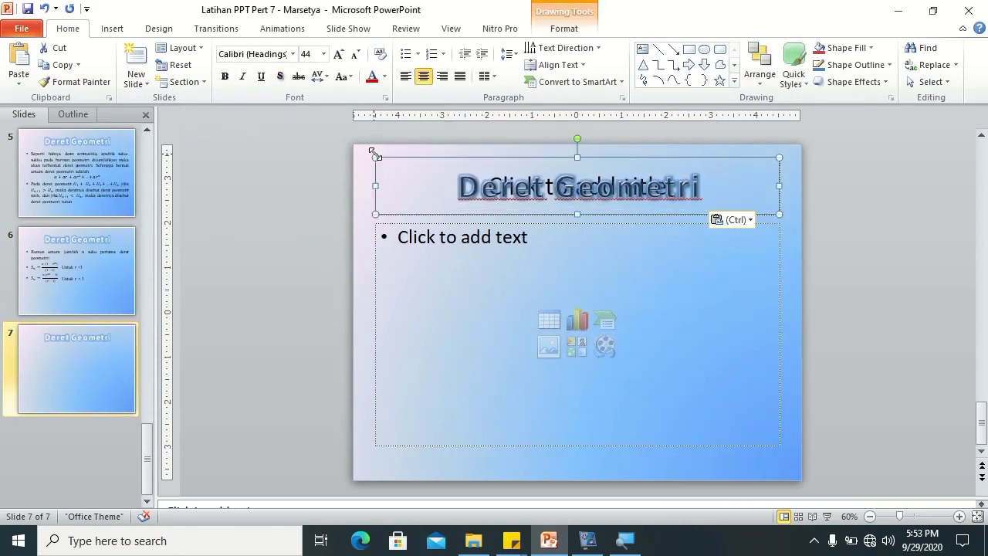
{"action": "key", "text": "Delete"}
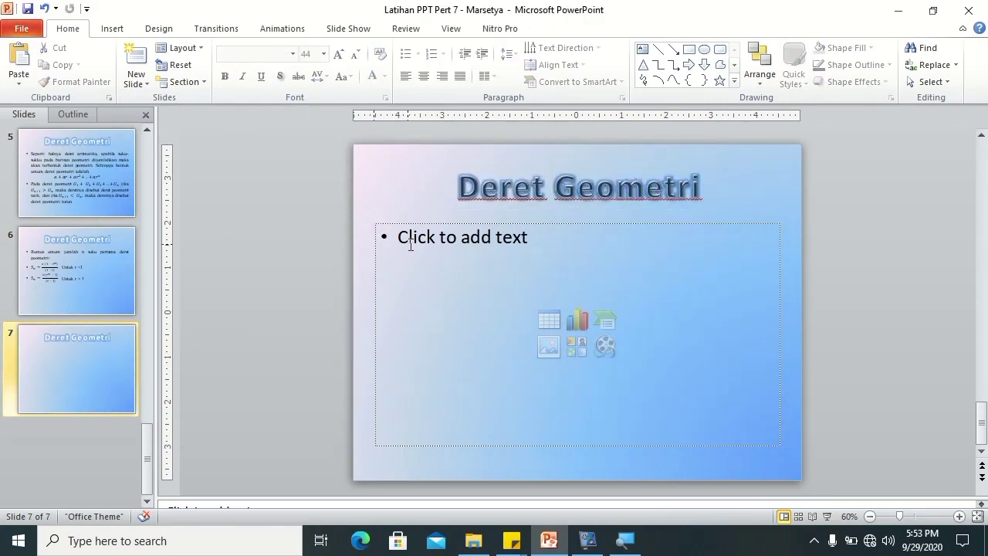
{"action": "left_click_drag", "start_coordinate": [701, 188], "coordinate": [462, 196]}
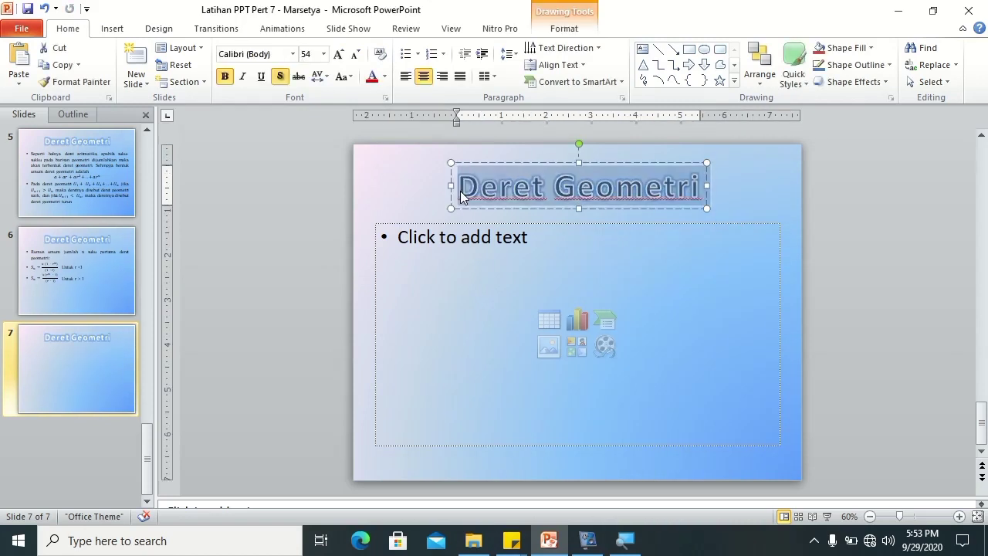
{"action": "type", "text": "Latihan"}
{"action": "scroll", "coordinate": [578, 312], "scroll_direction": "up", "scroll_amount": 2}
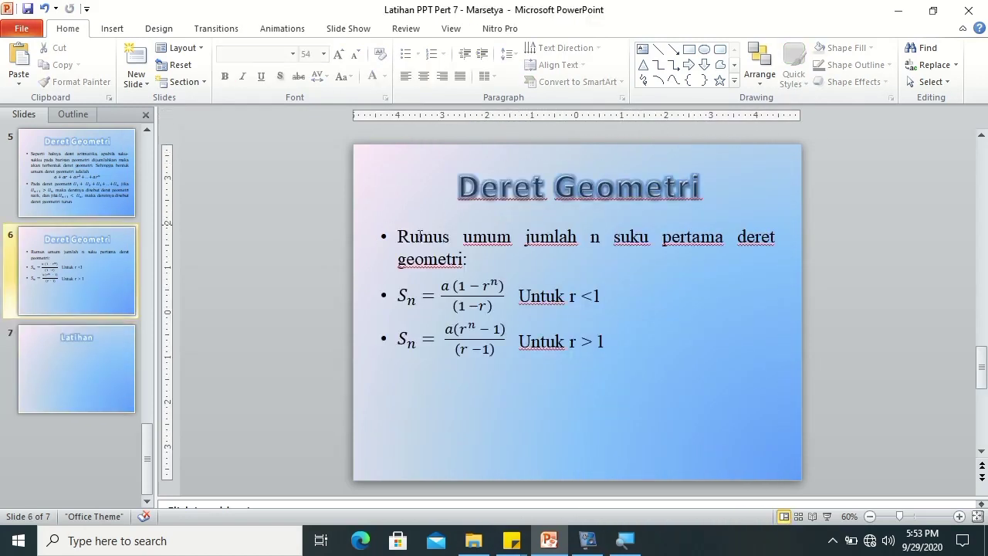
Start a 1. 2. 3. numbered list in slide 7's body and type 'tentuka'.
{"action": "left_click", "coordinate": [61, 370]}
{"action": "left_click", "coordinate": [430, 245]}
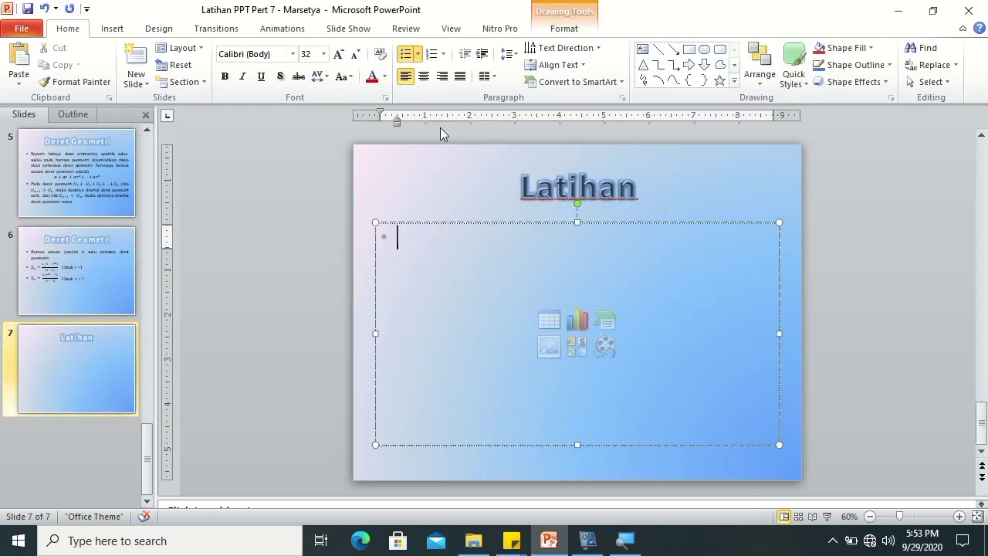
{"action": "left_click", "coordinate": [443, 54]}
{"action": "left_click", "coordinate": [527, 99]}
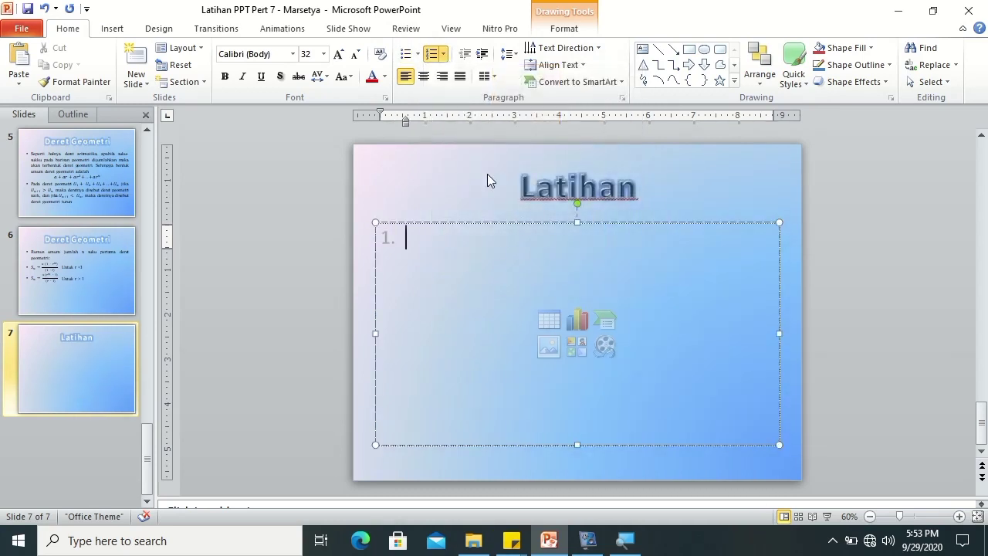
{"action": "type", "text": "tentuka"}
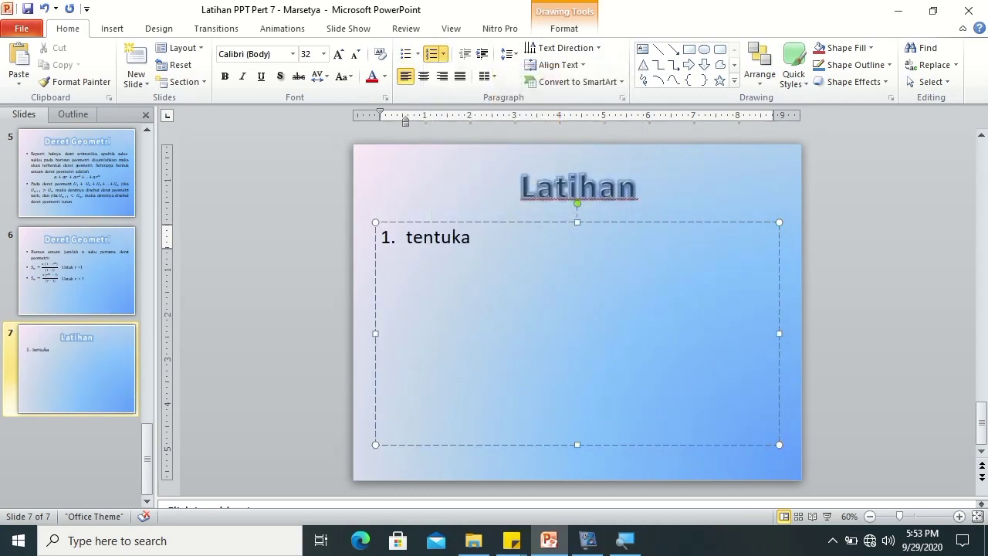
Format the text as Times New Roman, size 30, justified.
{"action": "double_click", "coordinate": [415, 239]}
{"action": "left_click", "coordinate": [278, 54]}
{"action": "type", "text": "times"}
{"action": "key", "text": "Return"}
{"action": "left_click", "coordinate": [313, 55]}
{"action": "type", "text": "30"}
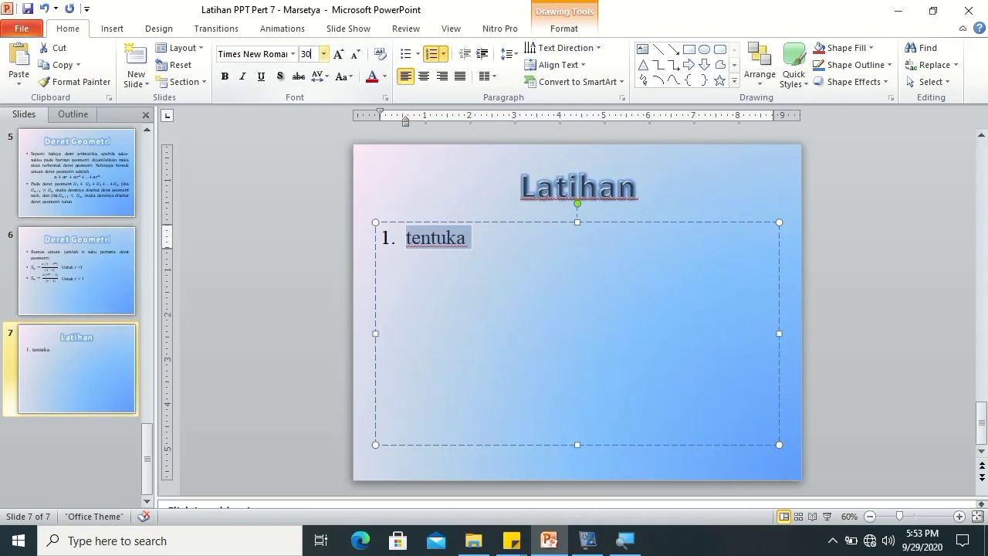
{"action": "key", "text": "Return"}
{"action": "left_click", "coordinate": [461, 76]}
{"action": "left_click", "coordinate": [469, 235]}
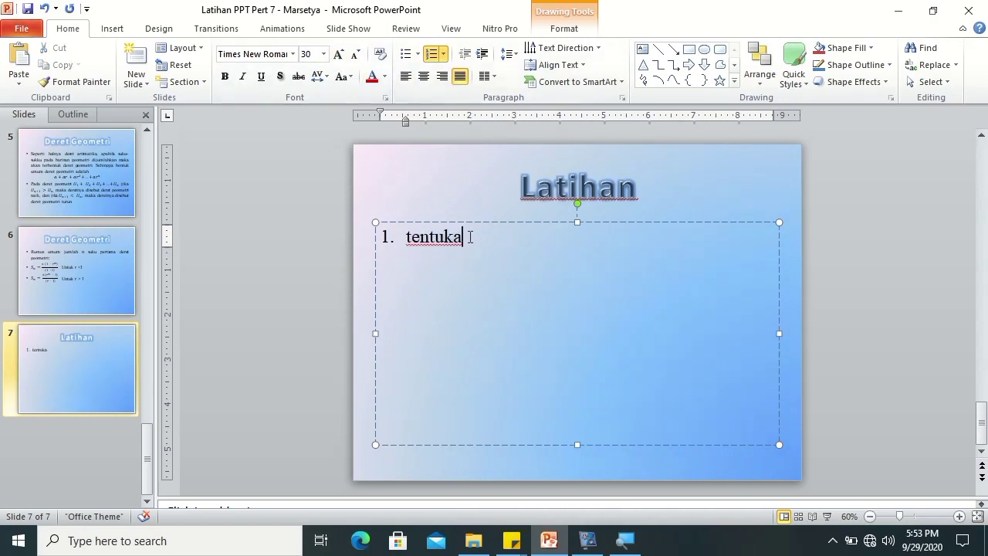
Finish exercise 1: first term, ratio and 8th term of the geometric sequence 2, 16, 18, 54.
{"action": "type", "text": "n"}
{"action": "type", "text": " suku "}
{"action": "type", "text": "pertama"}
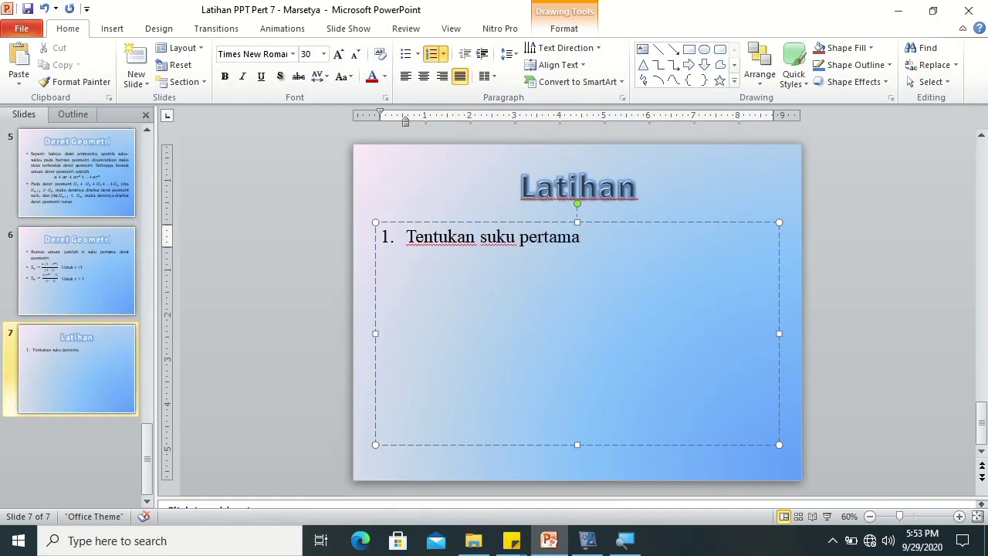
{"action": "type", "text": " , rasion"}
{"action": "key", "text": "BackSpace"}
{"action": "type", "text": ", dan suku ke"}
{"action": "type", "text": "-9"}
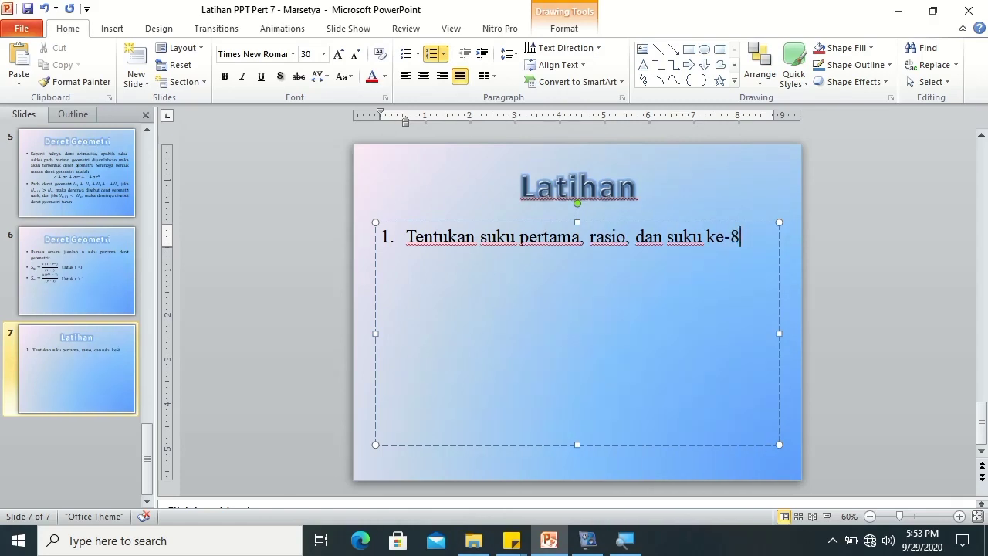
{"action": "type", "text": "d"}
{"action": "key", "text": "BackSpace"}
{"action": "type", "text": "dari barisan geometri"}
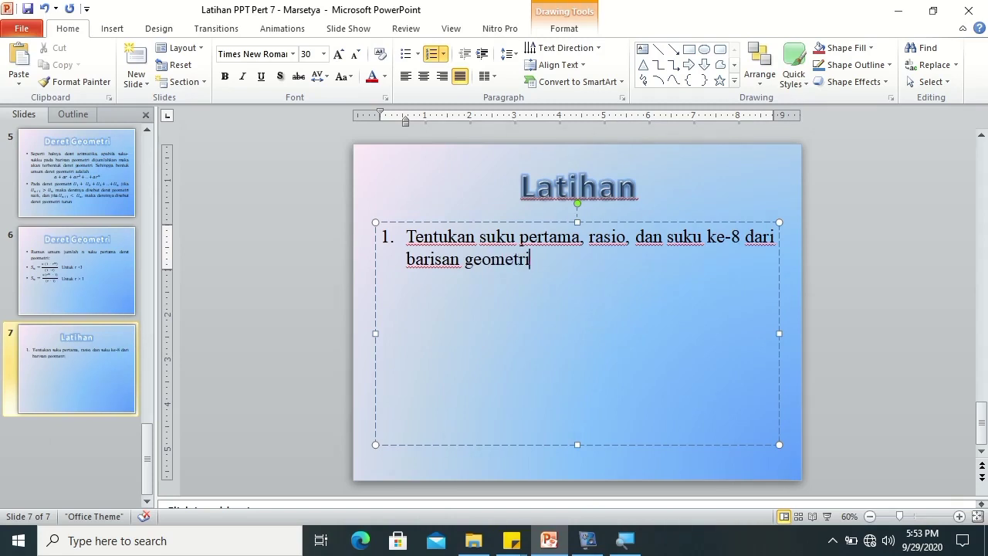
{"action": "type", "text": " 2,"}
{"action": "type", "text": " 16,"}
{"action": "type", "text": " 18, 54"}
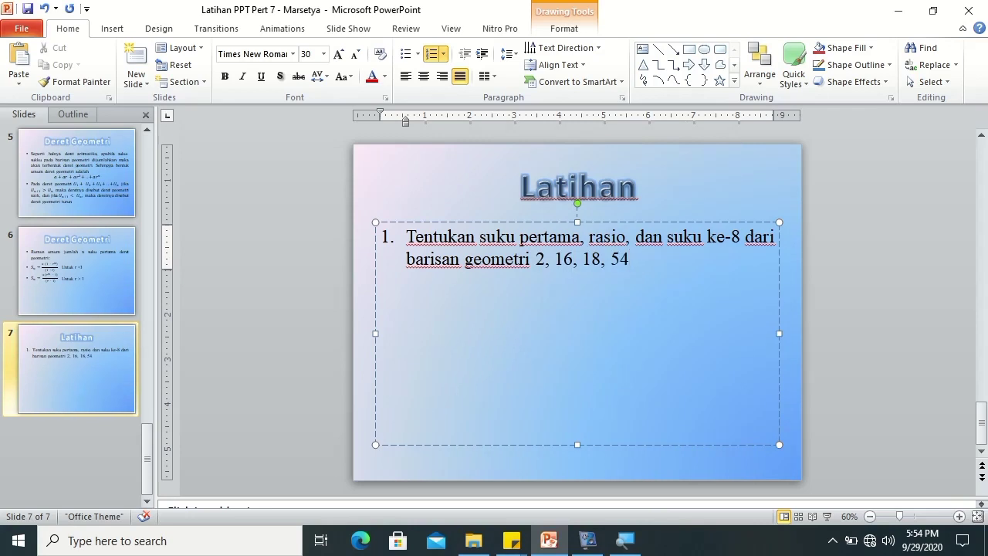
{"action": "type", "text": ","}
Add exercise 2: find the sum of the first 7 terms of the series 3 + 12 + ....
{"action": "key", "text": "Return"}
{"action": "type", "text": "diberikan sebu"}
{"action": "key", "text": "BackSpace"}
{"action": "type", "text": "ah deret geometri"}
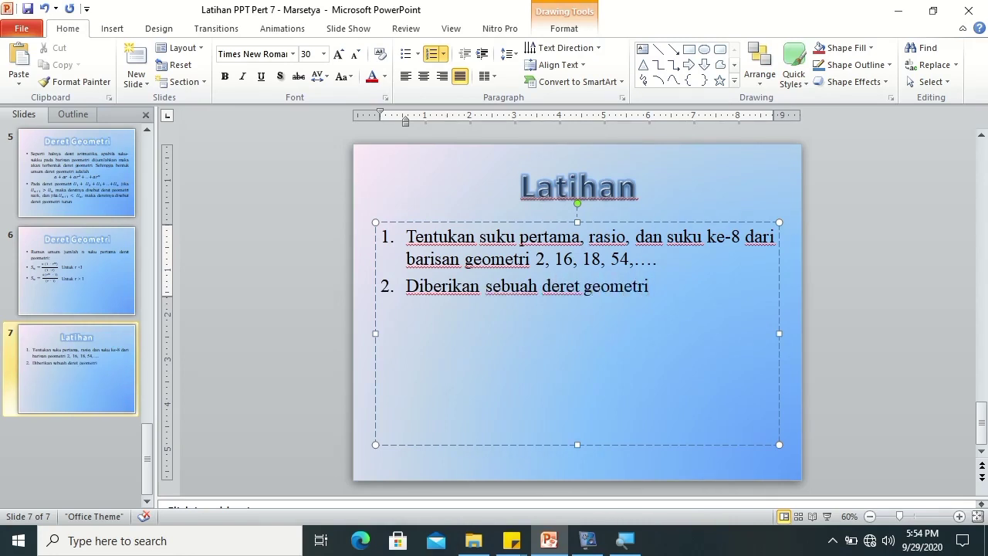
{"action": "type", "text": " 3 + 6"}
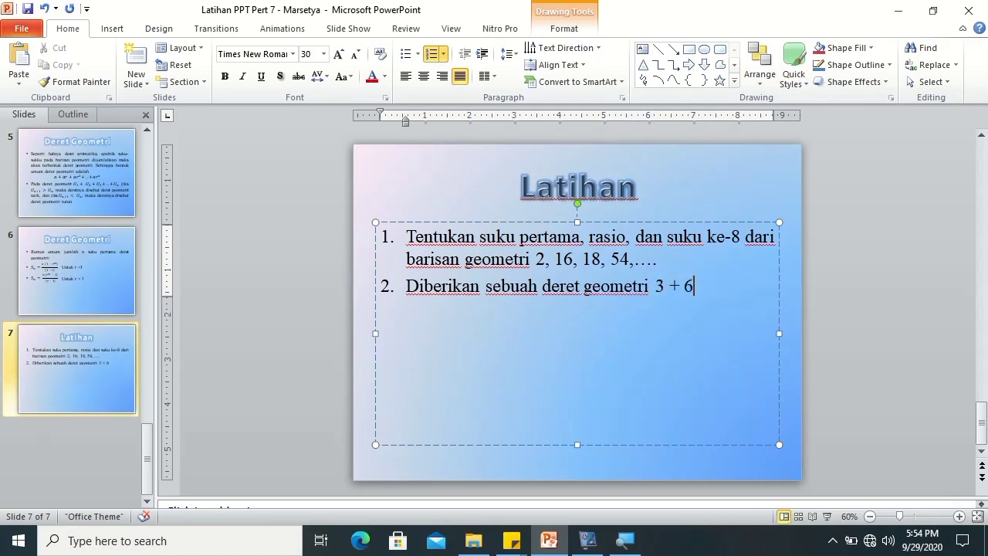
{"action": "type", "text": " + 12"}
{"action": "type", "text": " +"}
{"action": "type", "text": "..."}
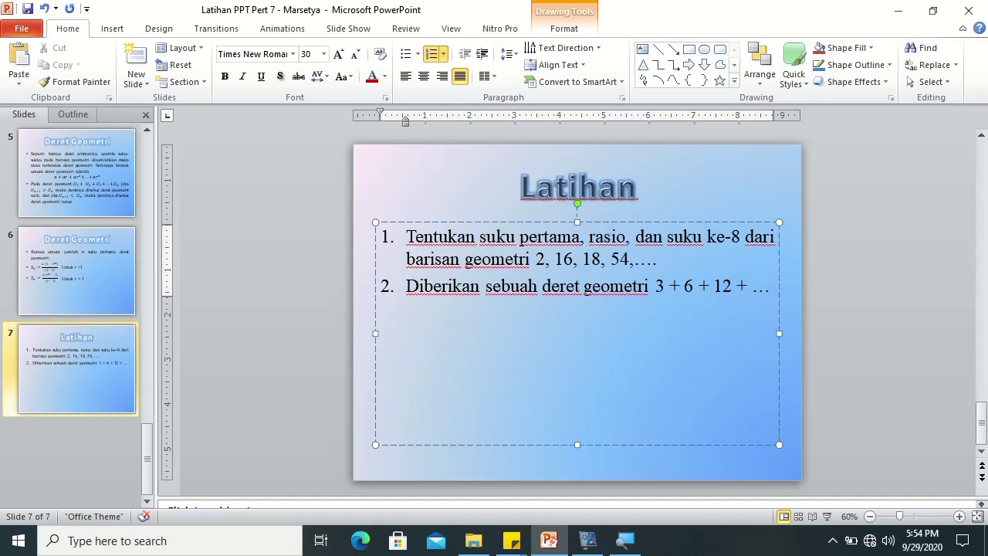
{"action": "type", "text": " Tentukan"}
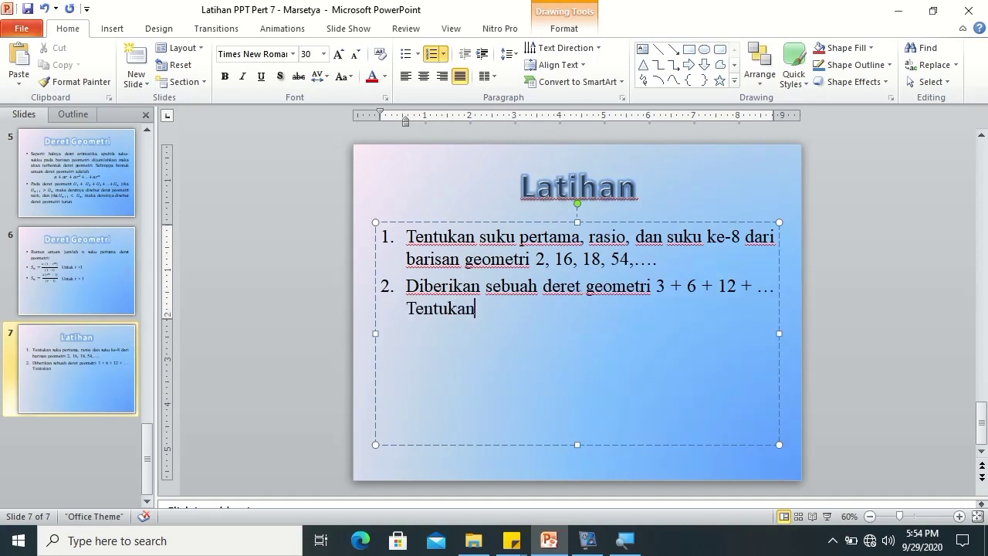
{"action": "type", "text": " jumlah 7suku pertama dari deret"}
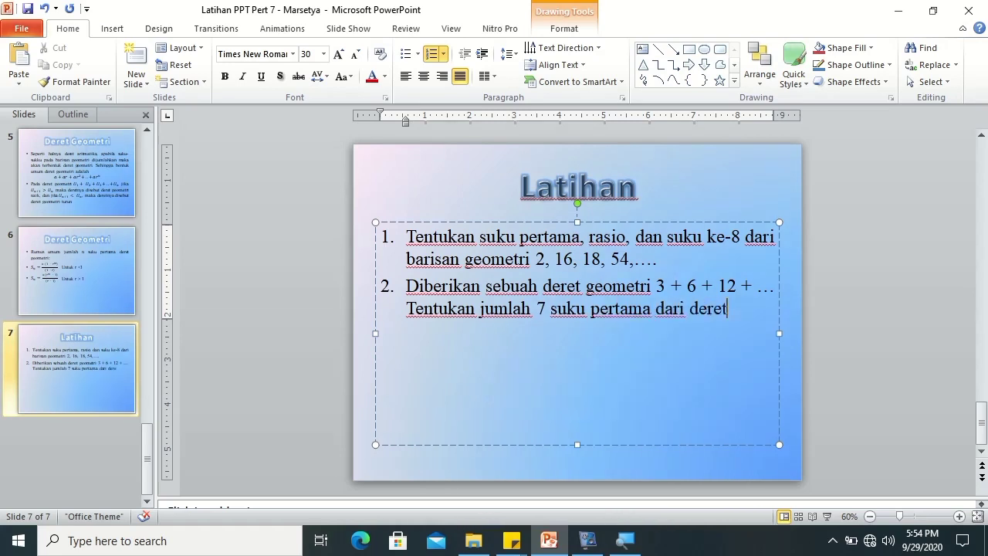
{"action": "type", "text": " tersebut"}
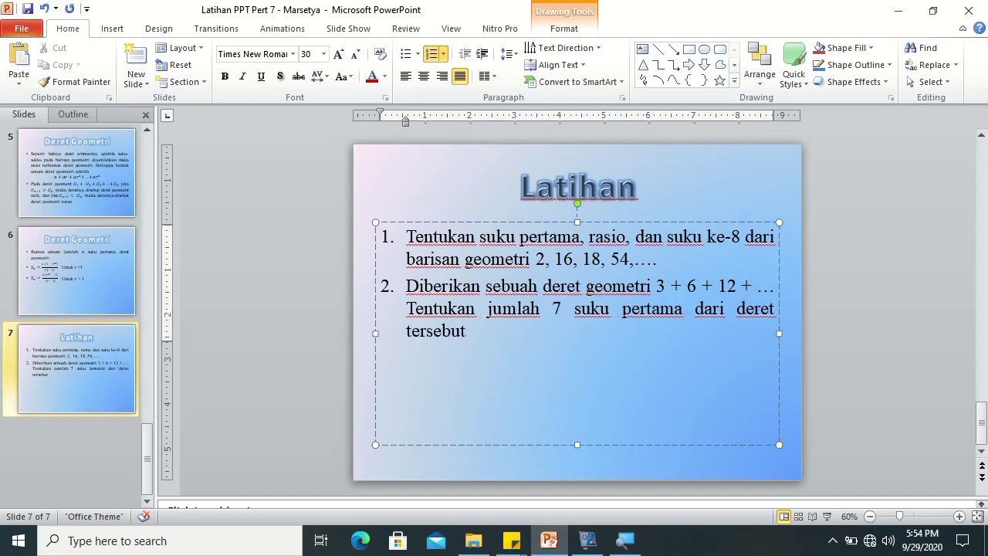
{"action": "type", "text": "."}
Split all the exercise text into Two Columns and drag the box's bottom edge up.
{"action": "double_click", "coordinate": [479, 333]}
{"action": "key", "text": "ctrl+a"}
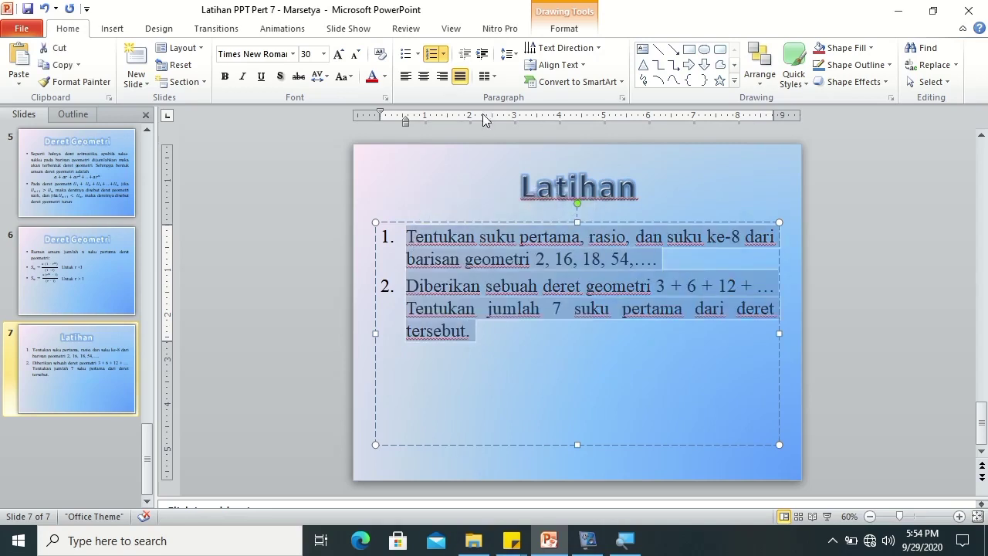
{"action": "left_click", "coordinate": [495, 76]}
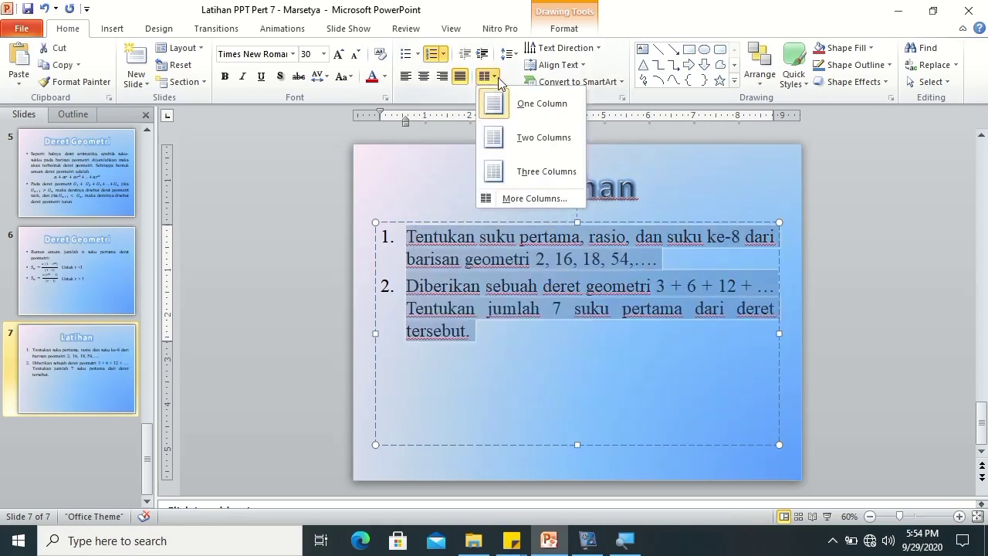
{"action": "left_click", "coordinate": [516, 140]}
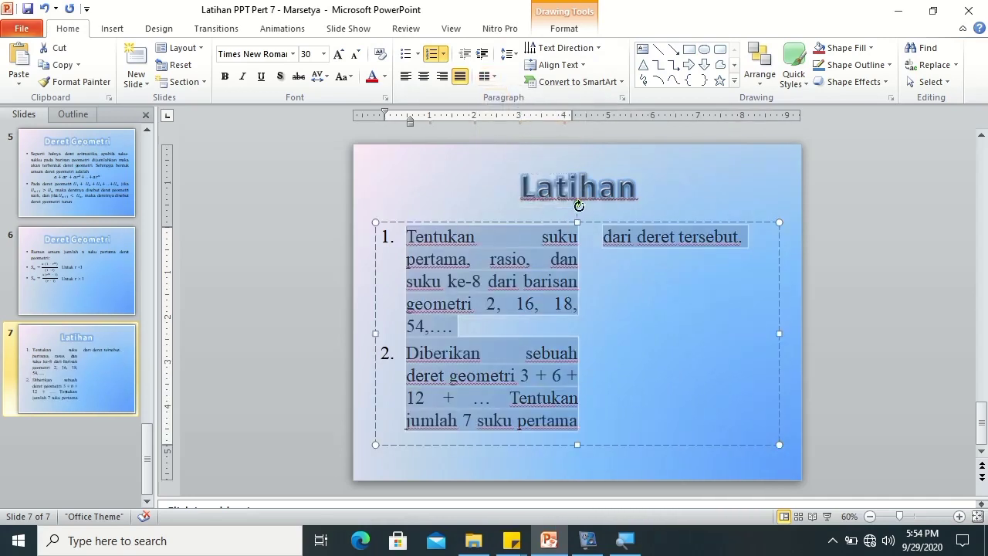
{"action": "left_click_drag", "start_coordinate": [578, 445], "coordinate": [573, 357]}
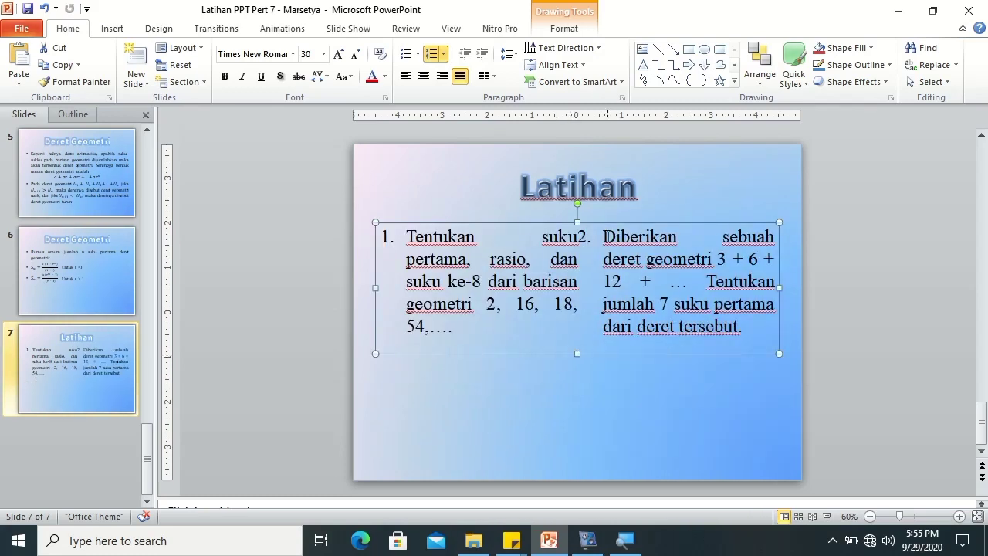
{"action": "left_click", "coordinate": [607, 252]}
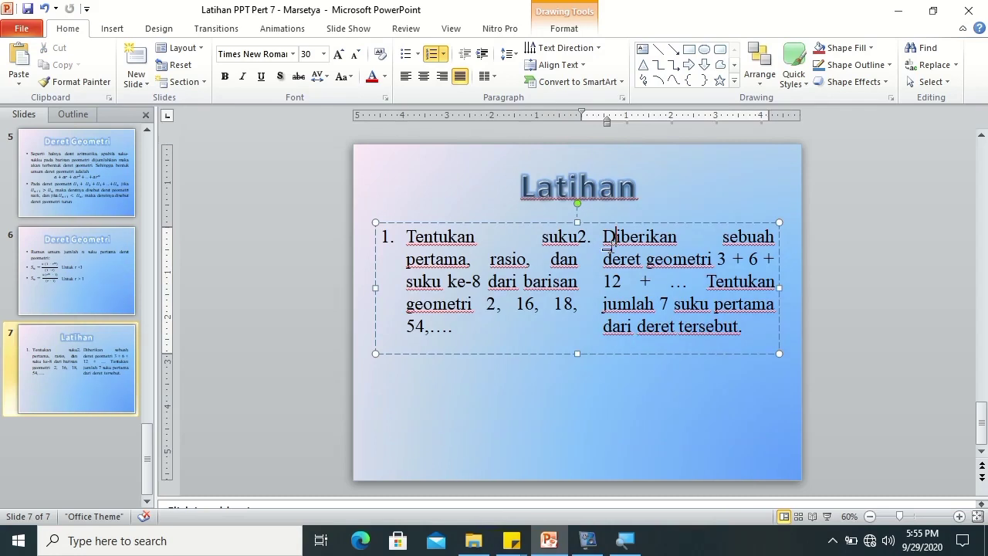
{"action": "left_click", "coordinate": [550, 259]}
Set 0.5" column spacing in More Columns and trim the box so item 2 moves to column two.
{"action": "left_click", "coordinate": [488, 76]}
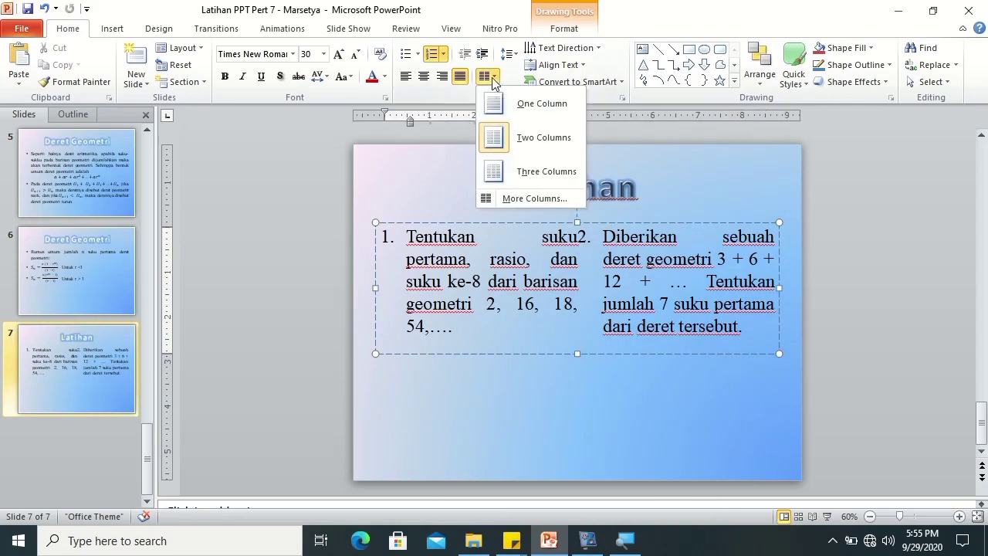
{"action": "left_click", "coordinate": [505, 200]}
{"action": "type", "text": "0."}
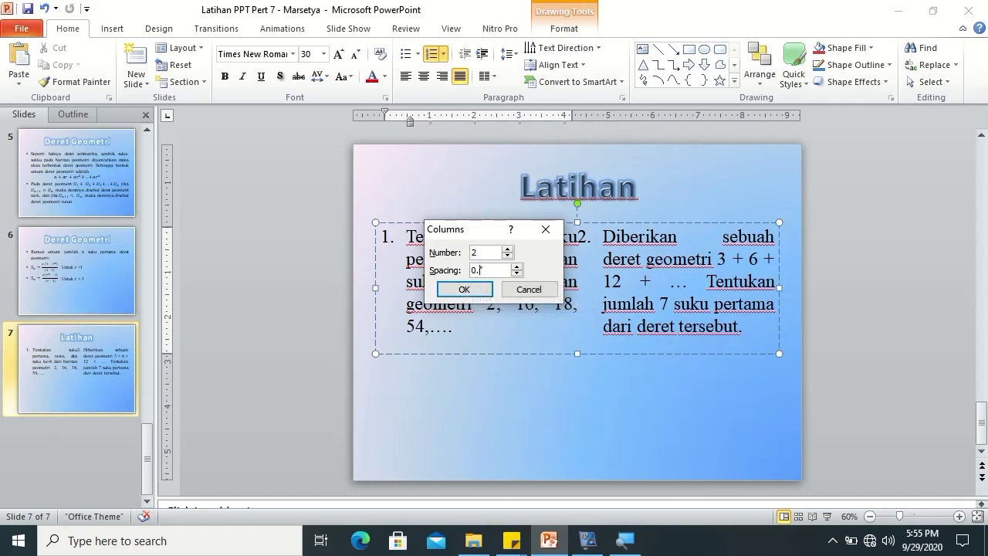
{"action": "type", "text": "5"}
{"action": "left_click", "coordinate": [489, 289]}
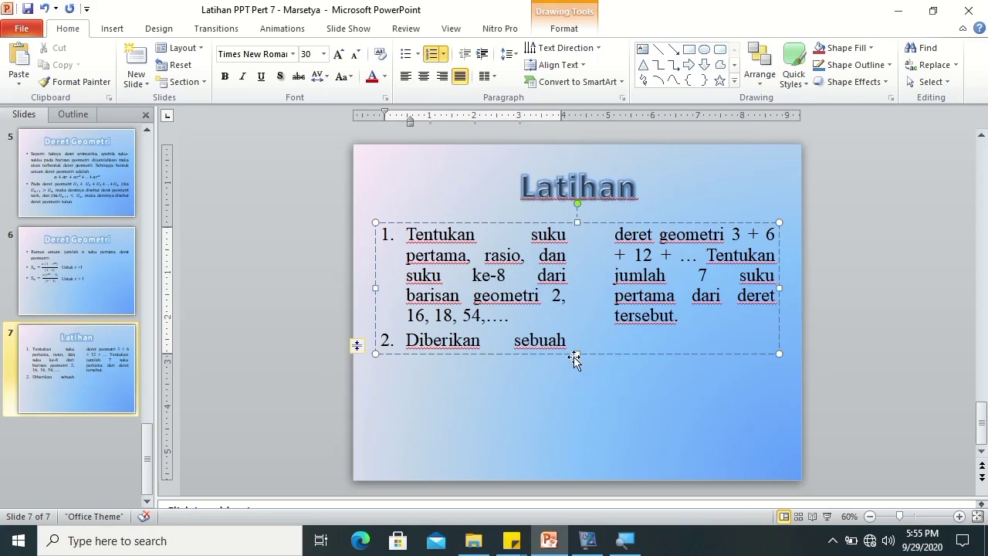
{"action": "left_click_drag", "start_coordinate": [576, 354], "coordinate": [575, 346]}
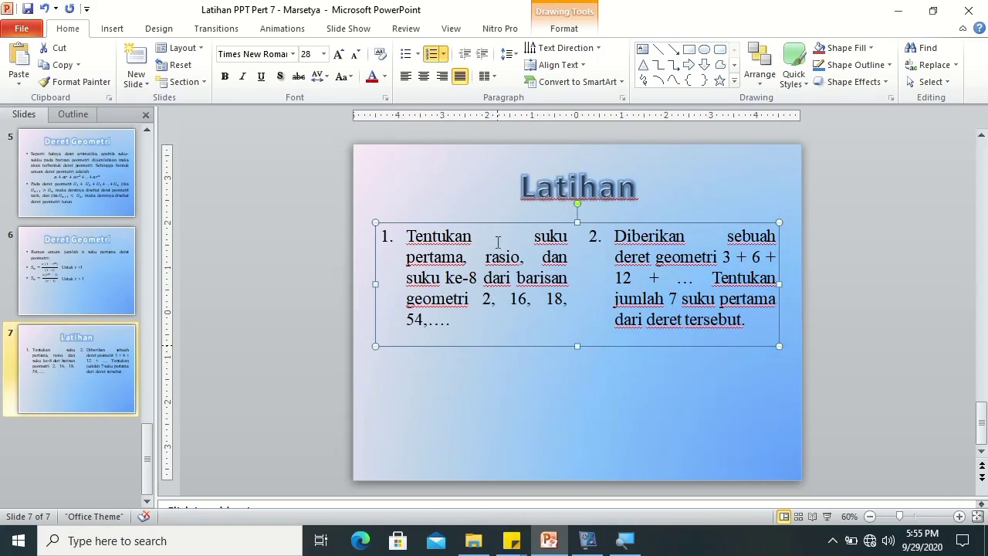
{"action": "left_click", "coordinate": [635, 276]}
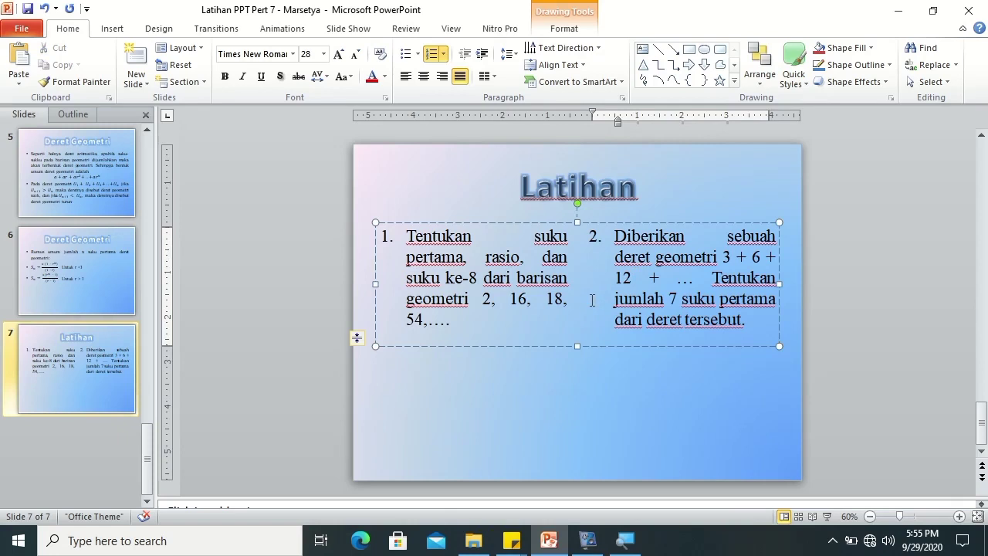